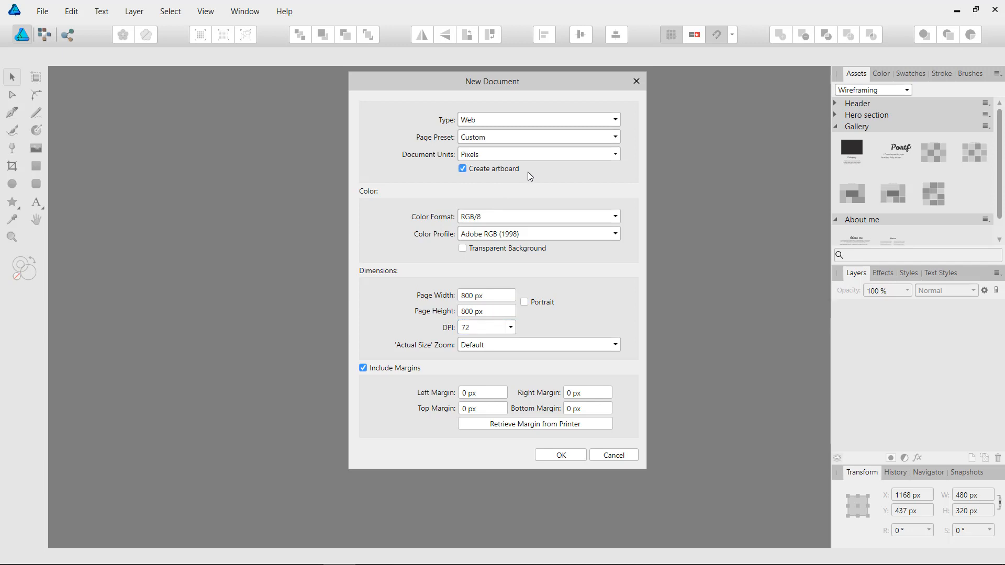
Step: Create a new web document with an 800 × 800 px artboard at 72 DPI, leaving the artboard deselected
left_click(561, 454)
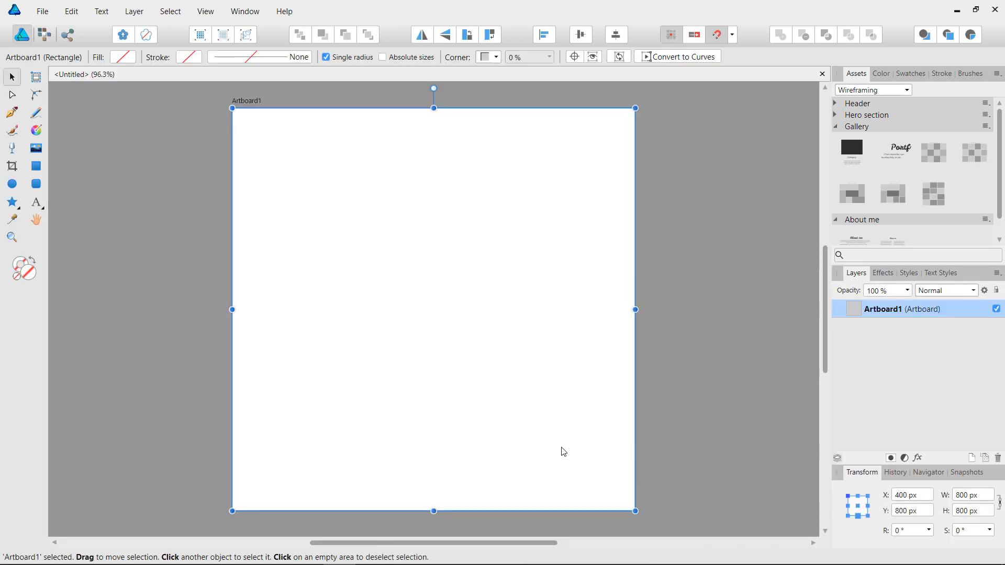
left_click(730, 237)
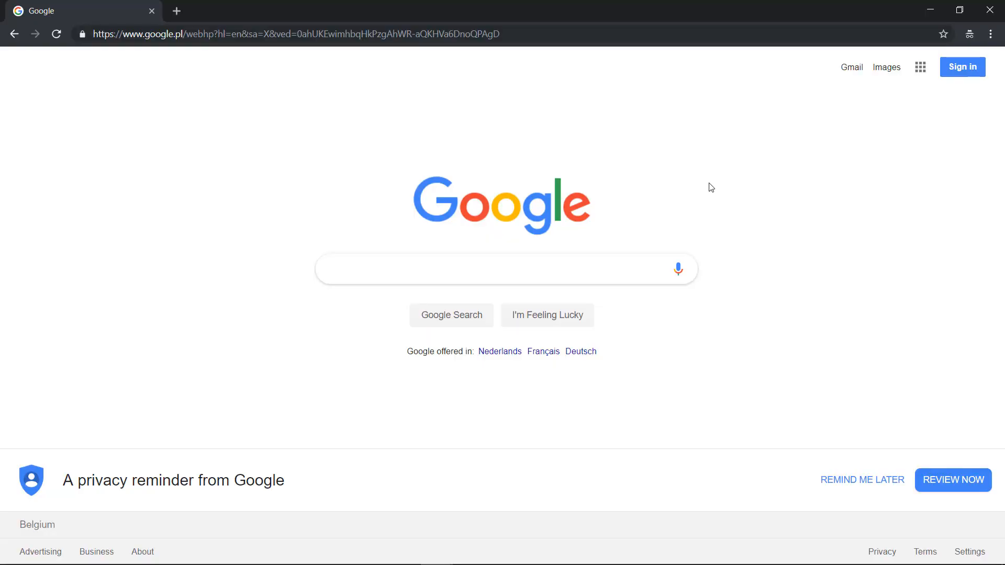
Step: In the web browser, search Google for "cappuccino coffee" and show the image results
type("c")
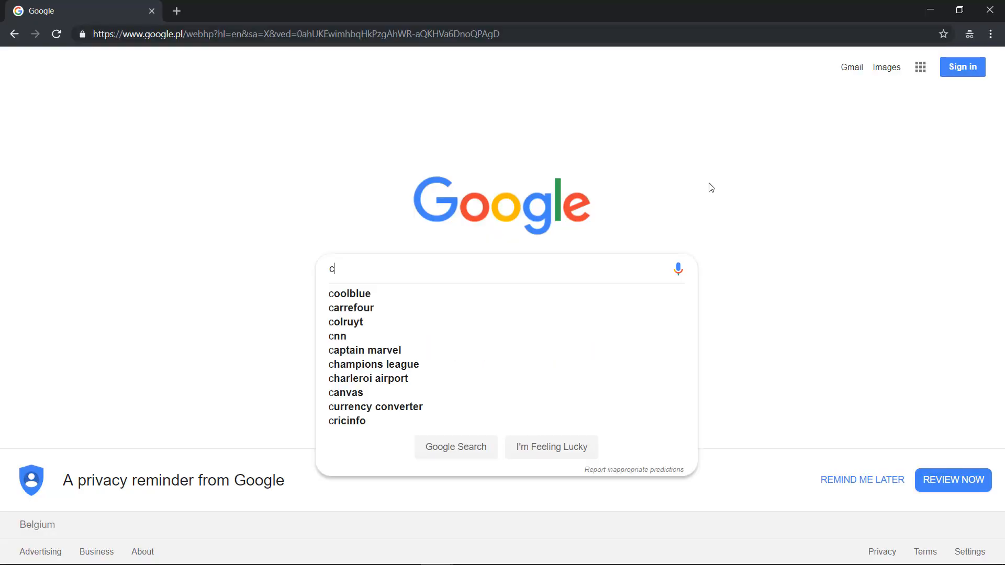
type("appu")
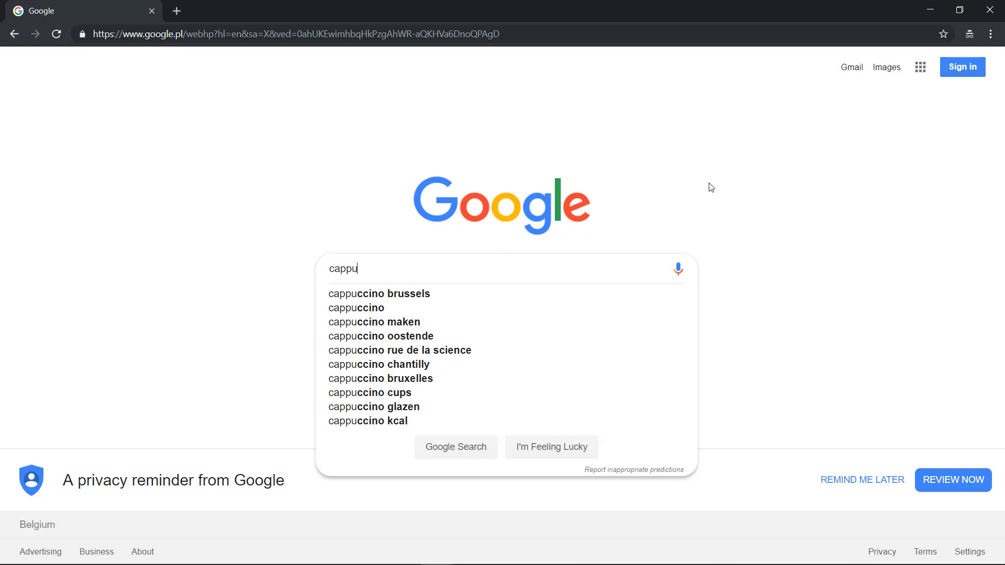
type("c")
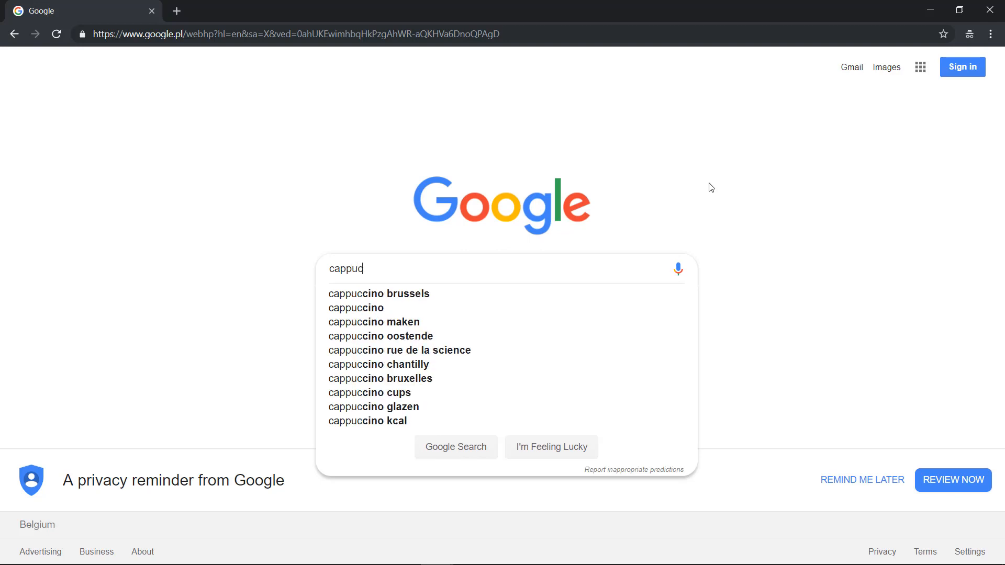
type("ino")
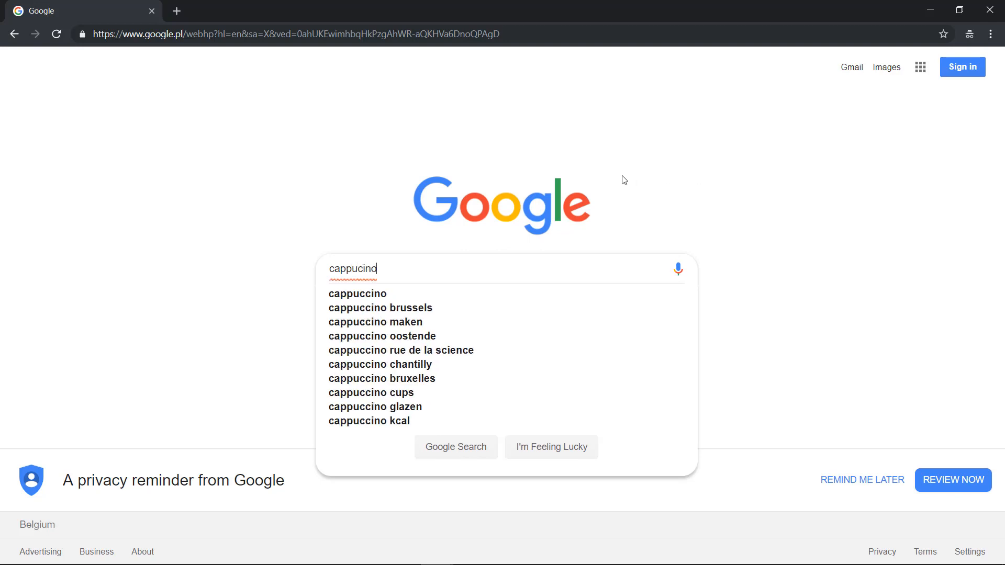
type(" coff")
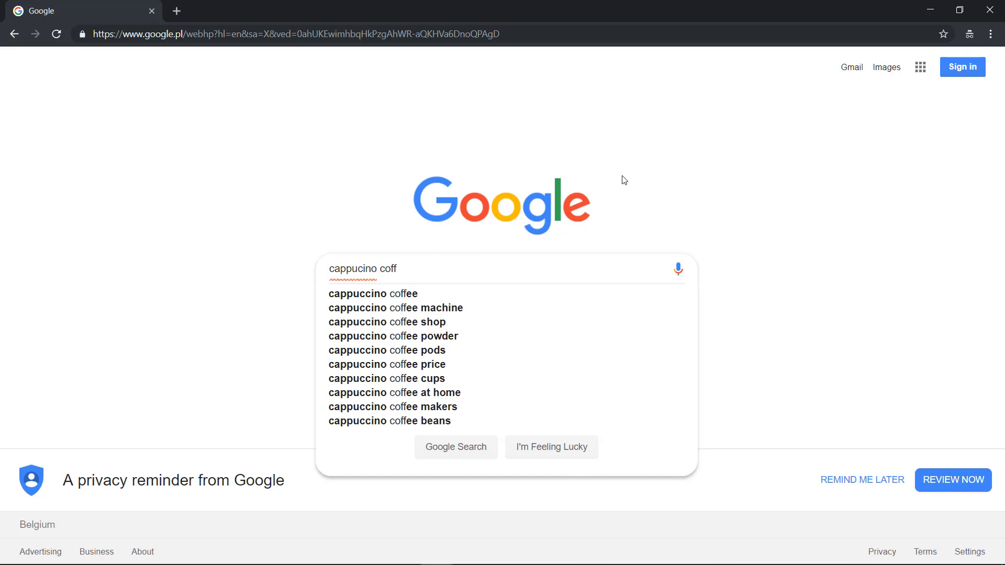
left_click(401, 294)
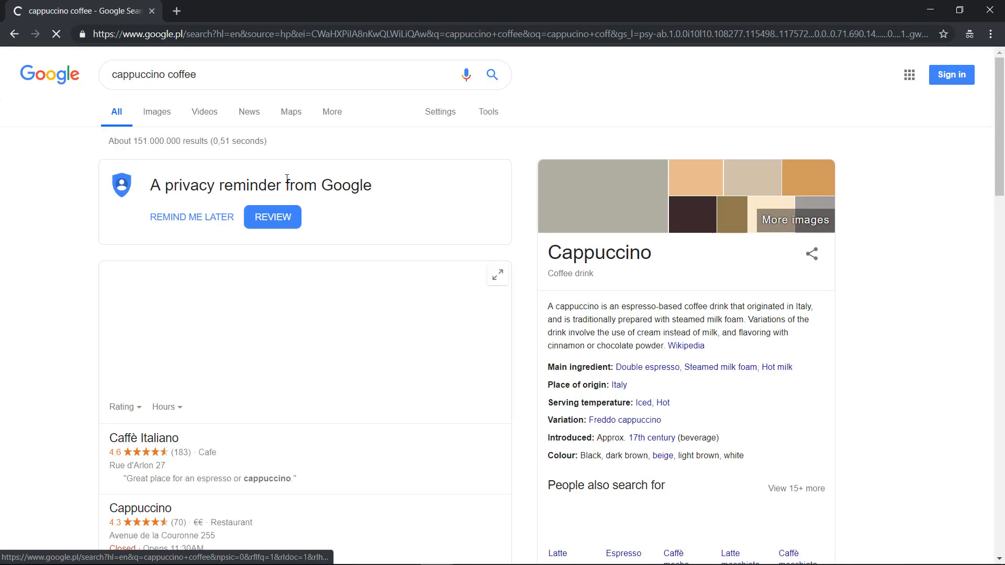
left_click(152, 118)
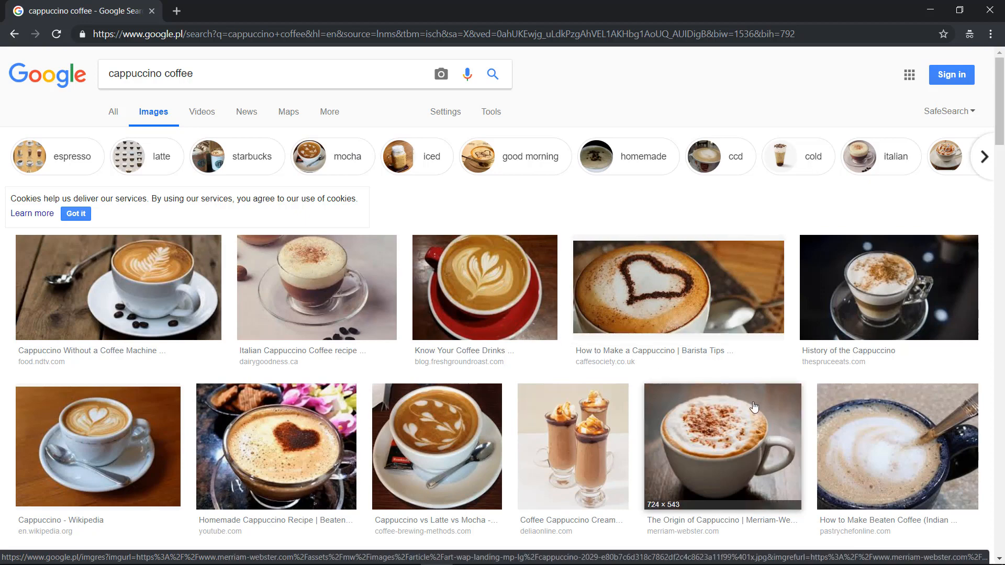
Step: Look through the cappuccino image results for a suitable reference photo of a coffee cup
scroll(754, 407, "down", 1)
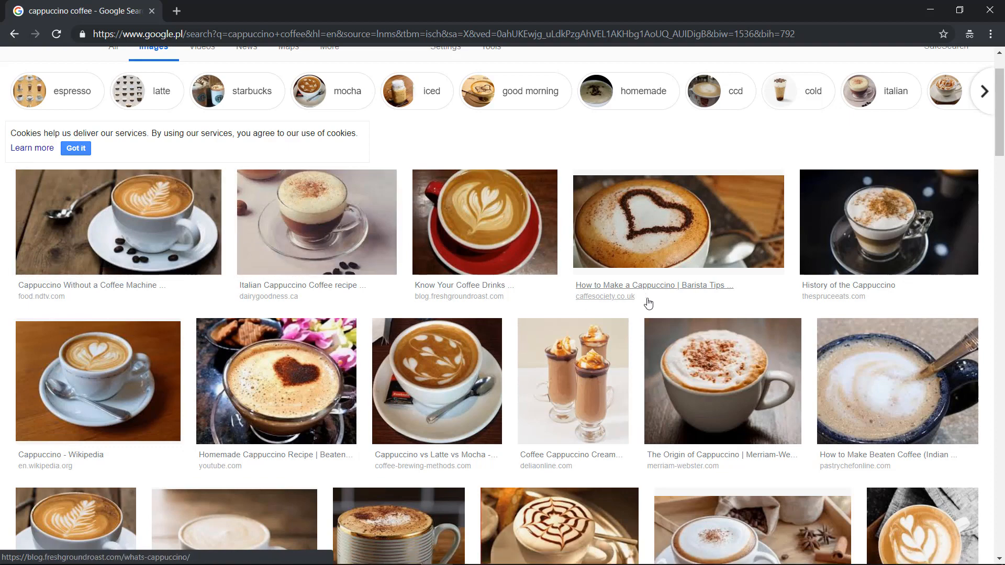
scroll(602, 303, "down", 5)
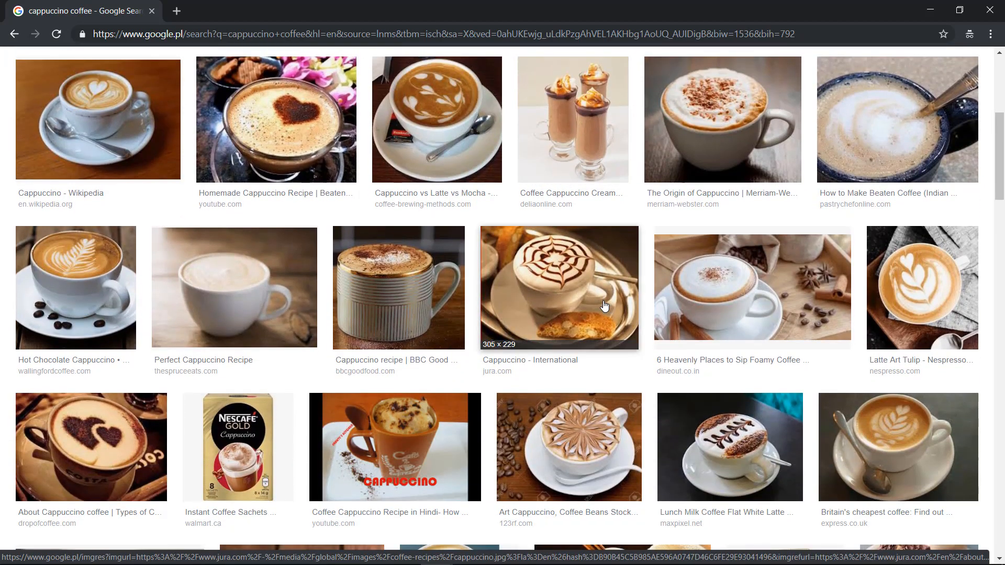
scroll(604, 306, "down", 1)
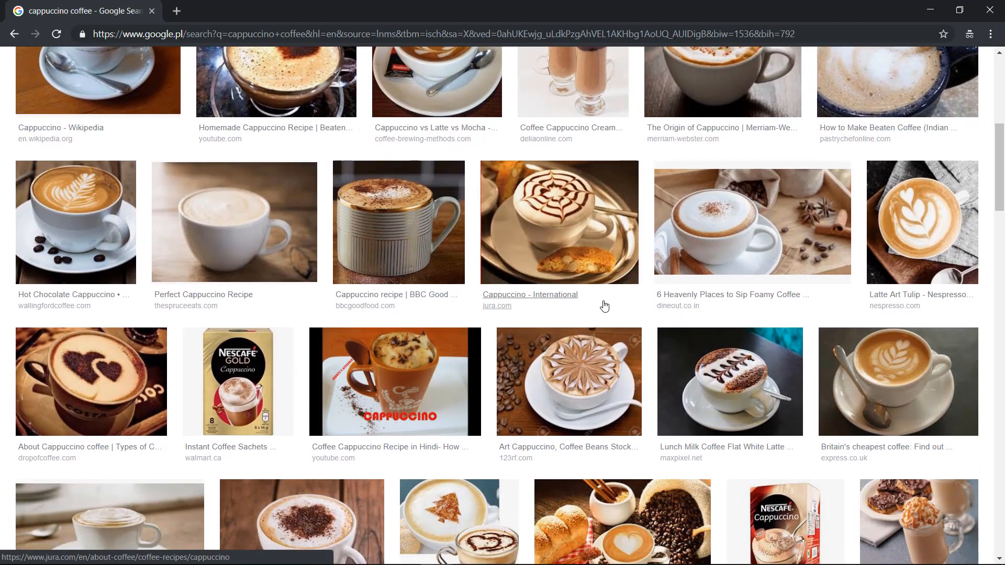
scroll(604, 307, "down", 2)
scroll(374, 226, "down", 1)
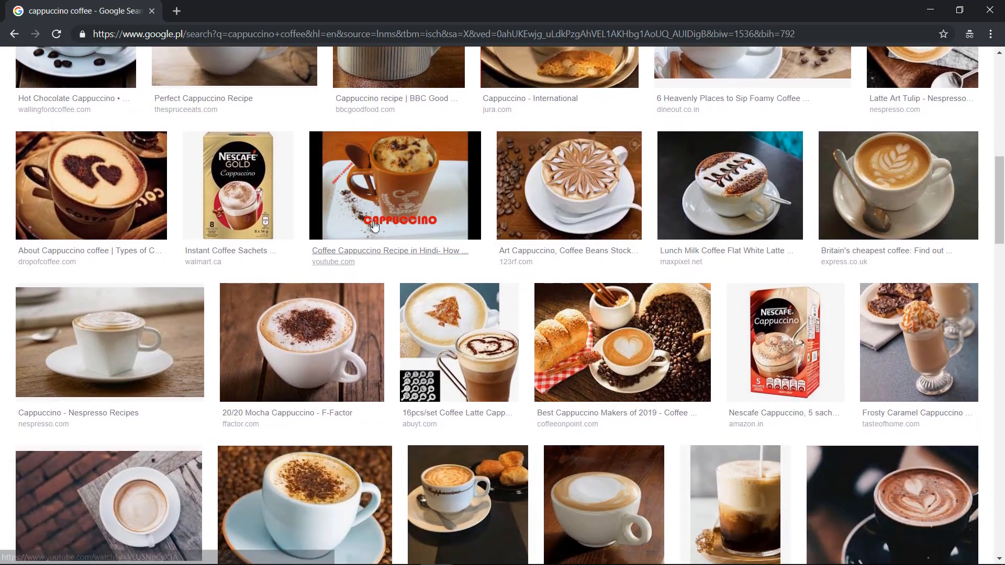
scroll(316, 243, "down", 2)
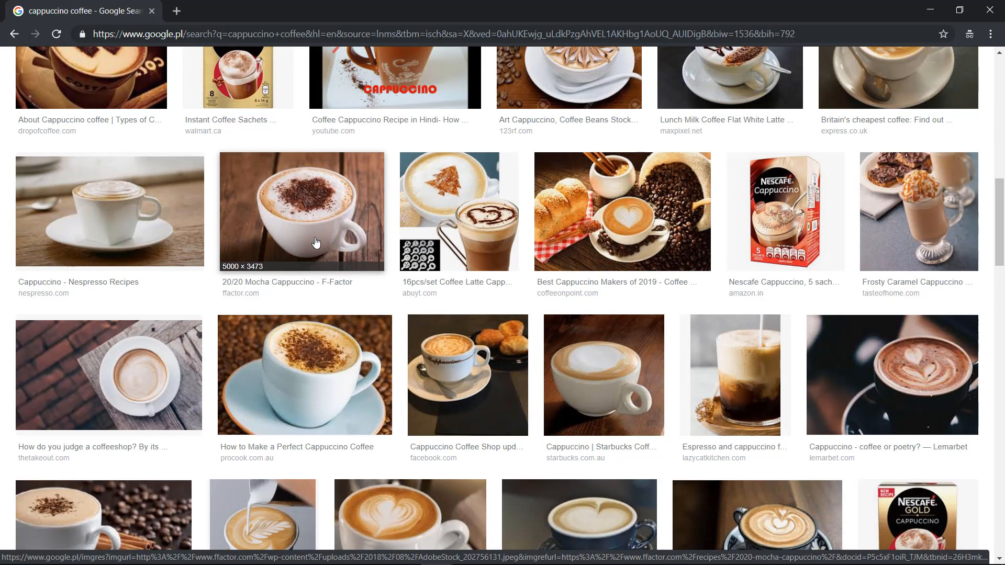
scroll(316, 243, "down", 2)
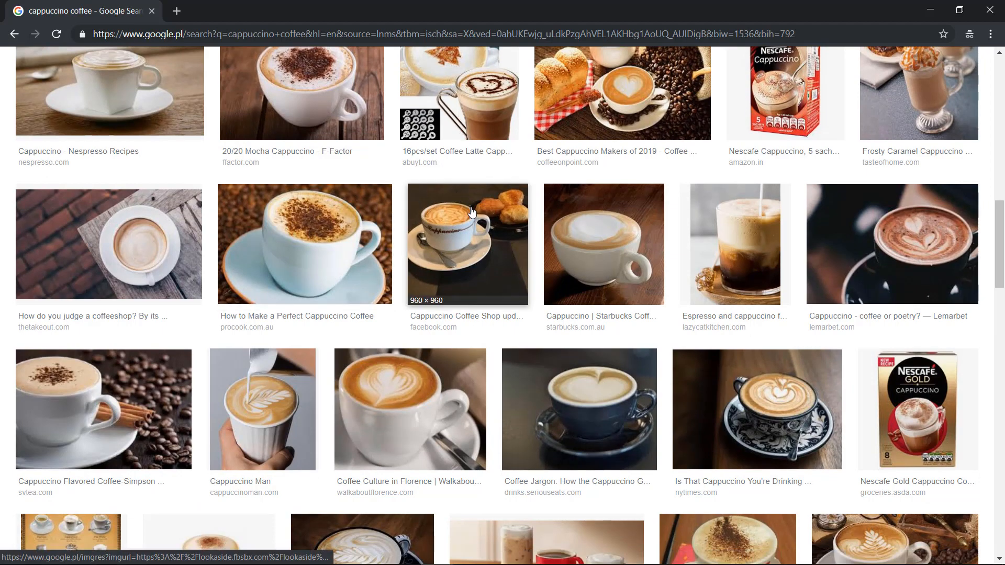
scroll(471, 209, "down", 1)
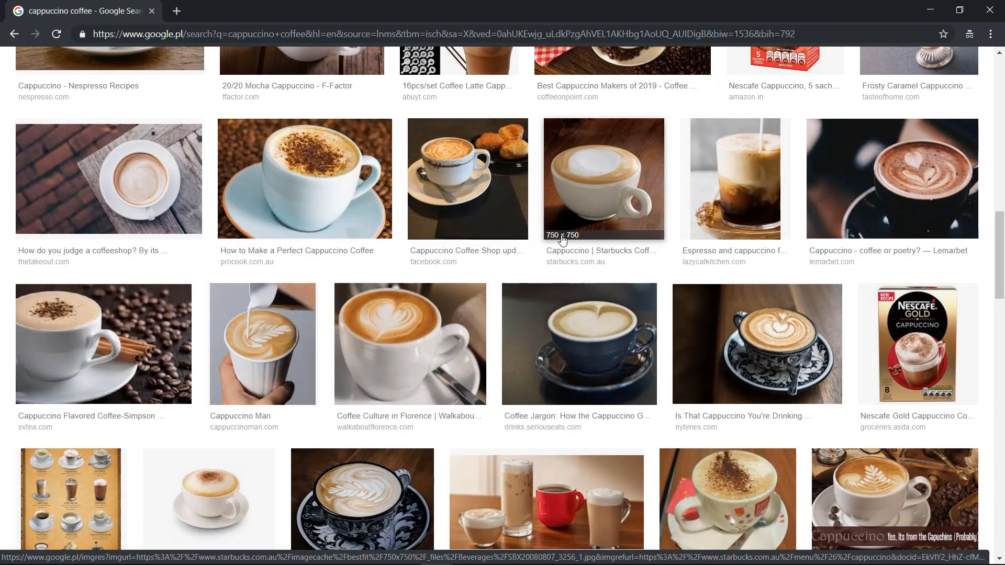
scroll(587, 336, "down", 2)
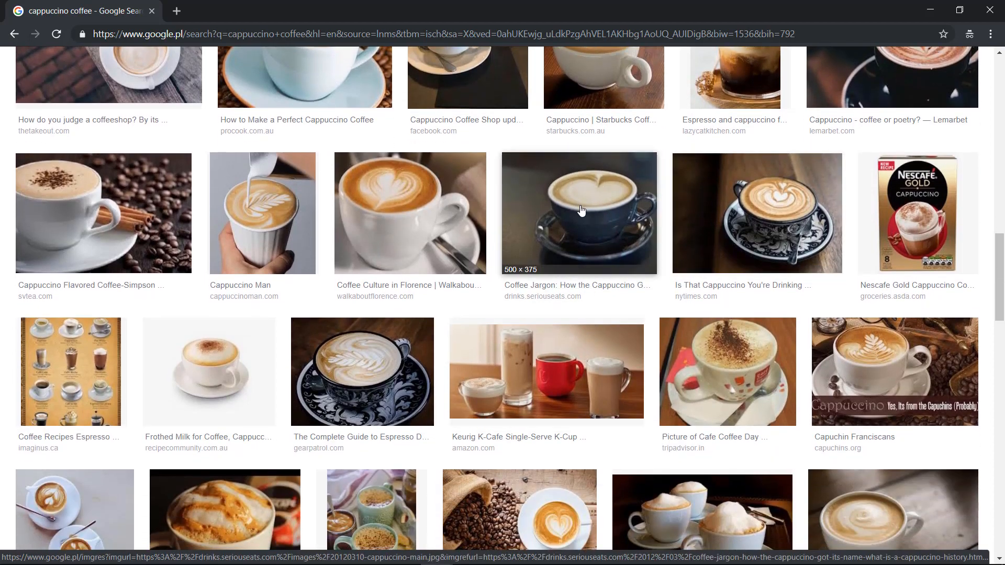
scroll(584, 233, "down", 2)
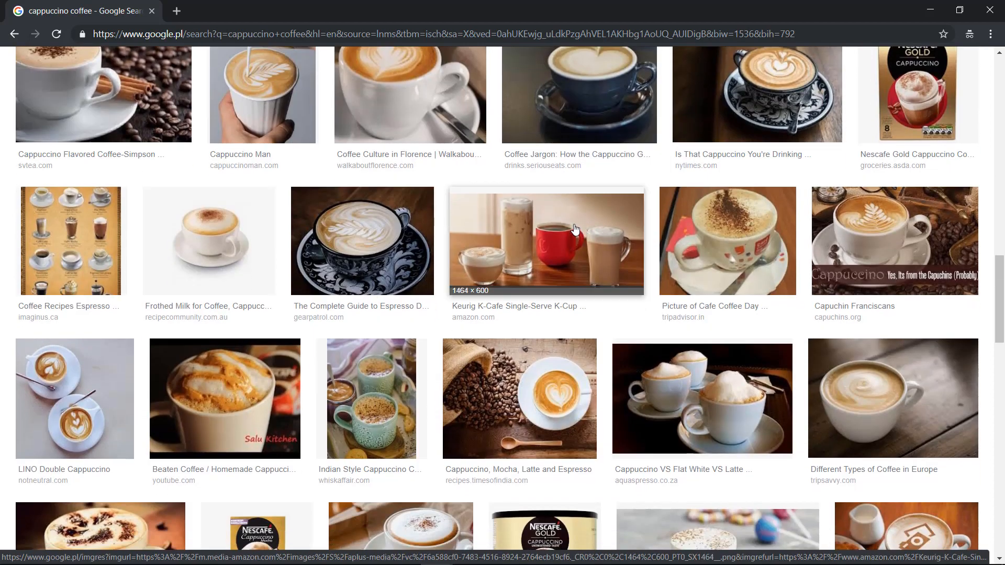
scroll(630, 237, "down", 1)
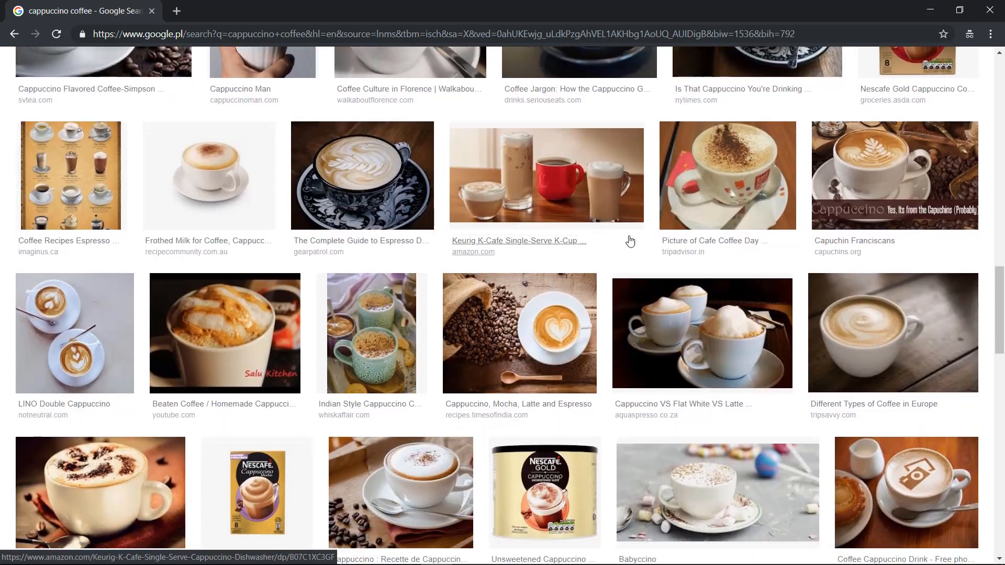
scroll(894, 312, "down", 3)
Step: Preview the Pixabay cappuccino photo with the camera logo in the foam and compare it with neighbouring results
left_click(894, 312)
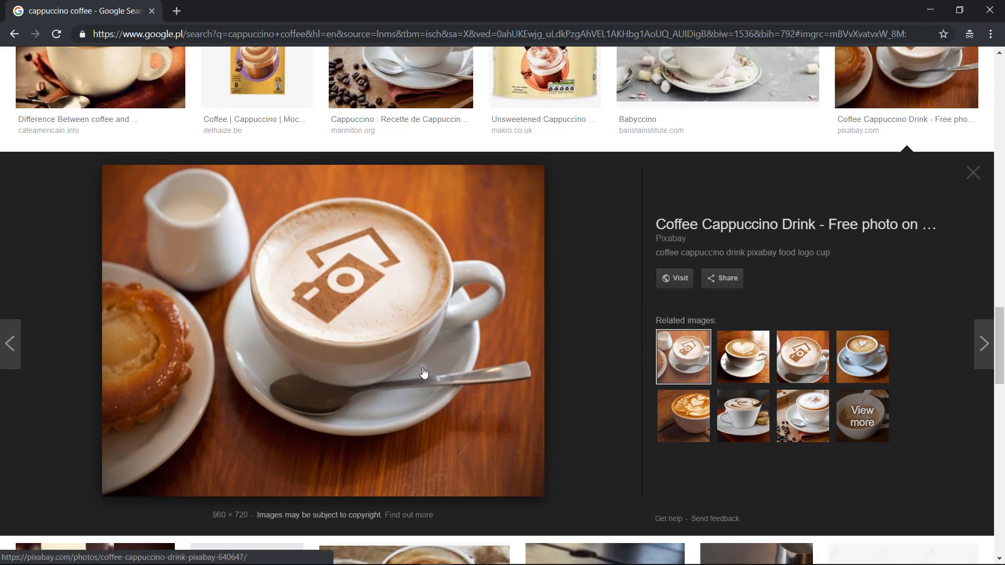
scroll(607, 360, "up", 3)
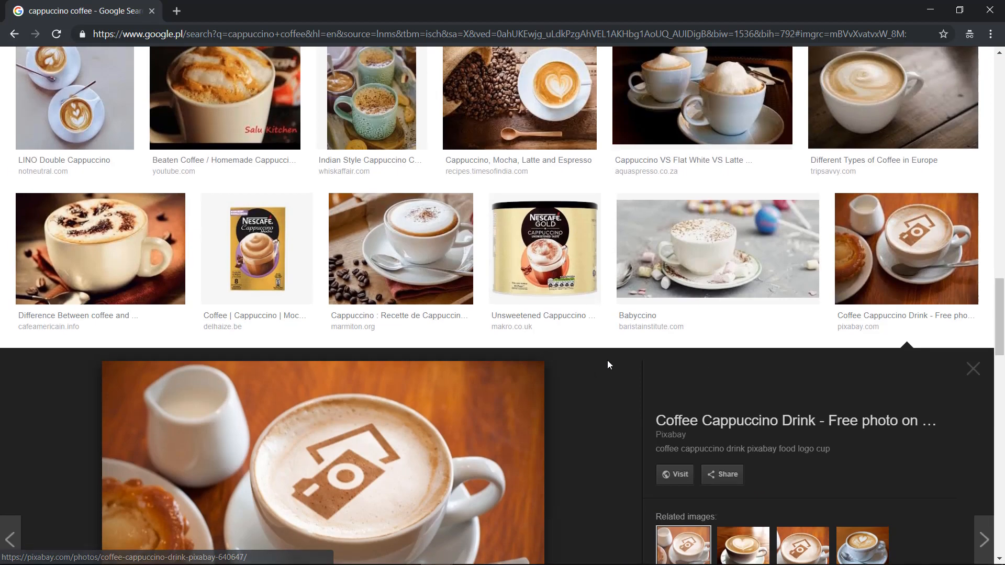
scroll(639, 259, "down", 5)
scroll(597, 157, "down", 2)
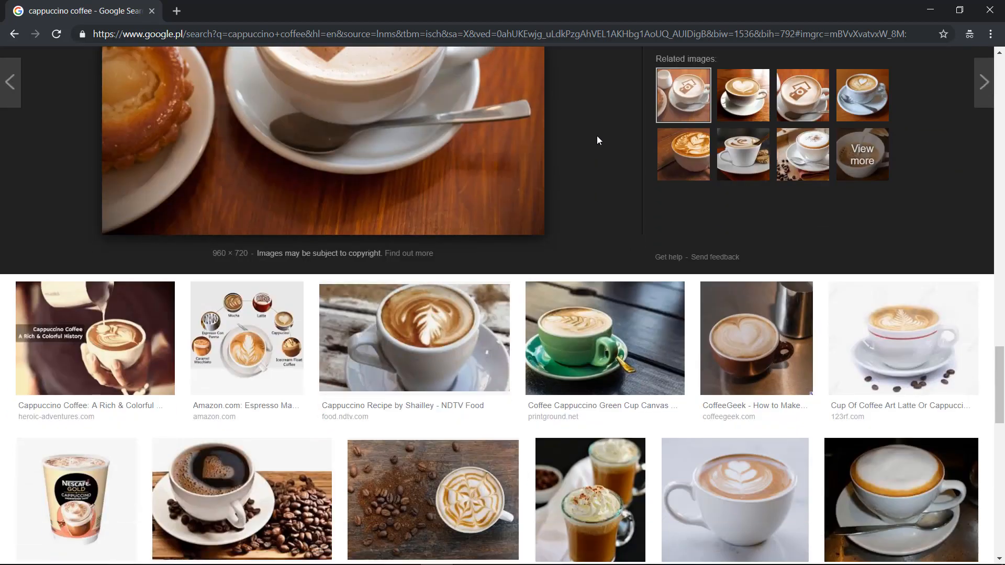
scroll(599, 131, "down", 1)
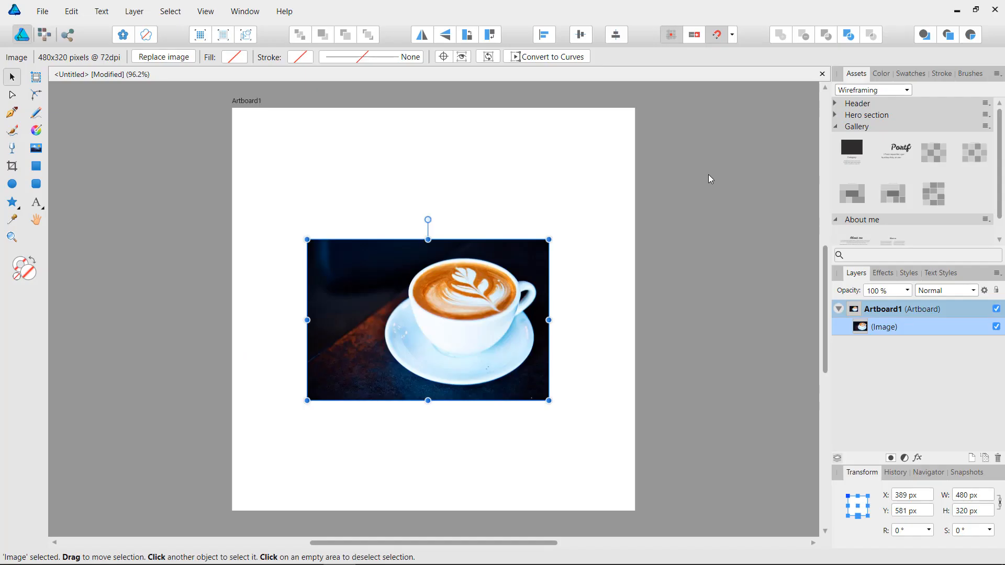
Step: Back in Affinity Designer, deselect the cup photo and set the default stroke to none and the default fill to coral red
left_click(630, 241)
key("space")
key("ctrl+space")
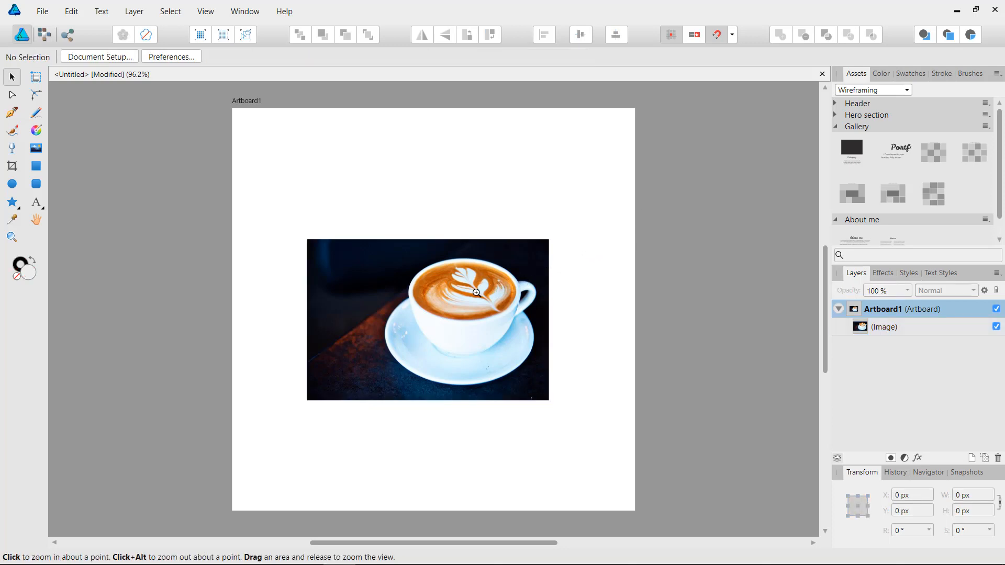
key("ctrl+space")
left_click_drag(463, 293, 731, 214)
key("space")
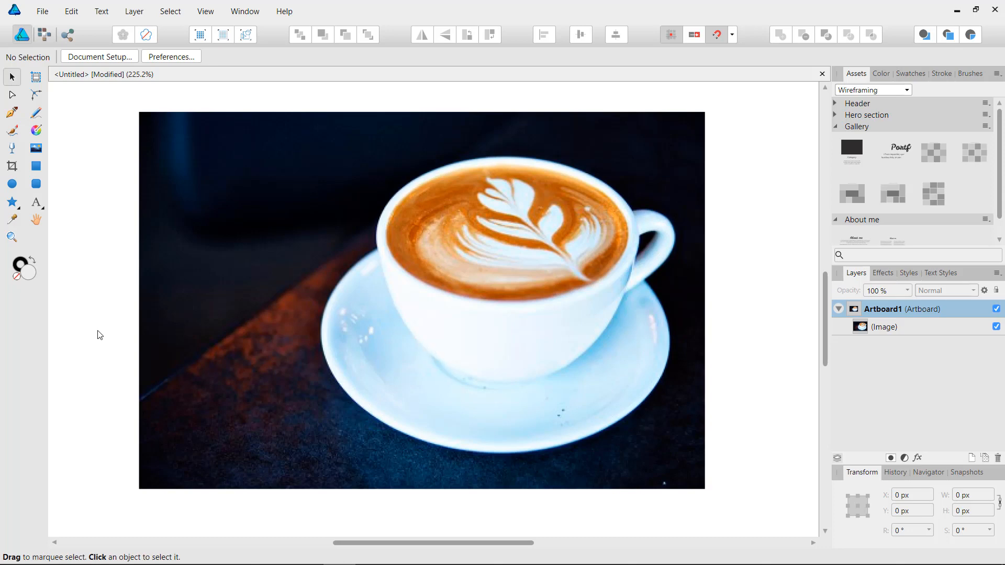
left_click(26, 264)
key("slash")
double_click(30, 274)
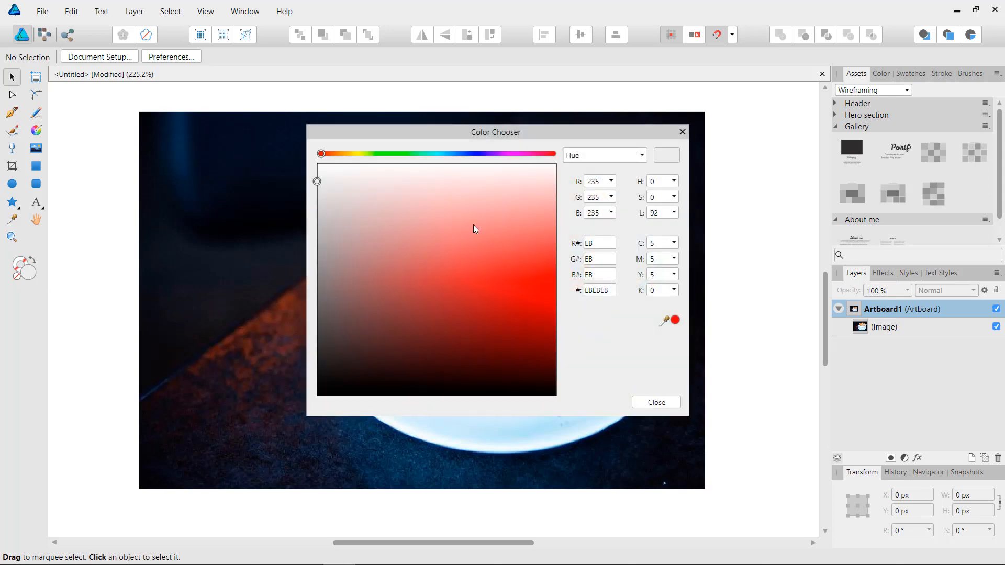
left_click_drag(473, 225, 482, 251)
left_click(655, 402)
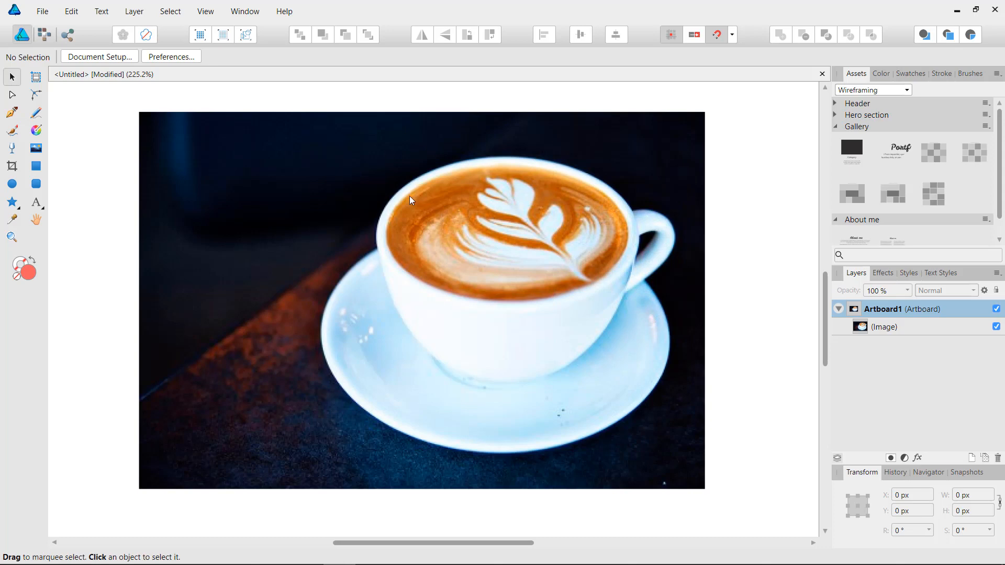
Step: Draw a coral ellipse of about 206 × 119 px over the coffee surface, fitted to the cup's inner rim
left_click(12, 184)
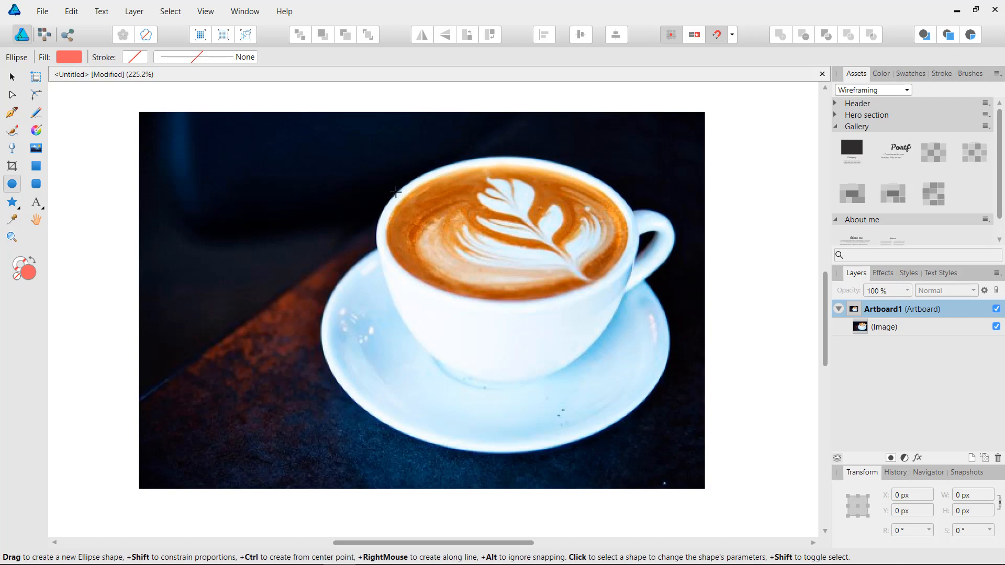
left_click_drag(395, 191, 637, 325)
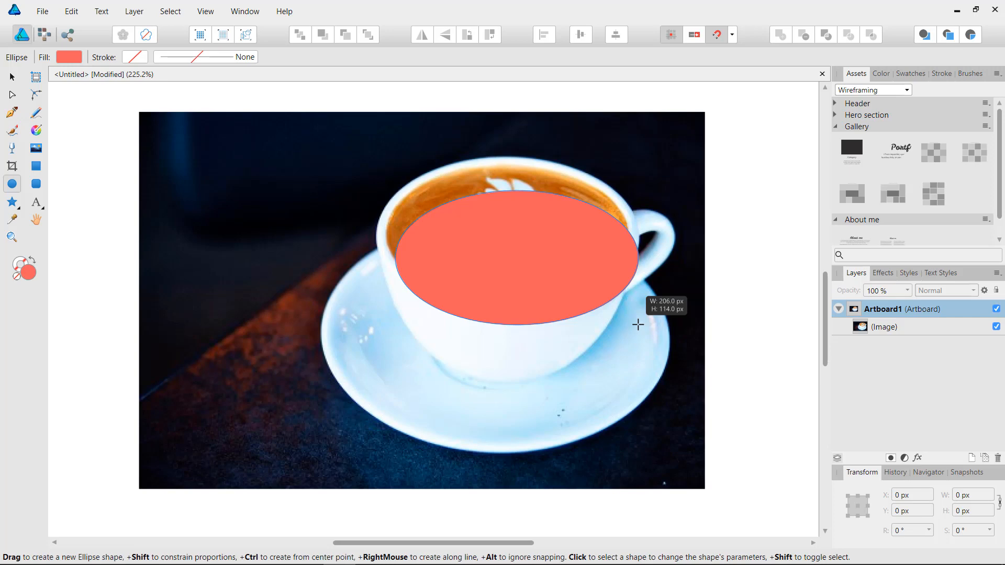
mouse_move(638, 324)
left_mouse_down()
mouse_move(636, 298)
mouse_move(622, 285)
mouse_move(637, 308)
mouse_move(634, 294)
mouse_move(628, 304)
left_mouse_up()
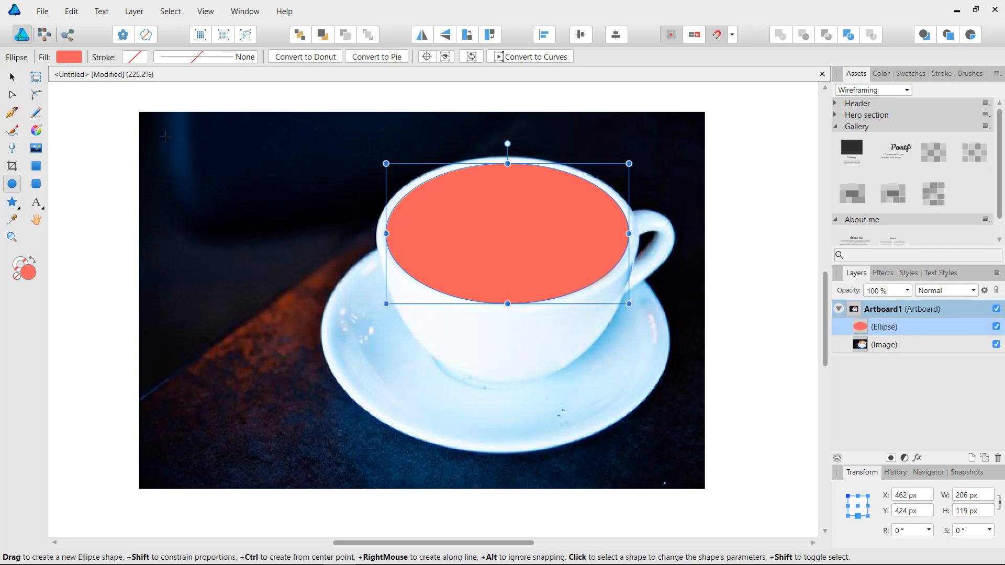
Step: Duplicate the coffee-surface ellipse in place and change the copy's fill to pink
left_click(12, 77)
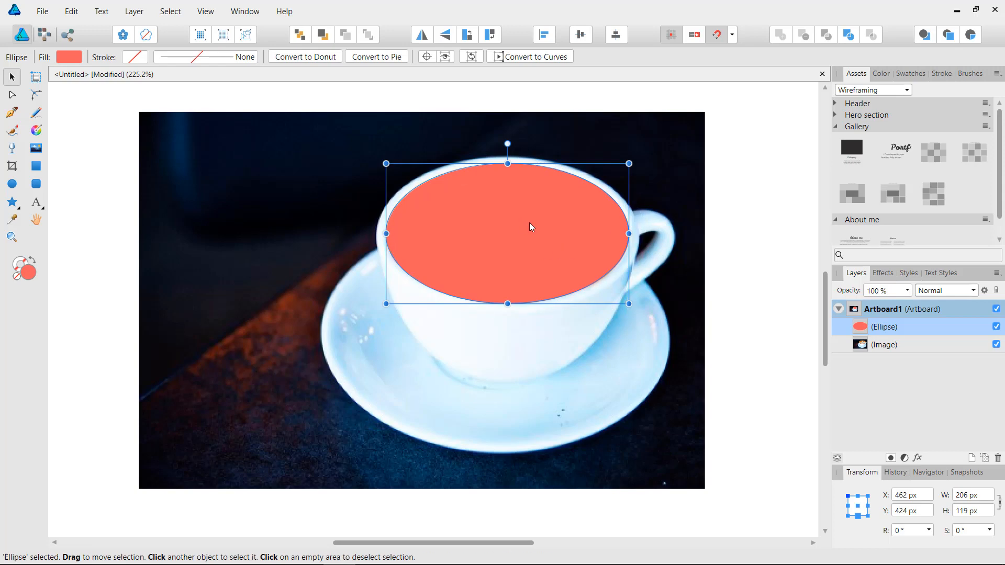
key("ctrl+j")
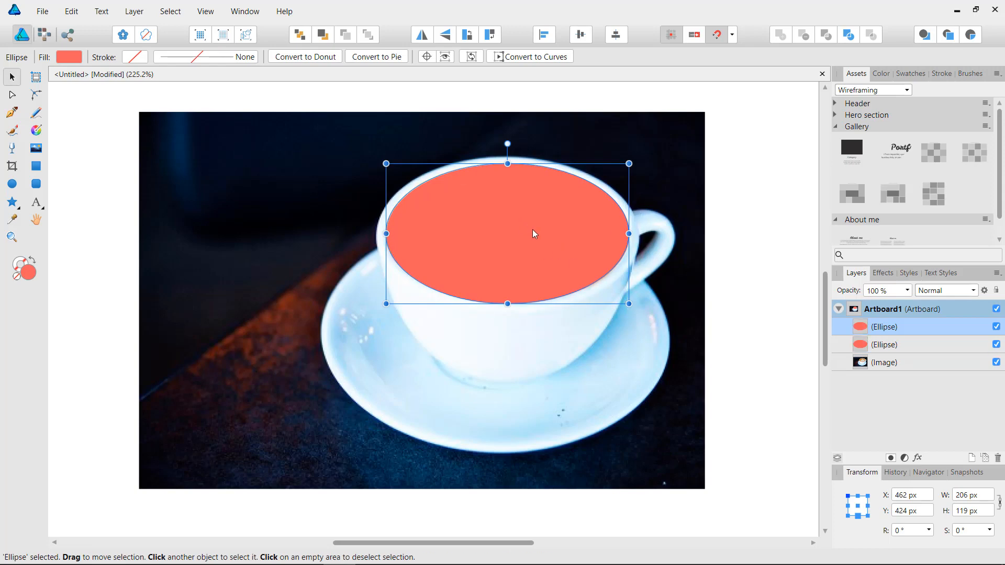
left_click(76, 57)
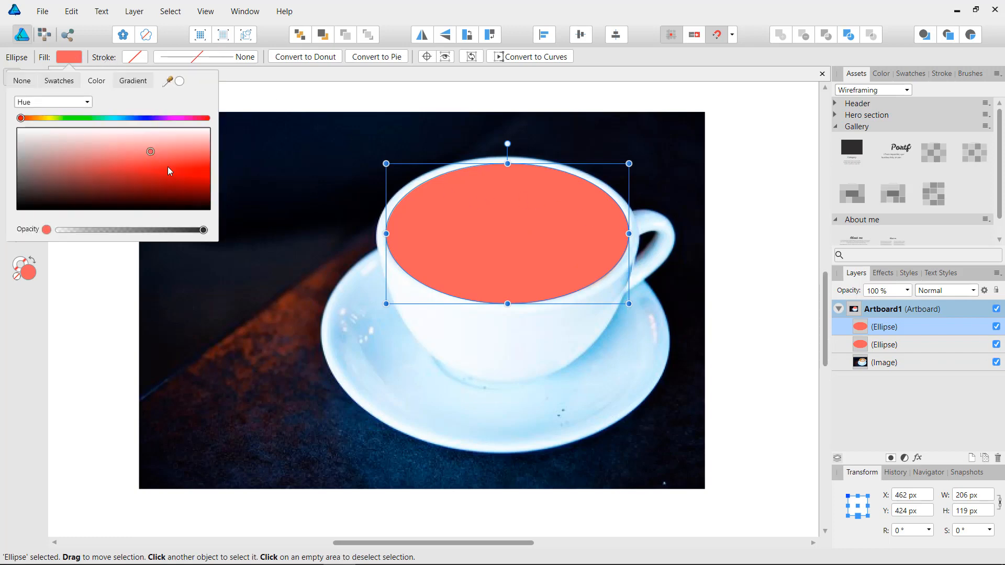
left_click(176, 119)
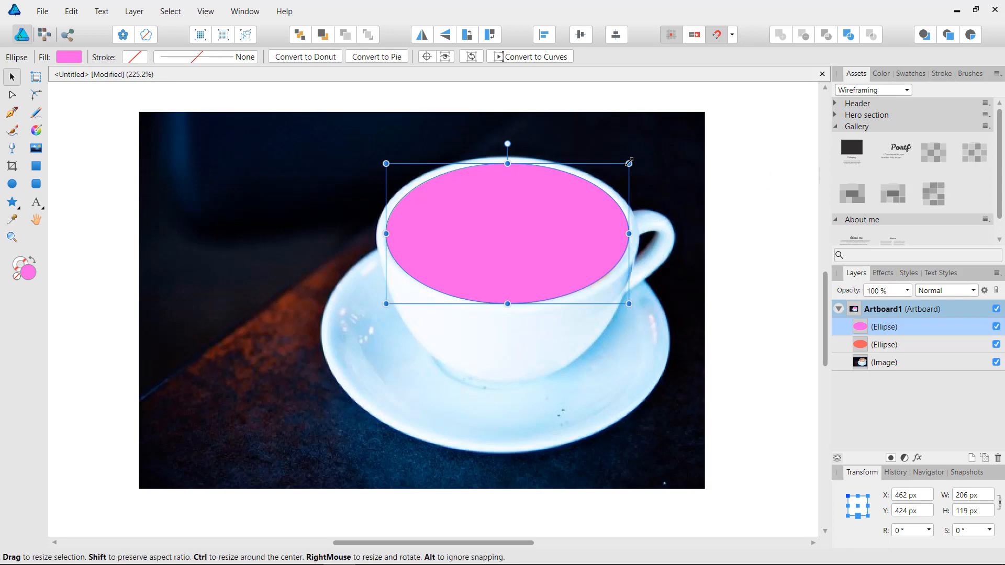
Step: Enlarge the pink ellipse around its centre to about 222 × 131 px so it matches the cup's outer rim
left_click_drag(628, 163, 635, 162)
left_click_drag(636, 157, 638, 155)
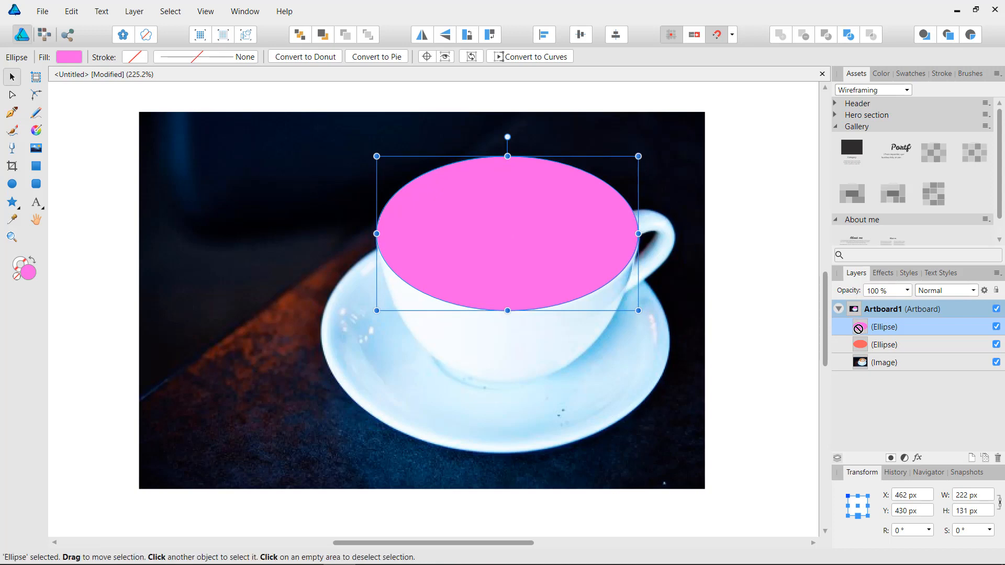
Step: Move the pink rim ellipse behind the coral ellipse and raise the coral ellipse's bottom edge slightly to adjust the front rim
left_click_drag(858, 328, 858, 355)
left_click(760, 171)
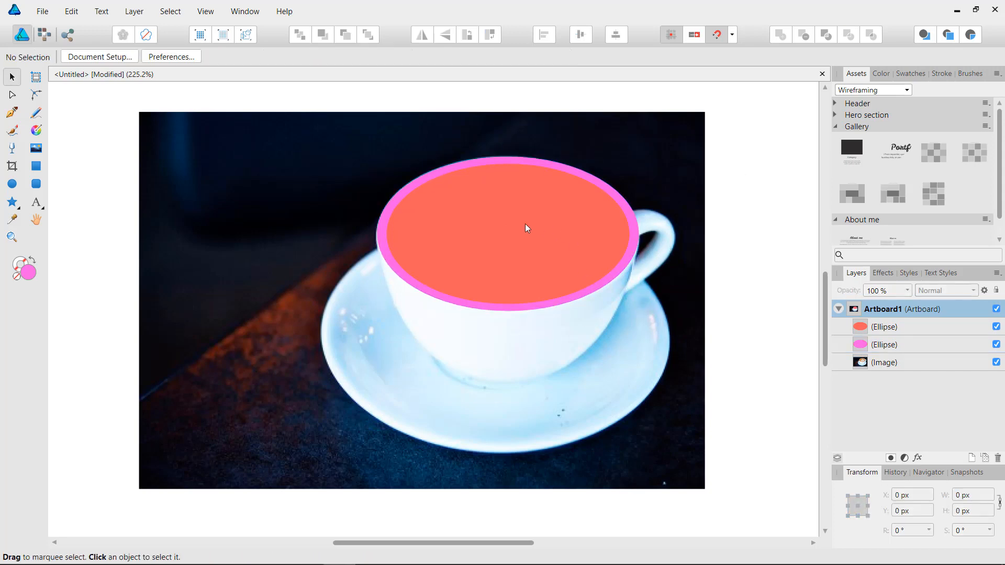
left_click(476, 221)
mouse_move(507, 303)
left_mouse_down()
mouse_move(508, 276)
mouse_move(507, 303)
left_mouse_up()
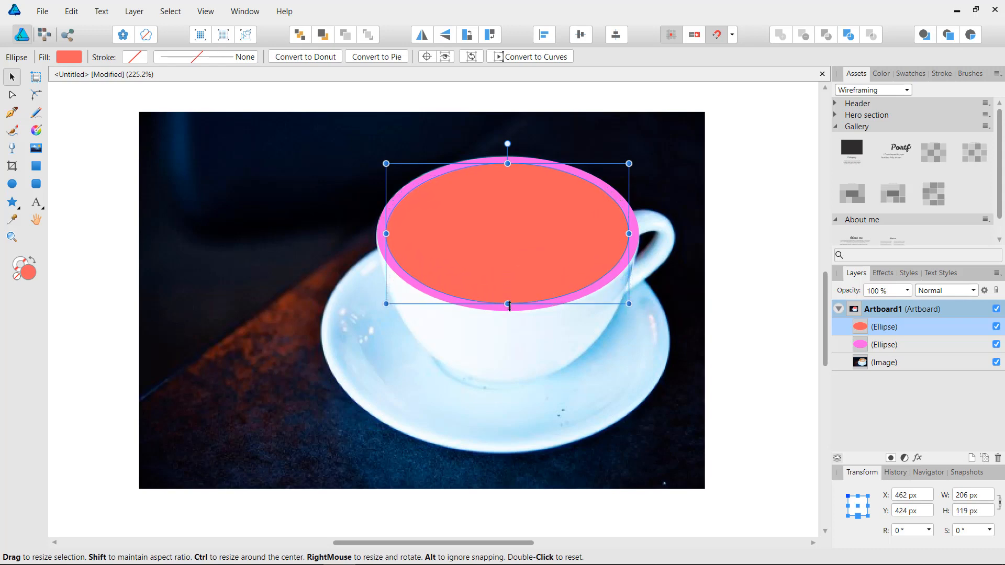
left_click(774, 256)
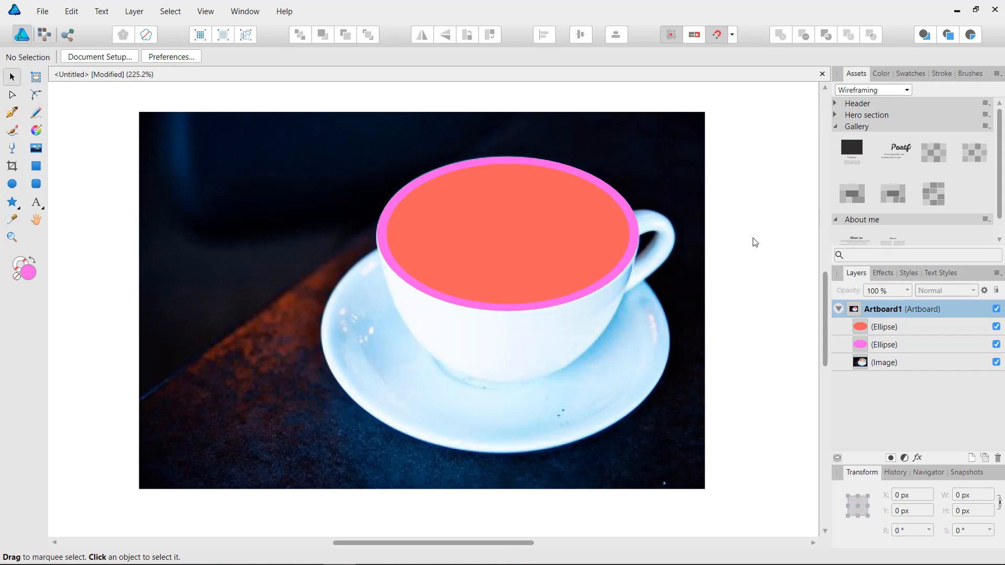
left_click(521, 248)
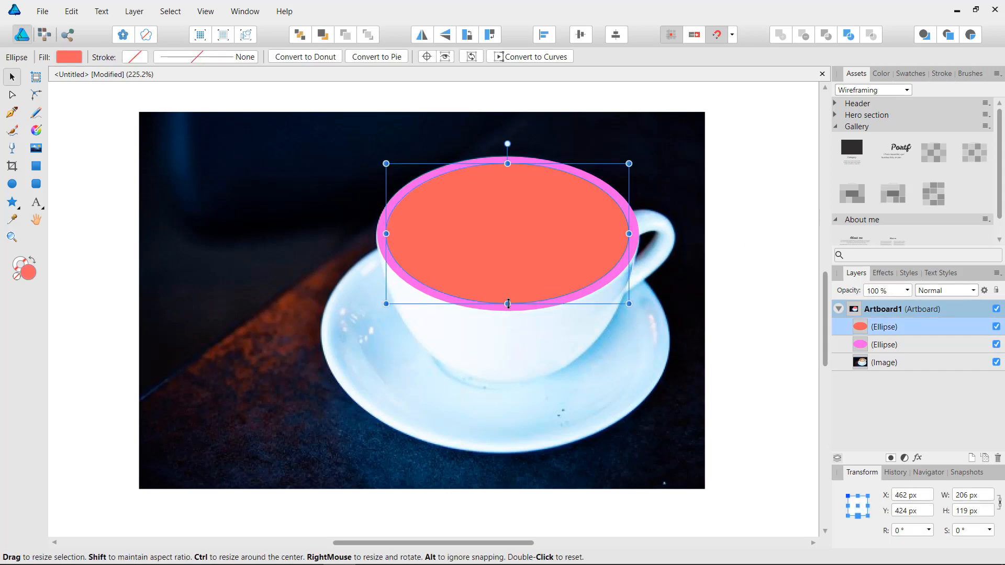
left_click_drag(508, 304, 507, 304)
left_click(718, 223)
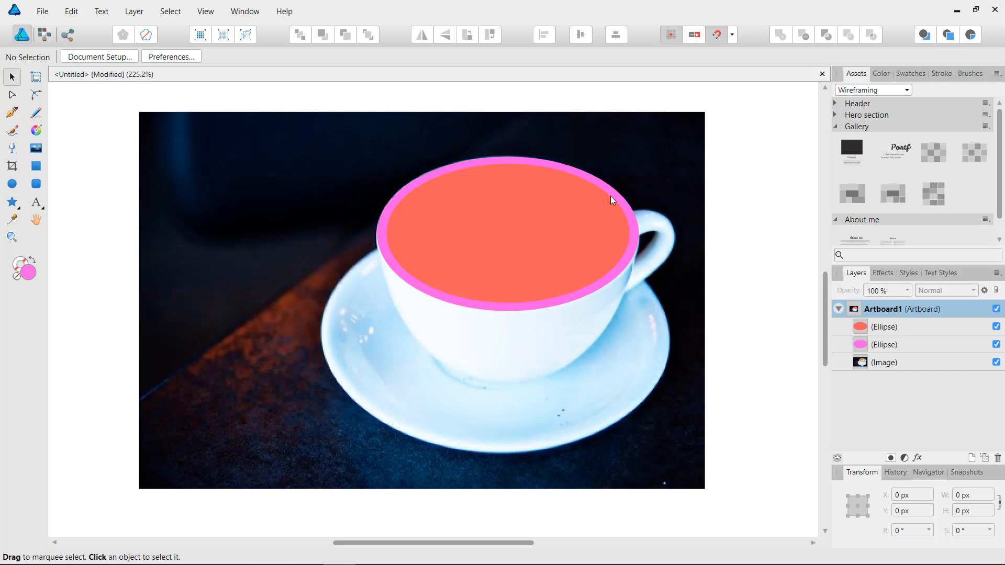
Step: Duplicate the pink rim ellipse in place and change the lower copy's fill to yellow
left_click(949, 348)
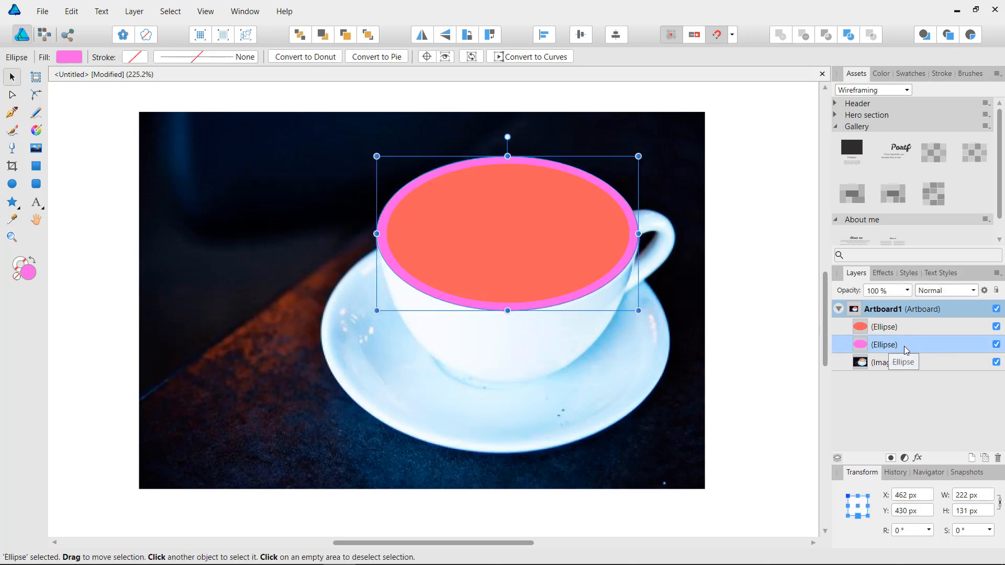
key("ctrl+j")
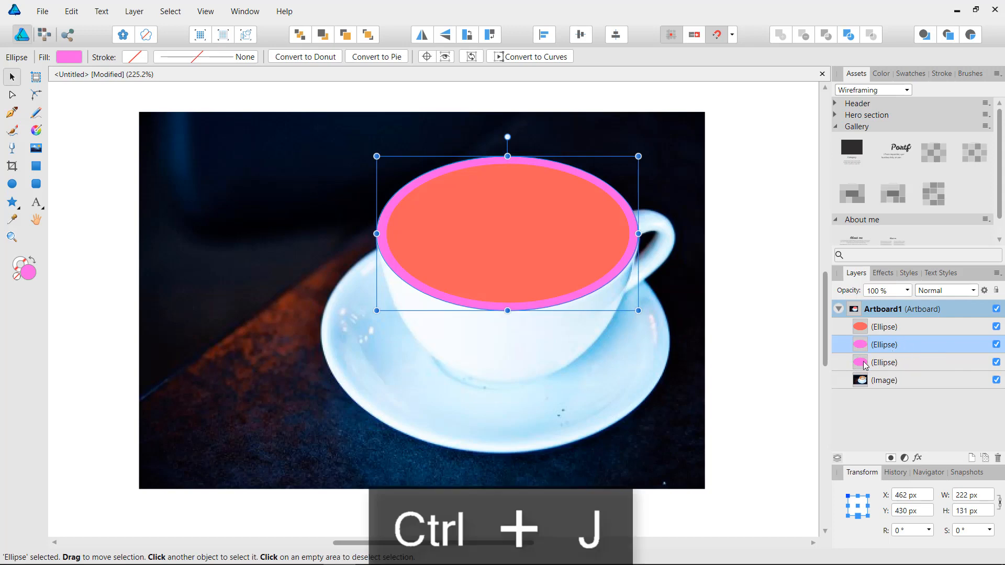
left_click(904, 364)
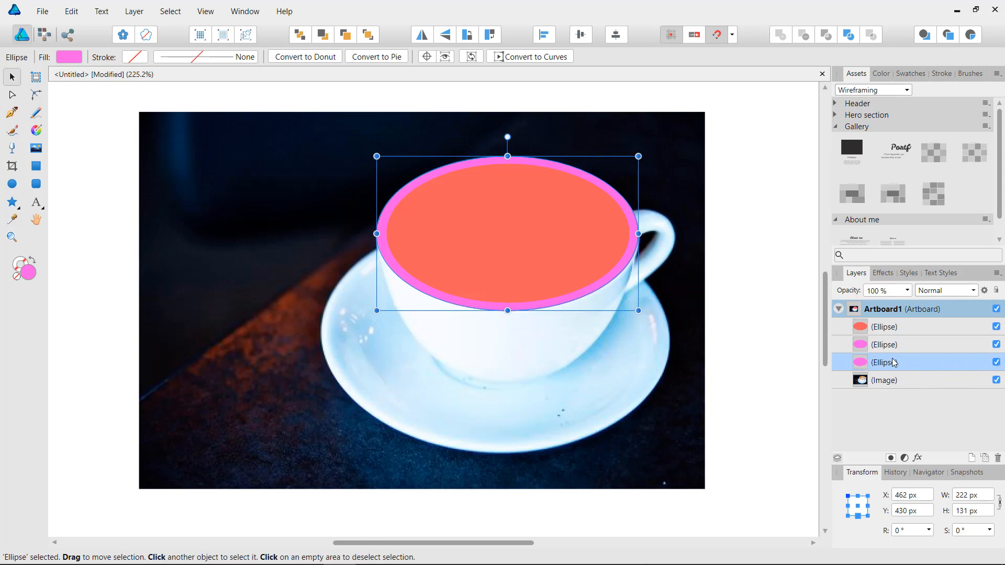
left_click(64, 58)
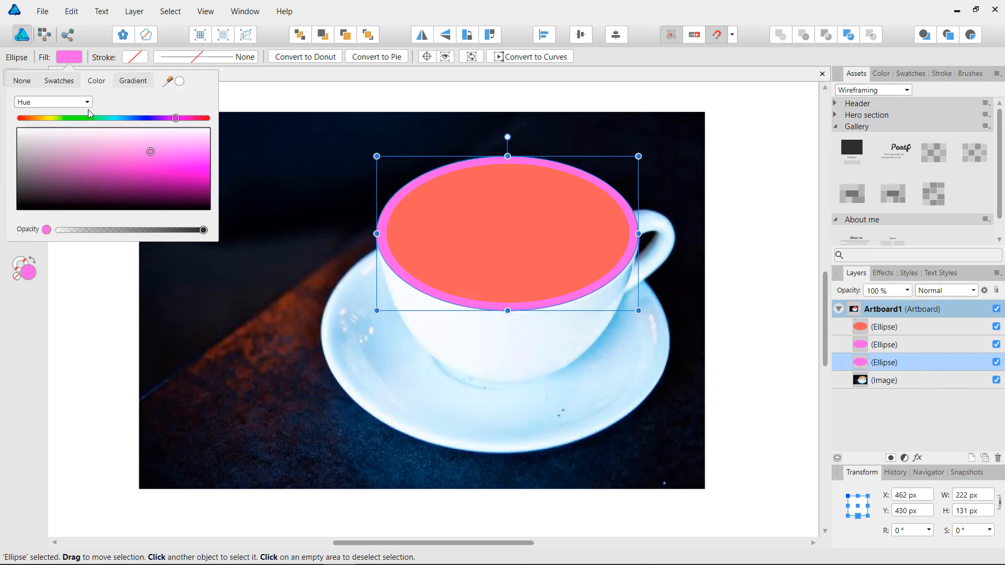
left_click(52, 118)
left_click(172, 163)
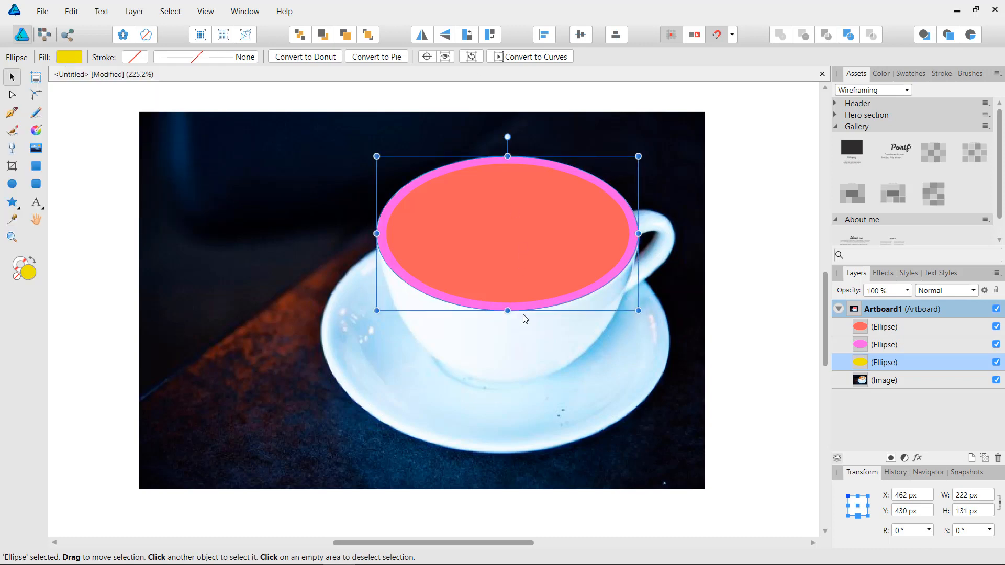
Step: Stretch the yellow ellipse down to the cup's base and upward to about 222 × 229 px, and swap its fill to the stroke
left_click_drag(510, 312, 509, 385)
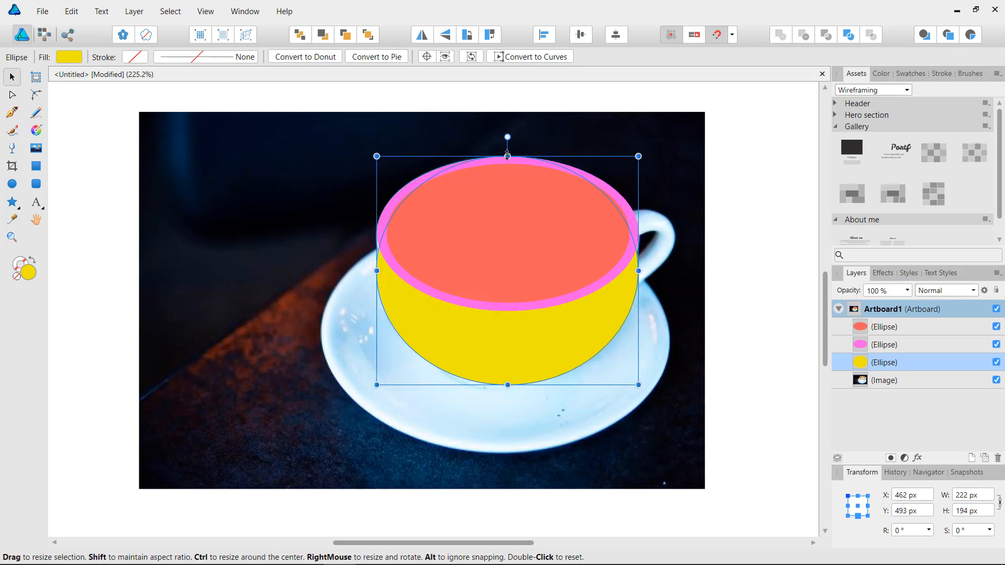
left_click_drag(507, 156, 507, 114)
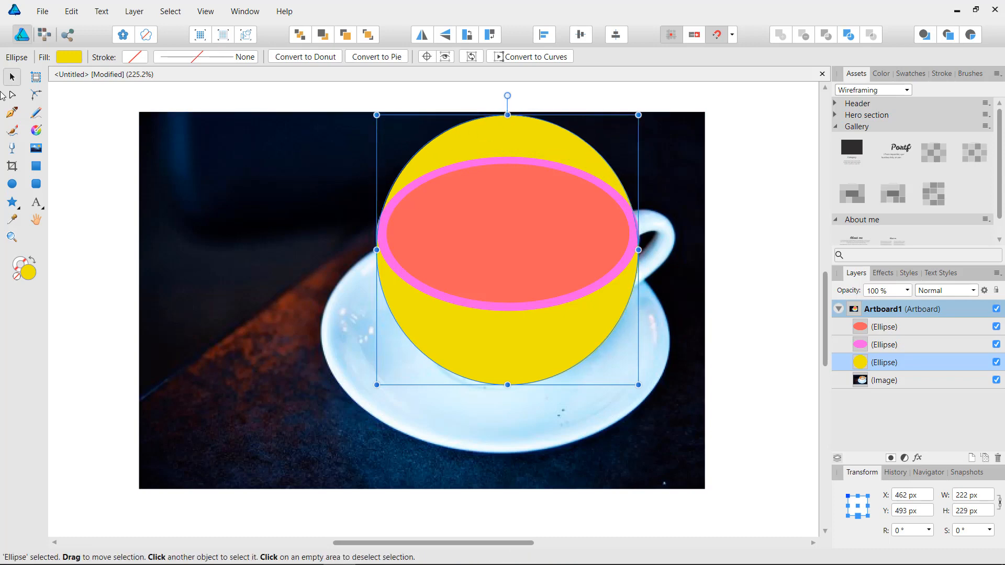
key("shift+x")
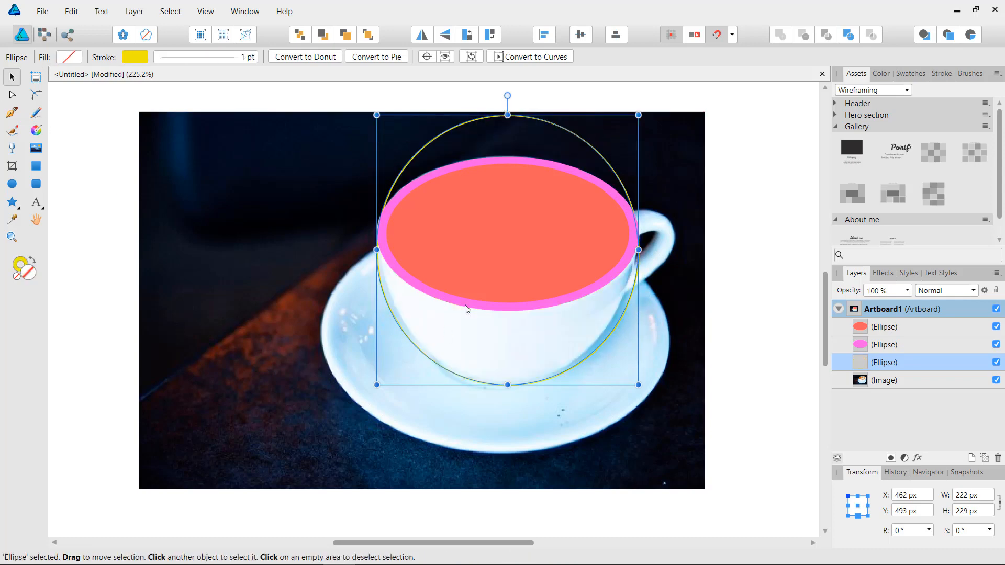
Step: Adjust the yellow outline's top edge to a height of about 257 px so its lower curve follows the sides of the cup
left_click_drag(757, 227, 619, 299)
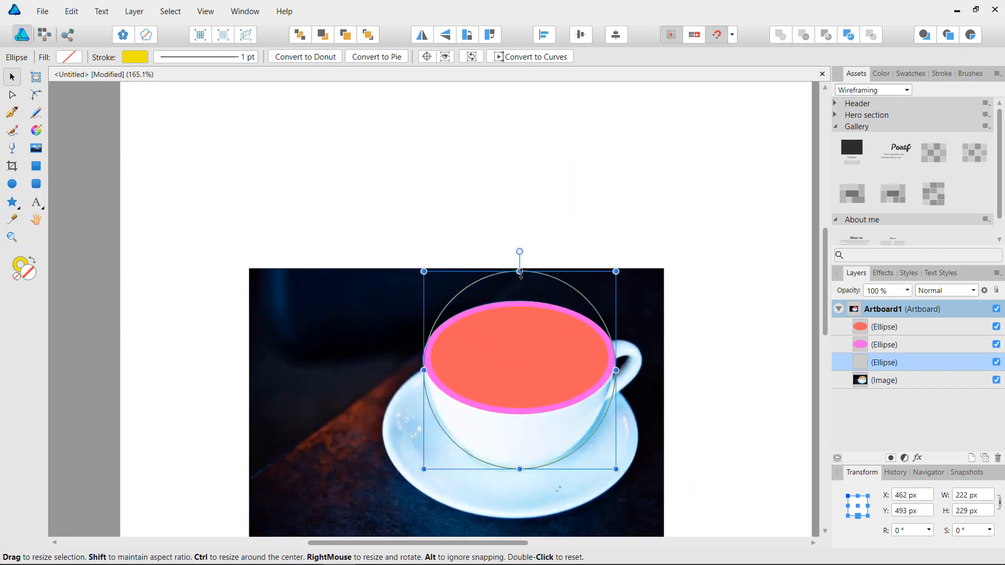
left_click_drag(520, 273, 524, 239)
left_click_drag(552, 471, 648, 355)
left_click(721, 349)
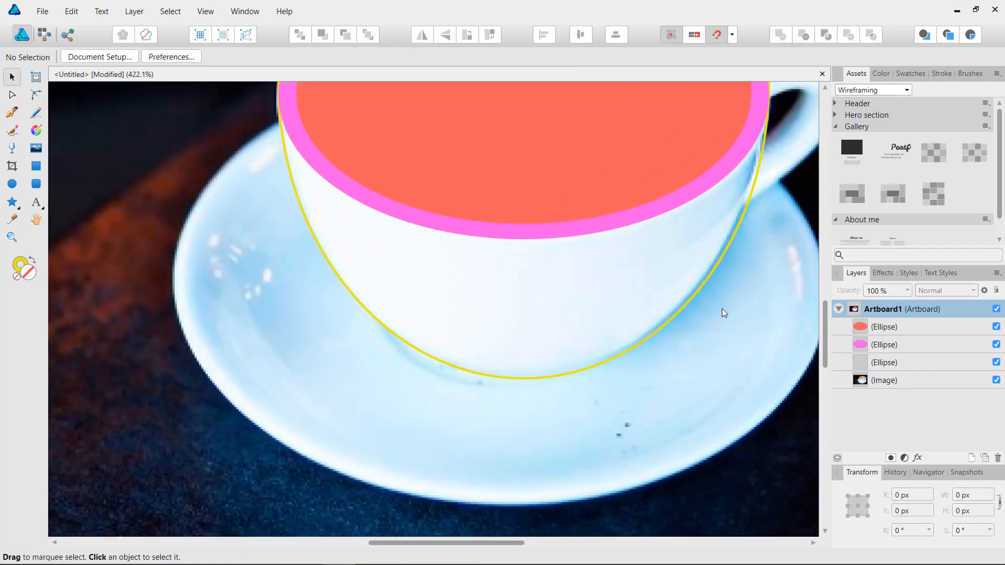
left_click_drag(725, 253, 572, 536)
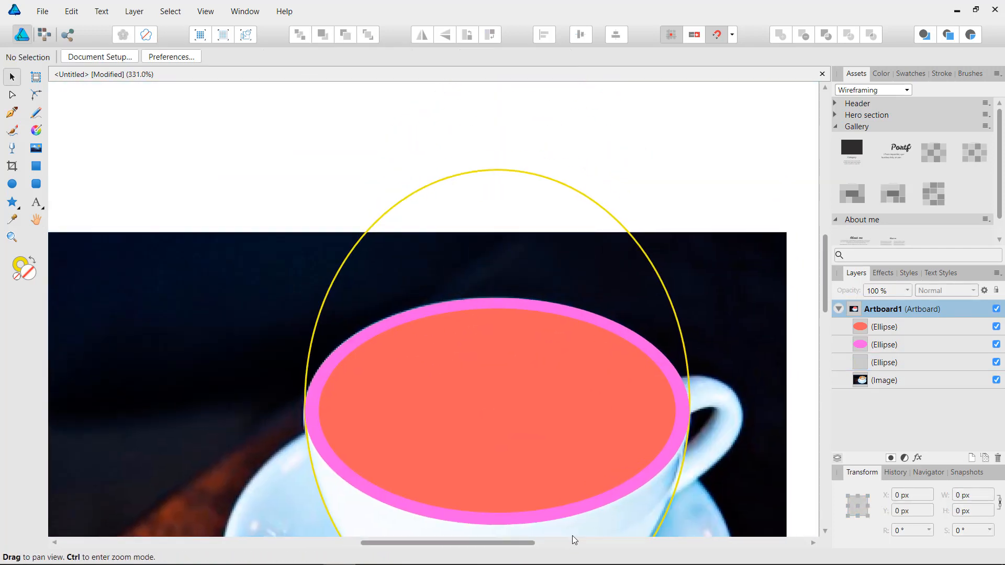
left_click(514, 173)
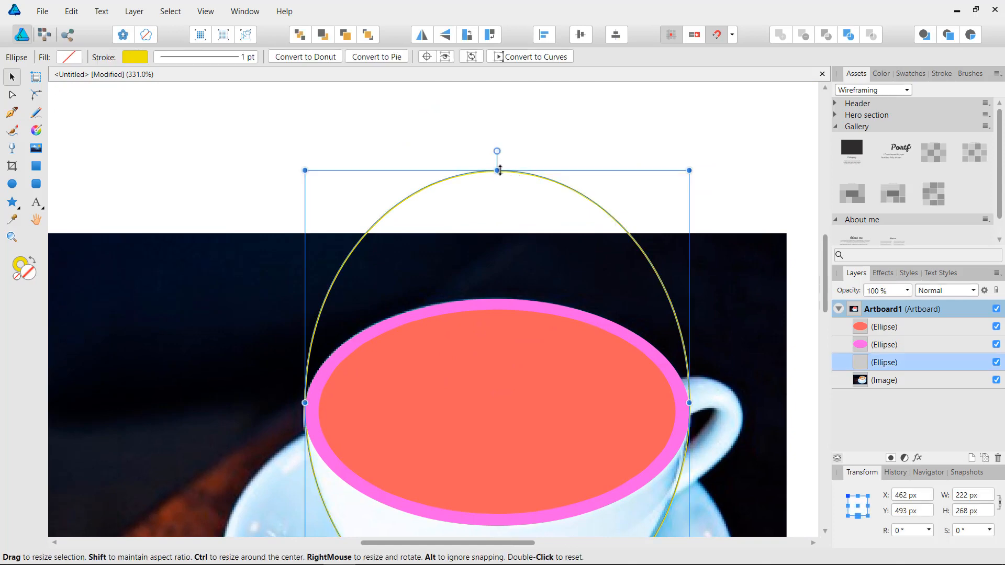
left_click_drag(497, 170, 497, 128)
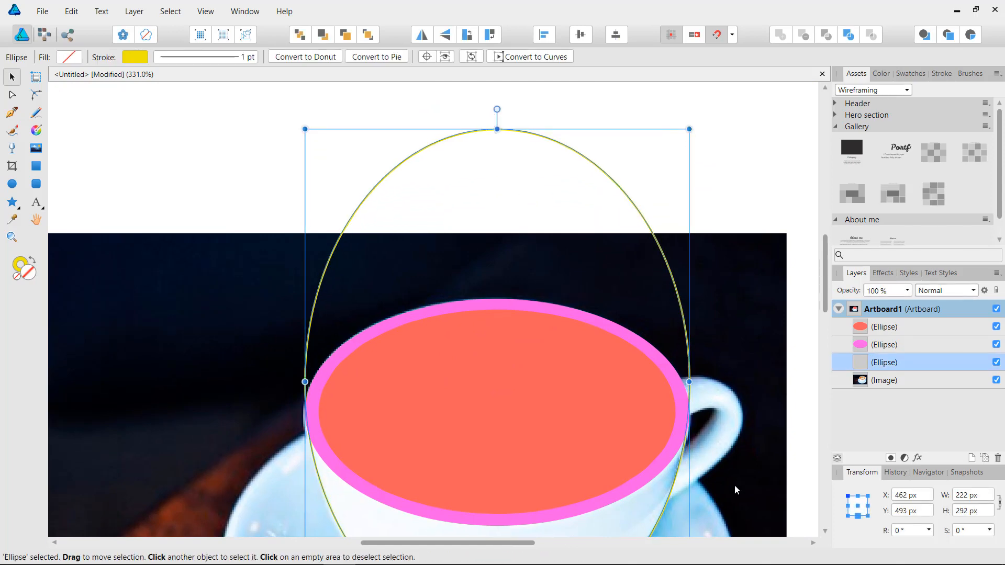
left_click_drag(733, 485, 690, 321)
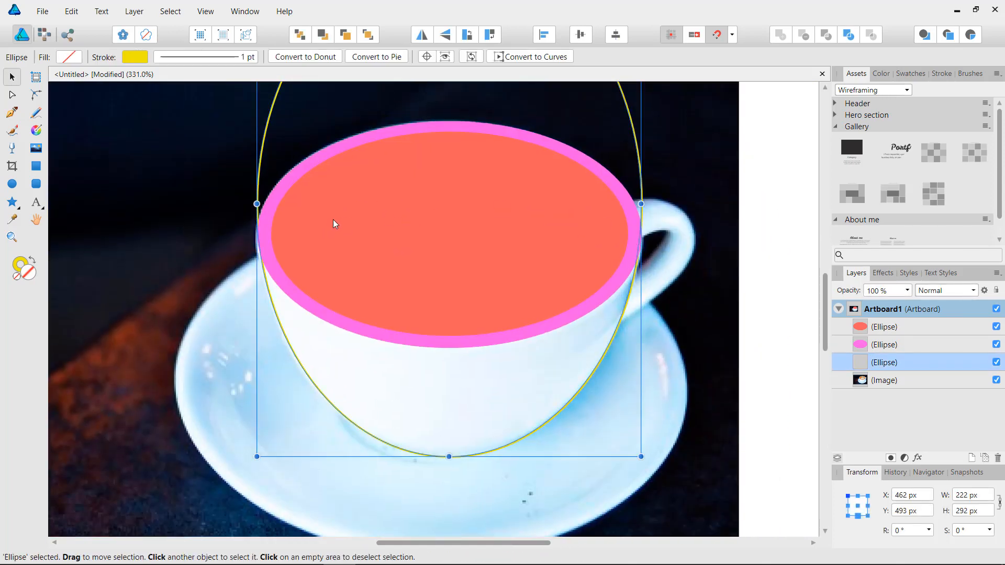
left_click_drag(507, 209, 532, 410)
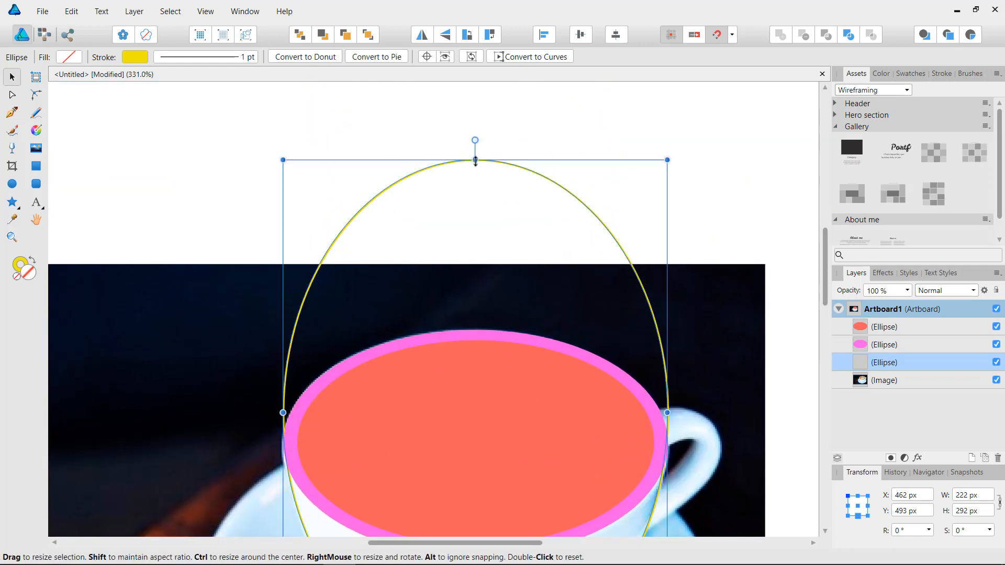
left_click_drag(475, 161, 472, 221)
left_click_drag(498, 271, 540, 200)
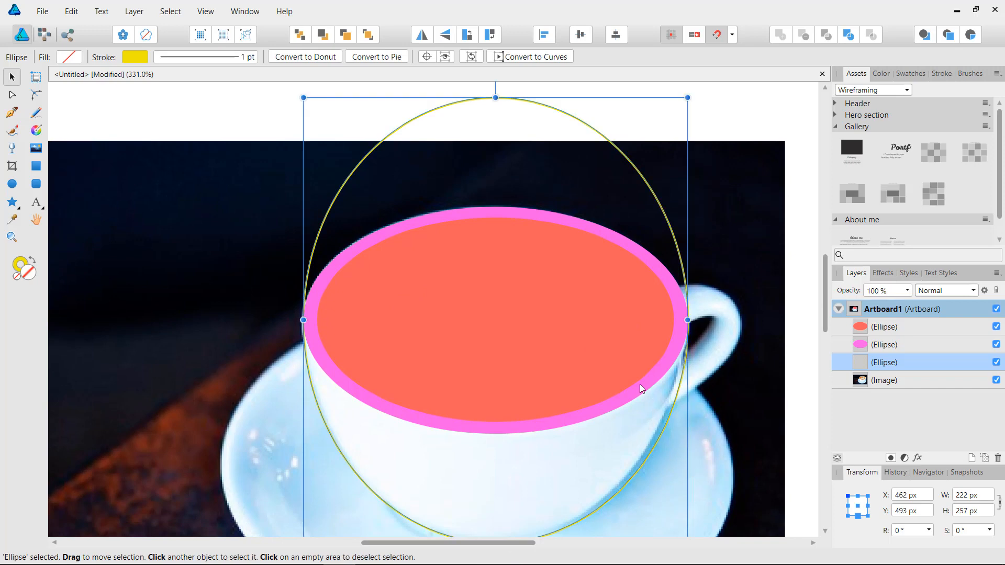
left_click_drag(597, 378, 600, 340)
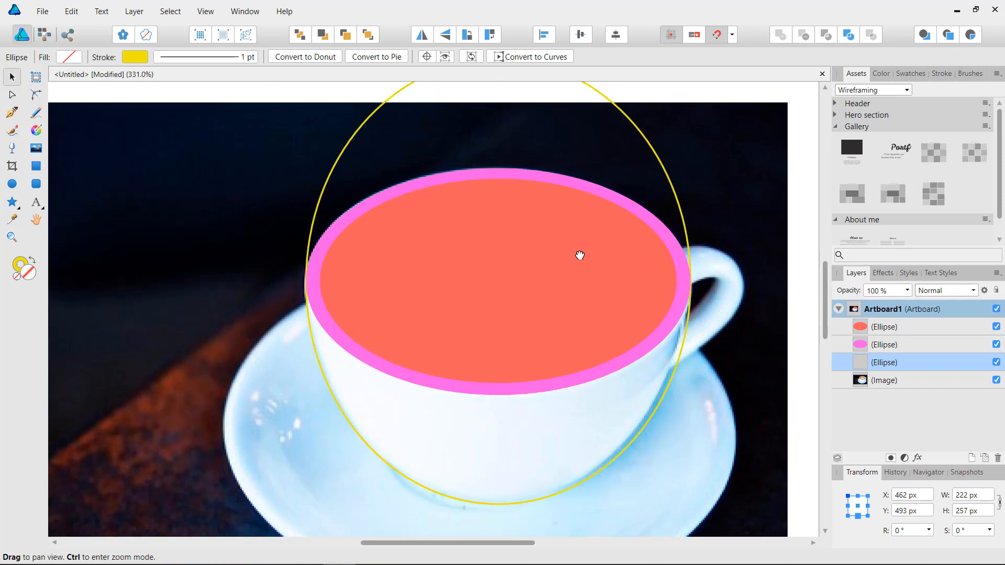
scroll(604, 280, "up", 1)
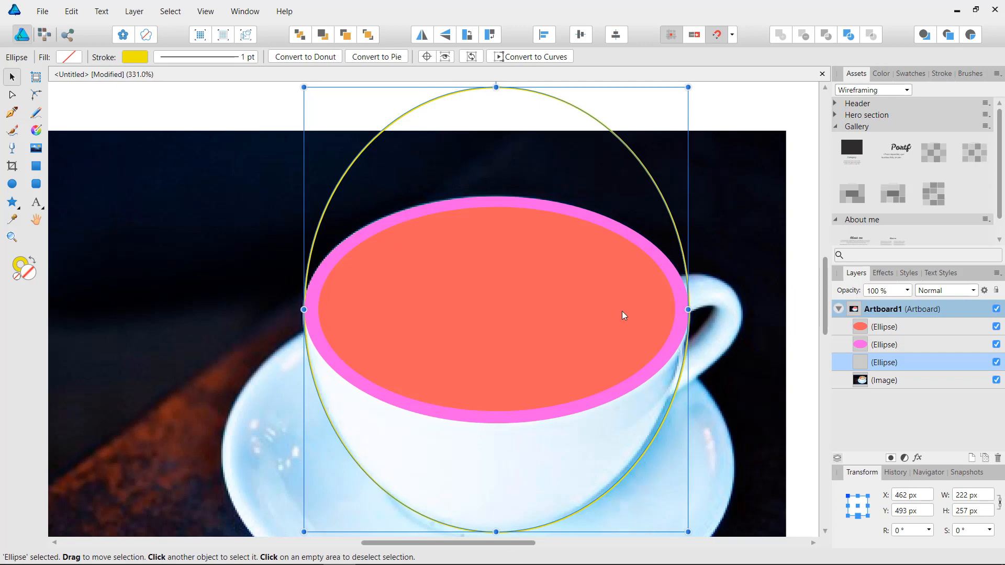
Step: Convert the yellow outline to curves, delete its top node, and swap the yellow stroke back to the fill
left_click(538, 59)
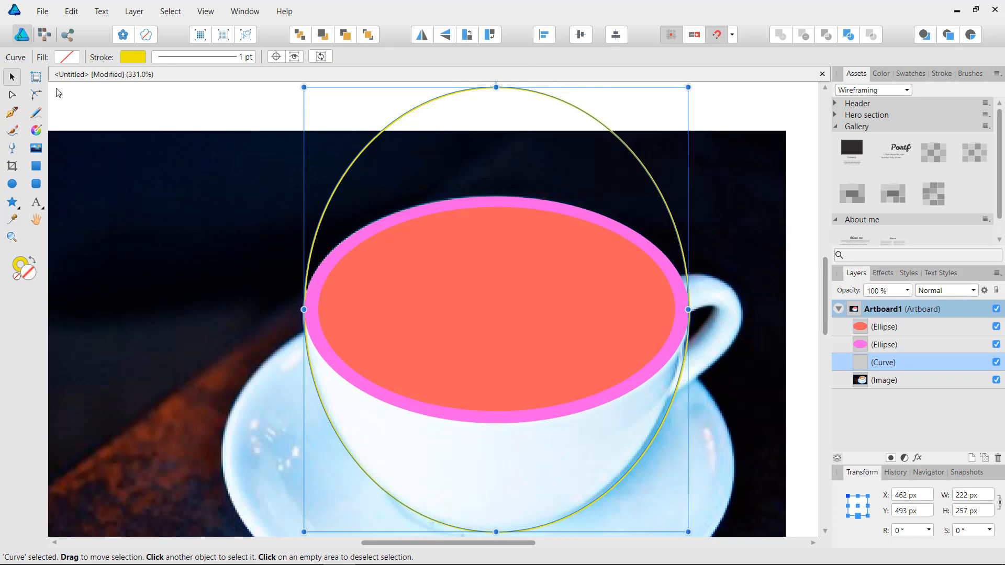
left_click(16, 97)
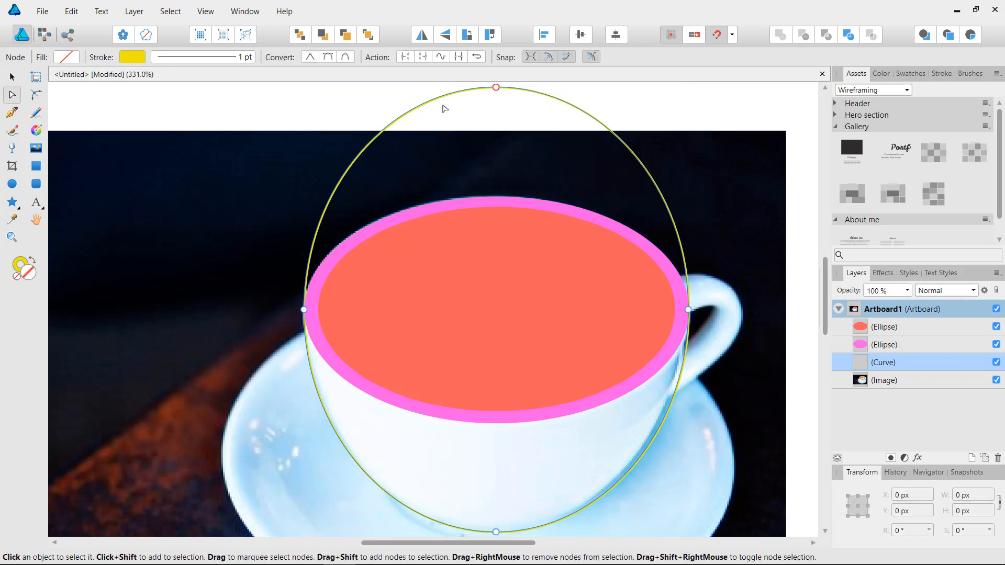
left_click(495, 87)
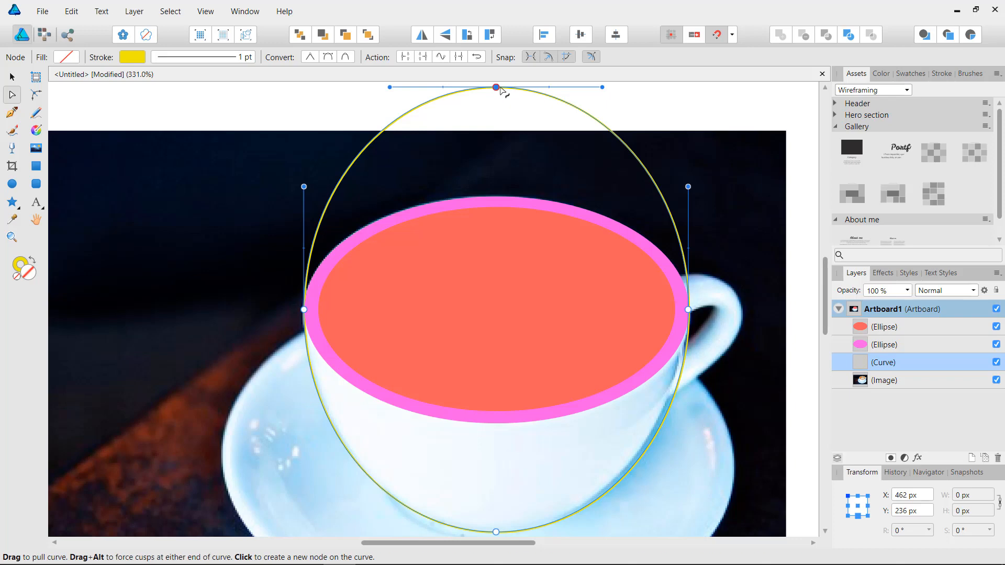
key("Delete")
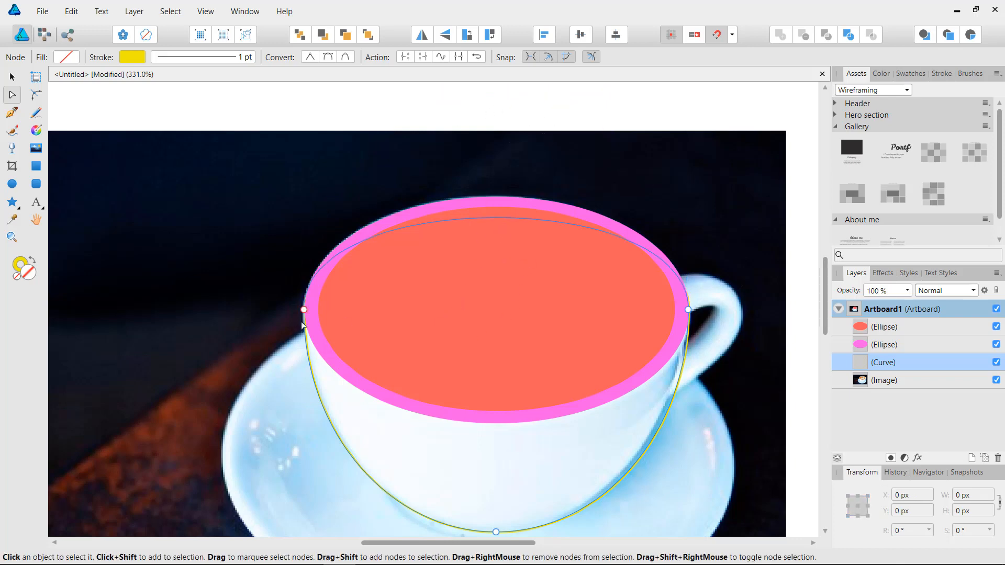
left_click(13, 77)
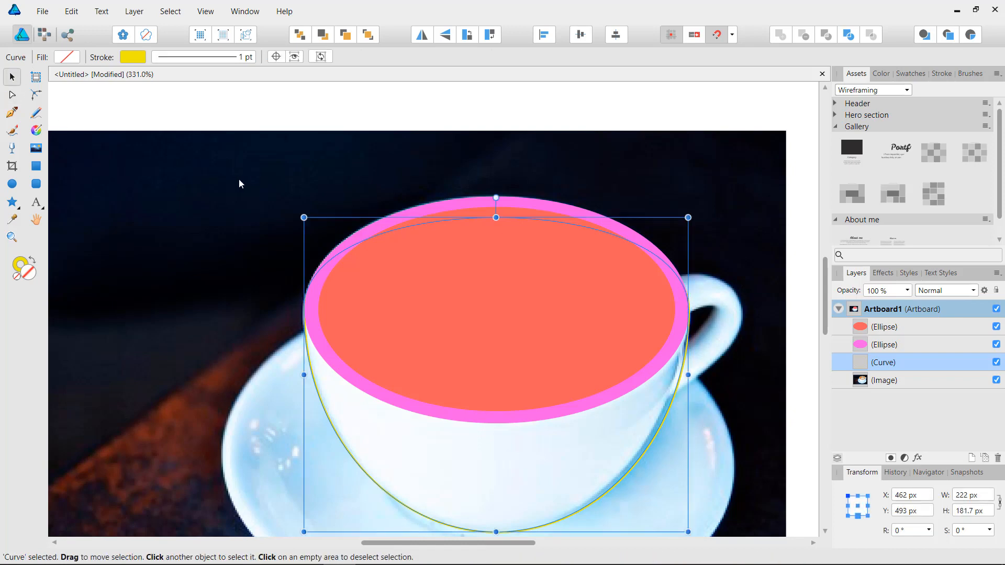
key("shift+x")
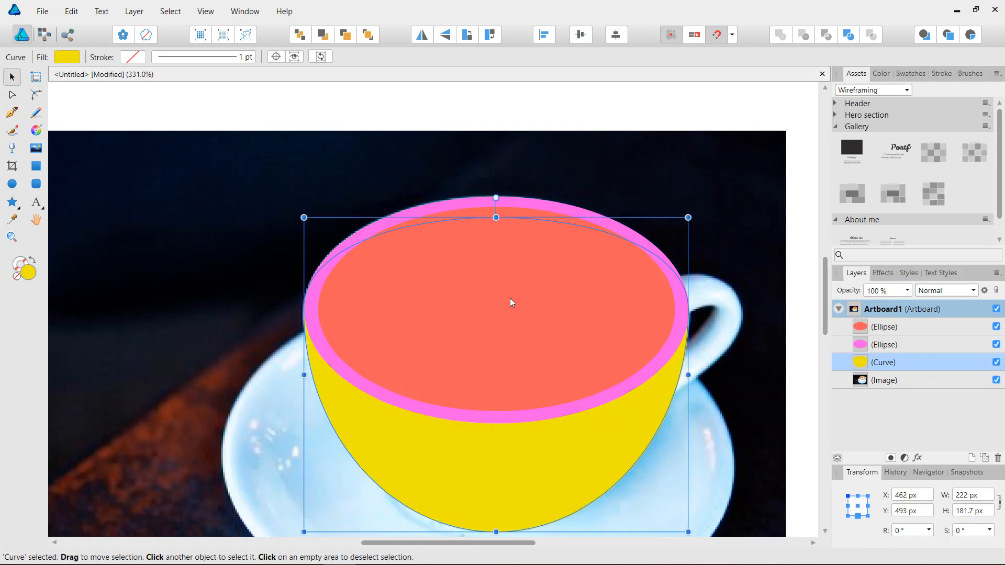
Step: Bring the yellow cup body to the front of the stack, send it back behind both ellipses, and deselect it
key("ctrl+shift+bracketright")
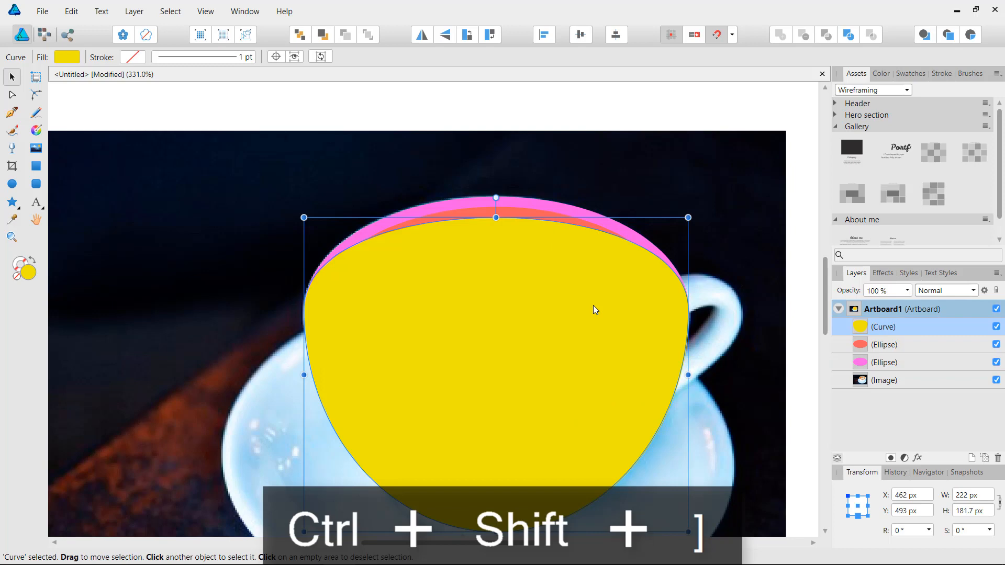
scroll(601, 157, "down", 2)
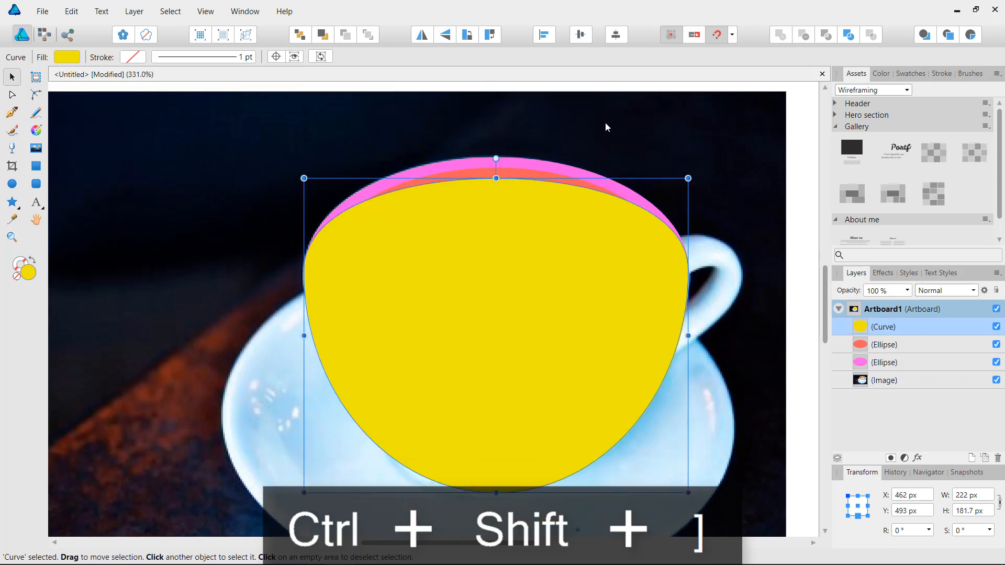
key("ctrl+bracketleft")
key("ctrl+bracketleft")
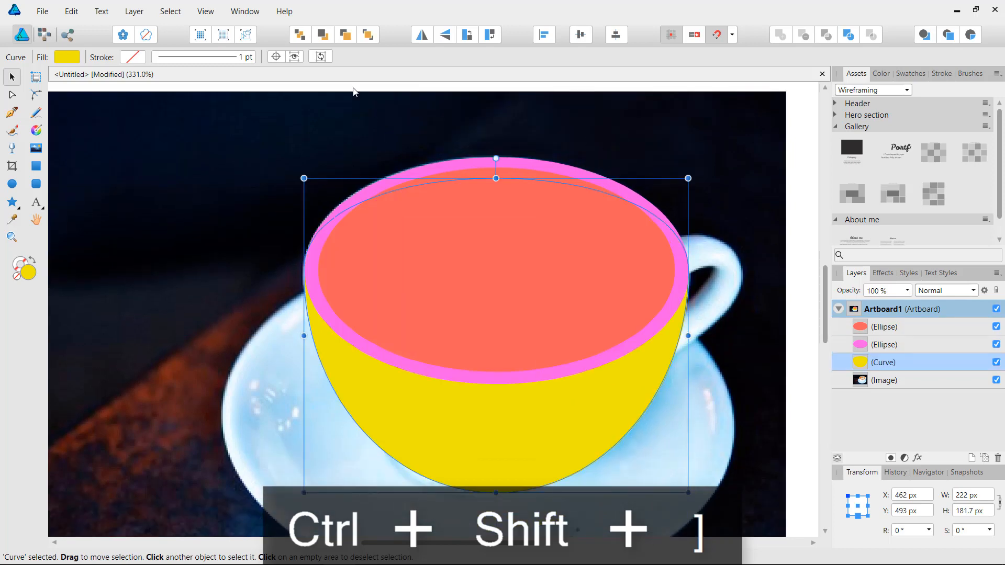
left_click_drag(602, 159, 486, 192)
left_click(732, 151)
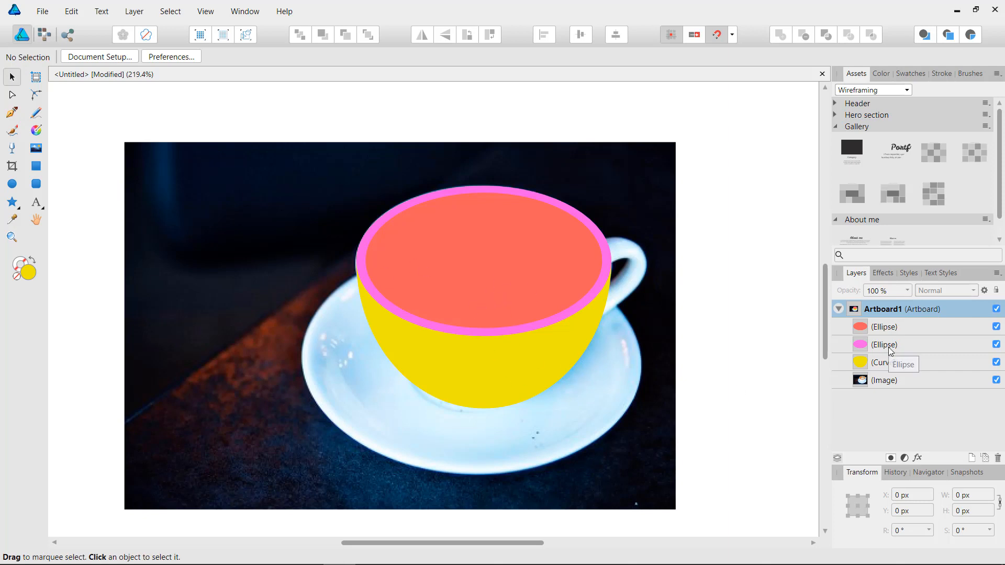
Step: Duplicate the pink rim ellipse and fill the lower copy with green
left_click(928, 346)
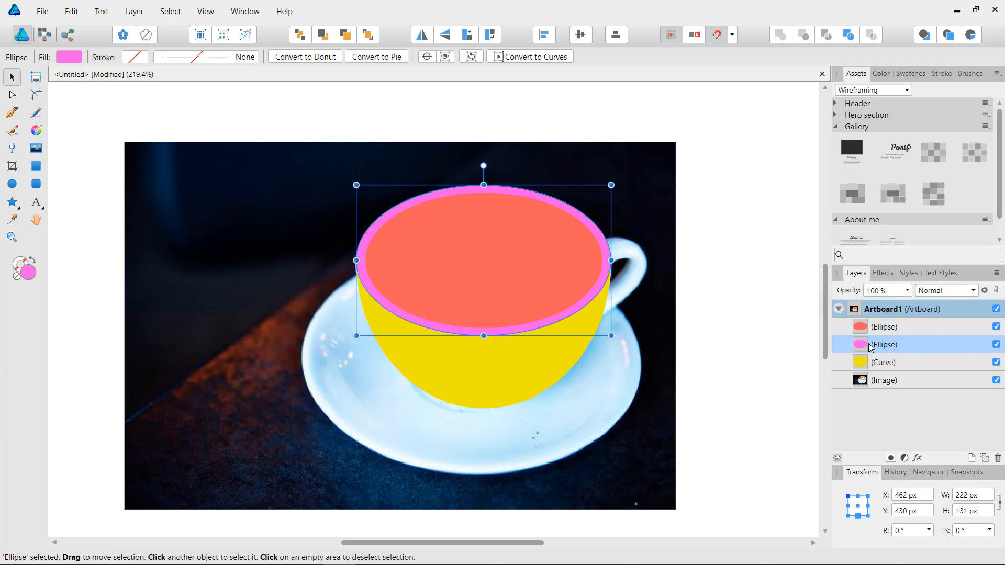
key("ctrl+j")
left_click(897, 364)
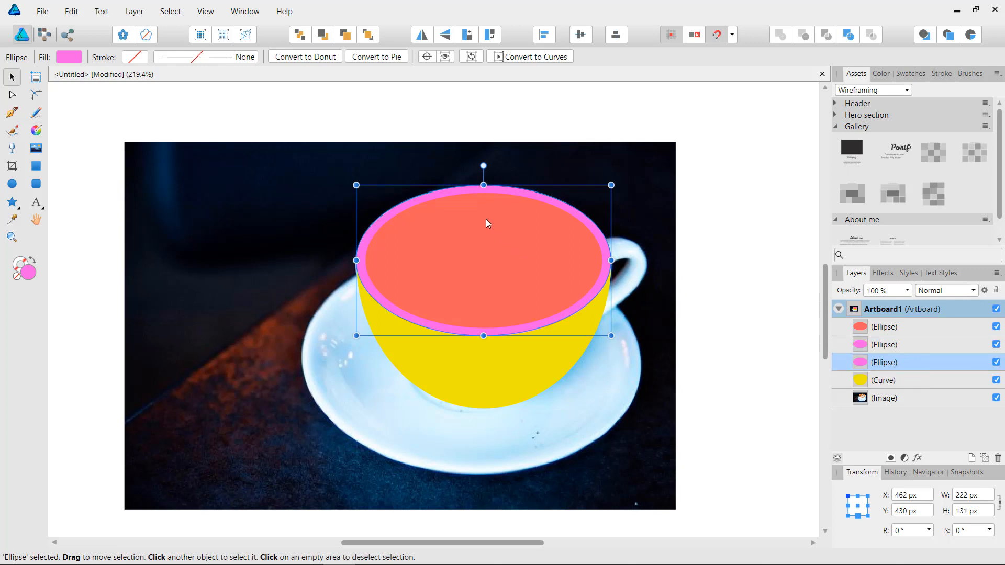
left_click(70, 57)
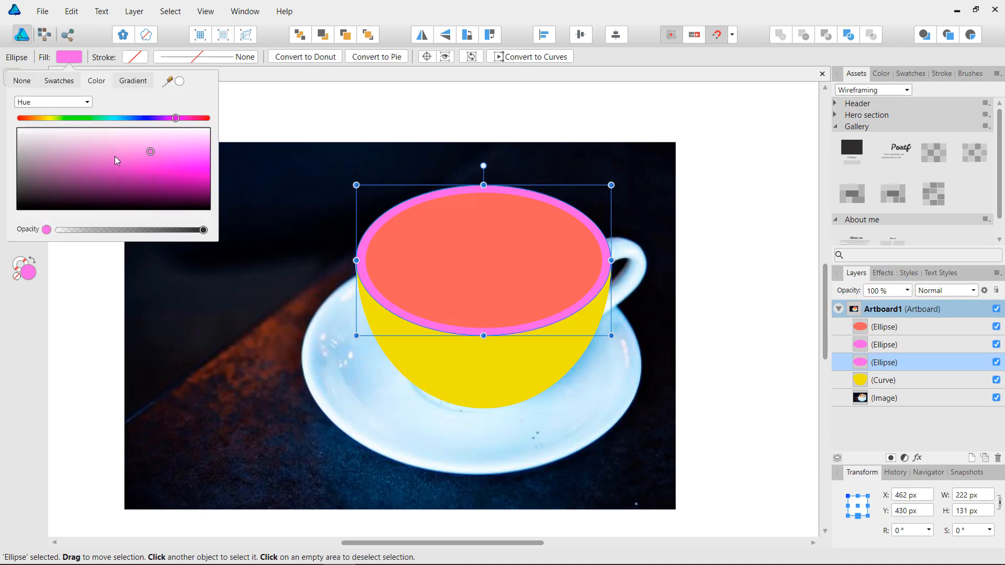
left_click(75, 118)
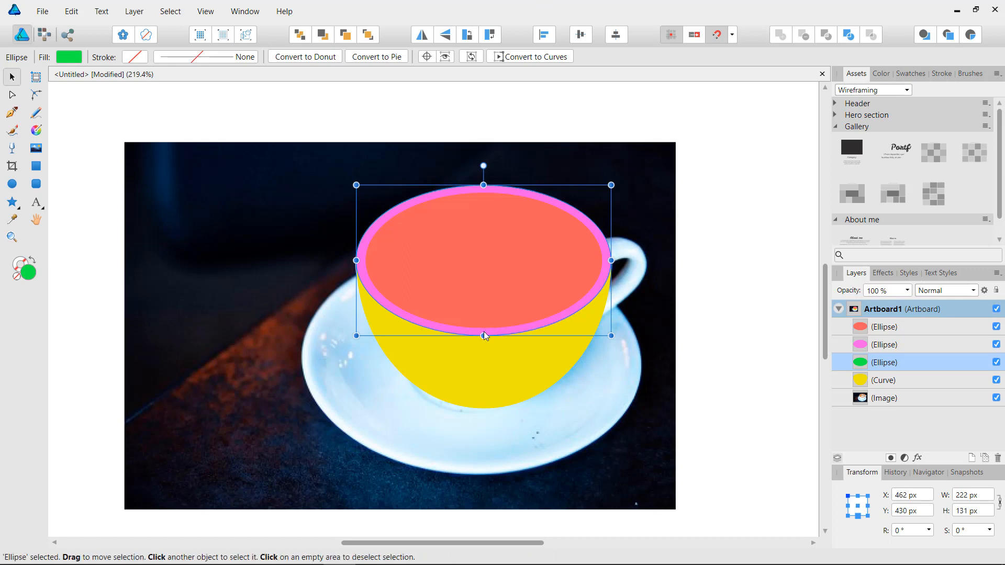
Step: Resize the green ellipse to about 310 × 199 px to cover the saucer, place it behind the yellow cup body, and deselect it
left_click_drag(484, 331, 483, 476)
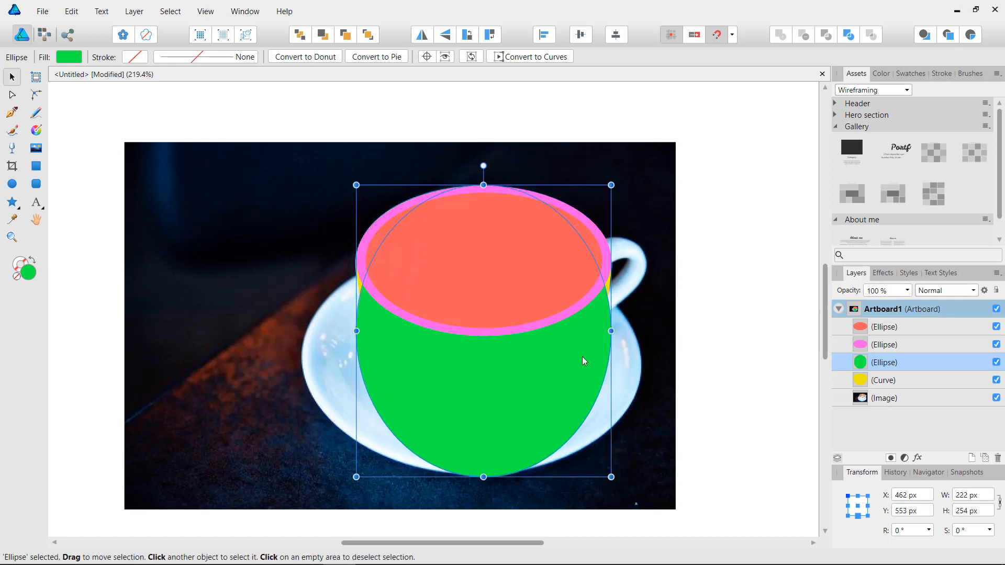
left_click_drag(613, 332, 651, 330)
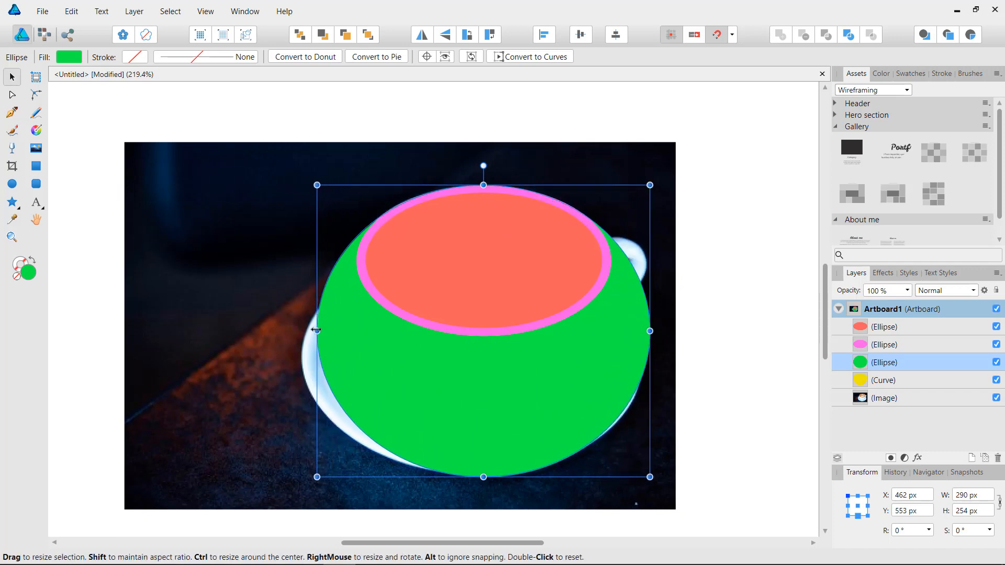
left_click_drag(316, 331, 294, 331)
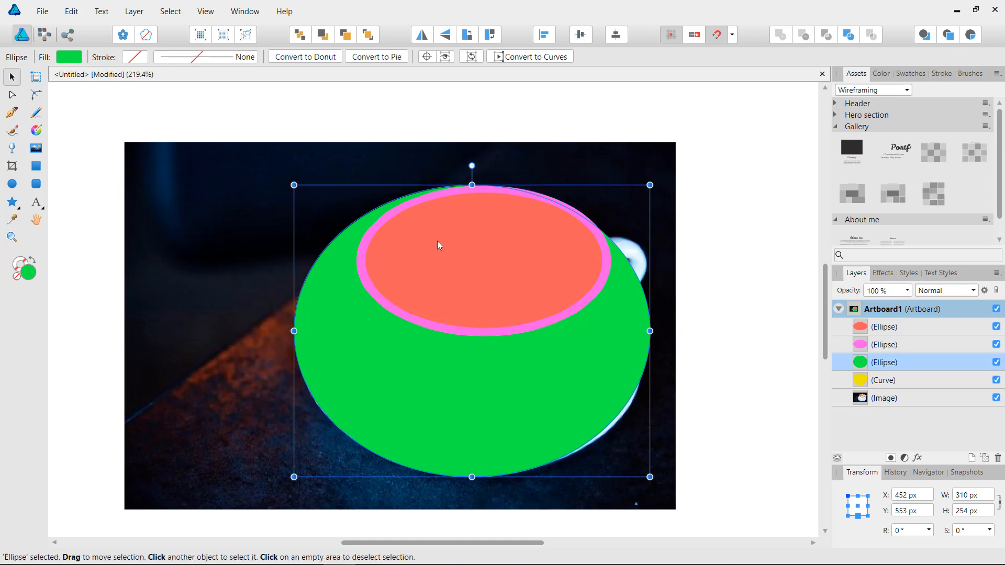
left_click_drag(471, 184, 482, 243)
left_click_drag(862, 366, 860, 389)
left_click(756, 315)
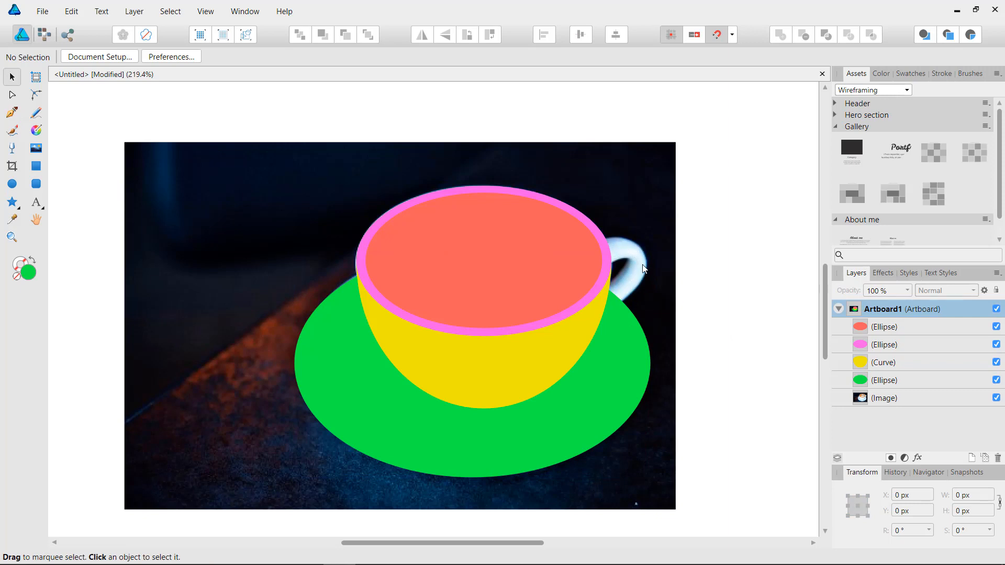
Step: Hide the green saucer ellipse and clear the selection
left_click(608, 395)
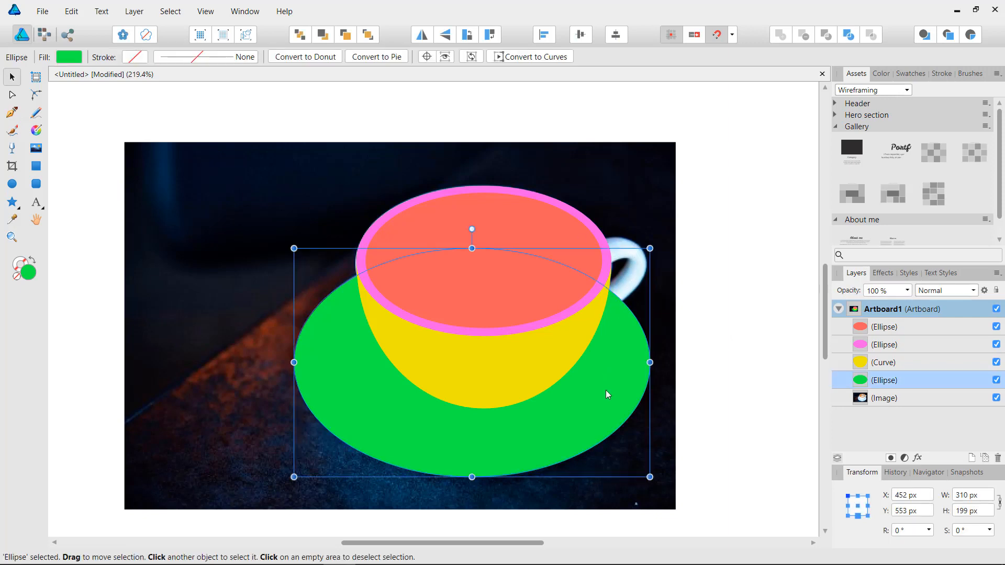
left_click(996, 381)
left_click(707, 316)
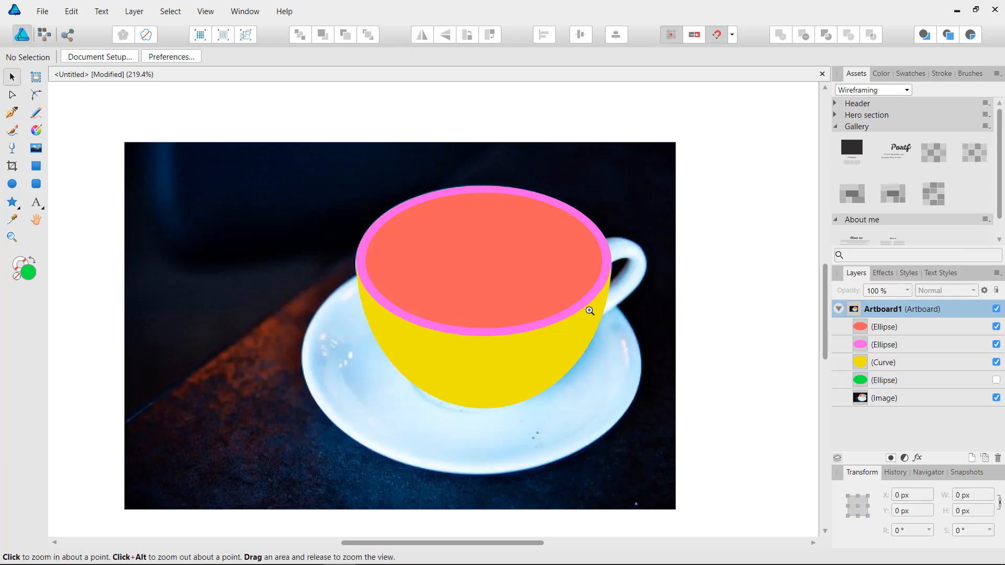
Step: Draw a green ellipse over the cup handle, swap its fill to the stroke, and size it to about 56 × 63 px
left_click_drag(590, 310, 531, 283)
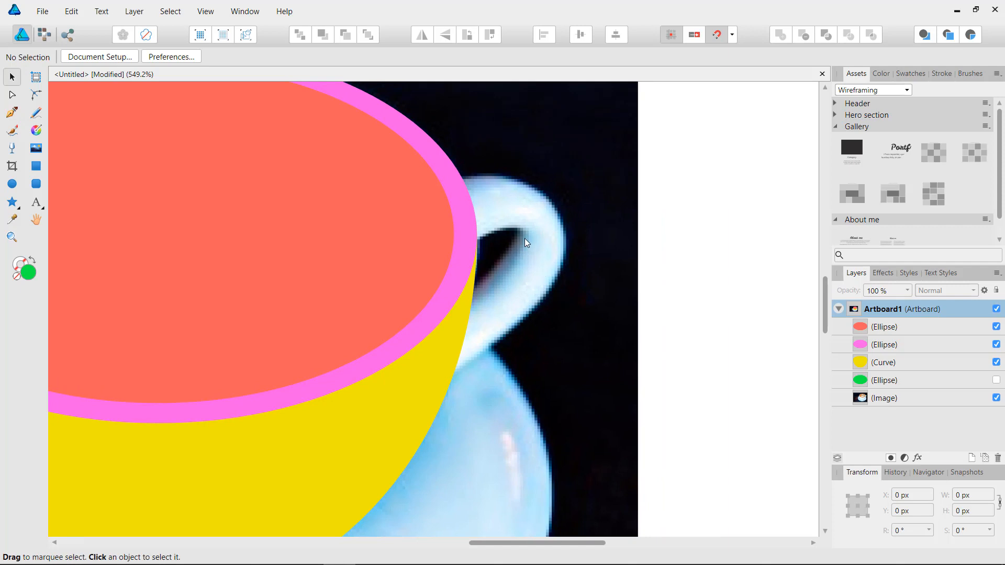
key("ctrl+space")
left_click(12, 183)
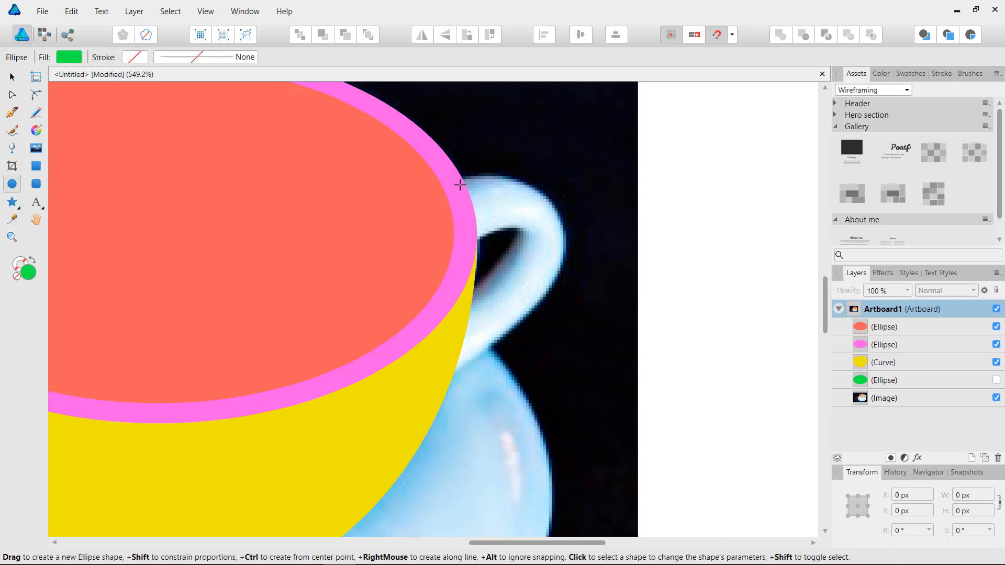
mouse_move(408, 182)
left_mouse_down()
mouse_move(507, 294)
mouse_move(547, 312)
mouse_move(527, 347)
mouse_move(542, 352)
left_mouse_up()
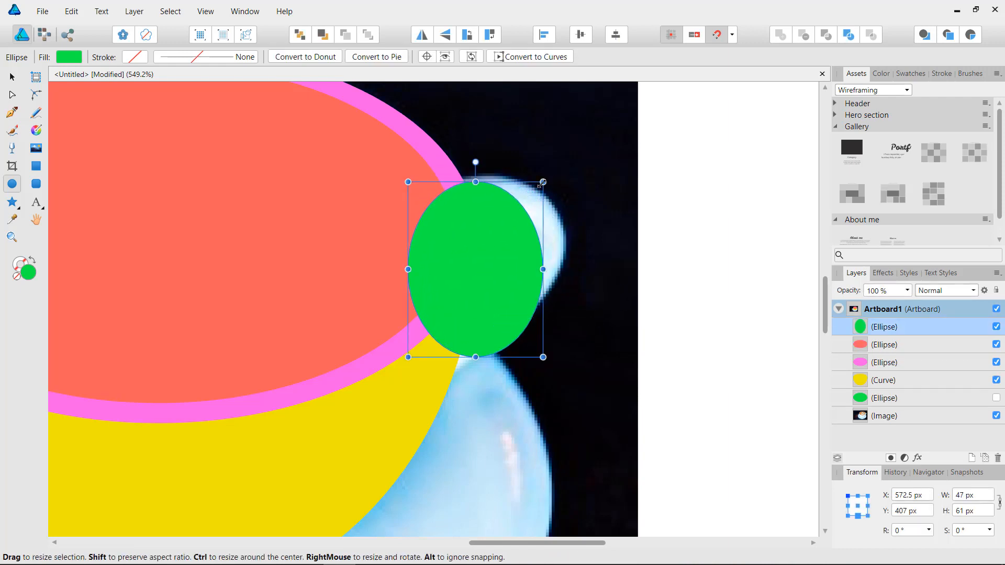
left_click_drag(542, 182, 568, 164)
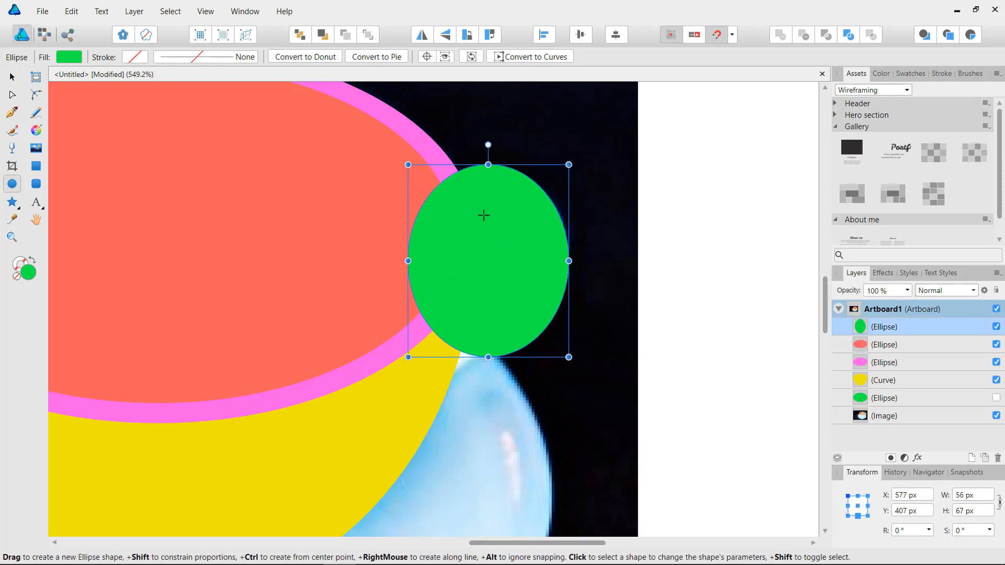
key("shift+x")
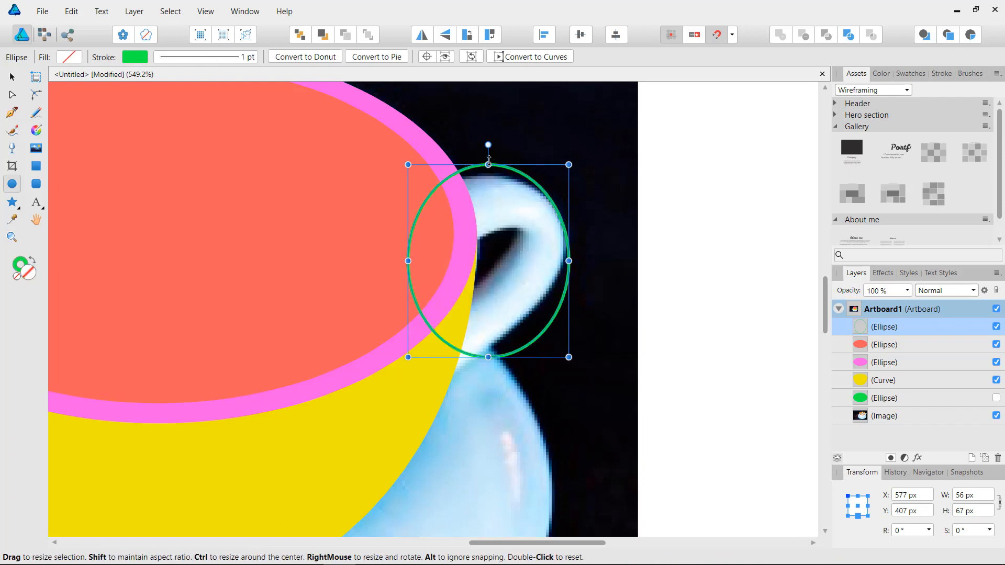
left_click_drag(488, 165, 487, 176)
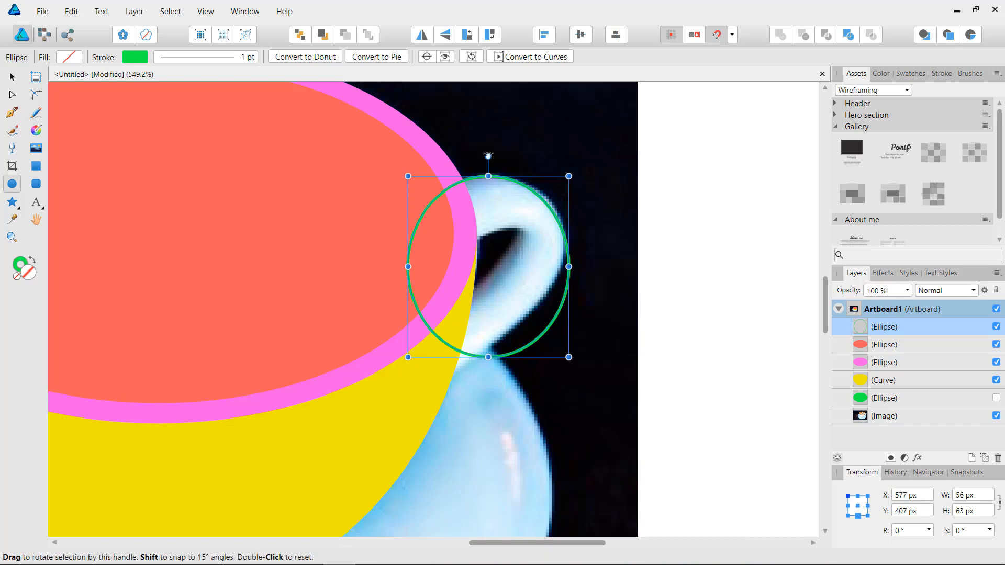
Step: Rotate the green handle outline to about -39.6° and resize it to about 46 × 83 px along the handle
left_click_drag(488, 156, 549, 175)
left_click_drag(553, 309, 539, 301)
left_click_drag(531, 186, 552, 174)
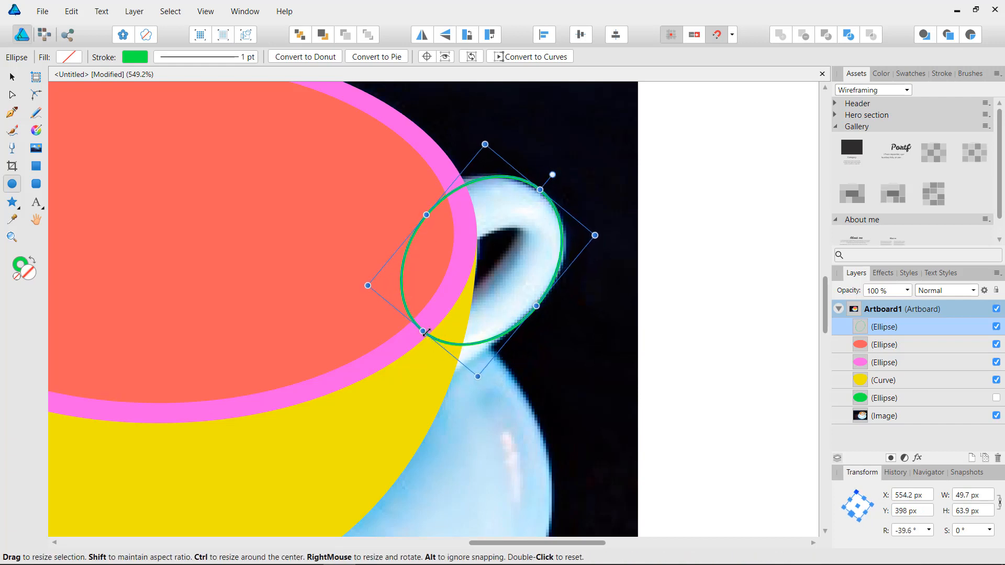
left_click_drag(416, 335, 388, 373)
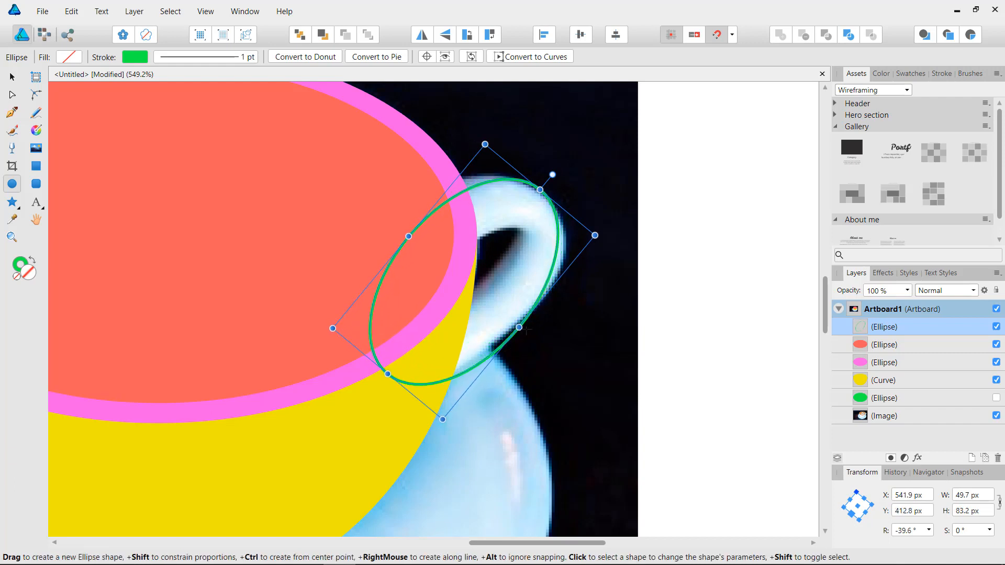
left_click_drag(518, 327, 511, 321)
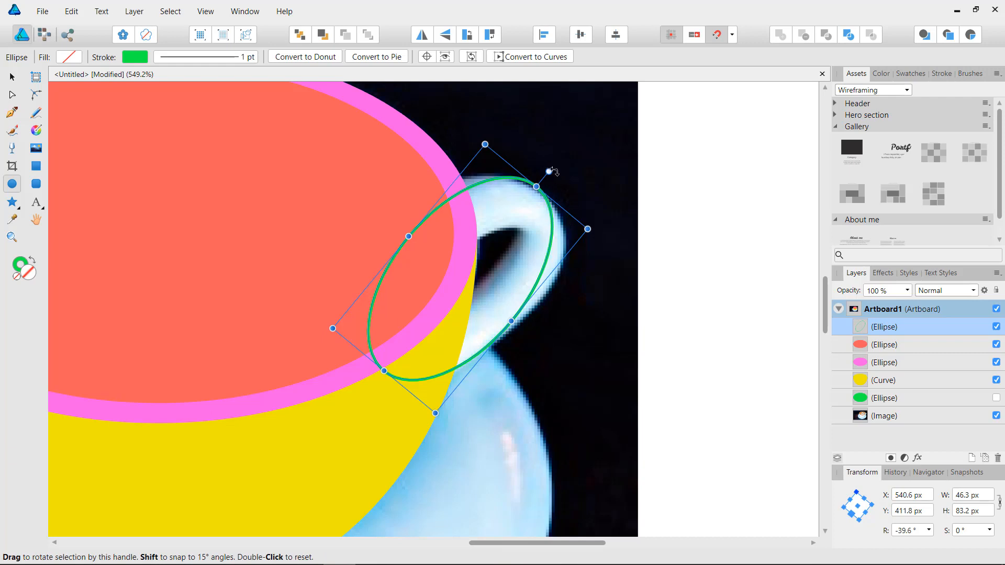
Step: Rotate the handle outline to about -57.6° and resize it to about 61 × 102 px so it follows the handle's outer edge
left_click_drag(549, 171, 578, 204)
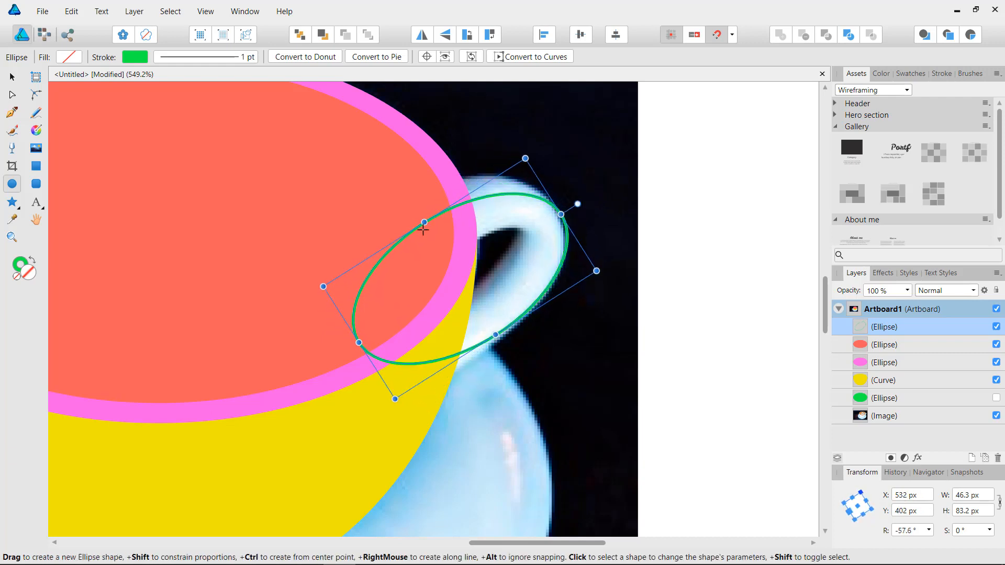
left_click_drag(423, 230, 411, 200)
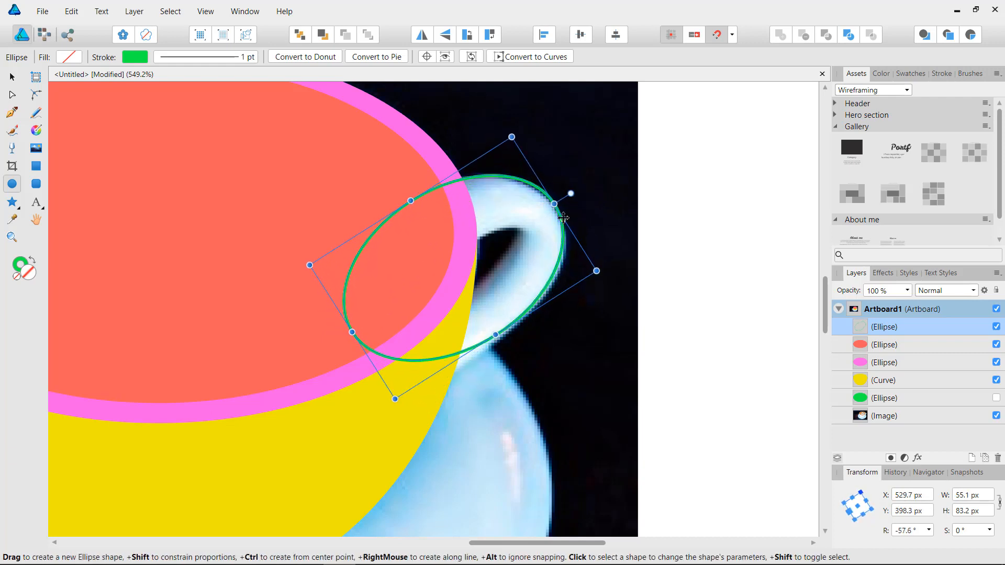
left_click_drag(554, 204, 553, 207)
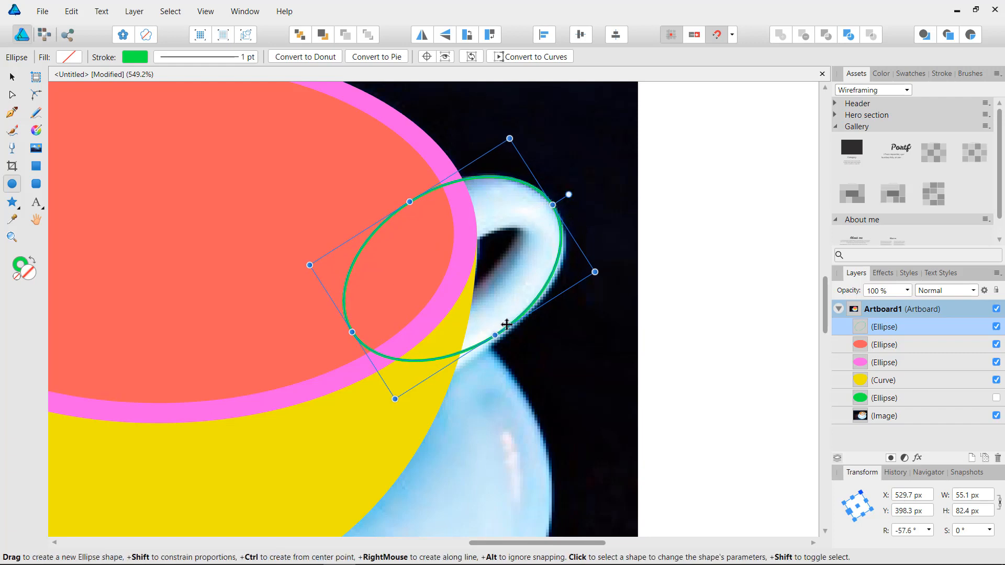
left_click_drag(496, 335, 498, 341)
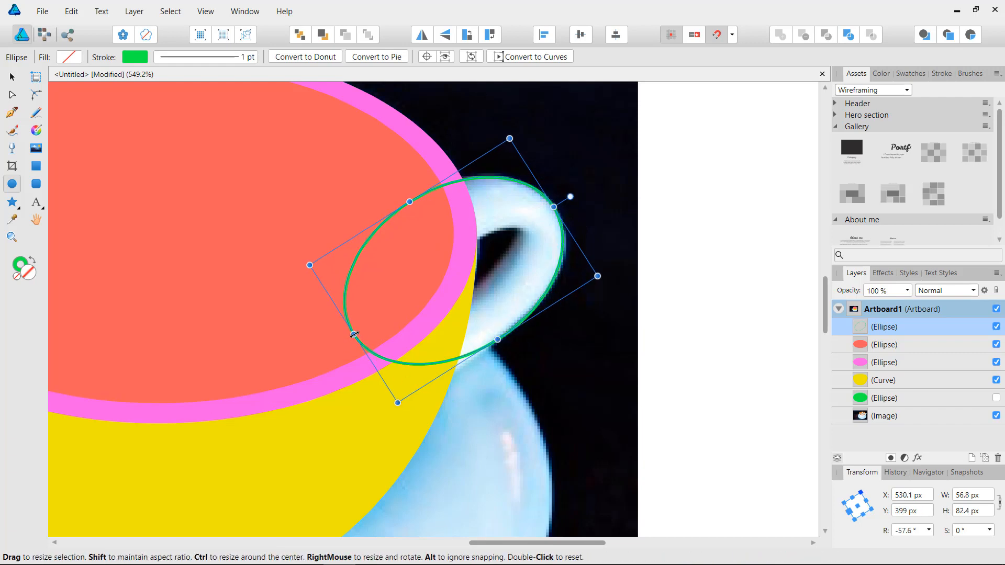
left_click_drag(354, 334, 307, 364)
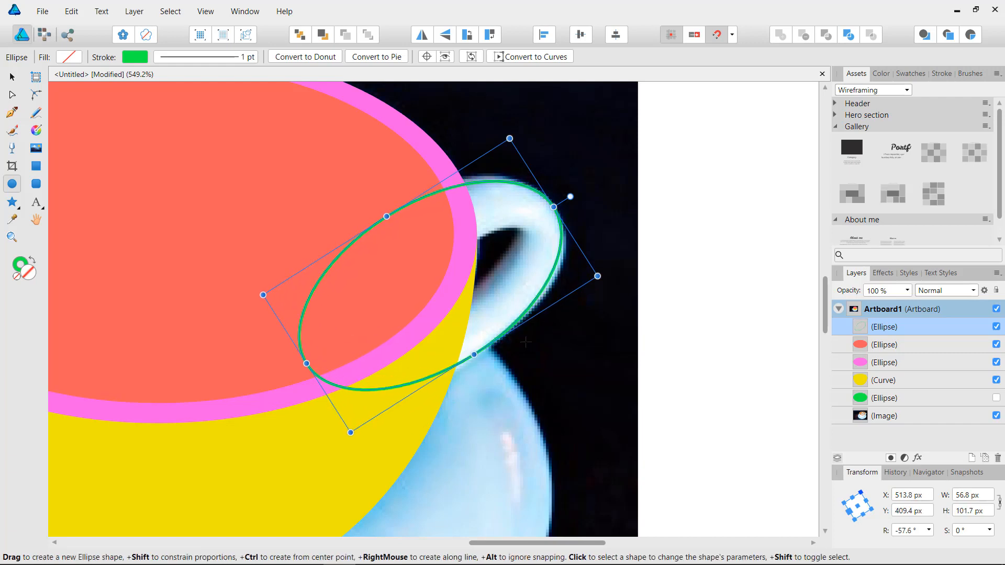
left_click_drag(474, 355, 476, 360)
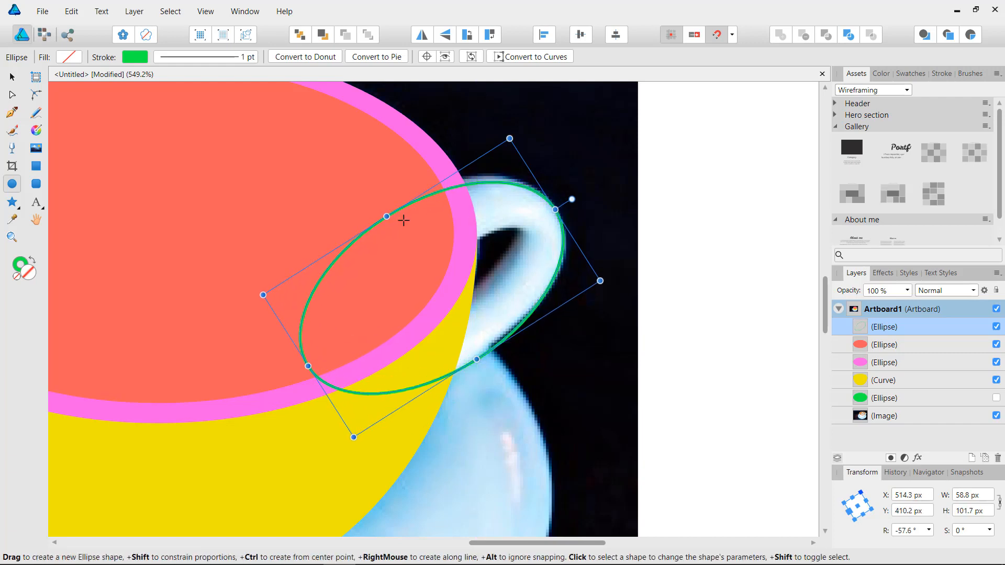
left_click_drag(387, 216, 382, 210)
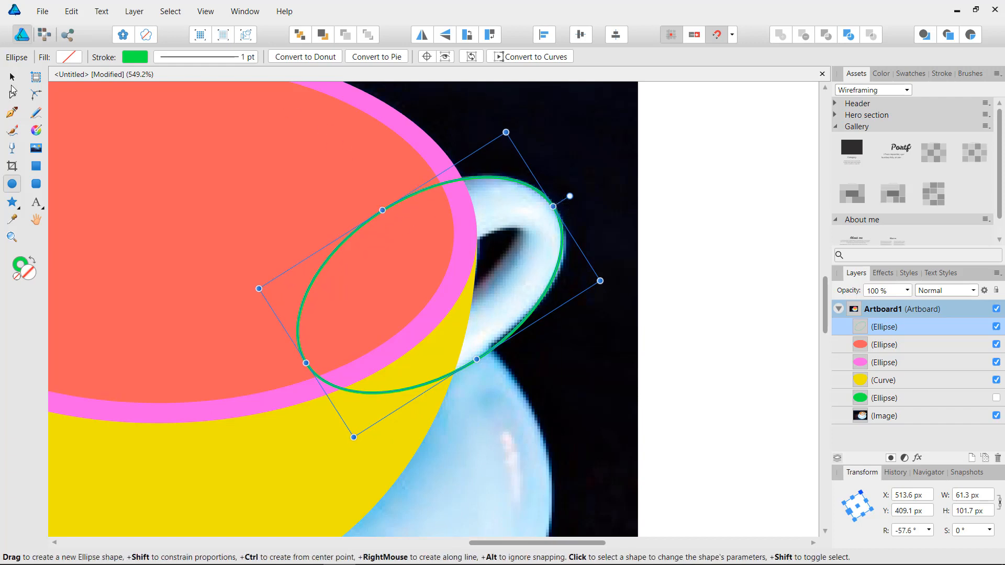
left_click(12, 77)
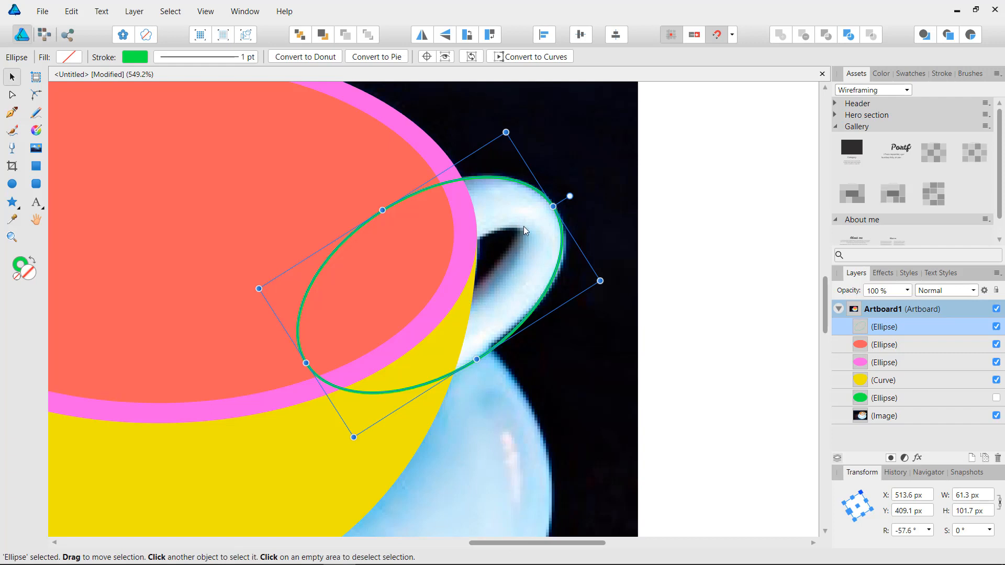
Step: Duplicate the handle outline and narrow the copy to about 23 × 88 px to fit the handle's inner opening
key("ctrl+j")
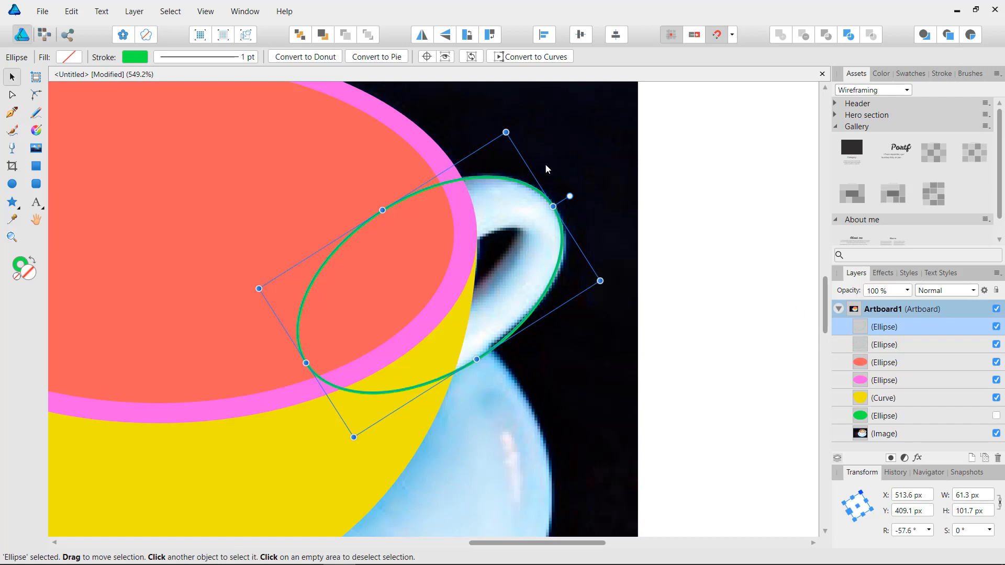
left_click_drag(382, 210, 419, 266)
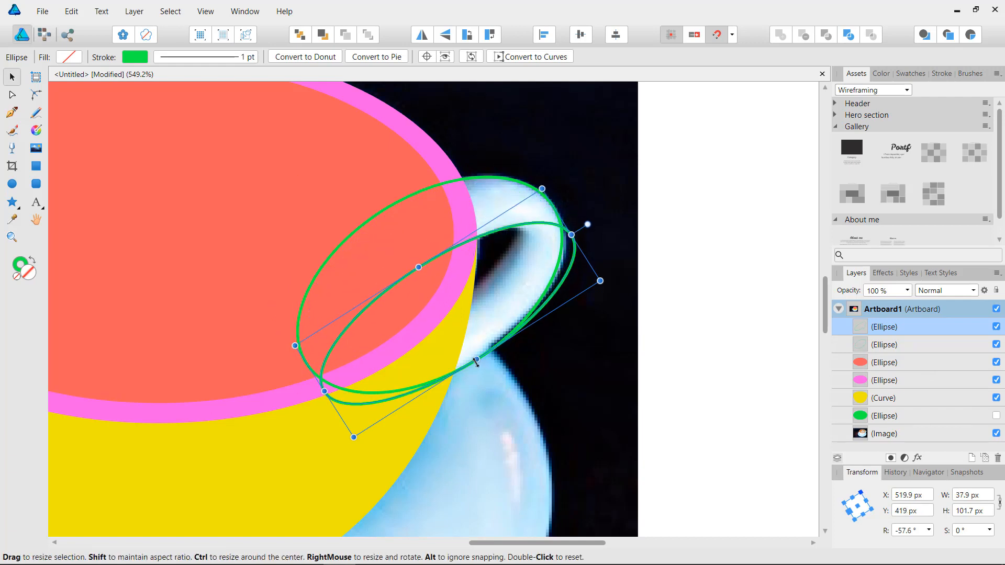
left_click_drag(476, 366, 445, 316)
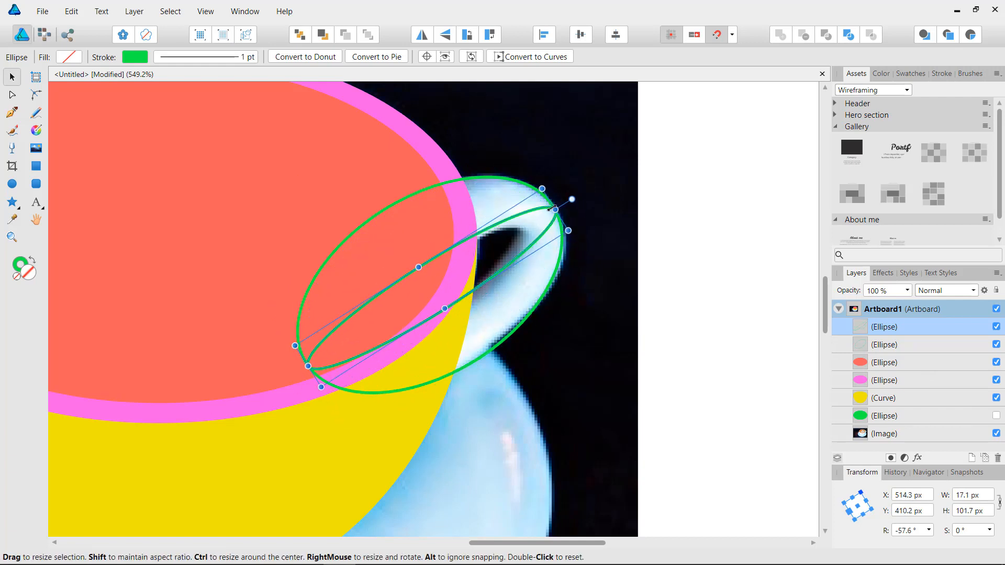
left_click_drag(545, 210, 512, 231)
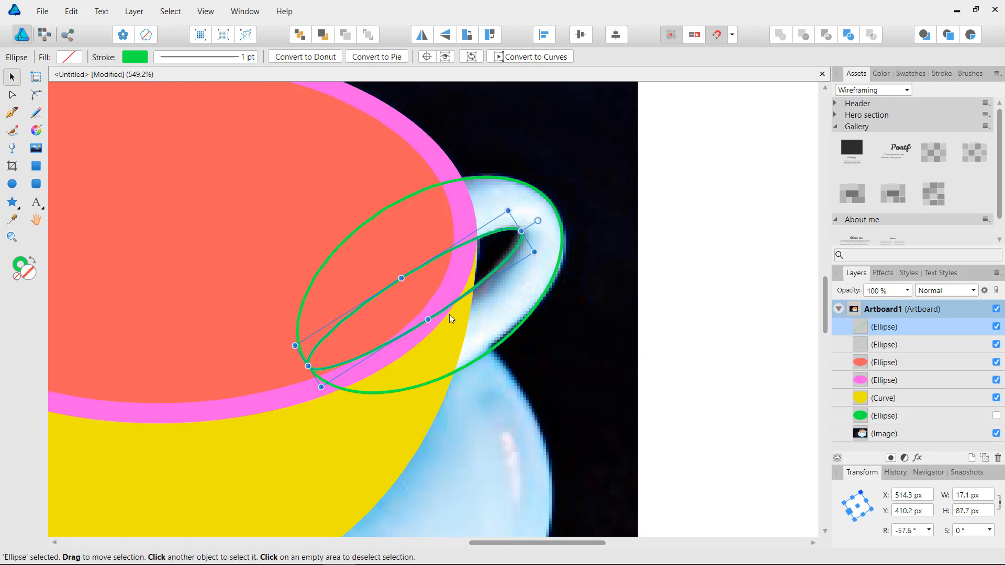
left_click_drag(428, 318, 433, 327)
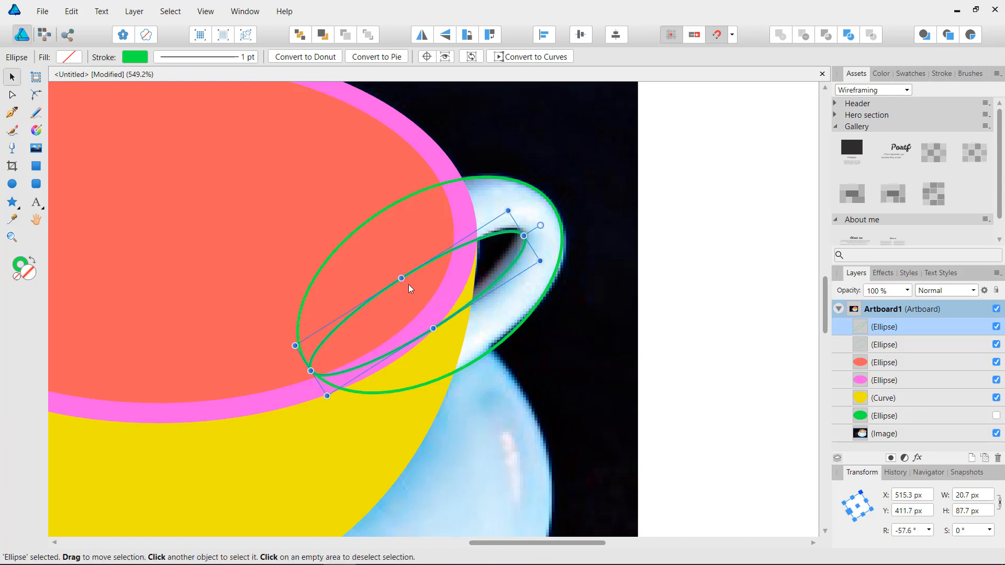
left_click_drag(398, 273, 398, 268)
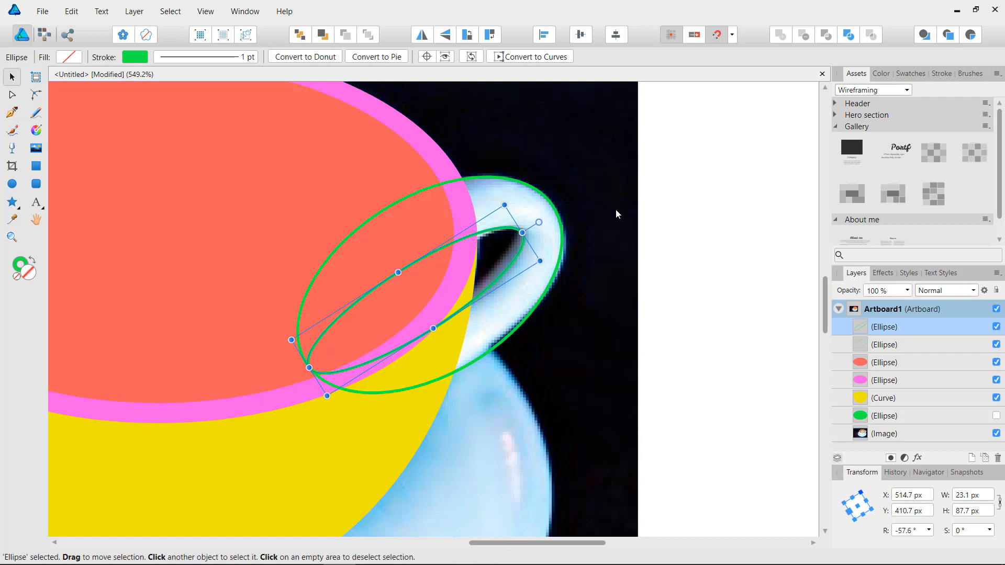
Step: Select both handle ellipses and swap their green stroke back to the fill
left_click(505, 174, "shift")
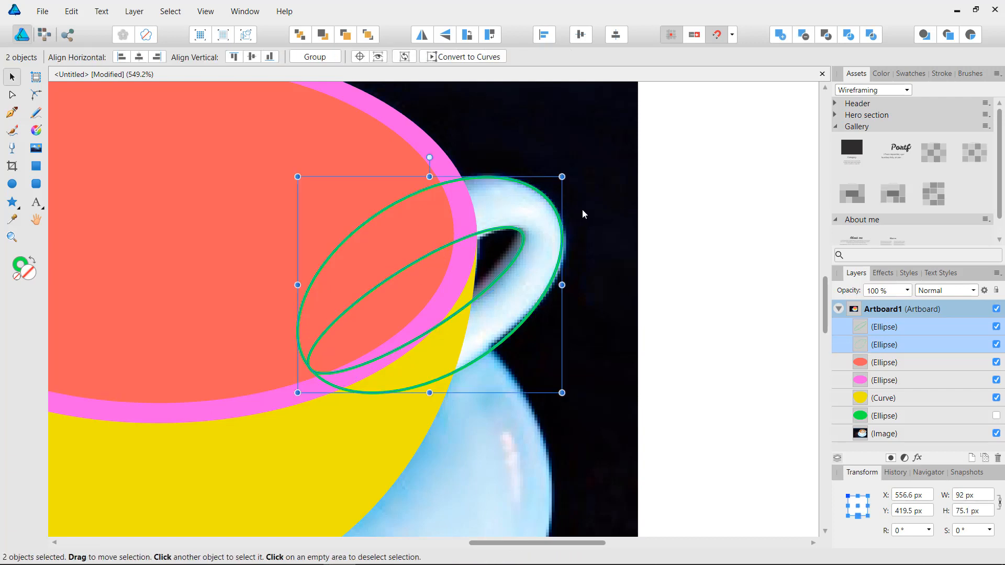
key("shift+x")
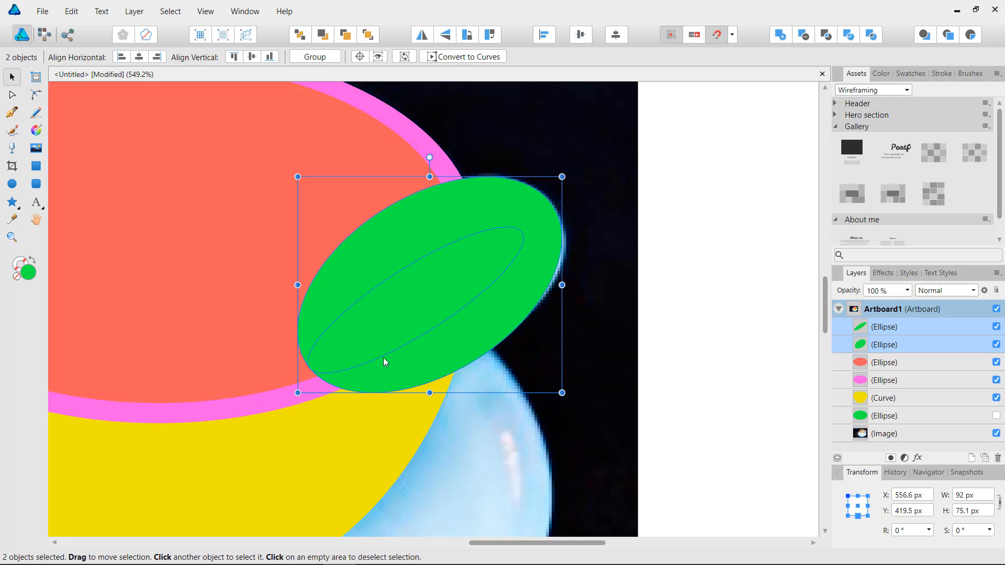
Step: Subtract the inner ellipse from the outer handle ellipse and place the resulting handle directly above the reference photo in the layer order
left_click(807, 36)
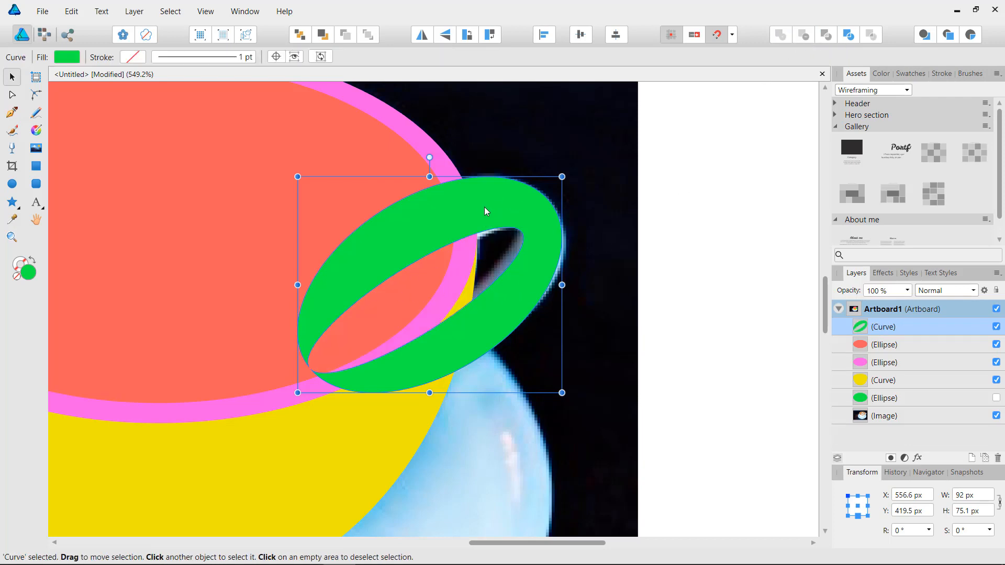
left_click(302, 38)
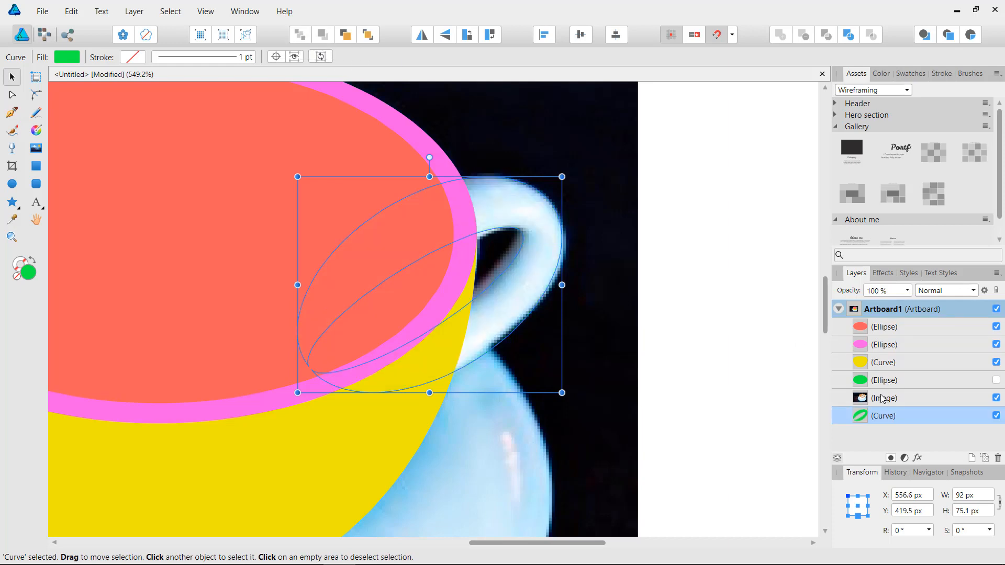
left_click_drag(858, 417, 858, 393)
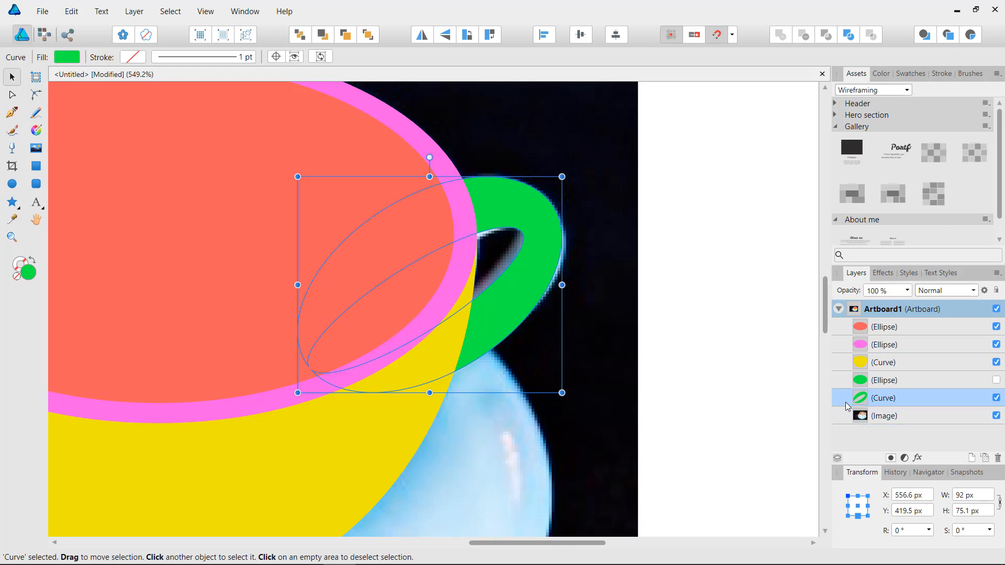
Step: Show the hidden green saucer ellipse again and change the handle's fill to blue
left_click(997, 381)
left_click(755, 242)
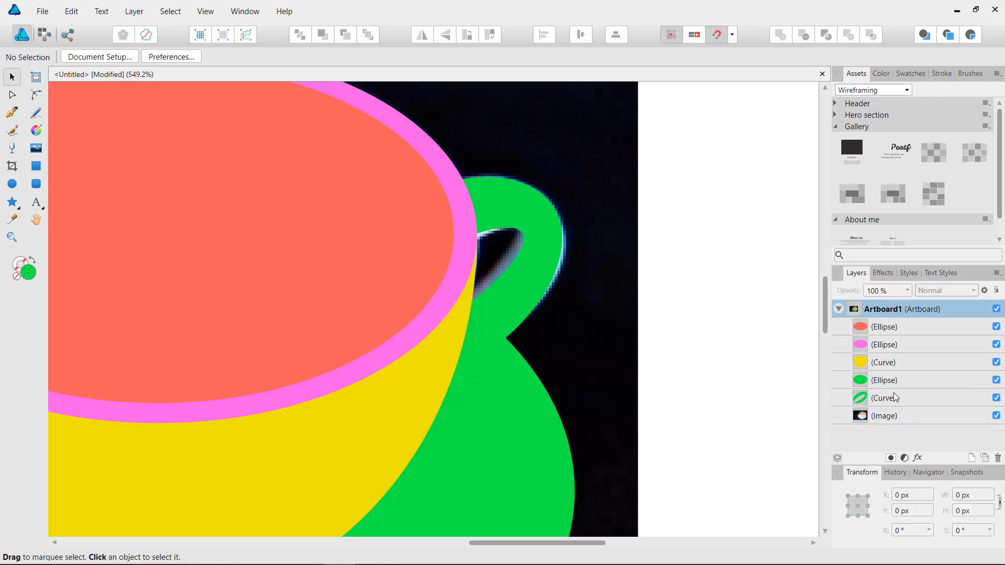
left_click(895, 399)
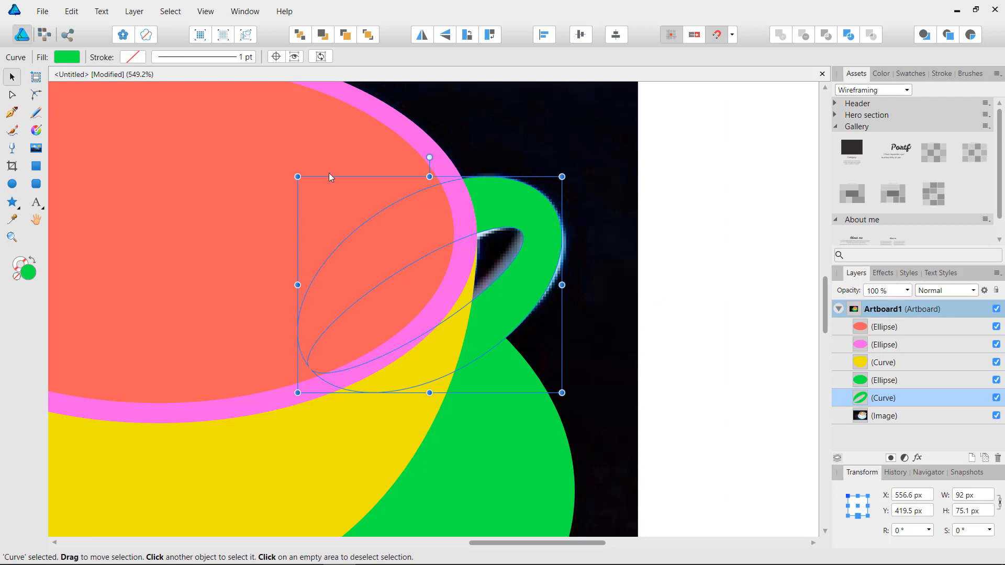
left_click(66, 57)
left_click_drag(83, 118, 26, 120)
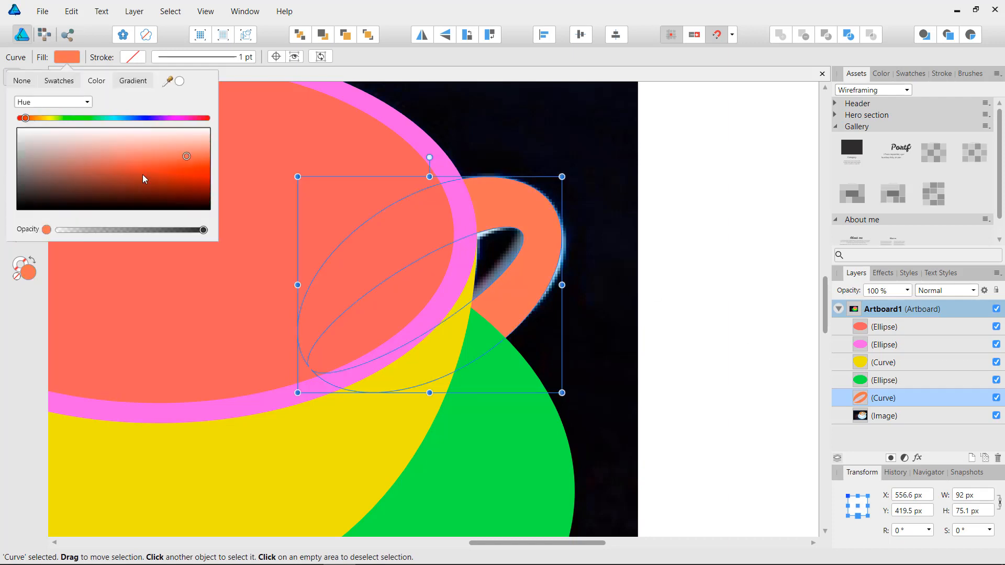
left_click(139, 119)
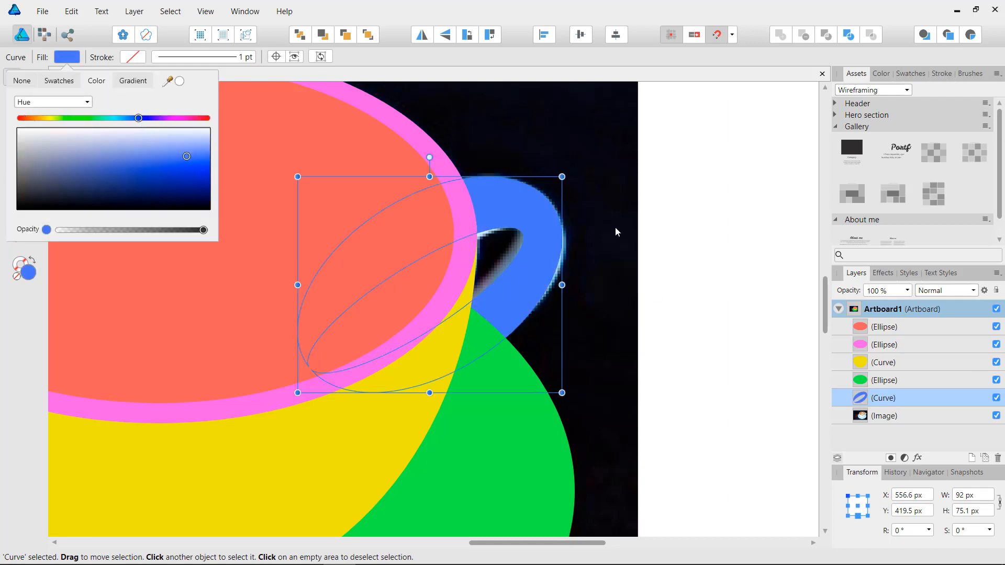
left_click(731, 204)
Step: Move the blue handle above the green saucer ellipse in the layer order and deselect it
left_click(545, 238)
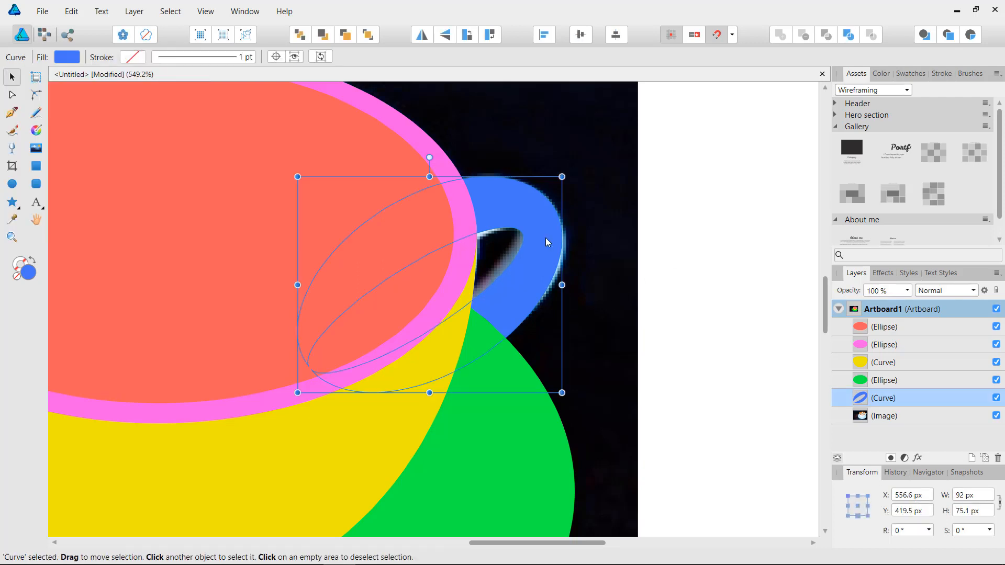
left_click_drag(861, 401, 863, 373)
left_click(729, 243)
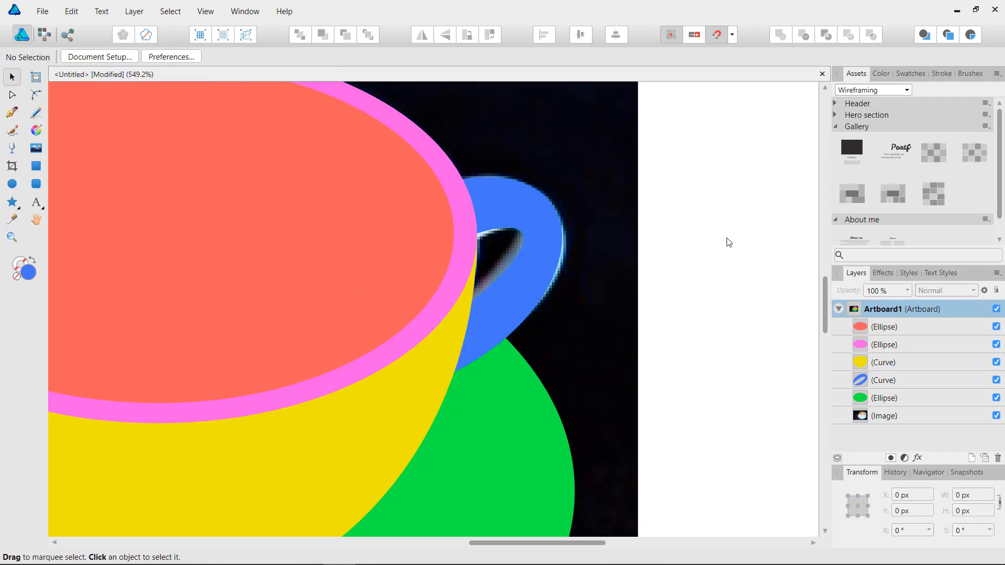
Step: Hide the reference photo so only the colored cup shapes are displayed, with the whole cup in view
left_click(996, 415)
key("z")
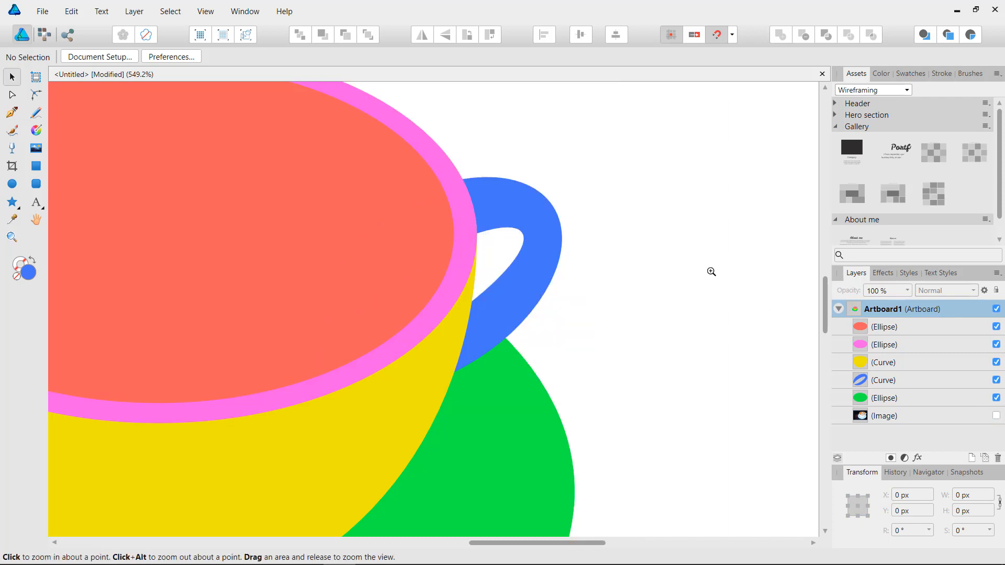
left_click_drag(711, 272, 249, 272)
left_click_drag(571, 194, 515, 182)
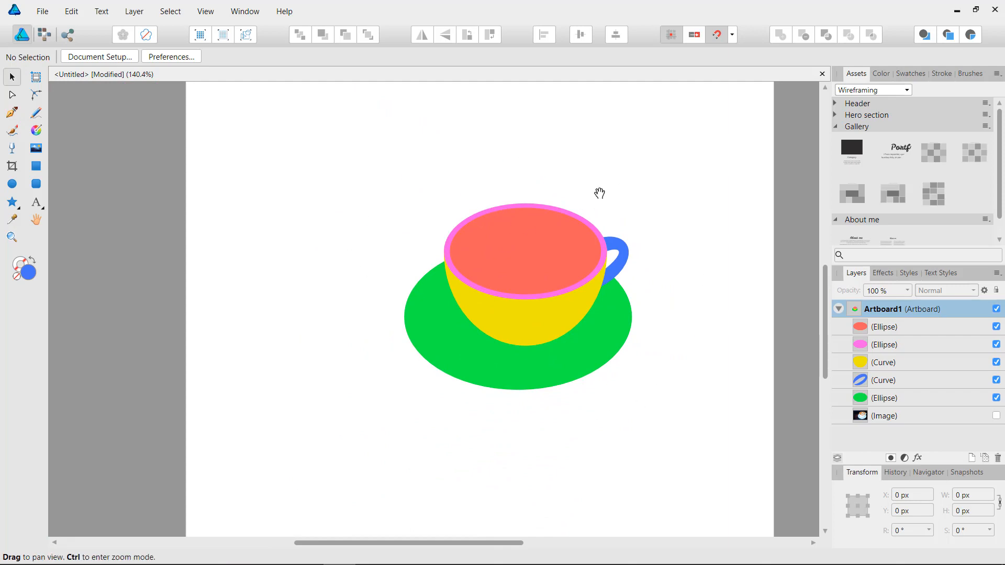
left_click_drag(599, 193, 560, 141)
key("z")
left_click(503, 159)
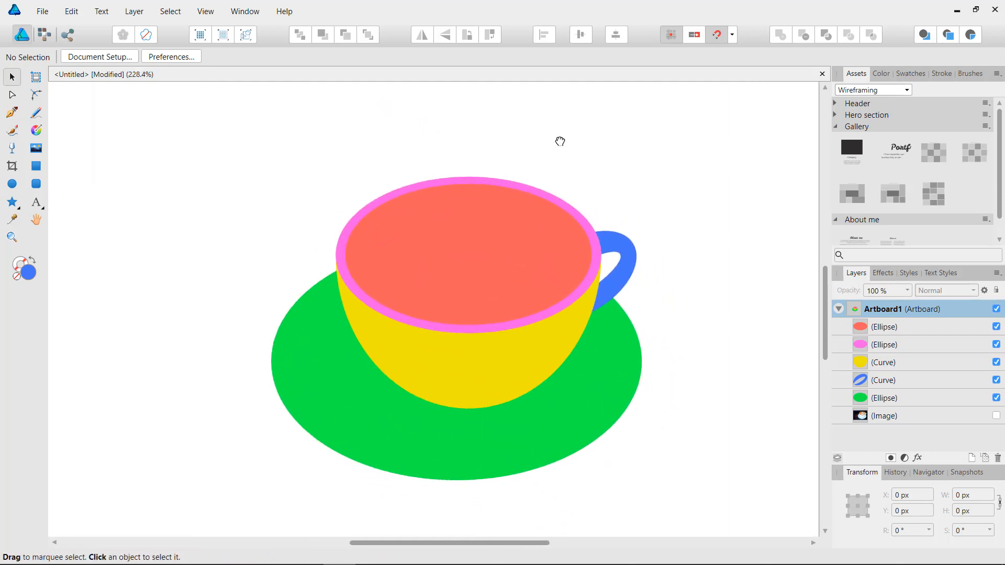
Step: Duplicate the coral inner ellipse and shrink the copy to about 188 × 108 px, keeping it centered and touching the original's lower edge
left_click(461, 236)
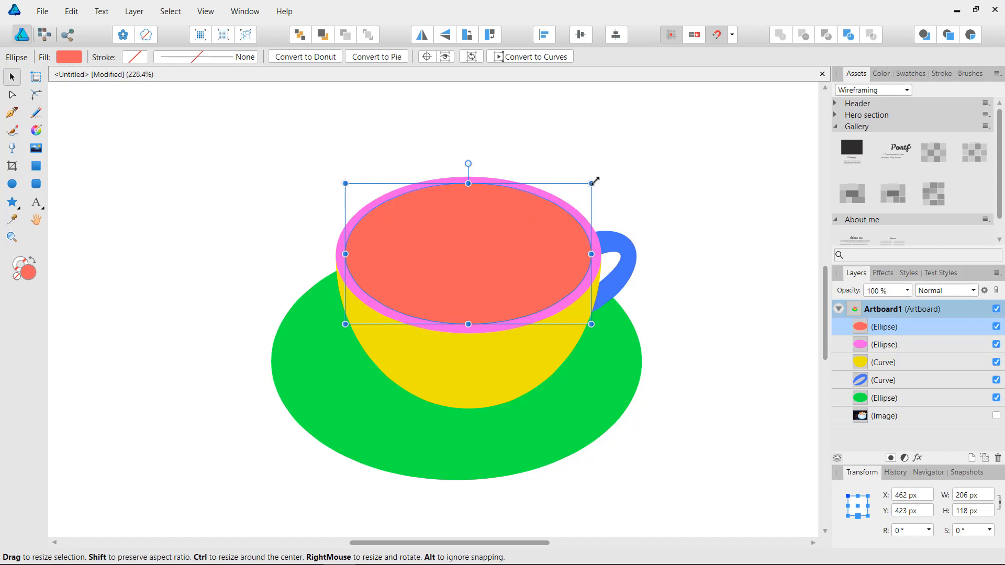
key("ctrl")
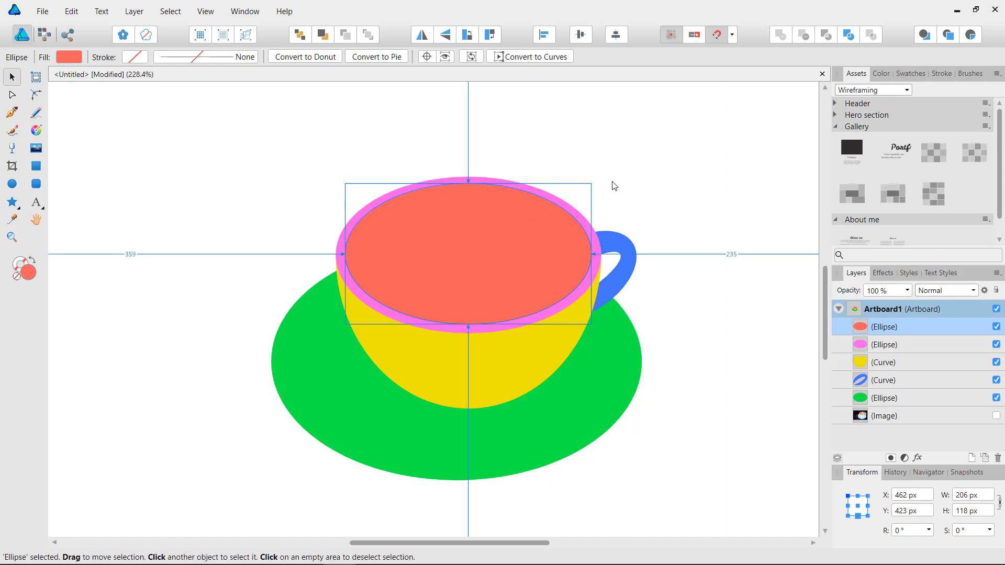
key("ctrl+j")
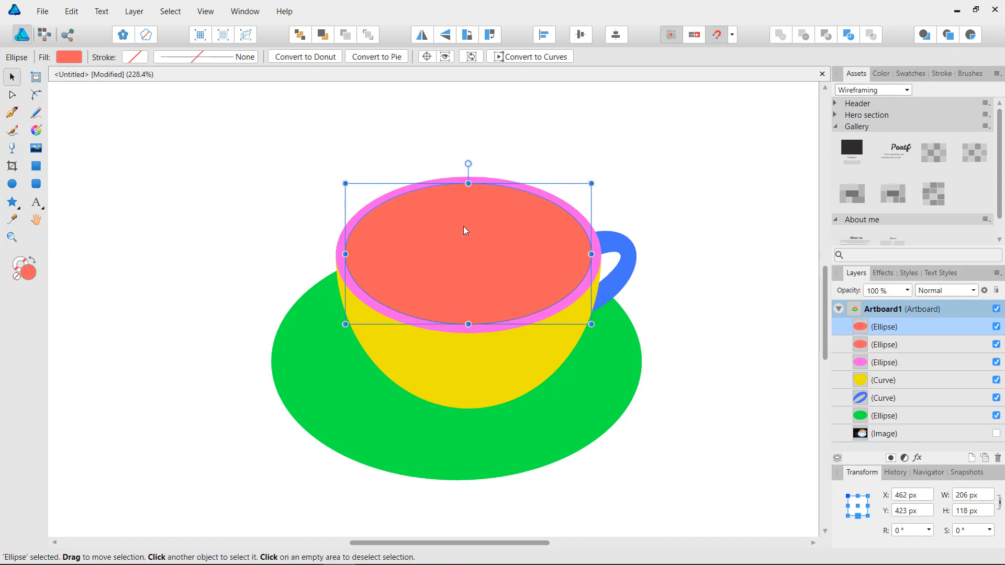
left_click_drag(469, 193, 469, 206)
left_click_drag(591, 259, 581, 259)
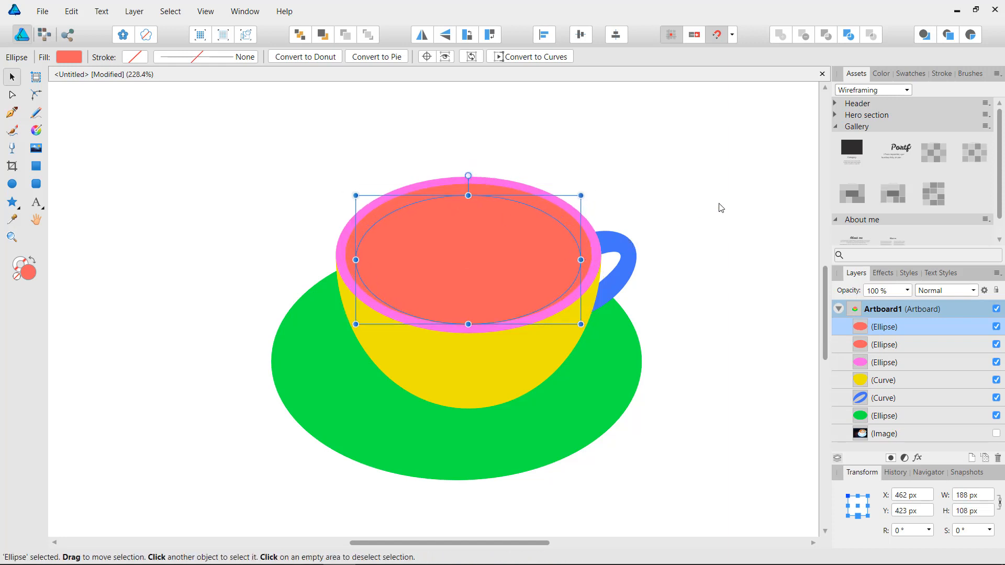
Step: Fill the smaller ellipse with a muted reddish brown for the coffee surface and deselect it
left_click(70, 57)
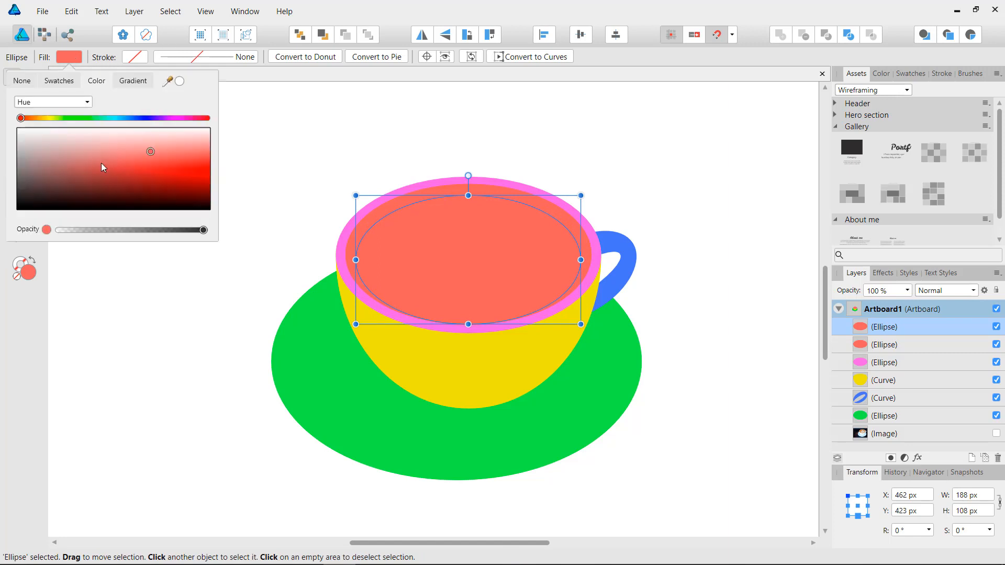
left_click_drag(58, 181, 57, 171)
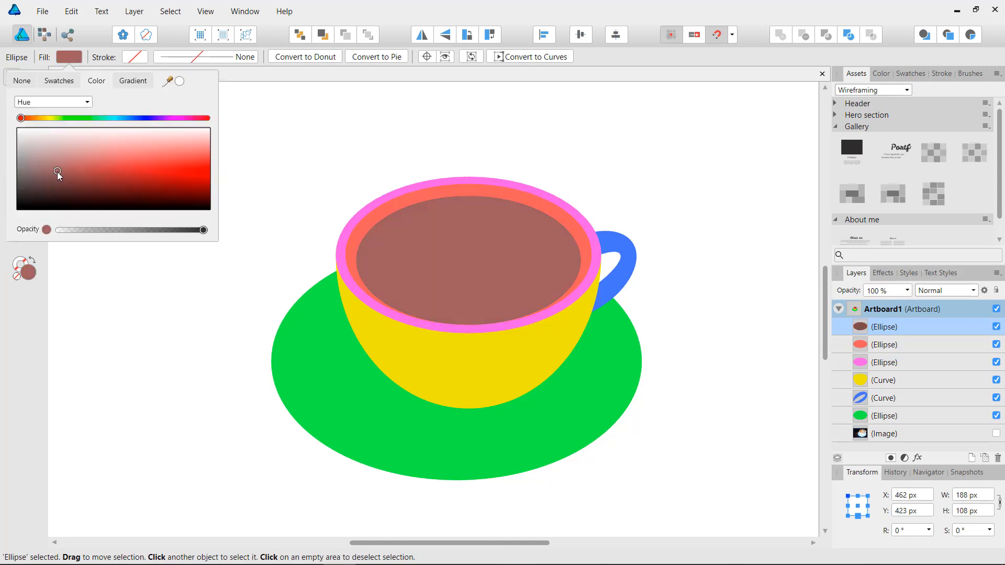
left_click(587, 121)
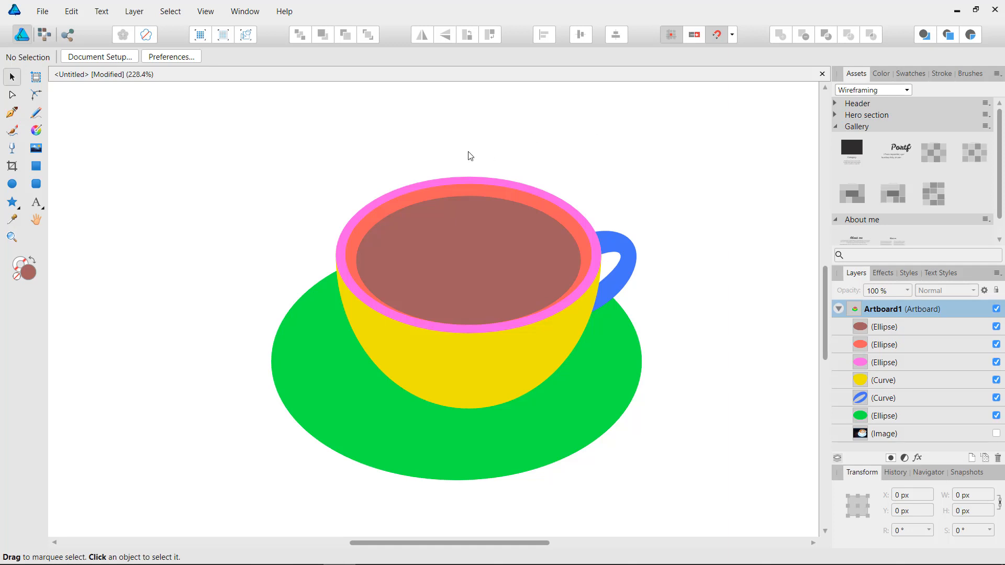
key("space")
left_click_drag(321, 174, 333, 157)
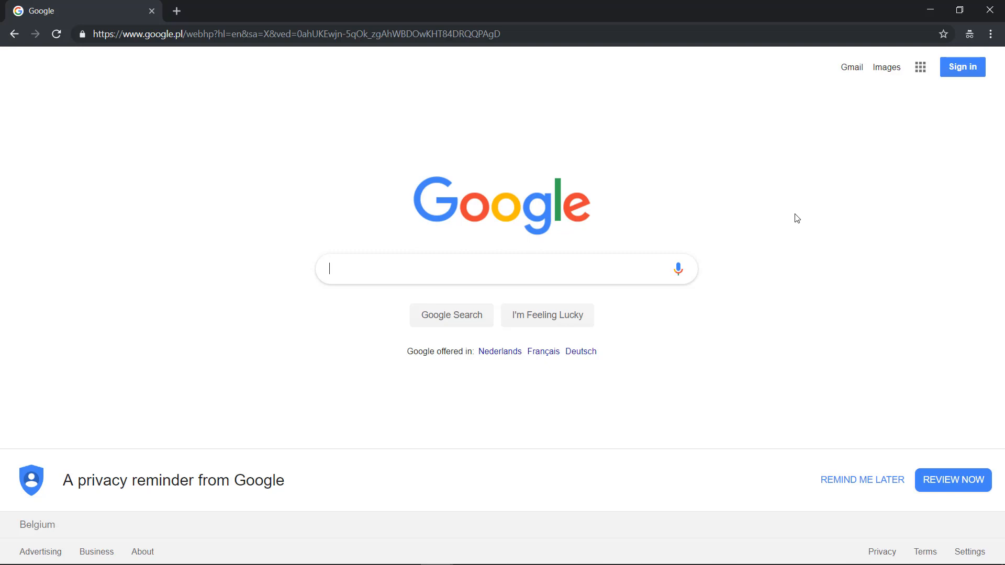
Step: Switch to Google in the browser and search for images of "cappuccino color palette"
type("cappy")
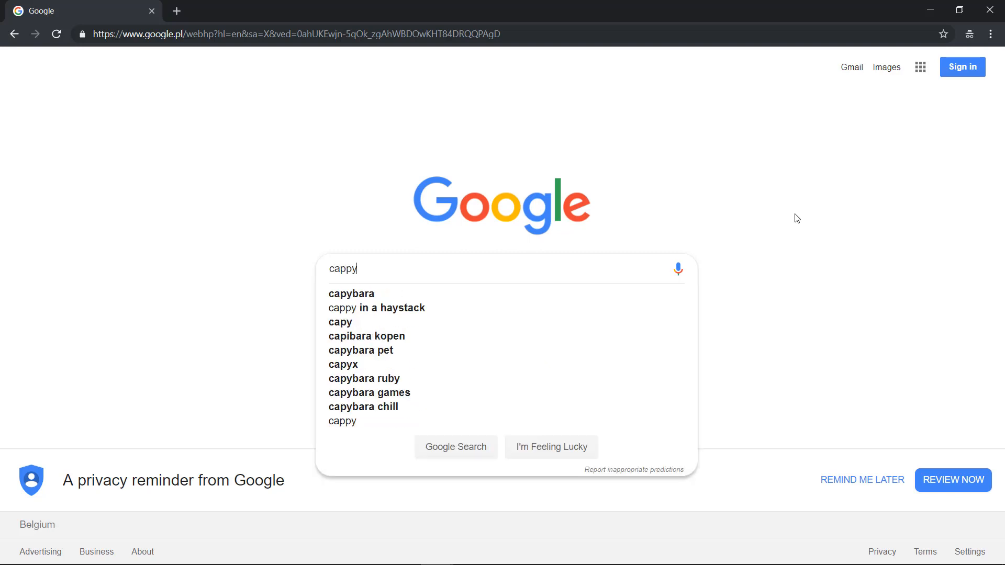
key("BackSpace")
type("uccino")
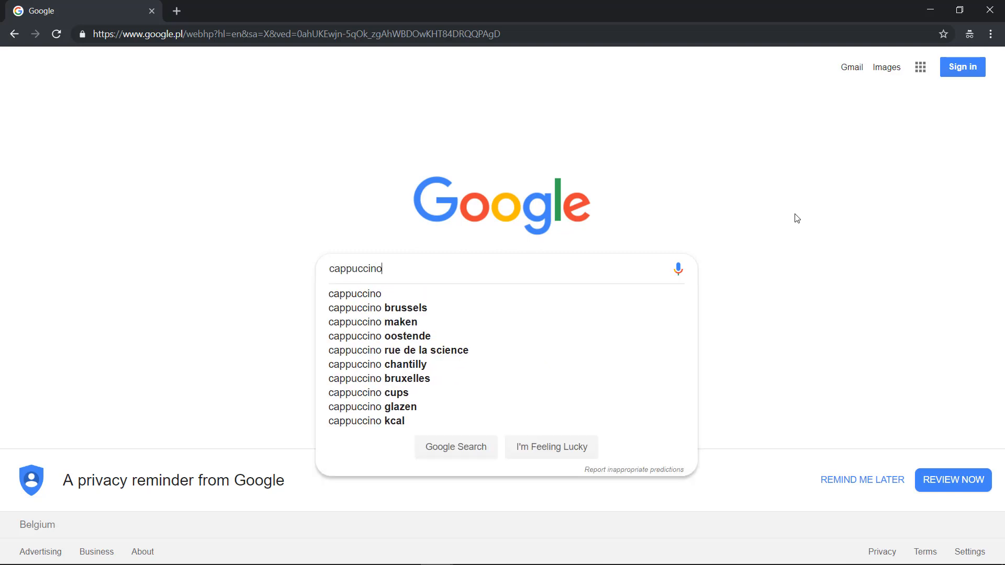
type(" color pale")
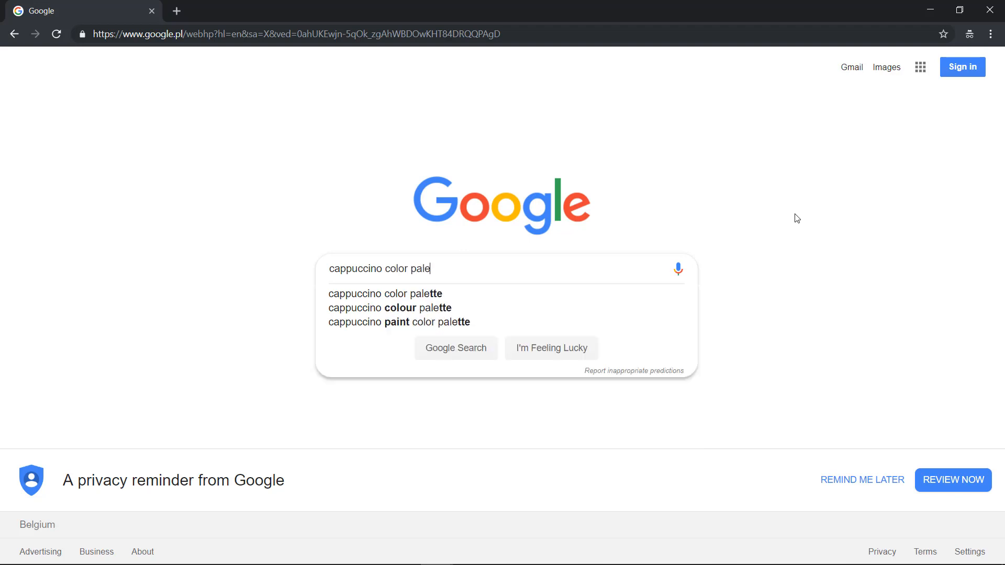
type("tte")
key("Return")
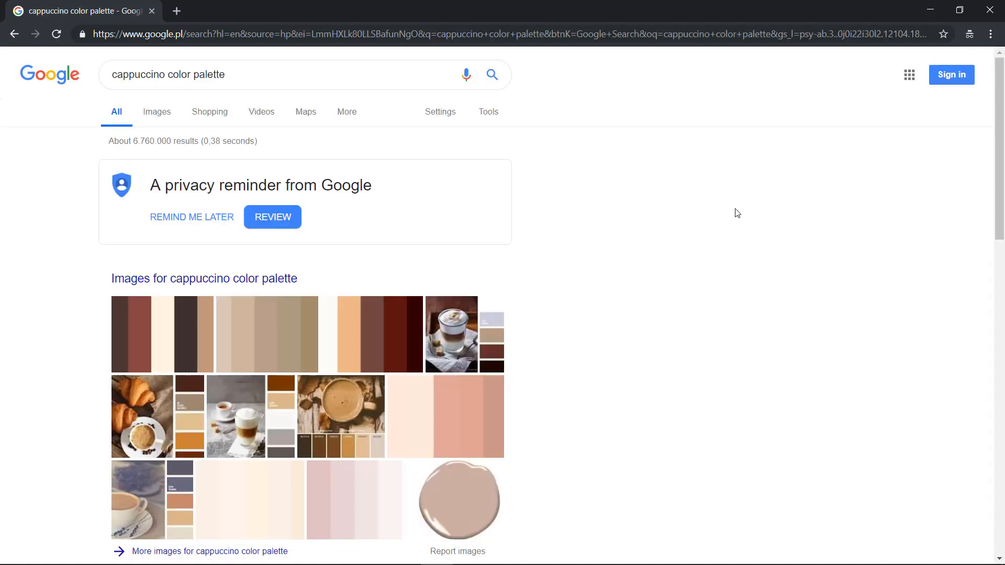
left_click(160, 114)
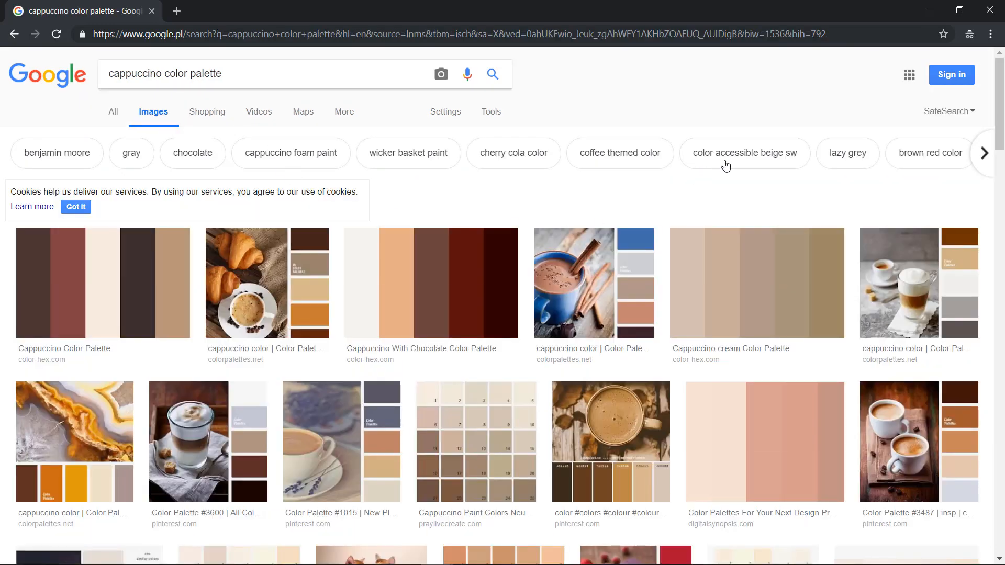
Step: Examine the cappuccino palette images one after another in enlarged view, starting with the first result, for colors suited to the cup
left_click(132, 262)
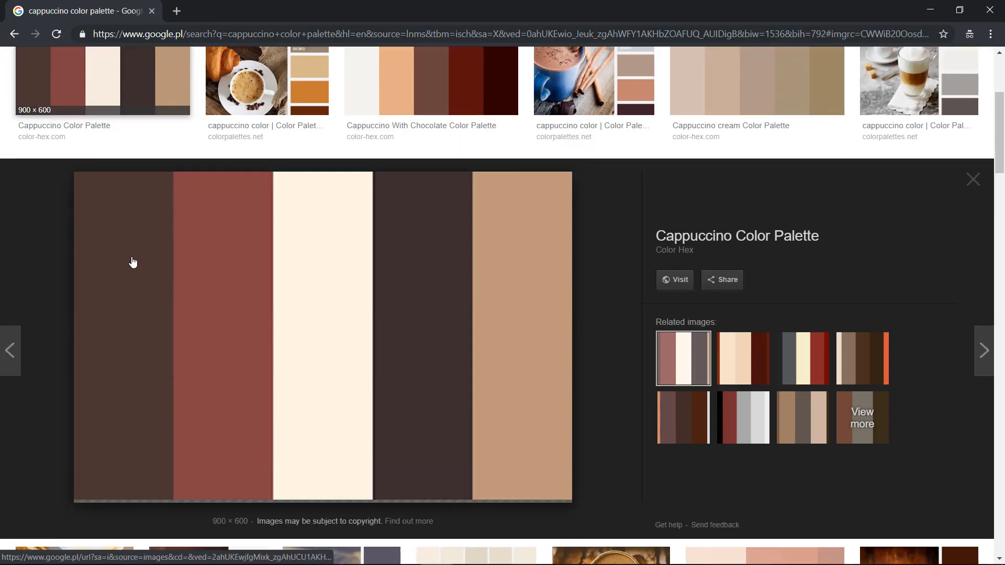
key("Right")
key("Right")
key("Right")
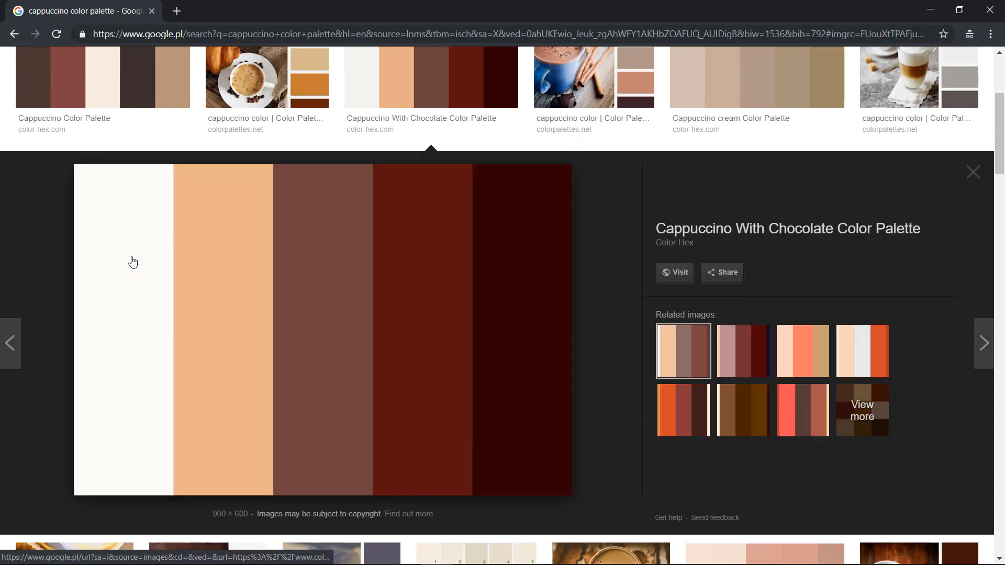
key("Right")
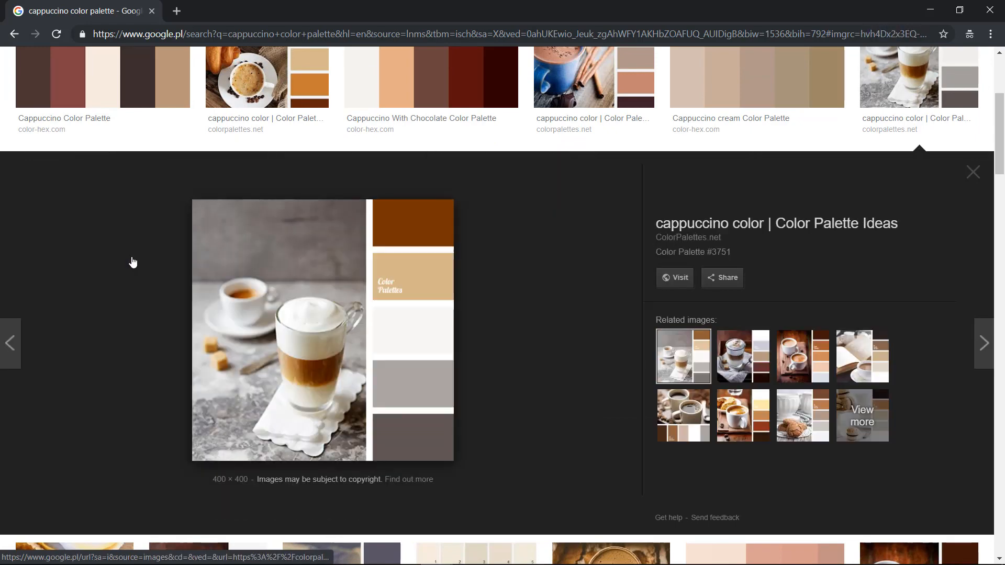
key("Right")
key("Left")
key("Right")
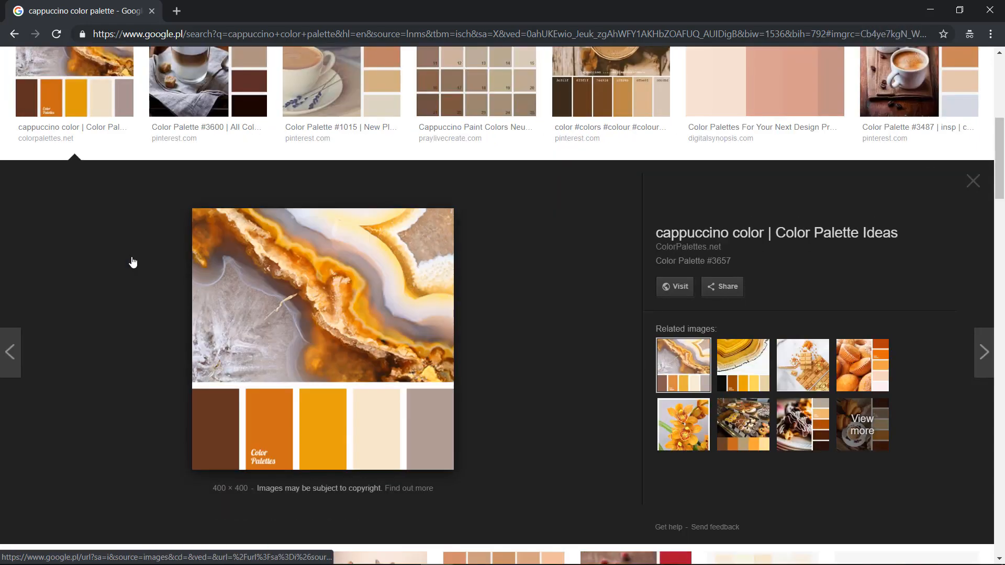
key("Right")
key("Right")
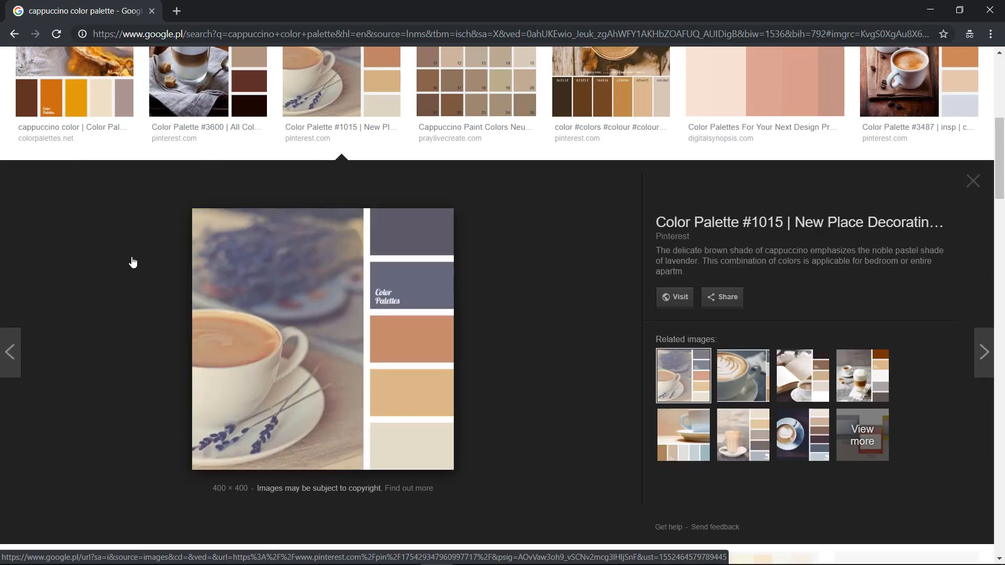
key("Right")
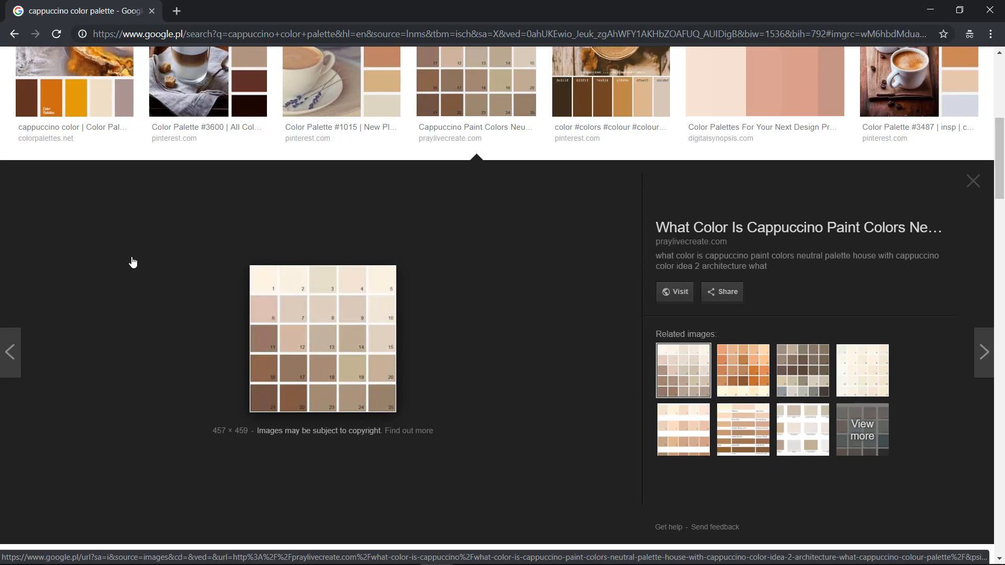
key("Right")
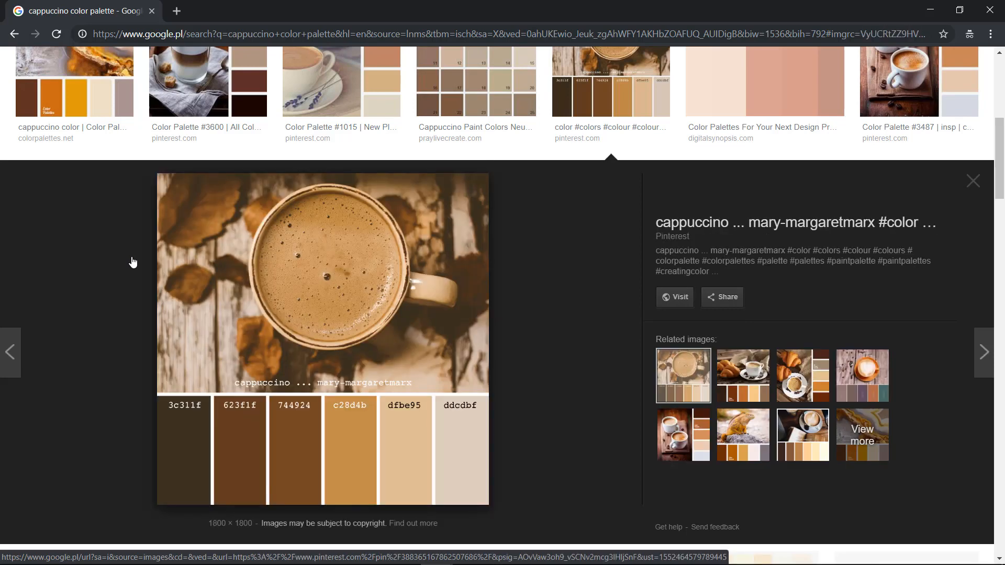
key("Right")
key("Right")
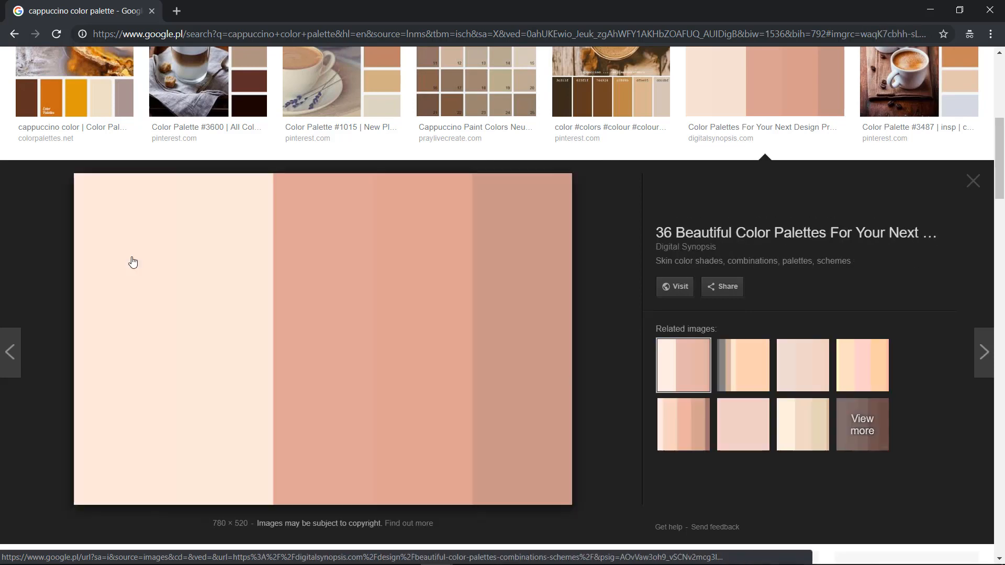
key("Right")
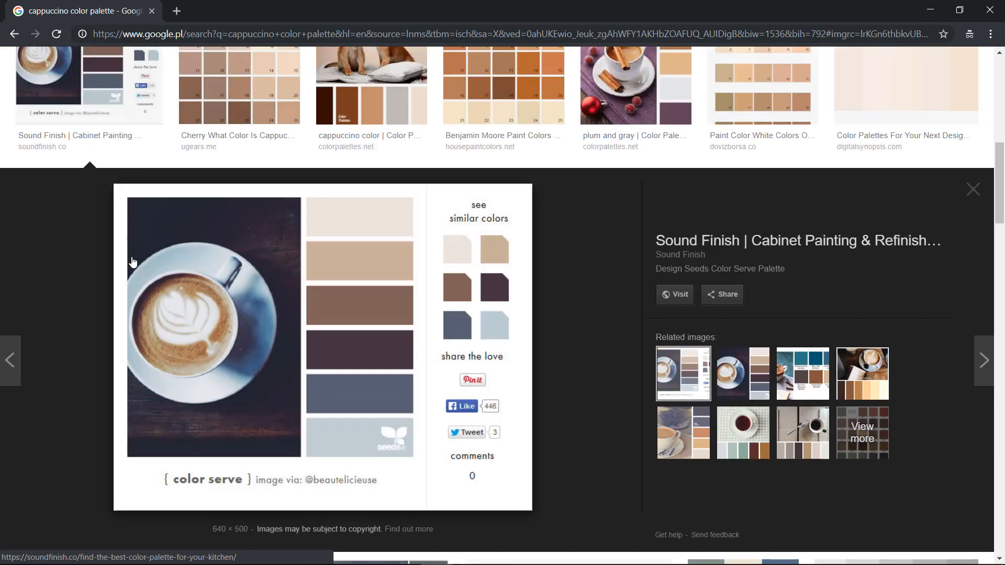
key("Right")
key("Right")
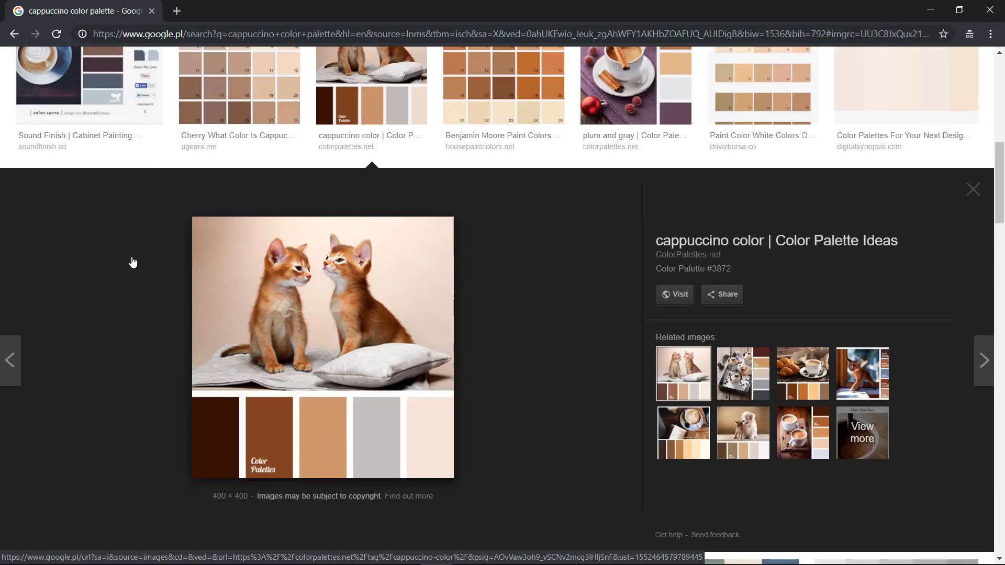
Step: Close the enlarged kitten palette and enlarge the first search result, the color-hex Cappuccino Color Palette
key("Right")
key("Left")
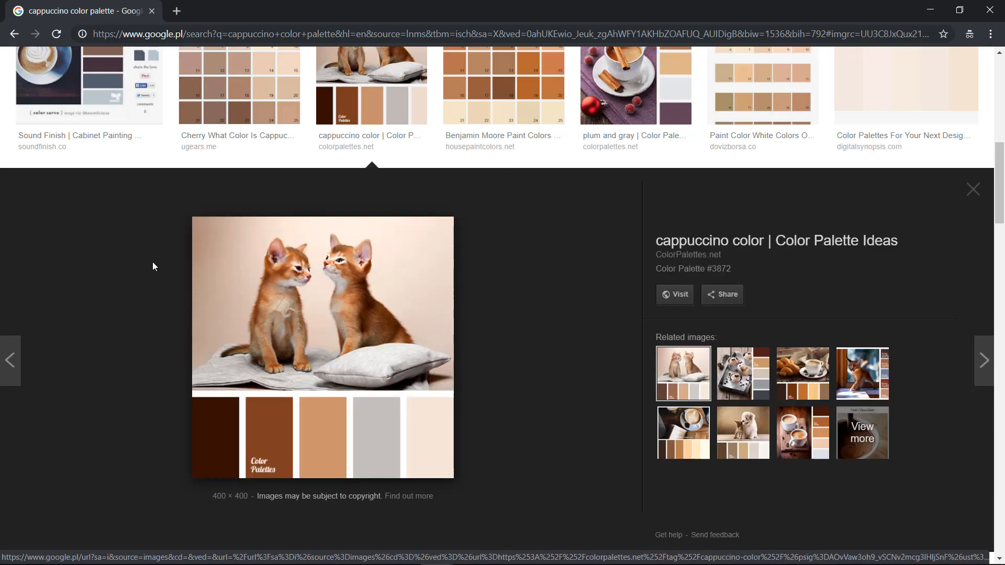
key("Escape")
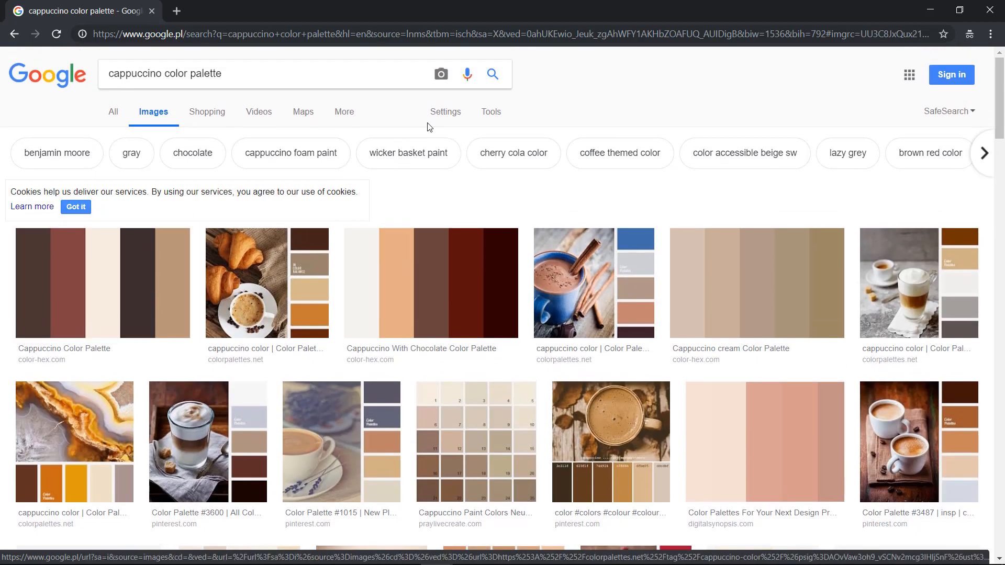
left_click(139, 258)
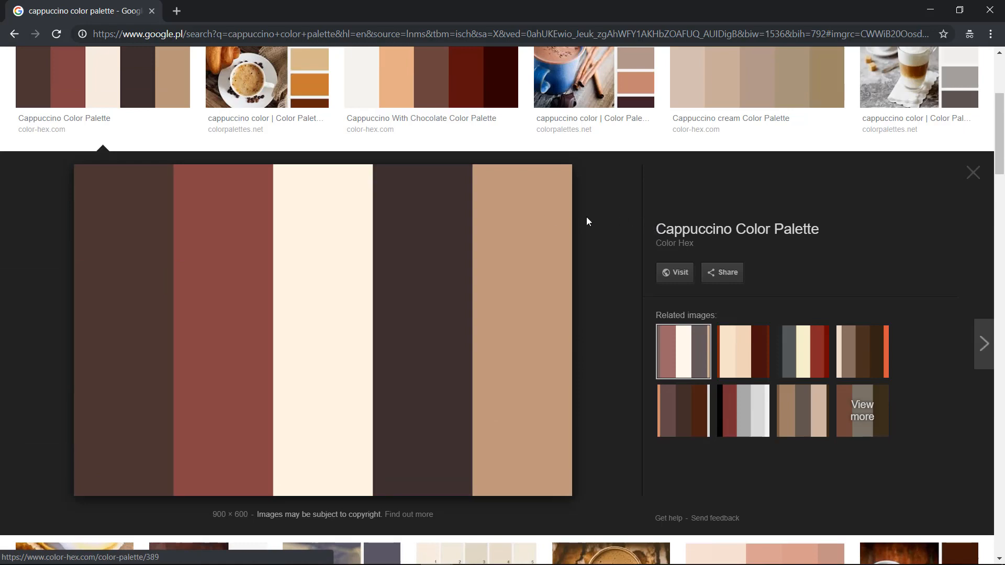
Step: Save the enlarged palette image as "Cappuccino" in the _UDEMY > Affinity Designer Courses > Badges Course > Coffee Shop folder
right_click(377, 235)
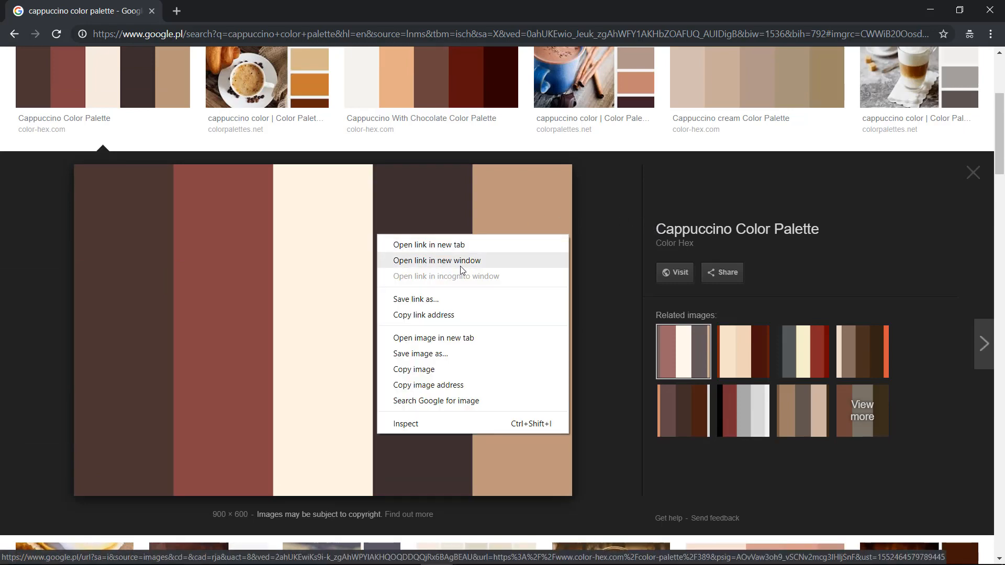
left_click(438, 353)
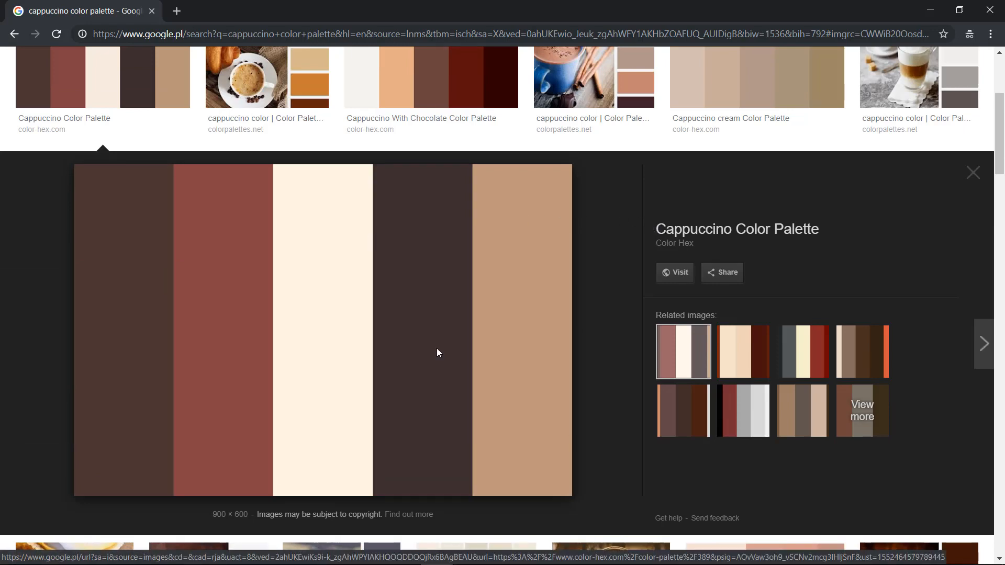
scroll(267, 257, "up", 3)
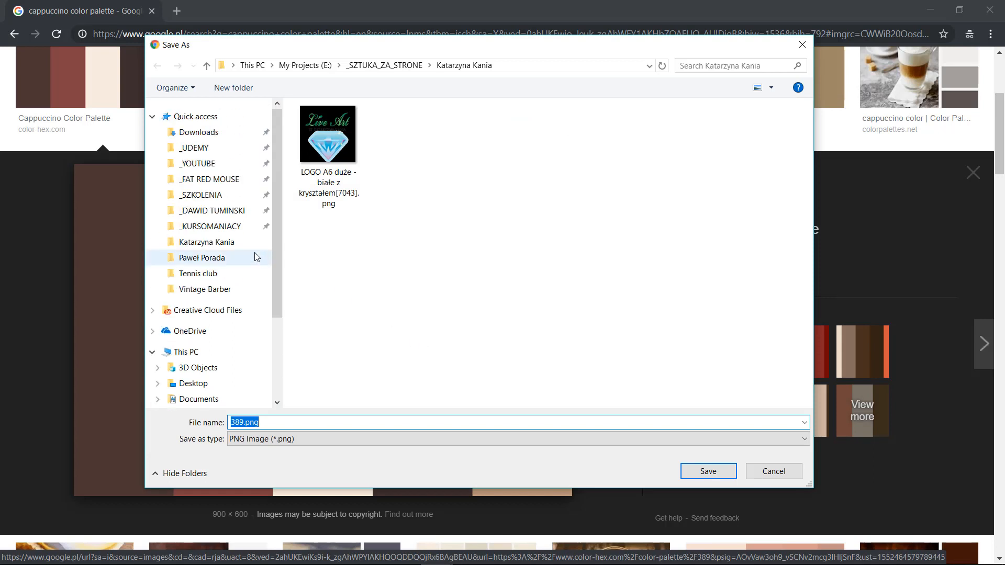
left_click(241, 147)
double_click(330, 139)
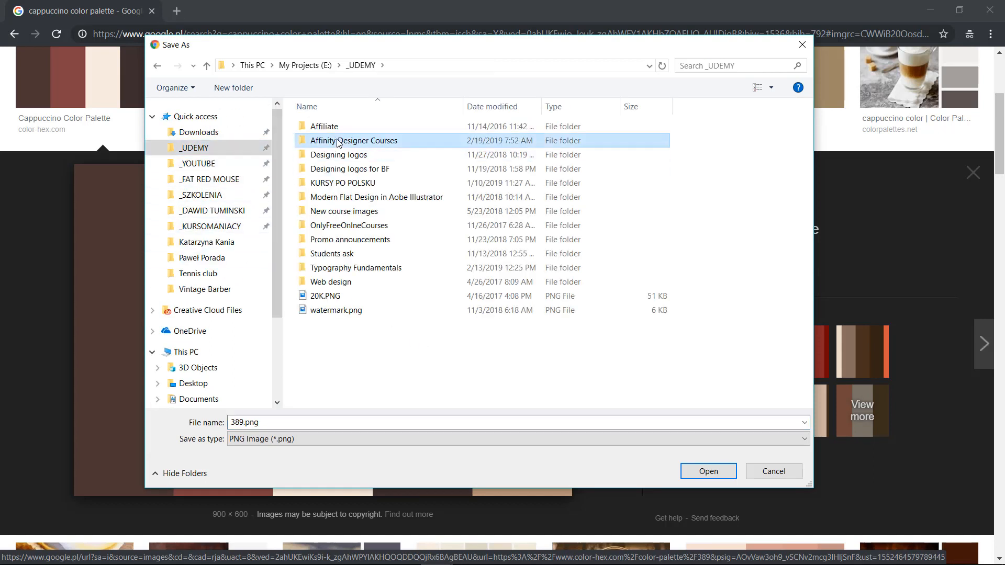
double_click(351, 128)
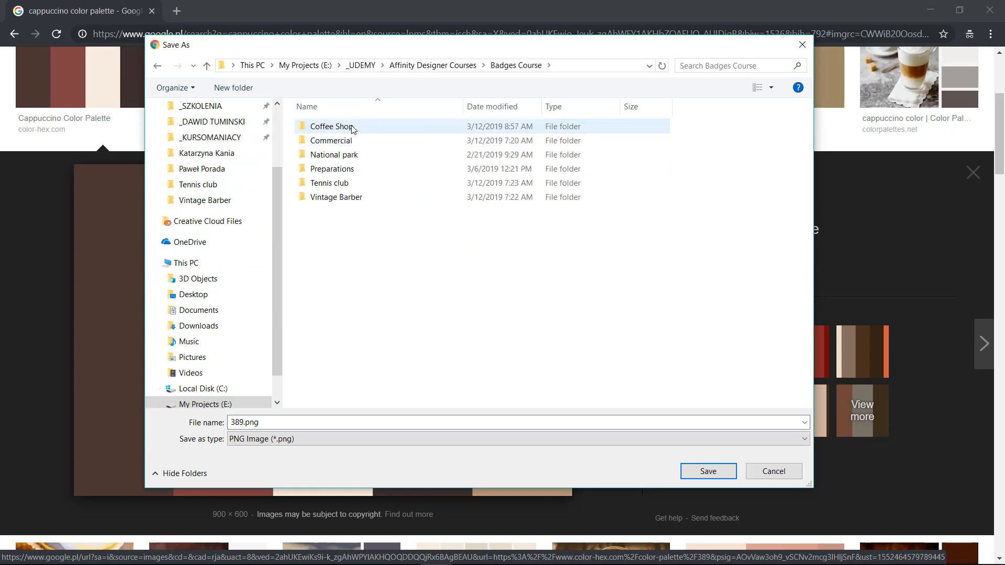
double_click(352, 129)
double_click(279, 421)
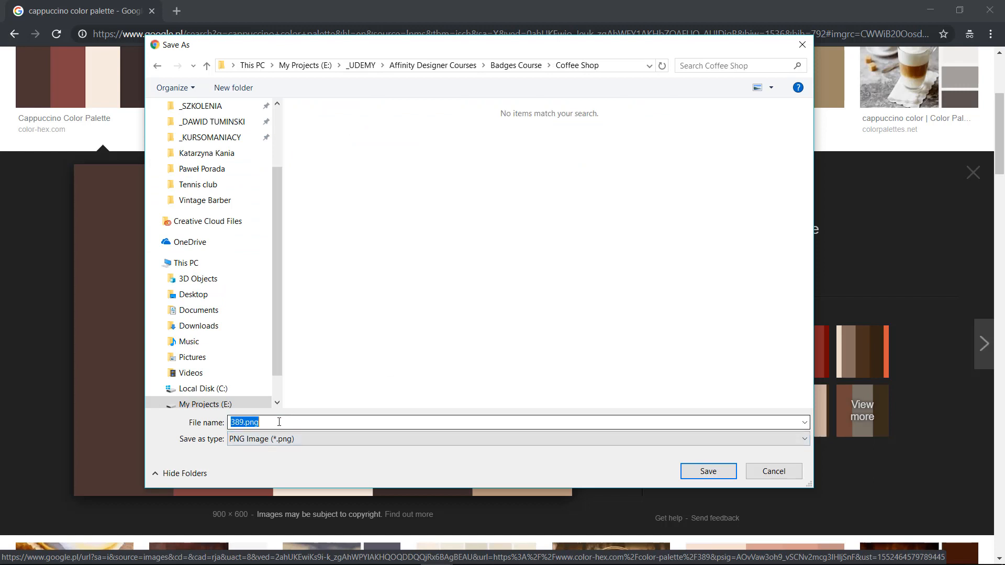
type("Ca")
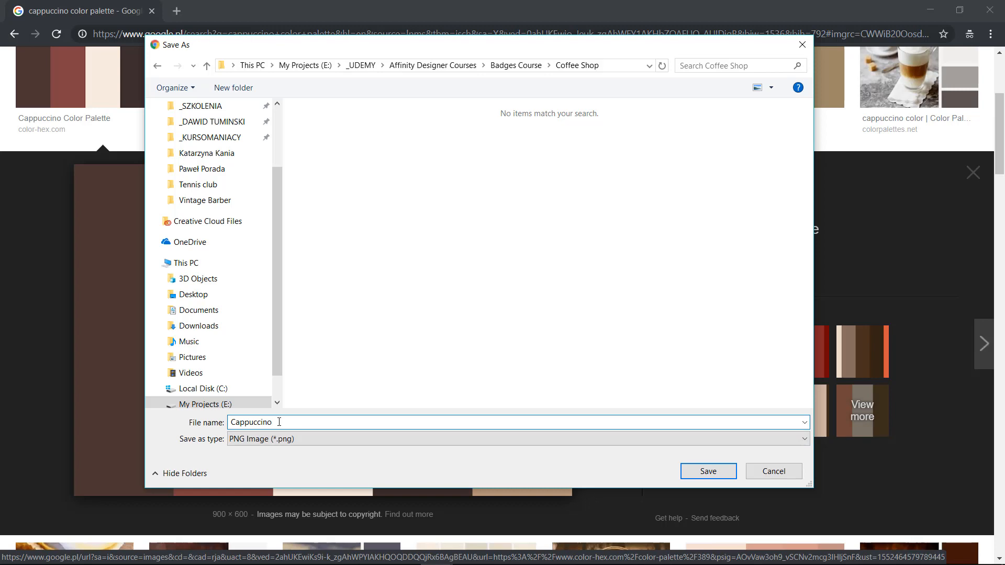
type("ppuccino")
key("Return")
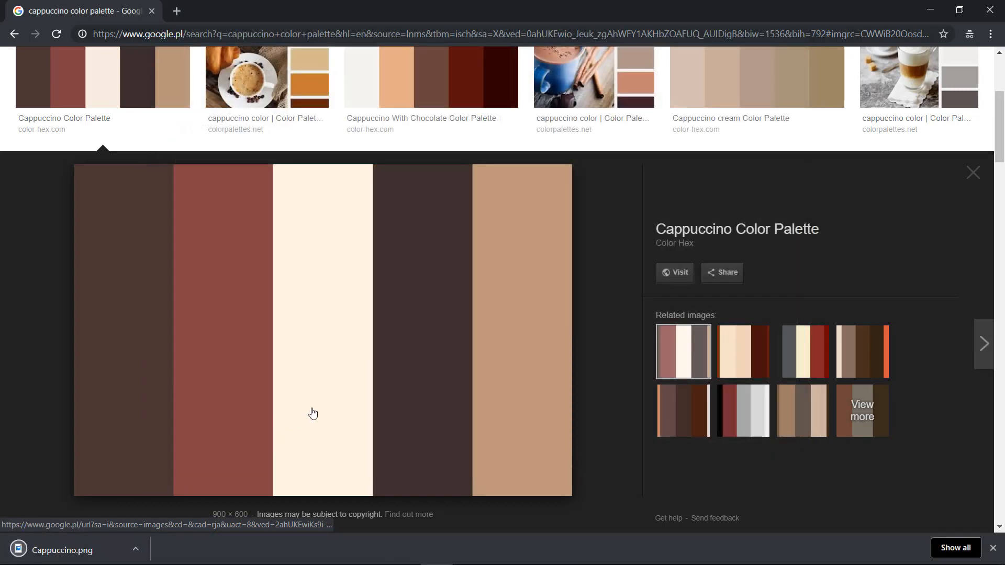
Step: Switch to Affinity Designer and create a five-color application palette from the image Cappuccino.png
key("alt+Tab")
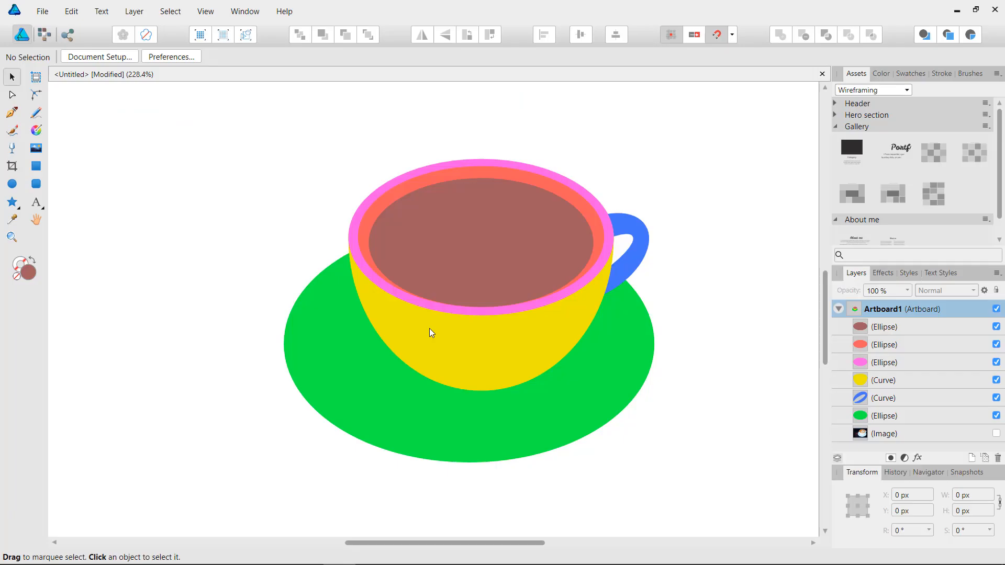
left_click(910, 73)
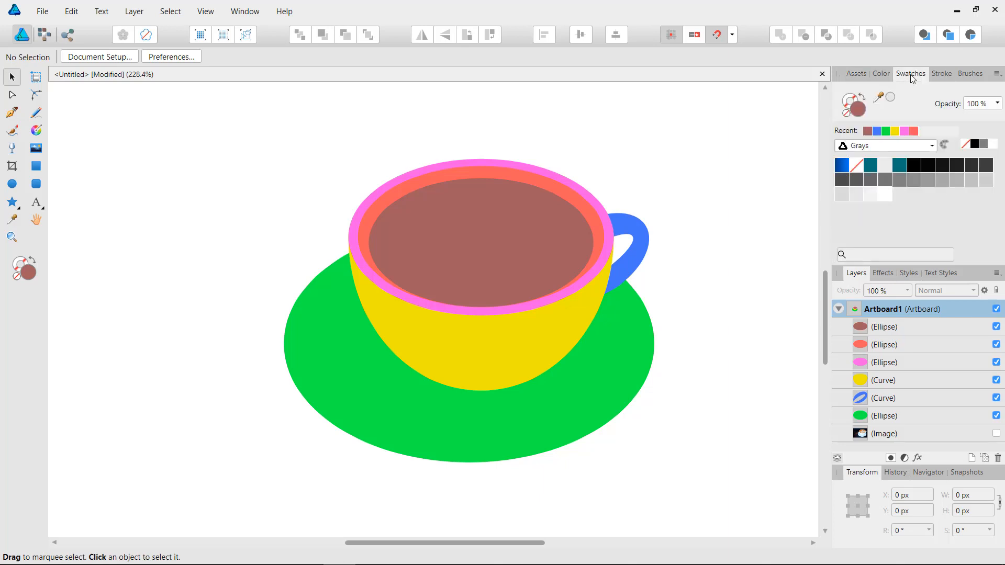
left_click(996, 74)
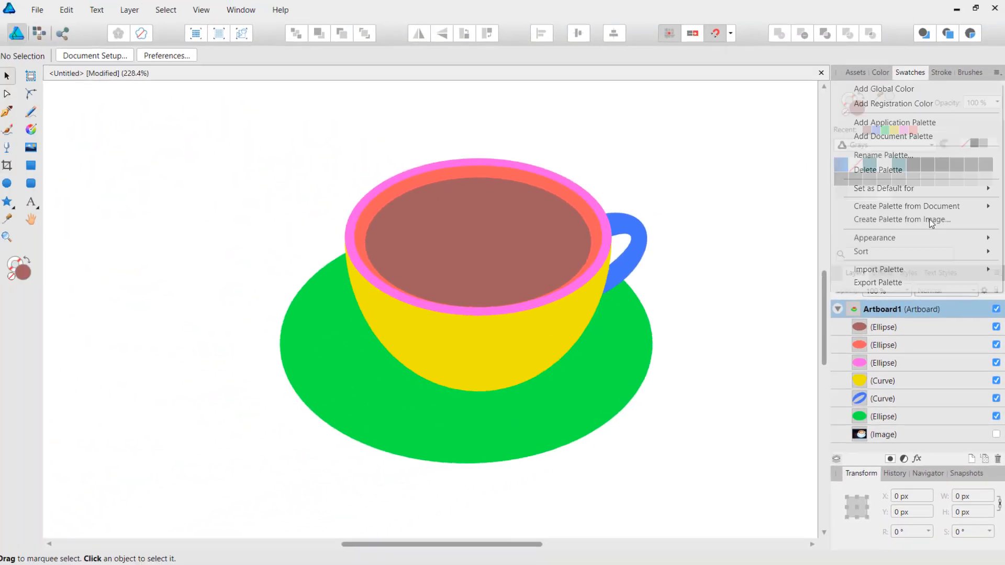
left_click(820, 185)
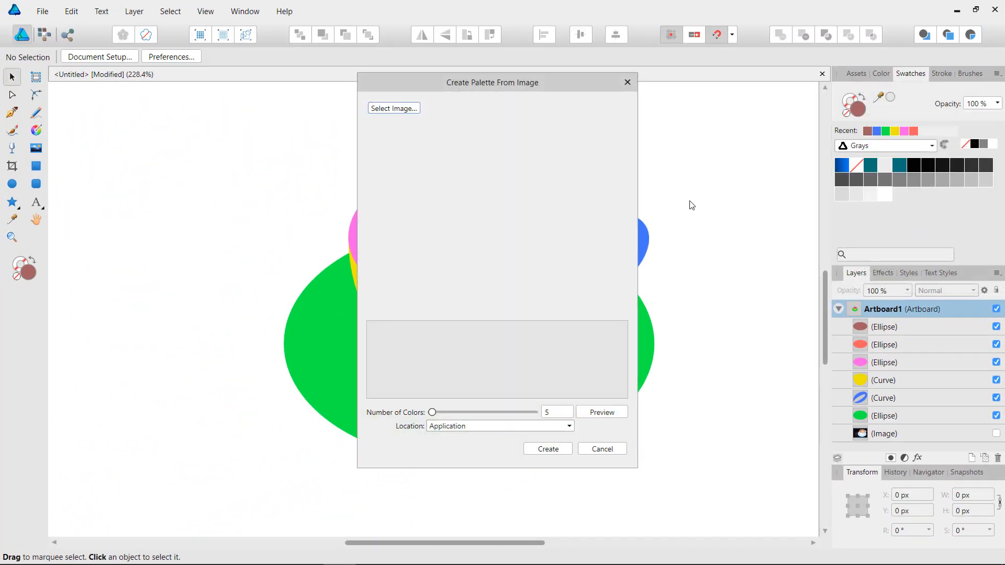
left_click(396, 108)
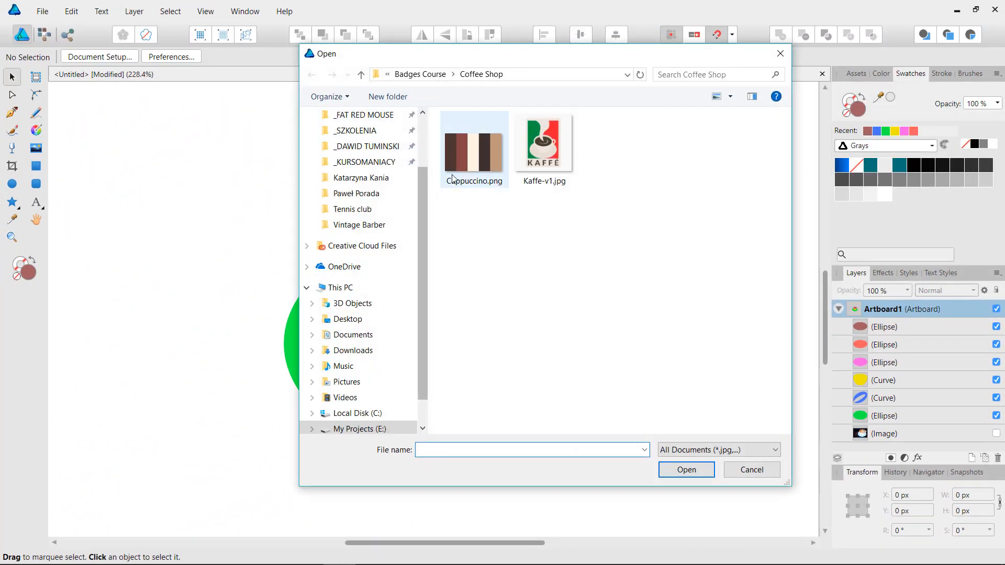
double_click(473, 157)
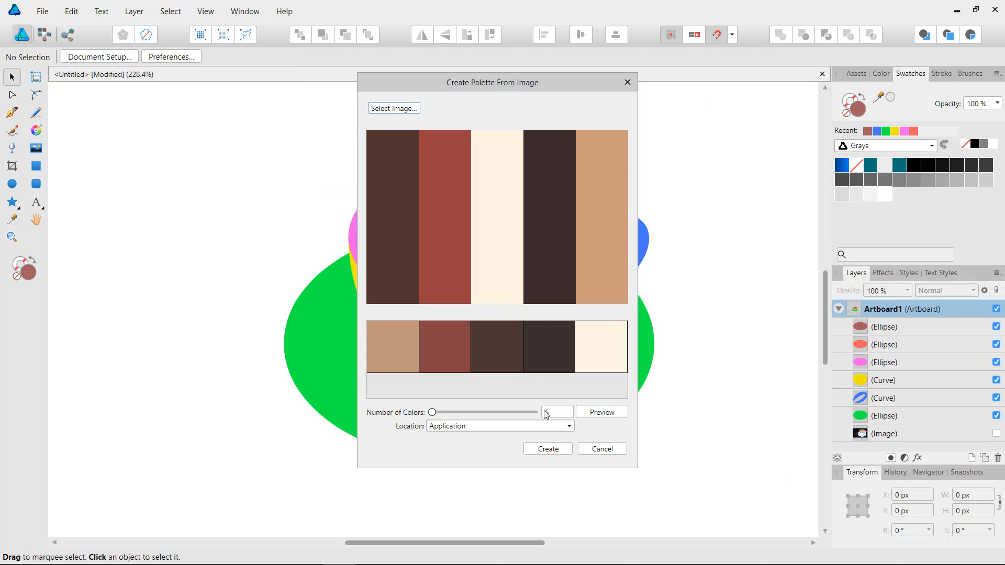
left_click(548, 449)
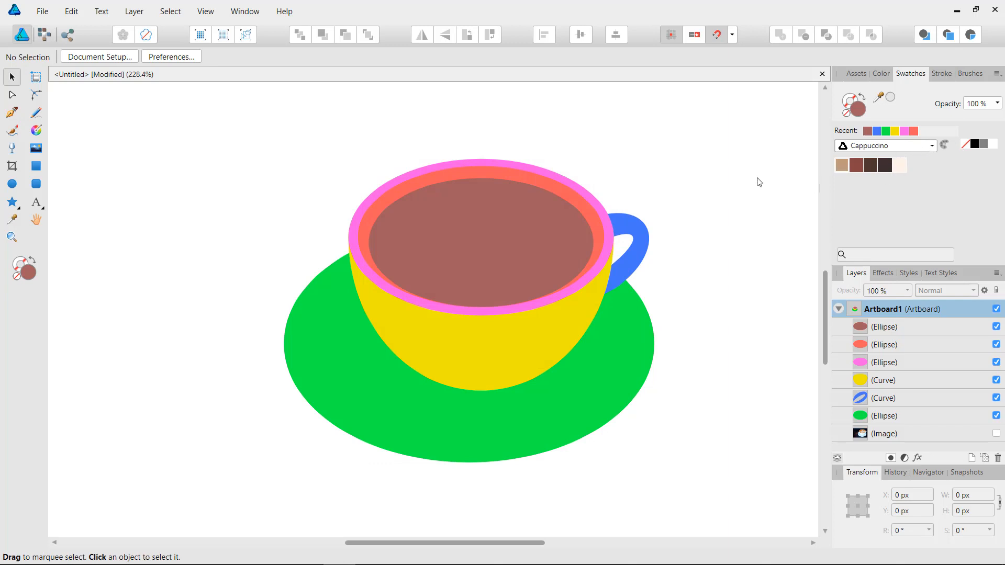
Step: Fill the coffee surface ellipse with the Cappuccino palette's third swatch, the dark brown, and deselect it
left_click(490, 234)
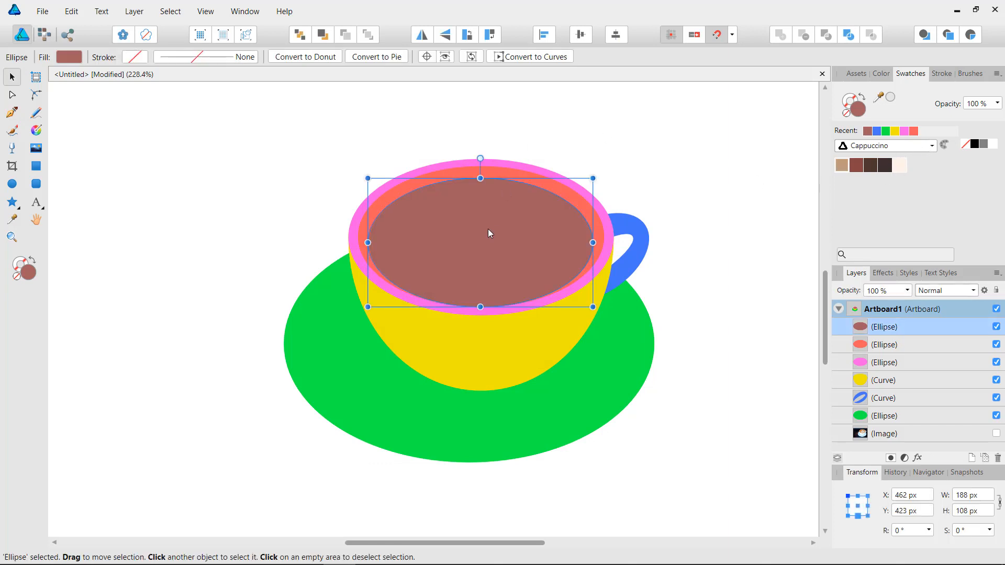
left_click(855, 166)
left_click(880, 166)
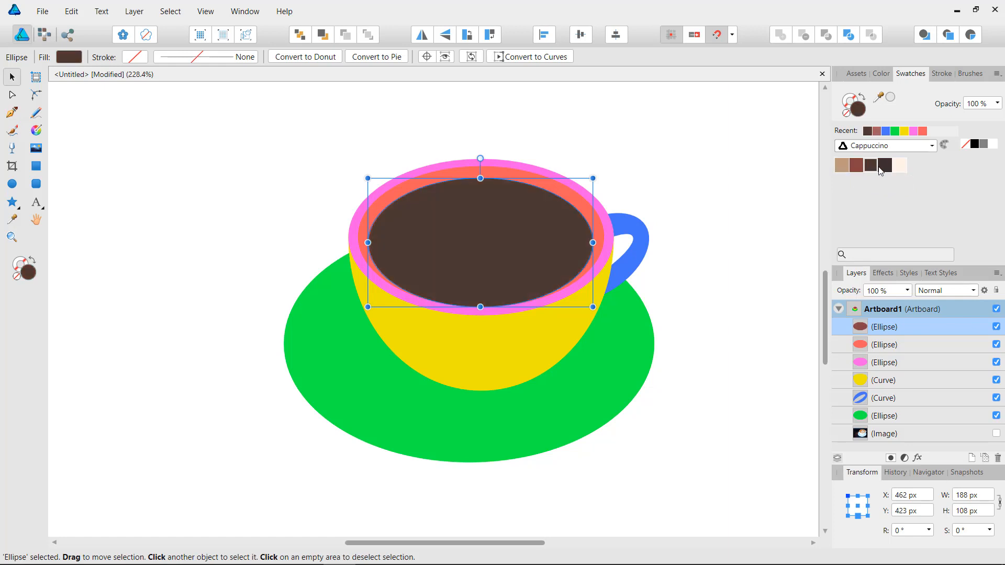
left_click(882, 167)
left_click(871, 168)
left_click(713, 172)
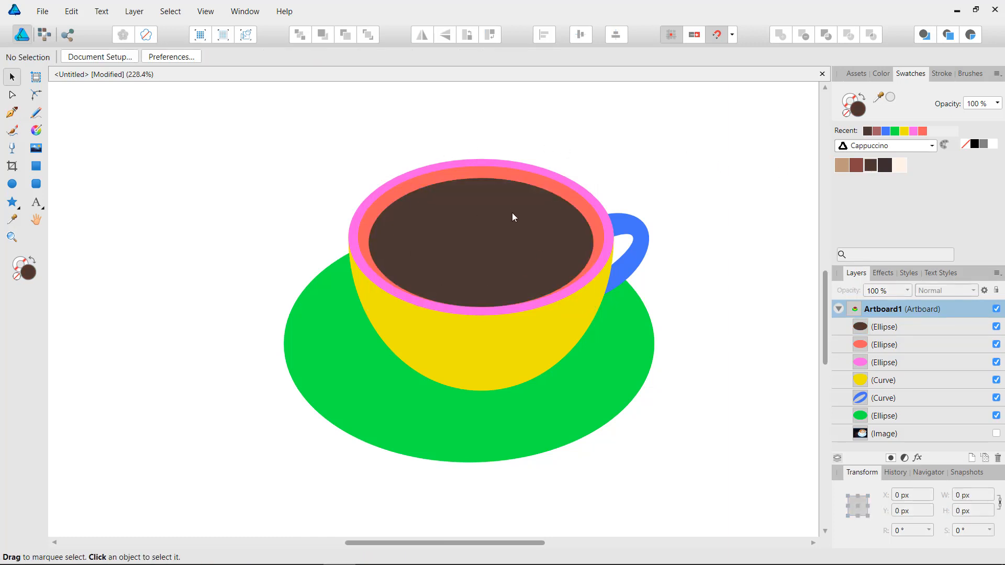
Step: Fill the coral inner cup ellipse with the warm off-white ECEBE7 and deselect it
left_click(477, 173)
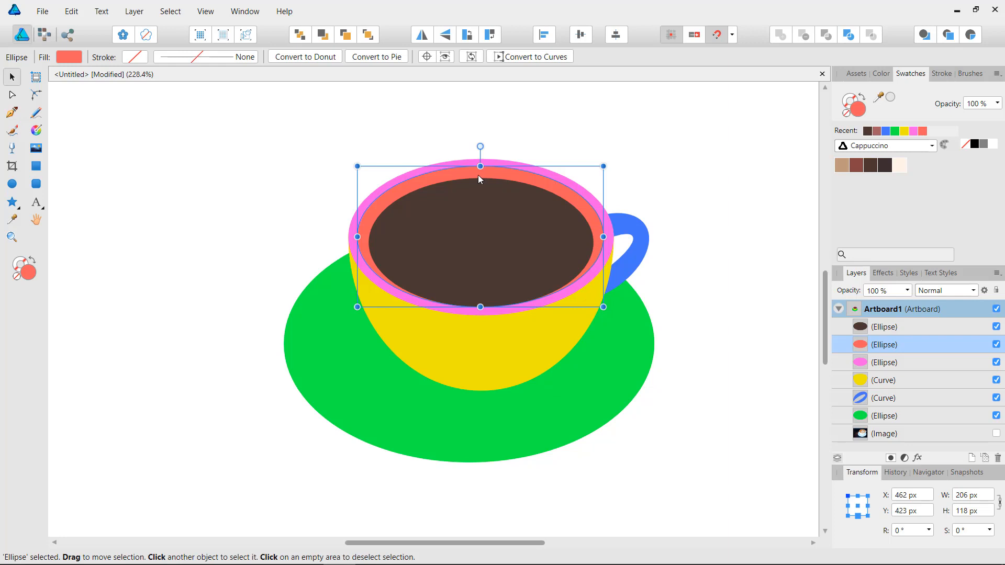
double_click(32, 277)
left_click_drag(435, 128, 513, 101)
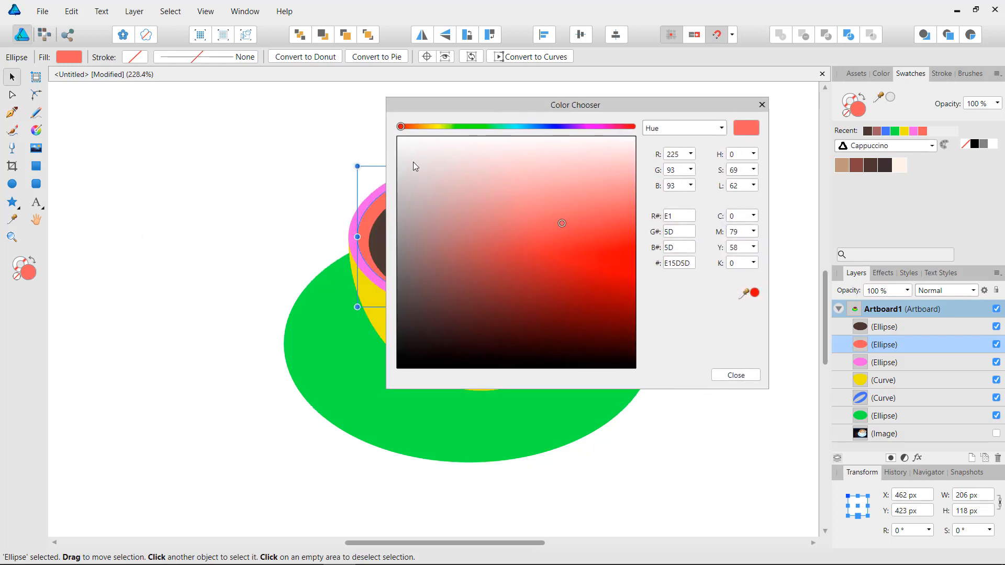
left_click(400, 162)
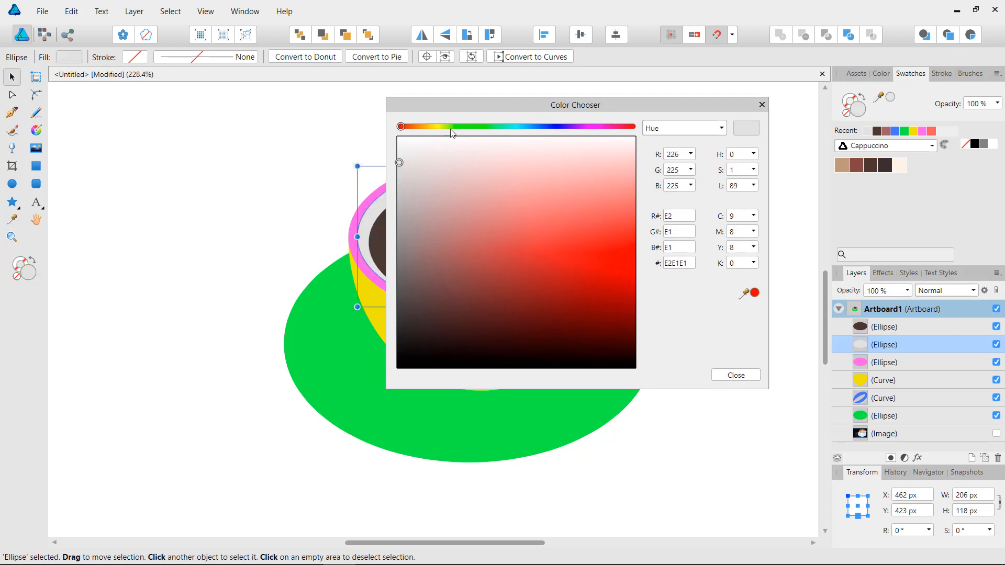
left_click_drag(468, 111, 683, 79)
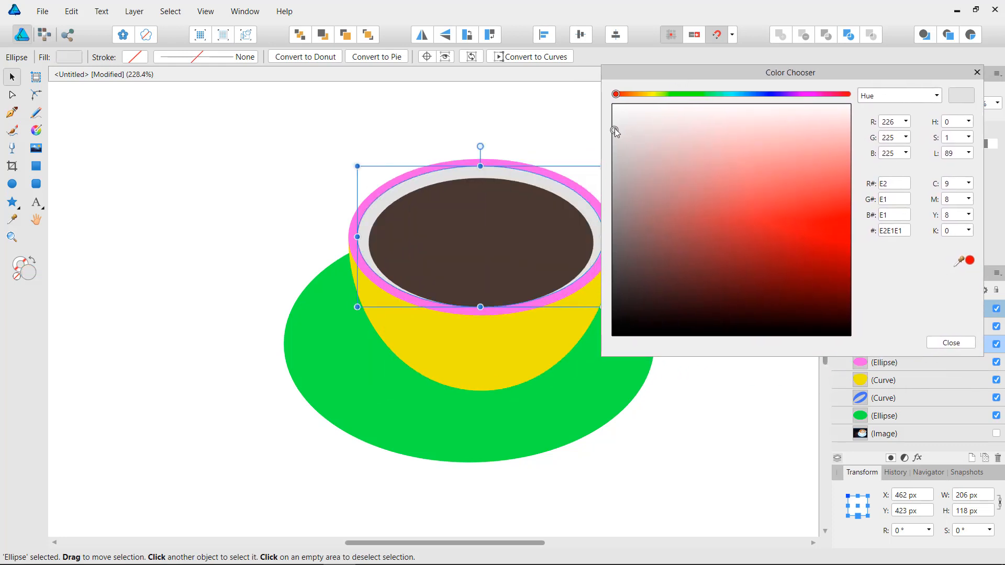
left_click(614, 128)
left_click_drag(616, 127, 680, 130)
left_click(616, 95)
left_click_drag(616, 95, 640, 94)
left_click_drag(679, 132, 642, 123)
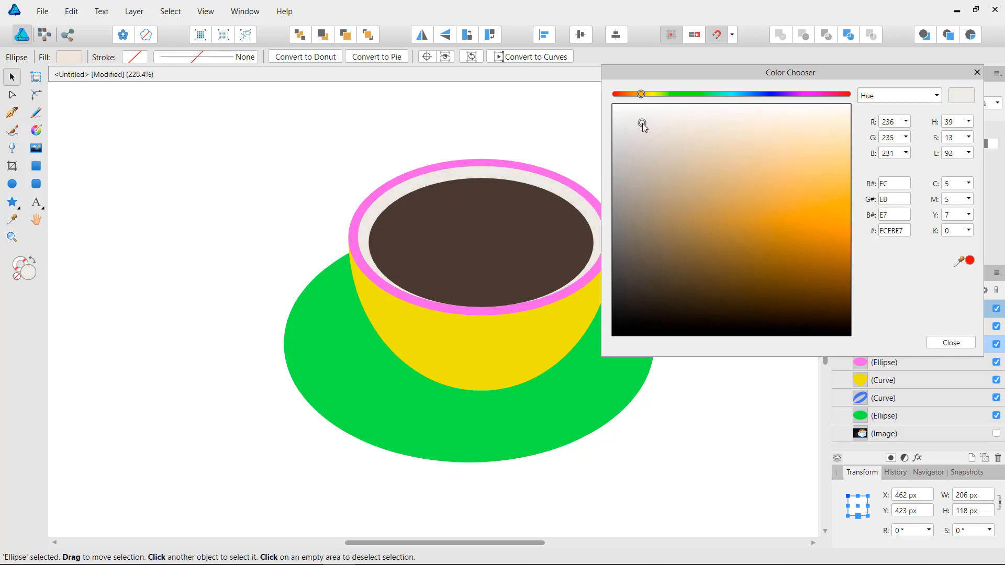
left_click(965, 342)
left_click(500, 140)
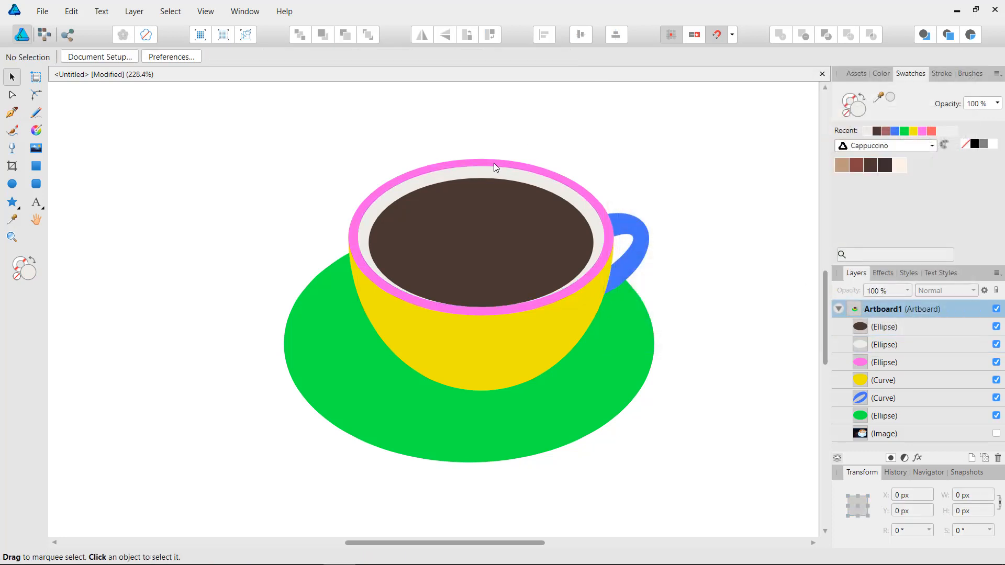
Step: Fill the pink rim ellipse with the near-white F9F9F9 and deselect it
left_click(493, 159)
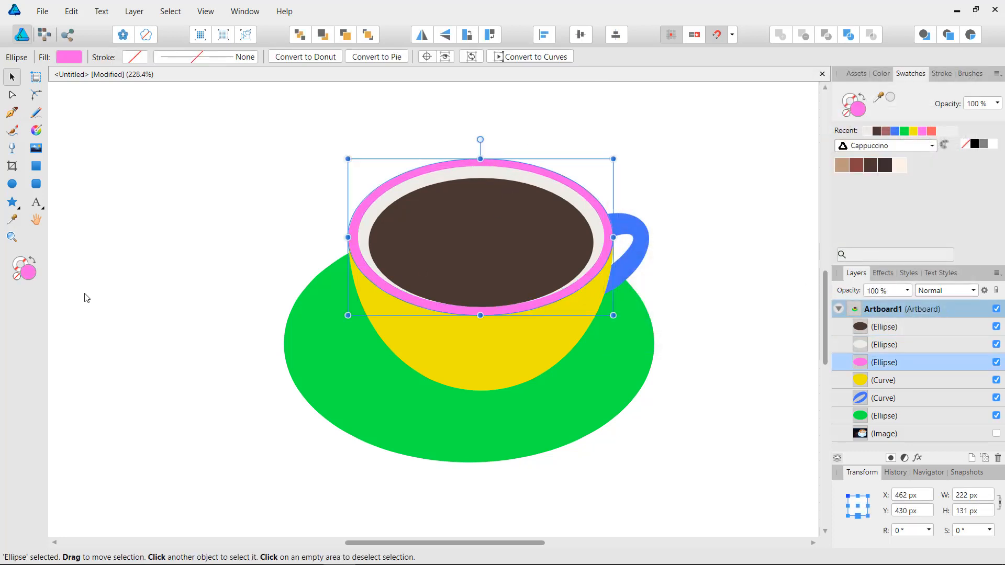
double_click(30, 276)
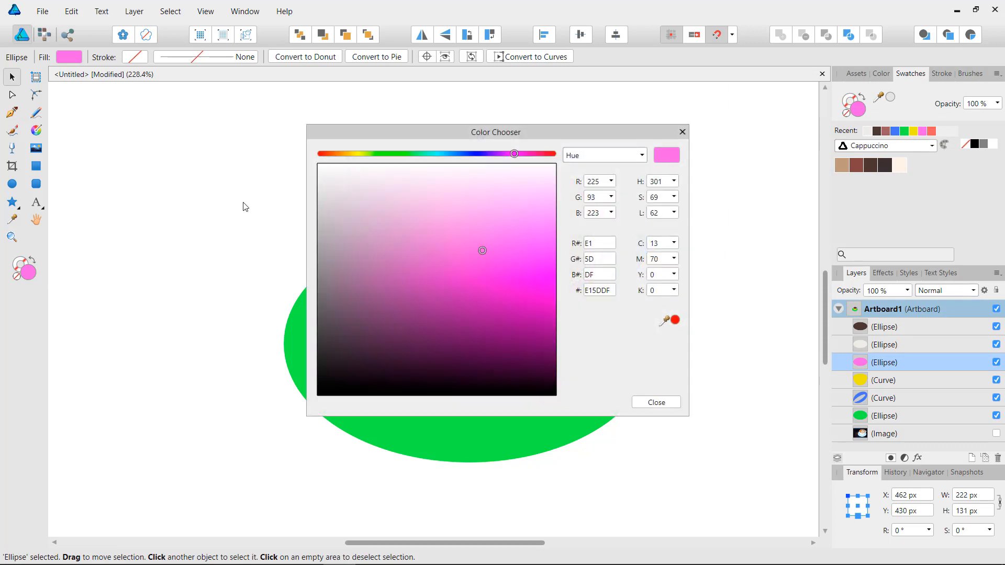
left_click(320, 169)
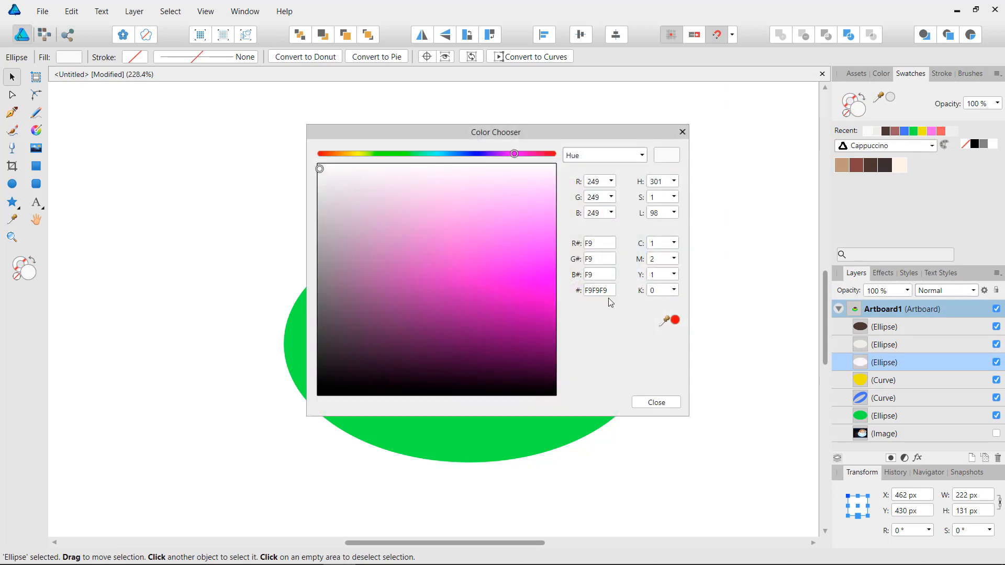
left_click_drag(441, 135, 658, 90)
left_click(855, 358)
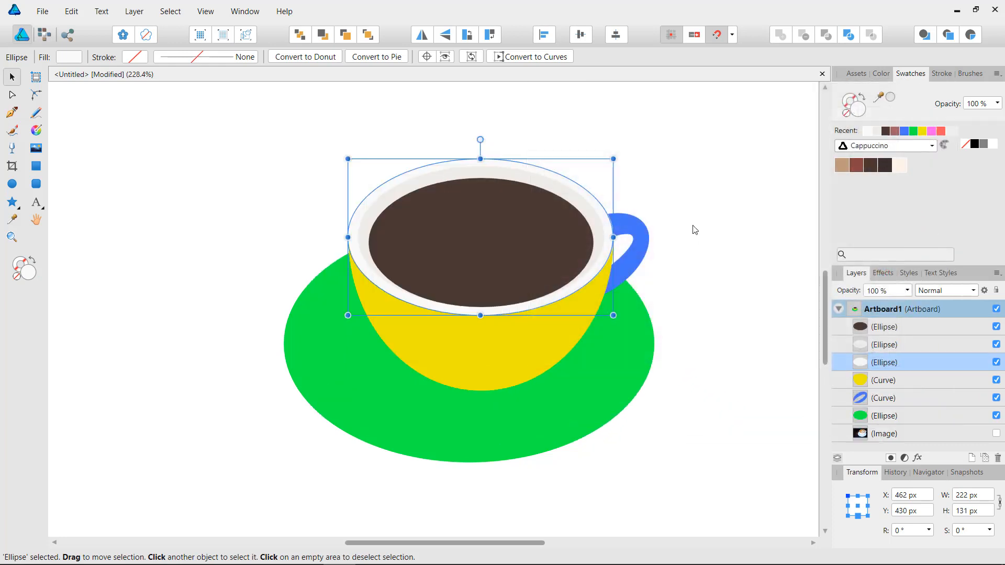
left_click(705, 190)
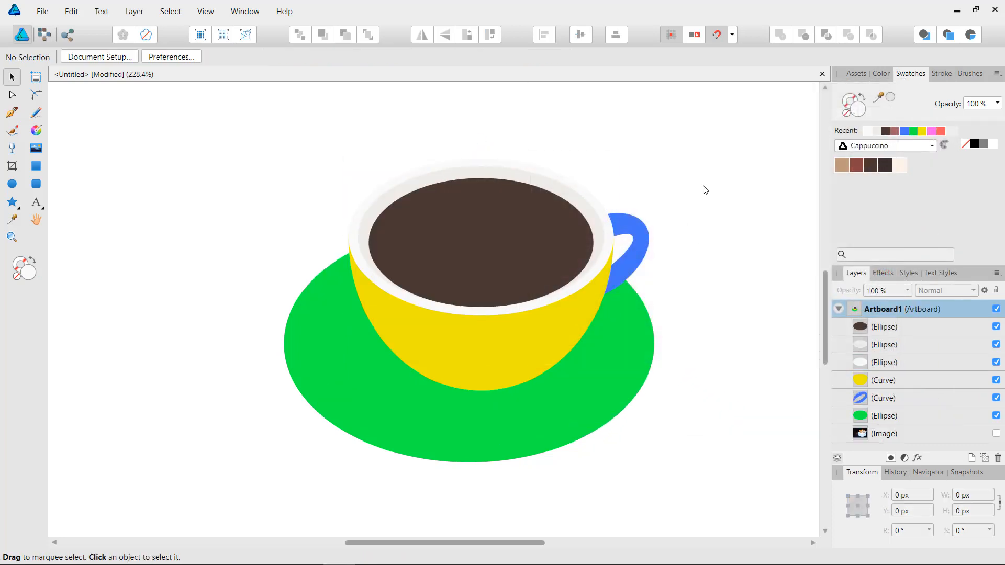
Step: Fill the yellow cup body with the off-white sampled from the inner cup ellipse and deselect it
left_click(519, 338)
key("i")
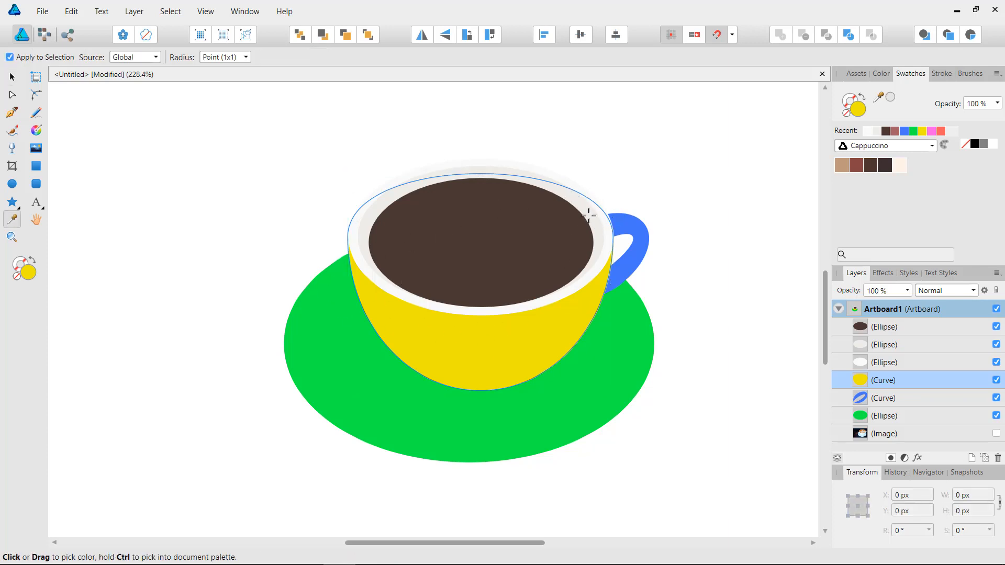
left_click(589, 215)
left_click(12, 77)
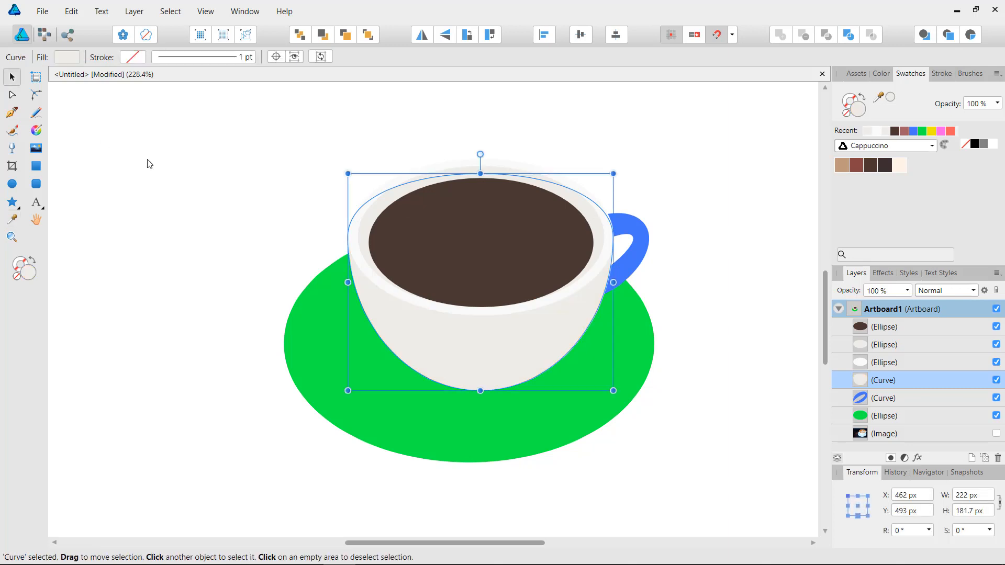
left_click(150, 164)
Step: Fill the green saucer ellipse with the off-white sampled from the cup body
left_click(341, 373)
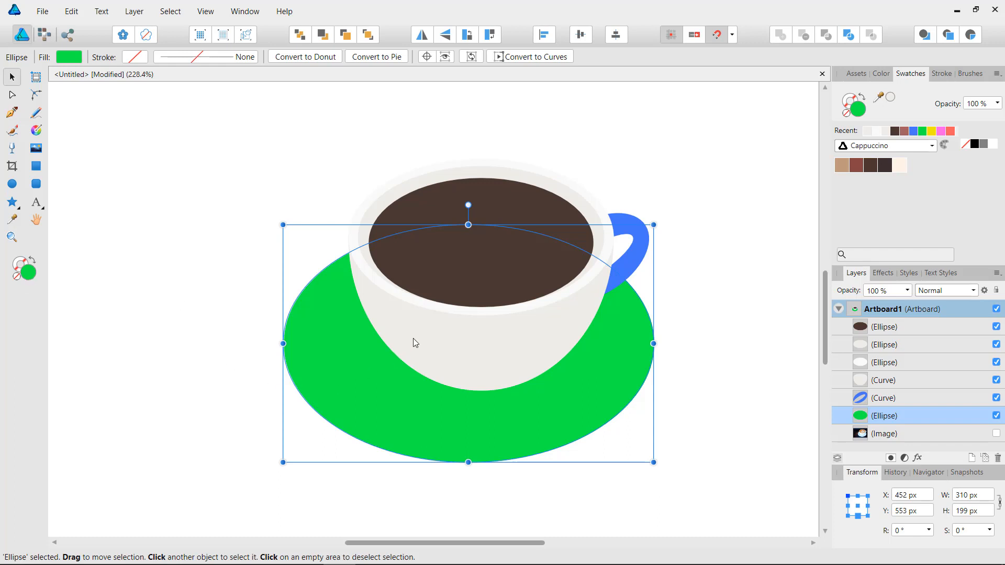
key("i")
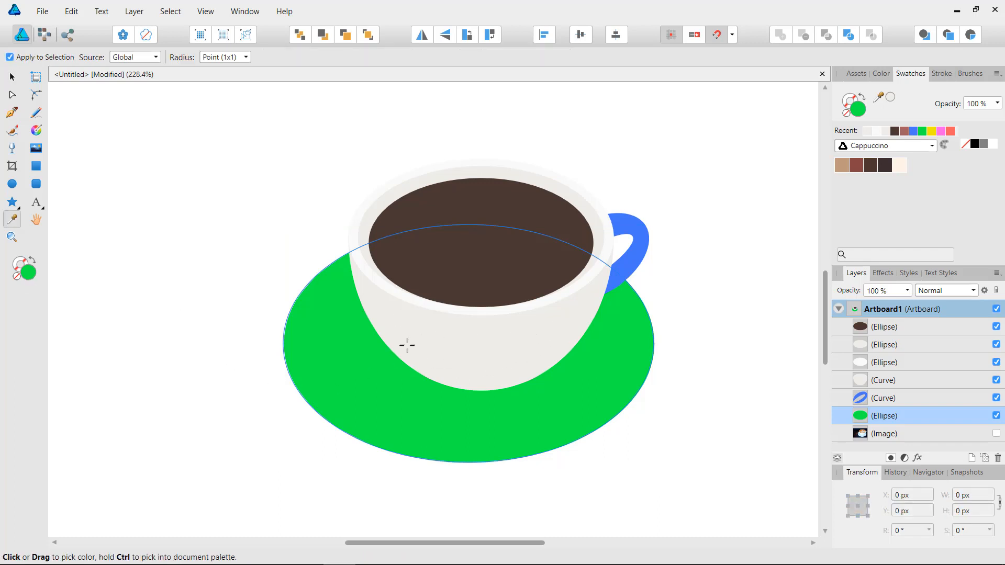
left_click(513, 338)
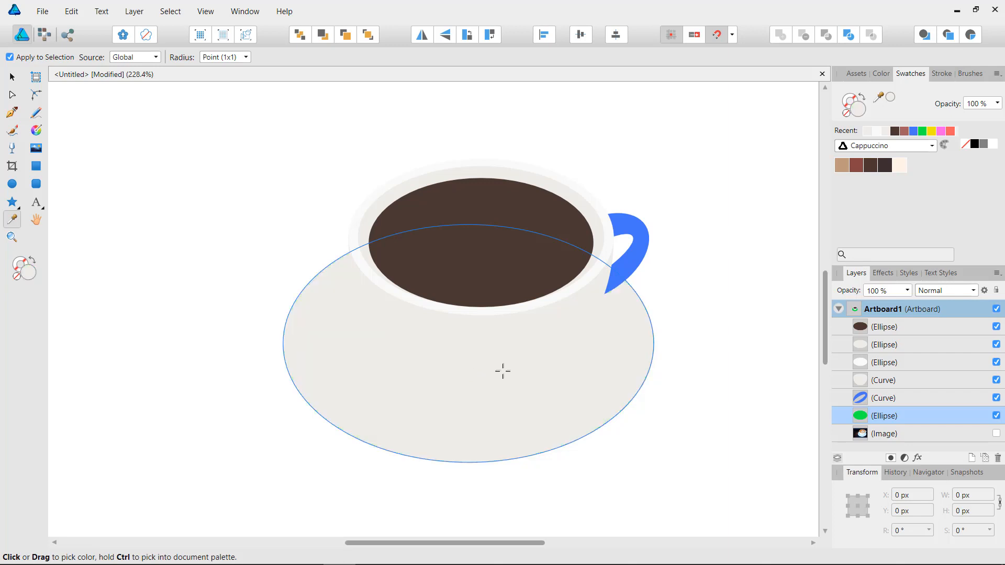
Step: Darken the saucer's off-white fill to a lightness of 90 (E8E7E3) and deselect it
double_click(28, 273)
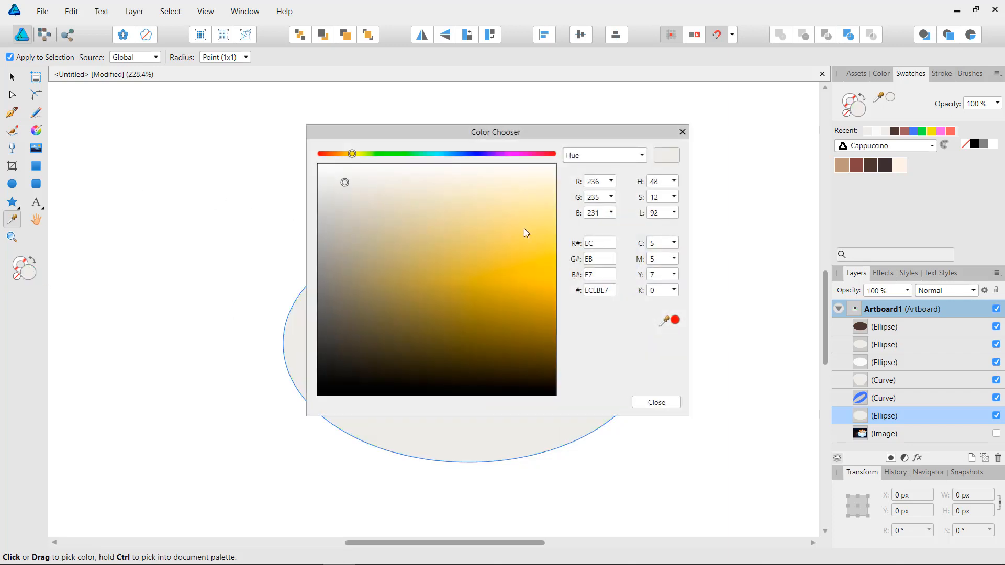
left_click_drag(568, 135, 750, 53)
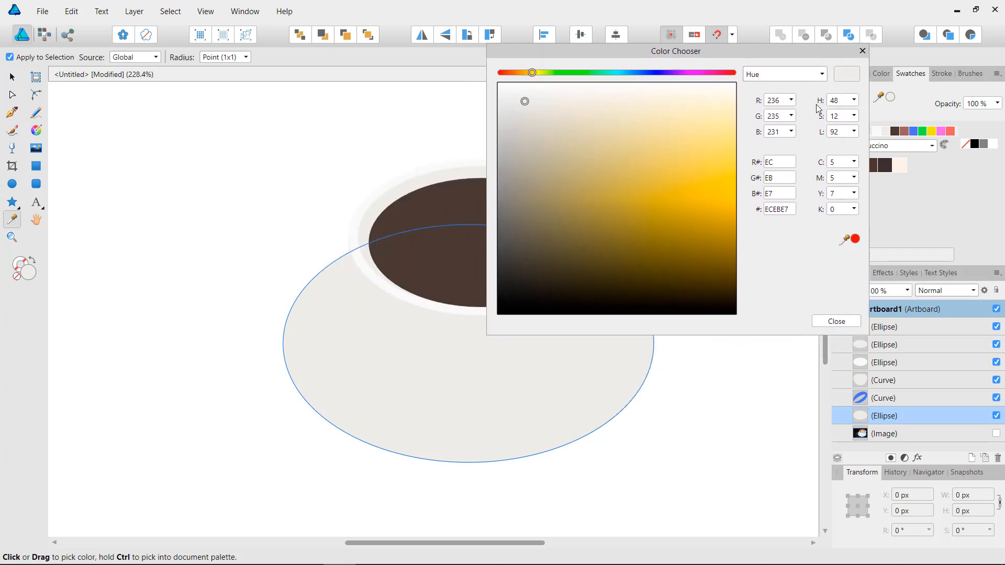
left_click(854, 131)
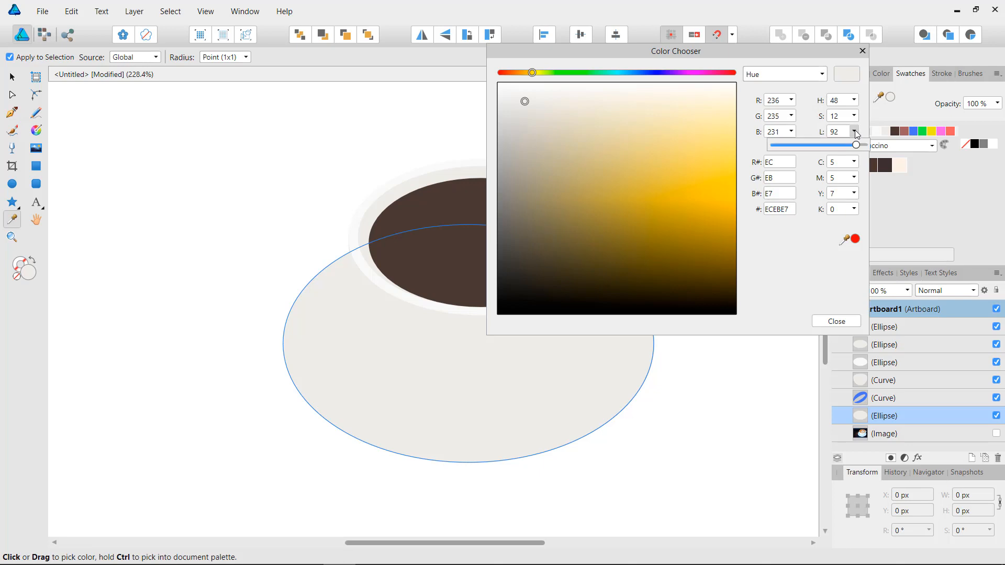
left_click_drag(855, 146, 855, 147)
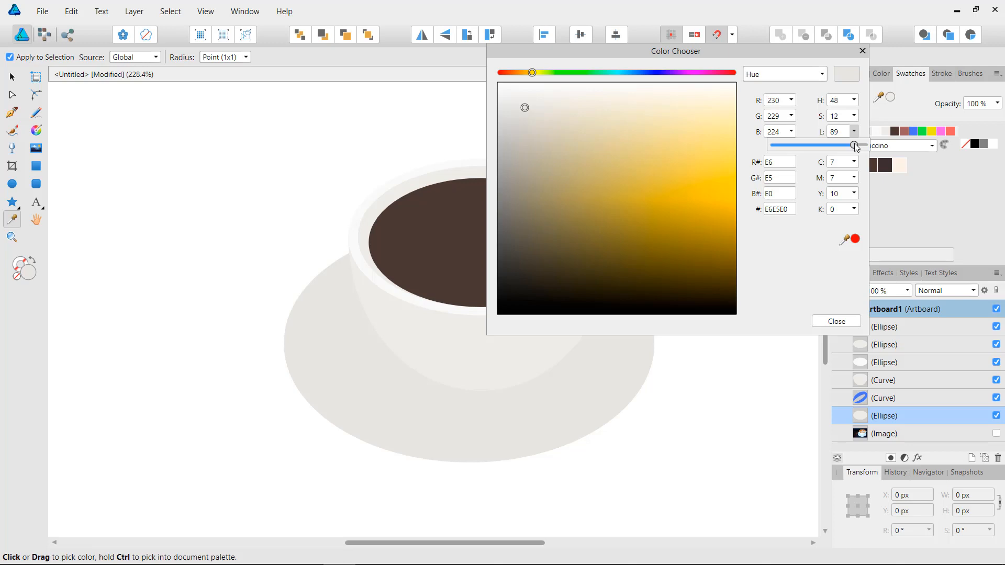
left_click_drag(855, 144, 856, 145)
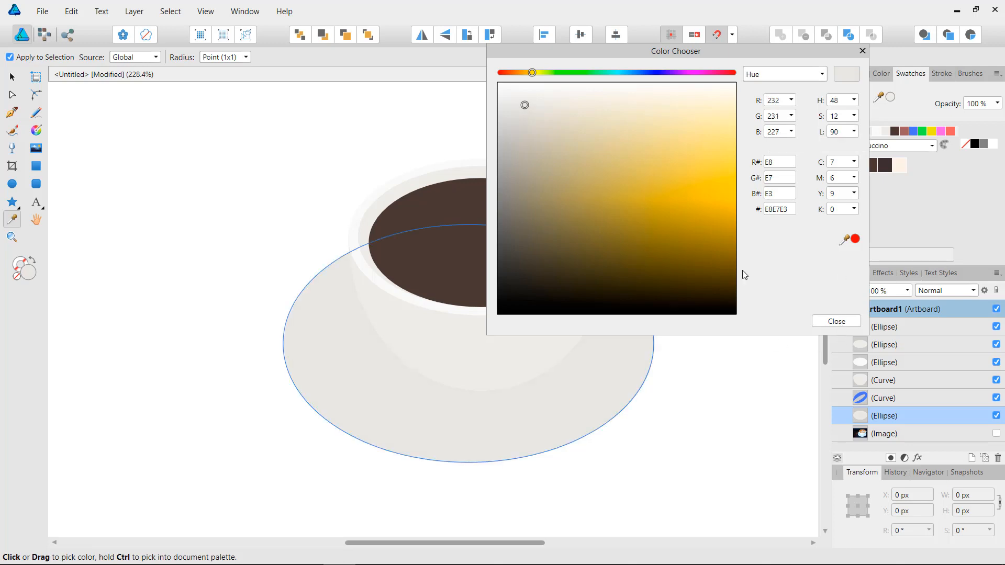
left_click(835, 321)
key("v")
left_click(636, 184)
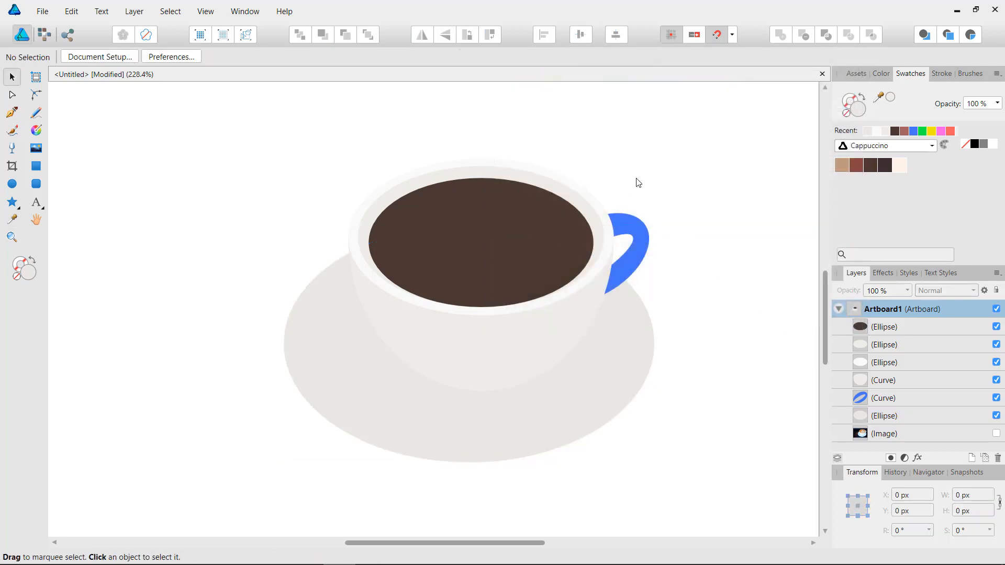
Step: Fill the blue cup handle with the off-white sampled from the cup body and deselect it
left_click(638, 227)
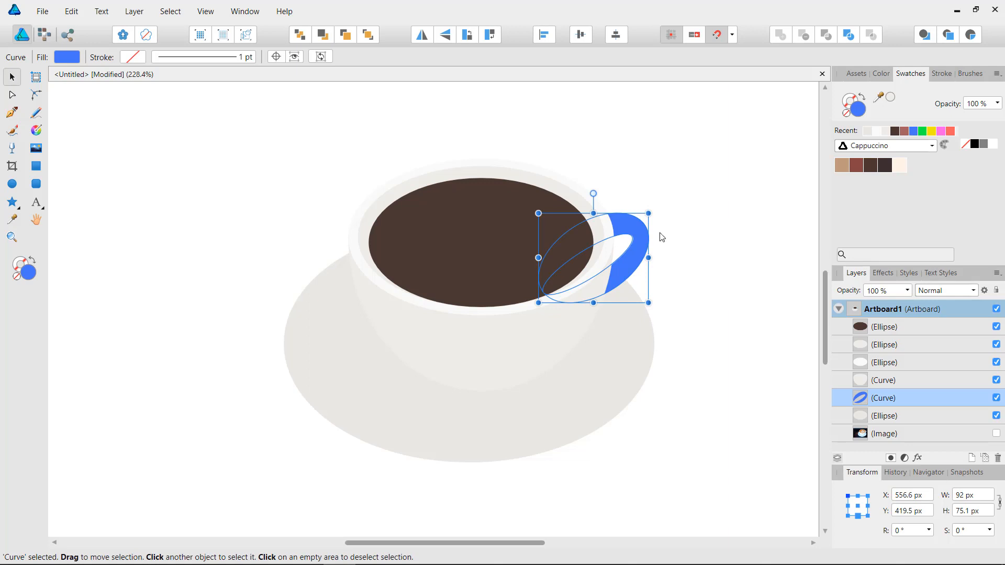
key("i")
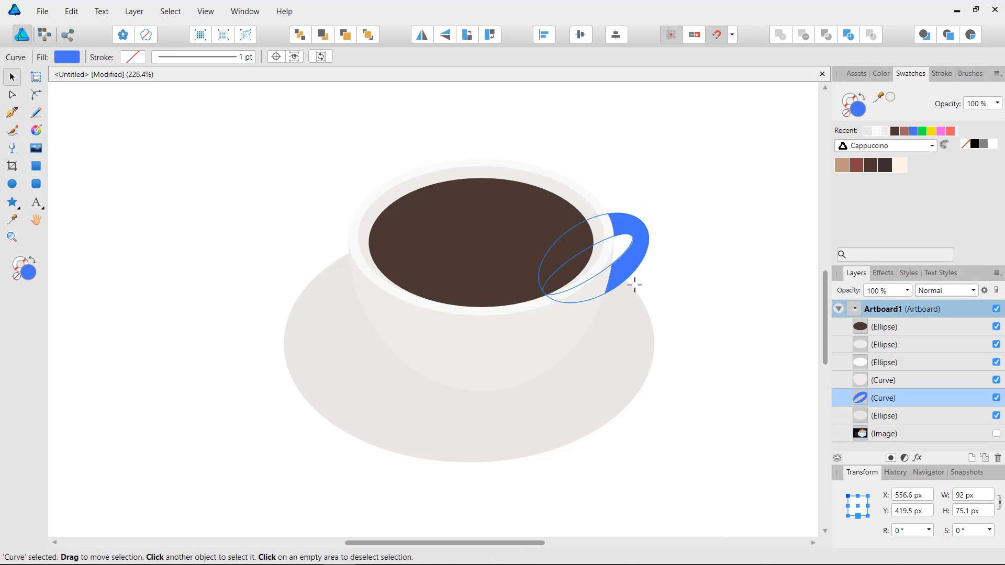
left_click(538, 329)
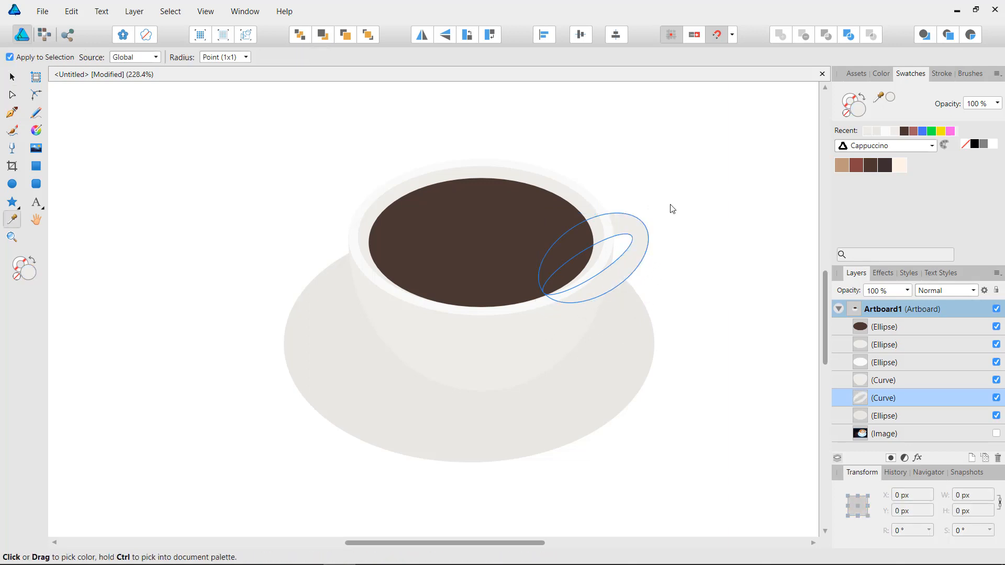
key("v")
key("ctrl+d")
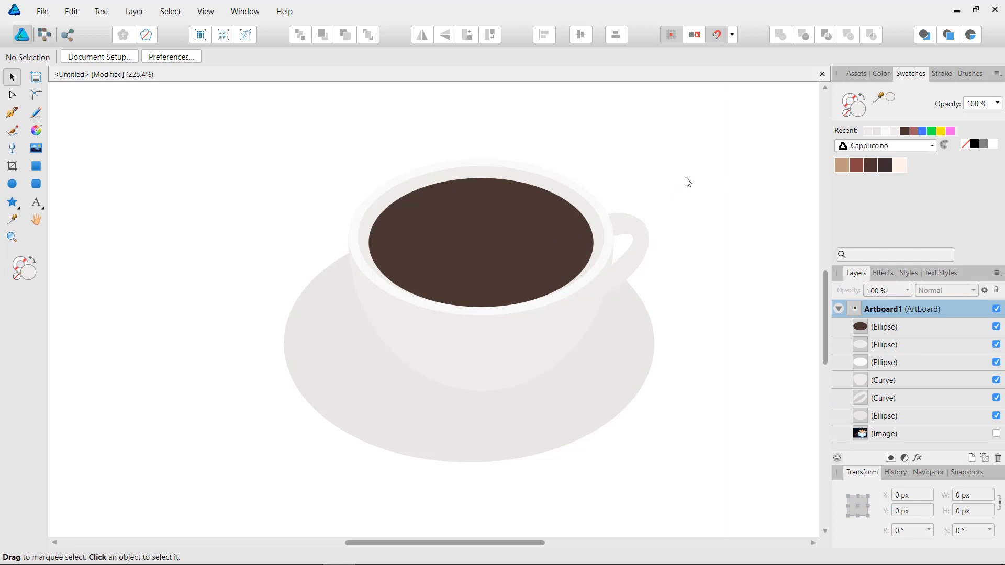
Step: Lighten the cup handle's fill to a lightness of 93 and deselect it
left_click(646, 229)
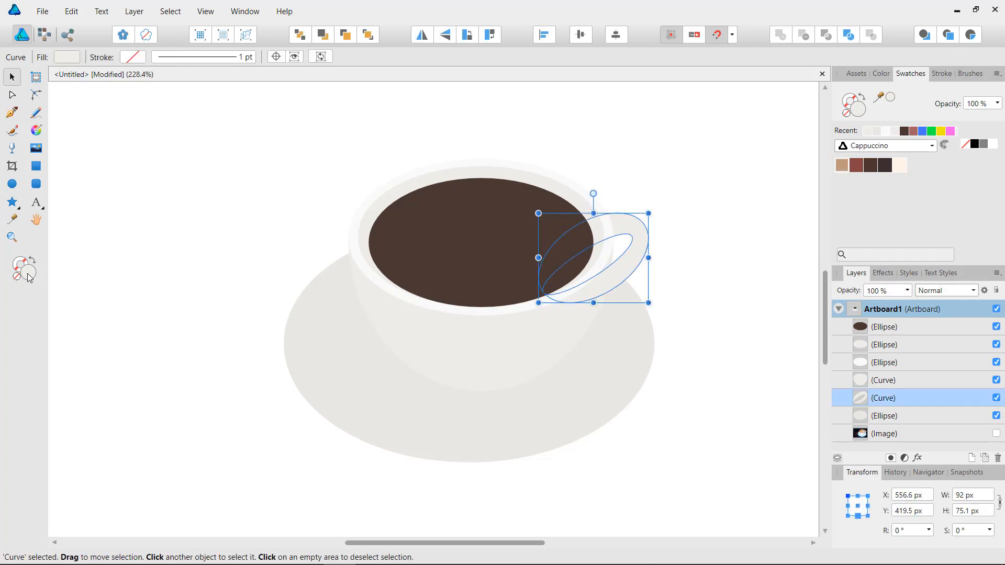
double_click(28, 276)
left_click_drag(536, 135, 259, 101)
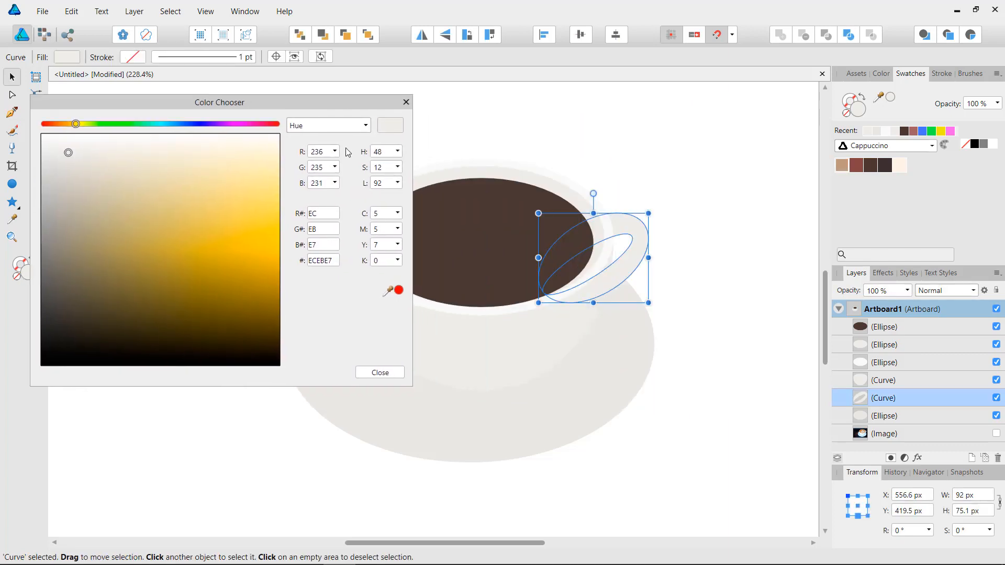
left_click(397, 183)
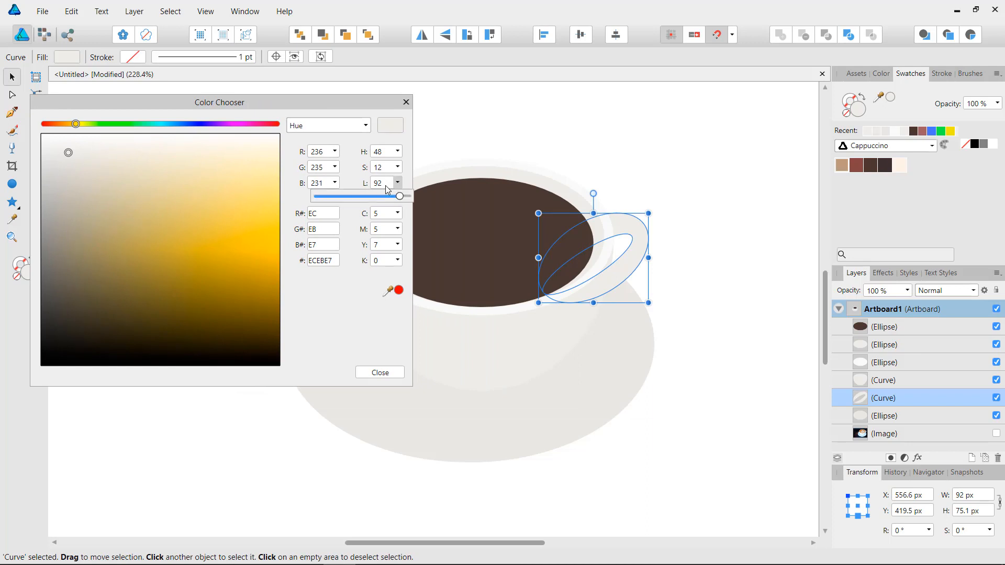
left_click(386, 187)
left_click(385, 187)
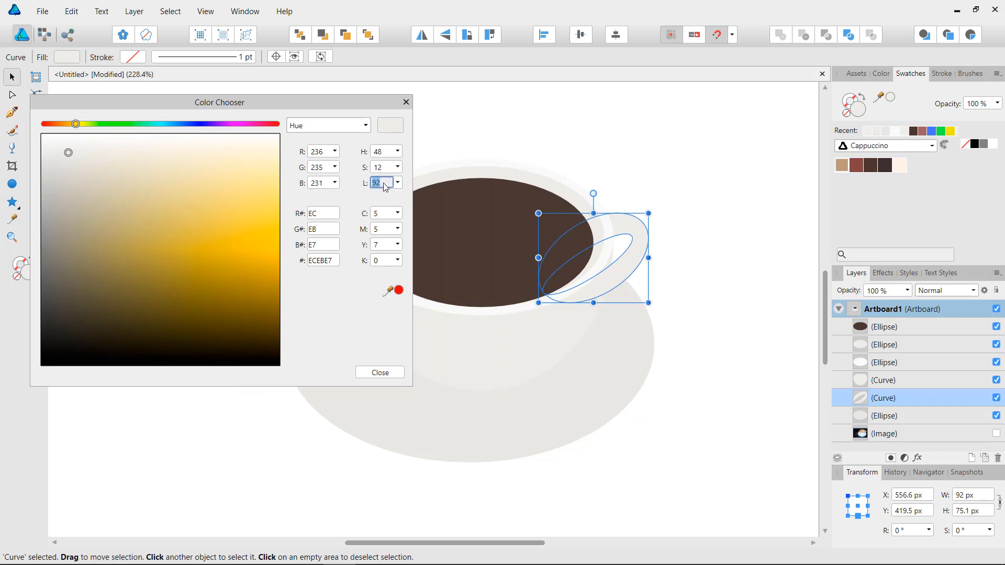
type("93")
scroll(386, 187, "up", 1)
left_click(389, 376)
key("i")
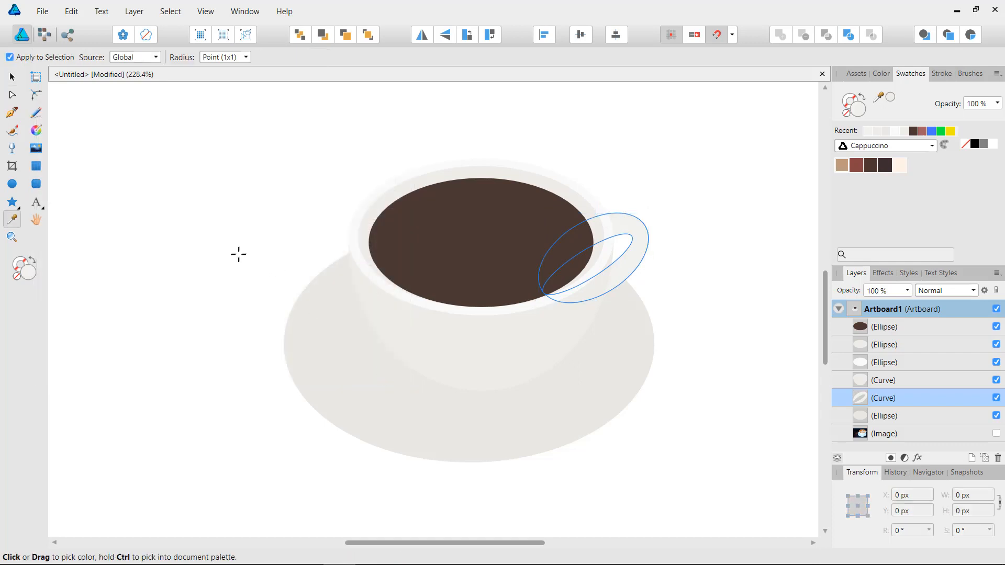
left_click(12, 77)
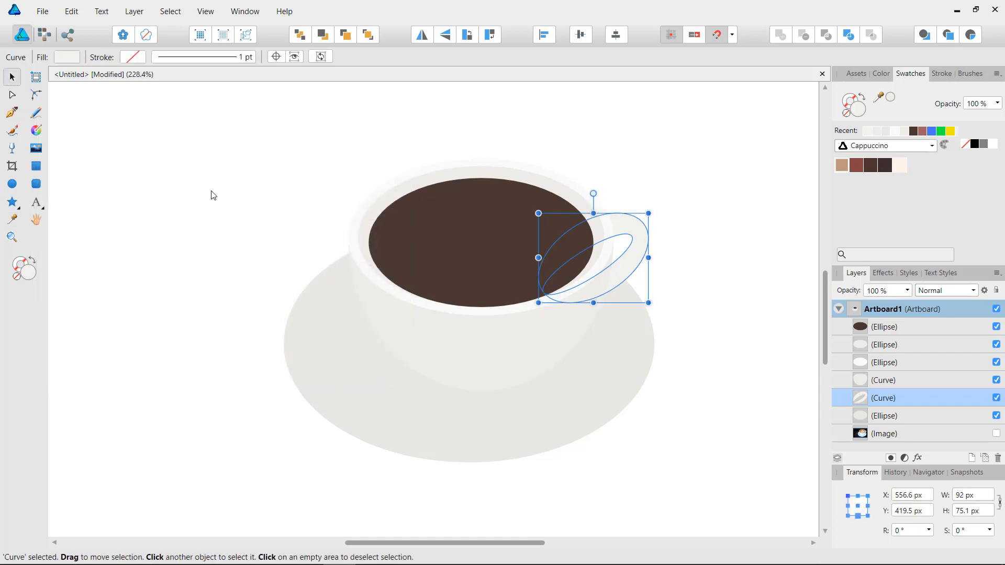
left_click(214, 195)
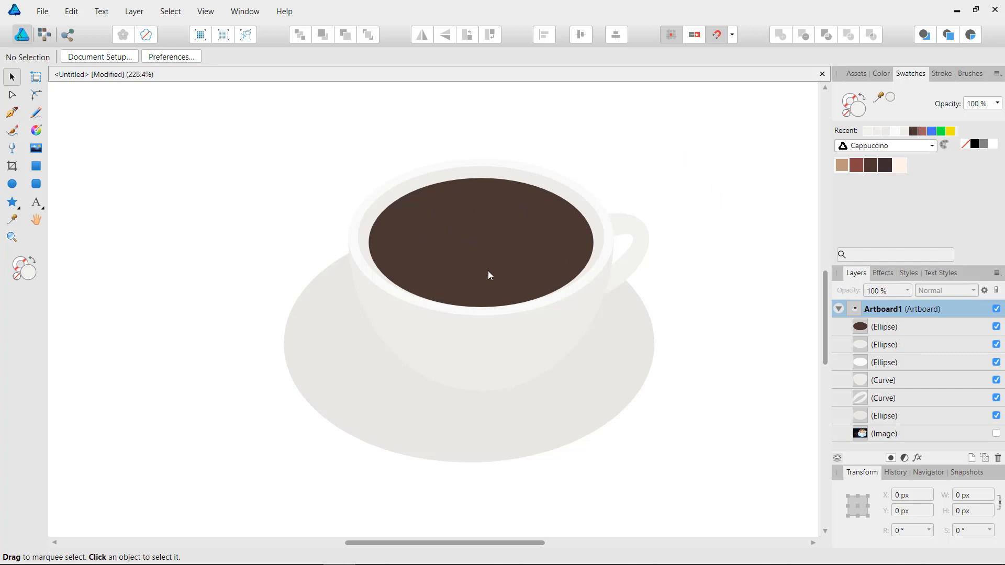
Step: Duplicate the coffee ellipse, scale the copy about its centre to about 144 × 74 px, and fill it with the palette's cream swatch
left_click(506, 229)
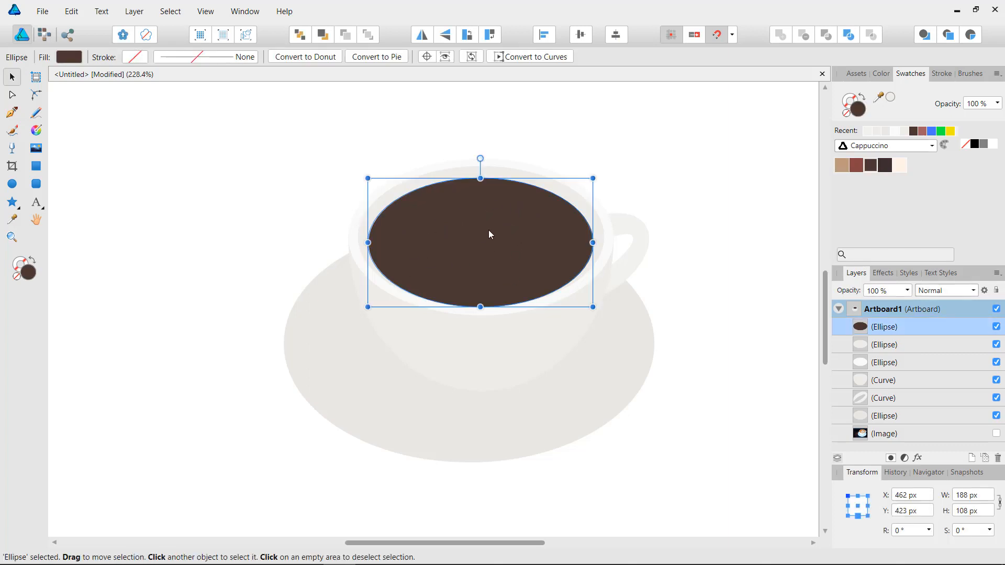
key("ctrl+j")
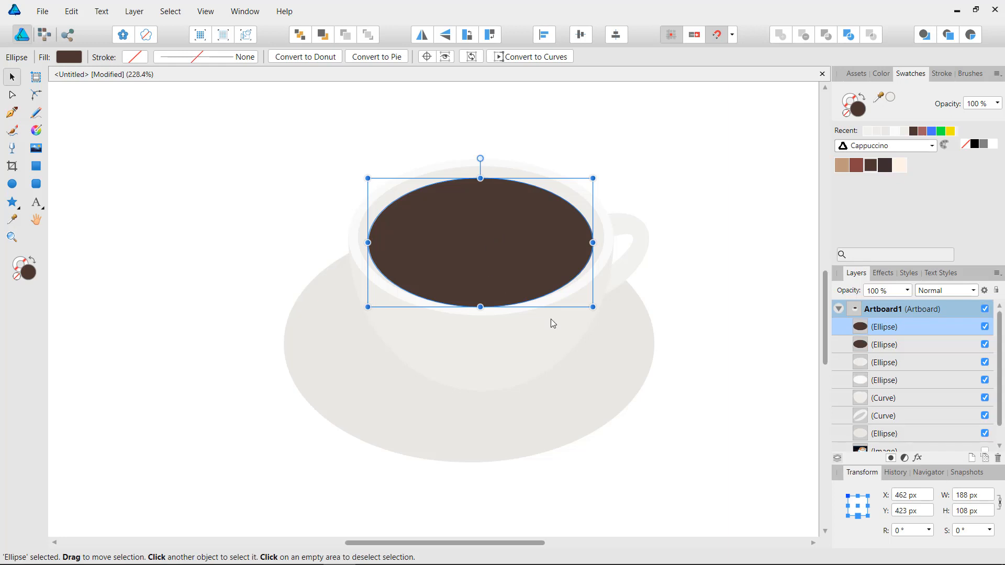
left_click_drag(592, 307, 568, 285)
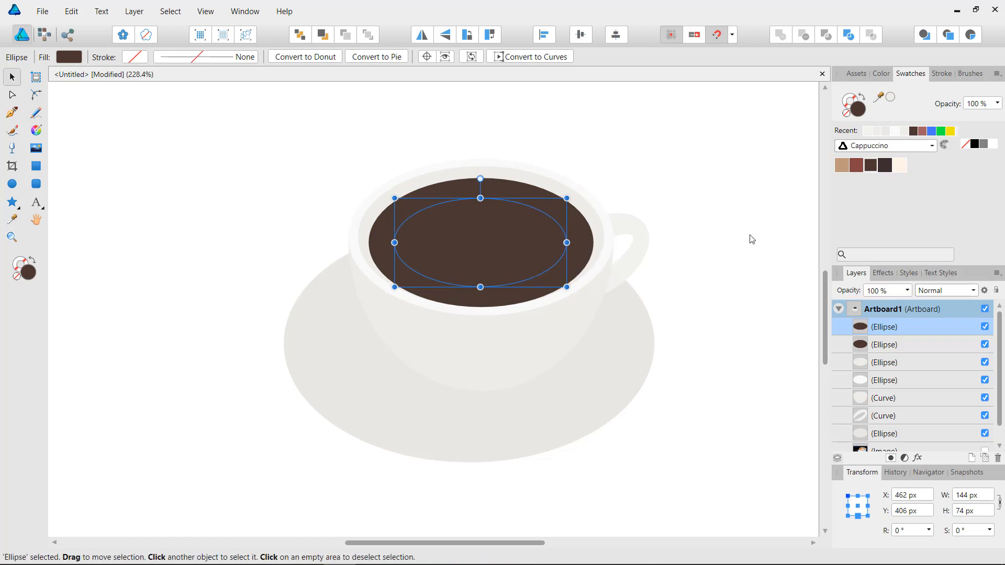
left_click(899, 166)
left_click(617, 135)
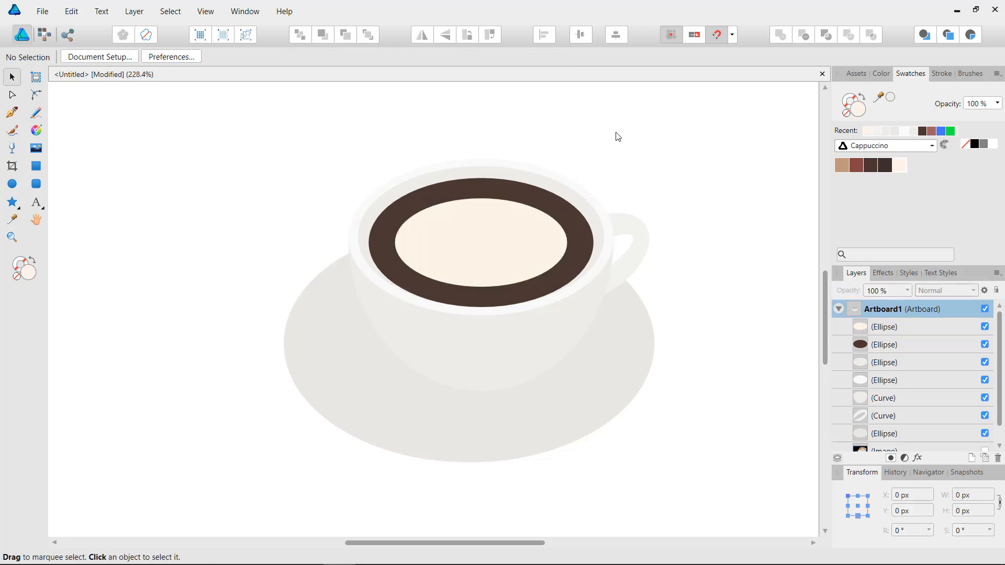
left_click(484, 244)
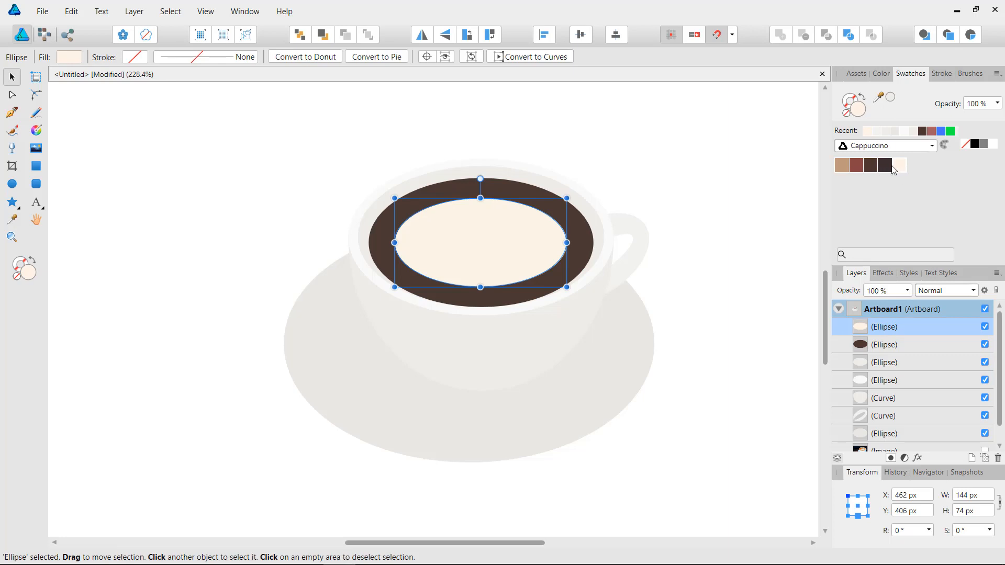
left_click(571, 108)
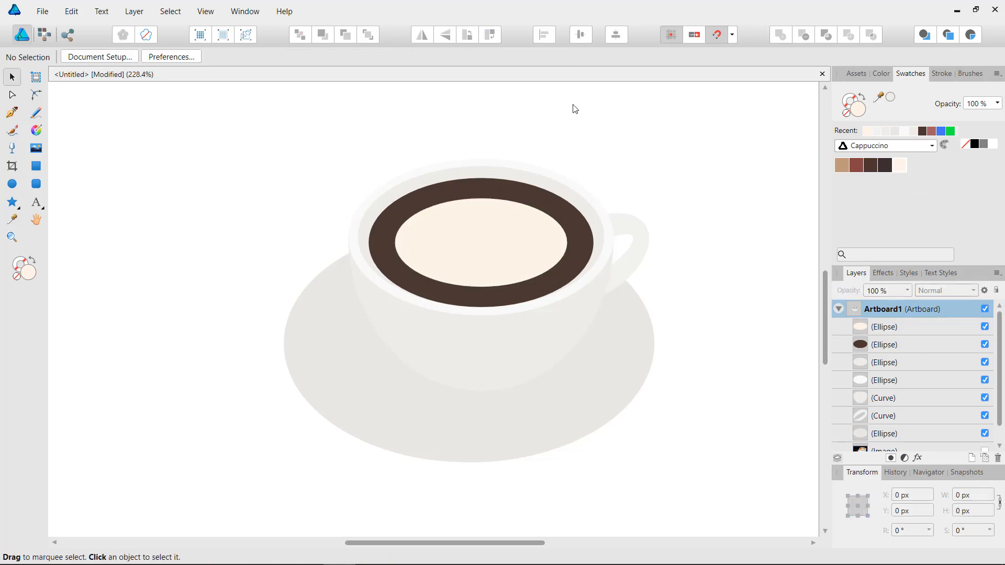
Step: Duplicate the cream ellipse, shrink the copy to about 139 × 66 px, and fill it with the palette's third swatch, the dark brown
left_click(488, 249)
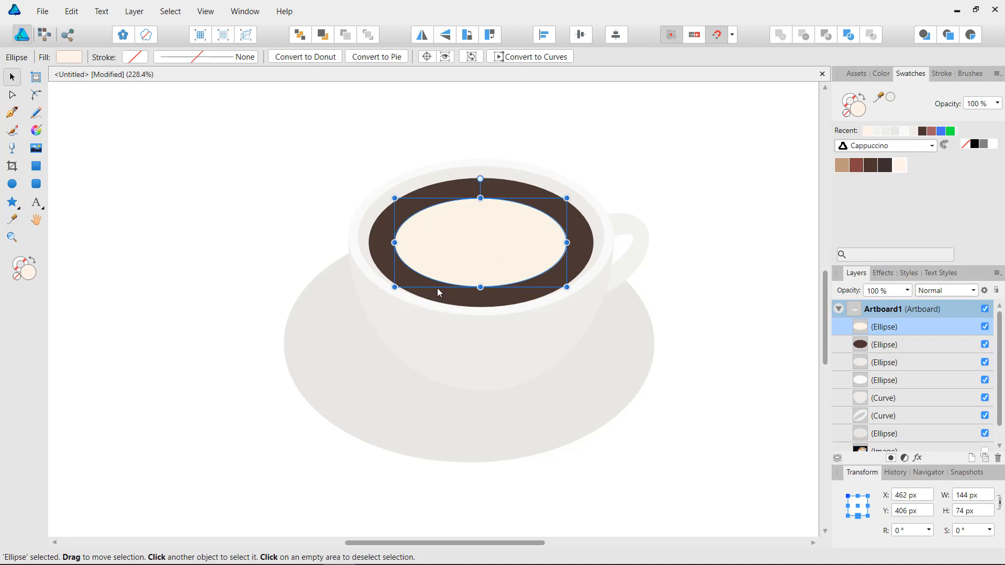
key("ctrl+j")
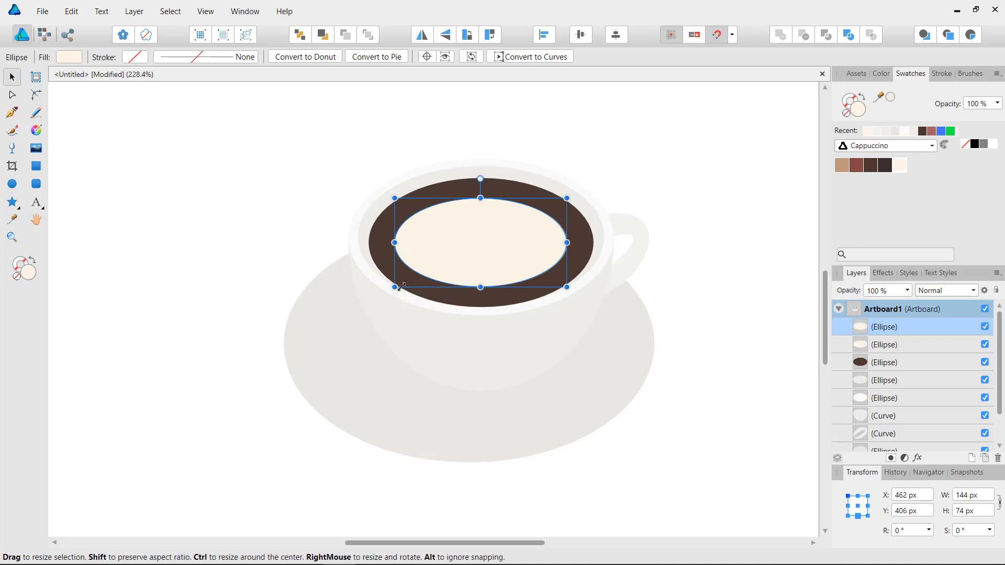
left_click_drag(401, 286, 404, 283)
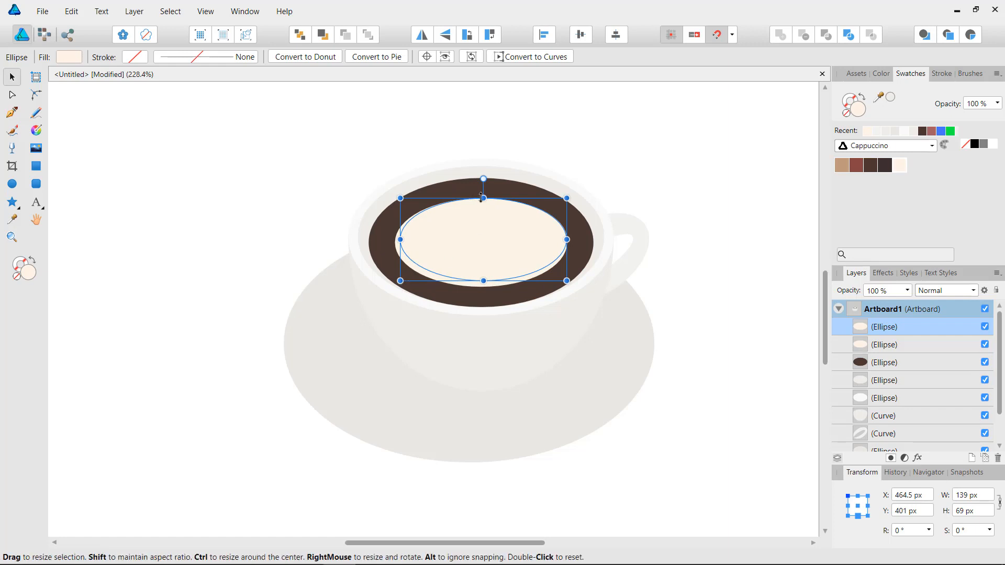
left_click_drag(483, 197, 483, 201)
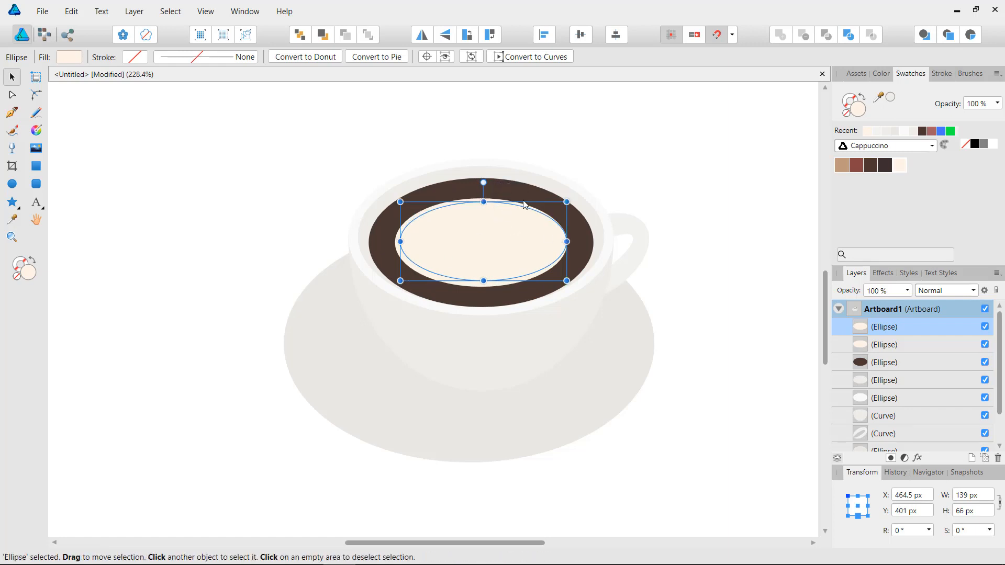
left_click(870, 167)
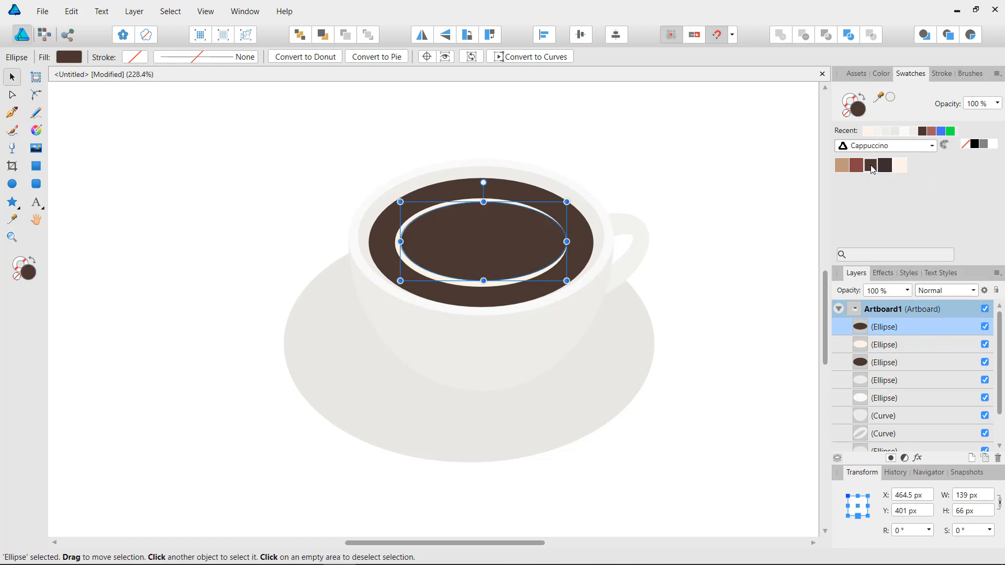
left_click(701, 160)
Step: Resize the inner dark brown ellipse to about 144 × 65 px so the cream ring opens into a tapered crescent
left_click(518, 243)
left_click_drag(567, 240, 580, 217)
left_click(740, 197)
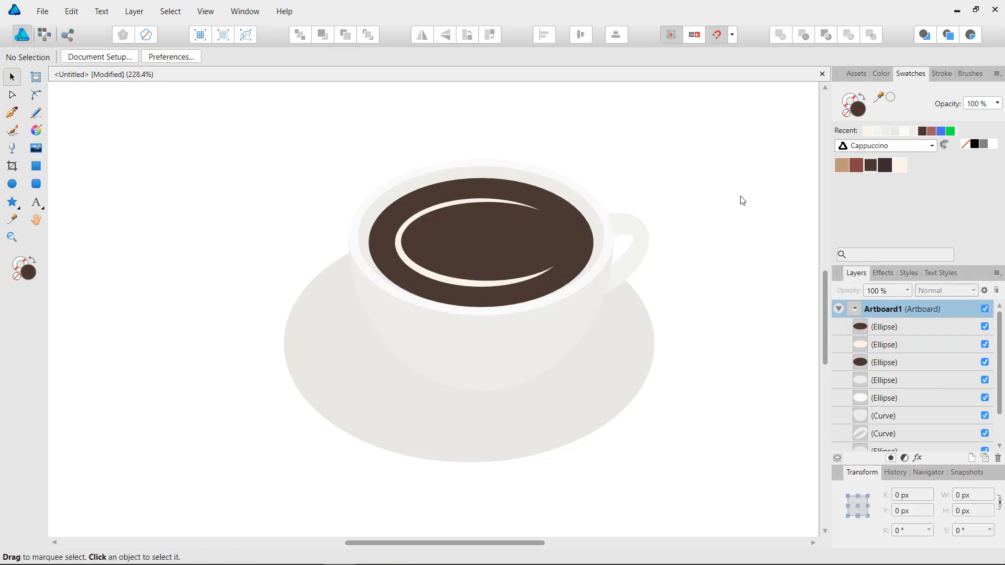
left_click(500, 254)
left_click_drag(484, 278, 485, 284)
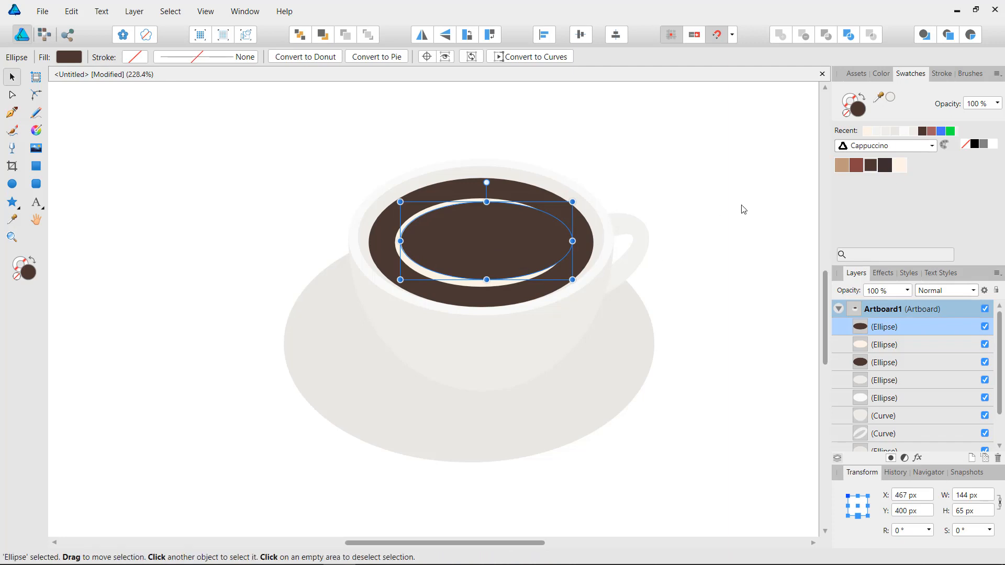
left_click(705, 242)
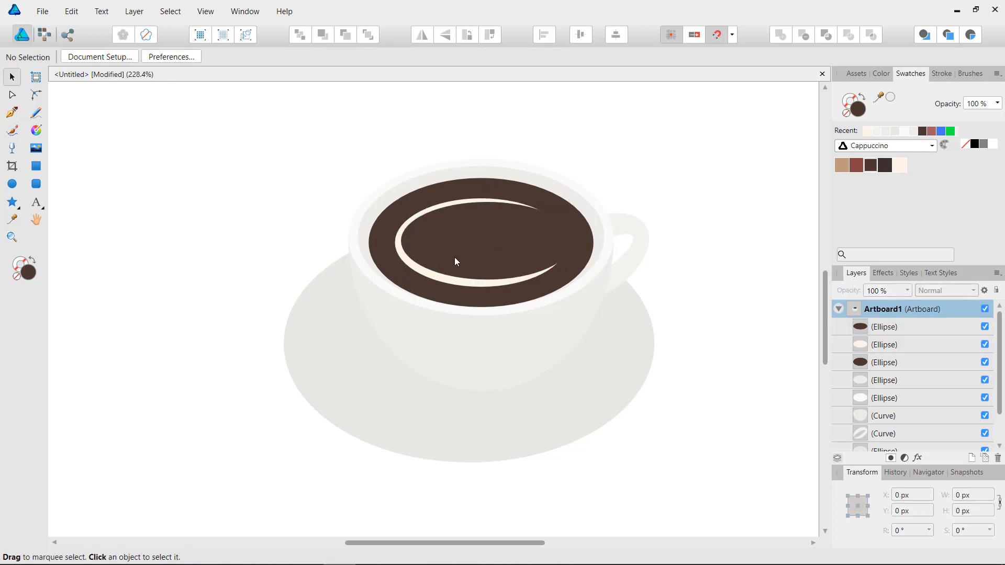
left_click(477, 230)
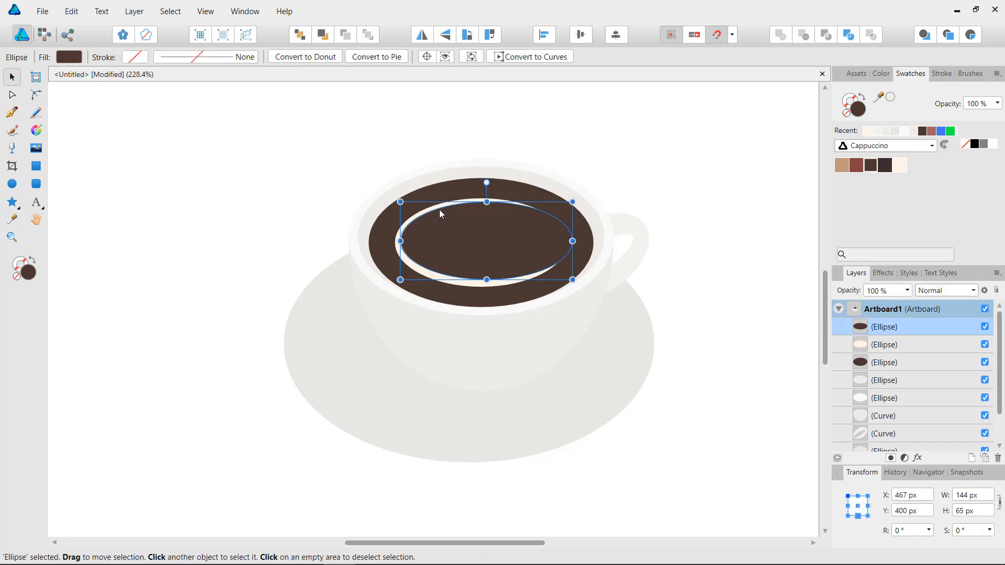
Step: Subtract the inner dark brown ellipse from the cream ellipse to form a single cream crescent, and deselect it
key("ctrl+d")
left_click(473, 217)
scroll(475, 210, "up", 4)
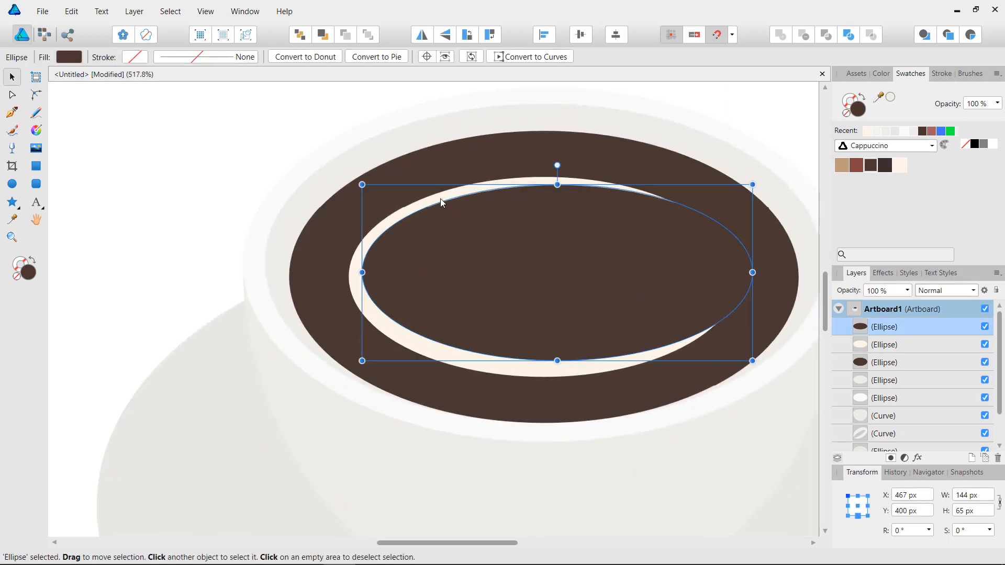
key("ctrl+d")
left_click(471, 230)
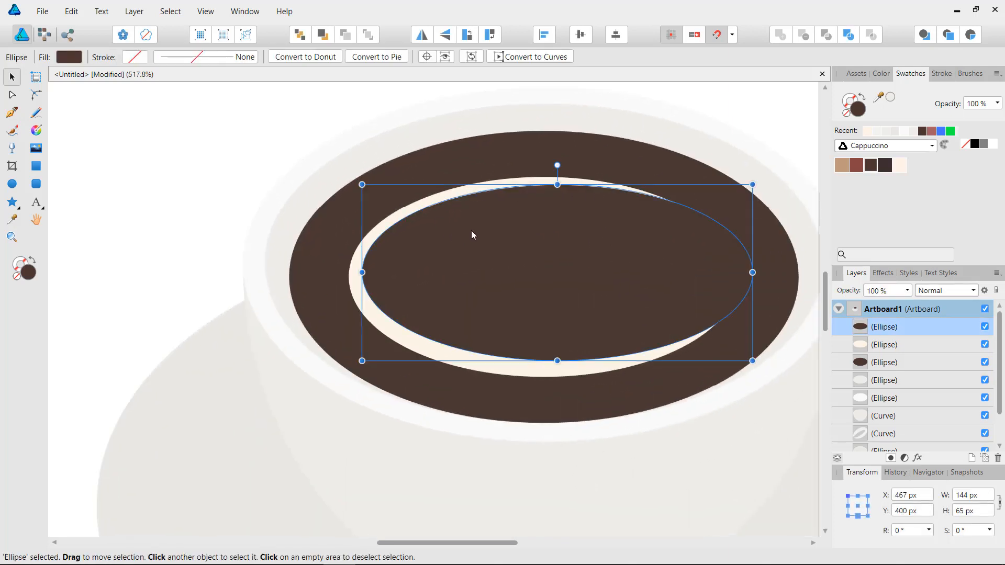
left_click(887, 345, "shift")
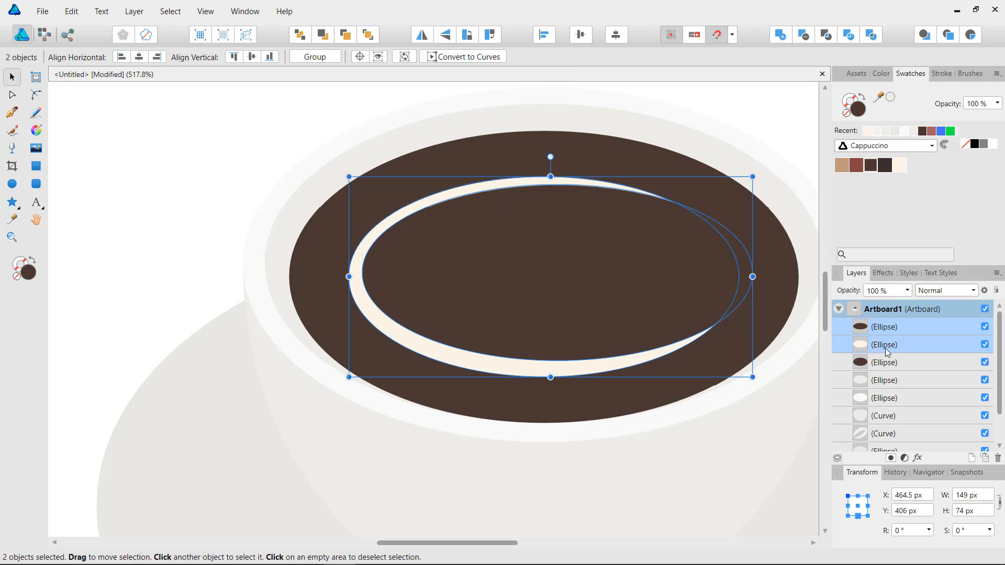
left_click(803, 35)
key("ctrl+d")
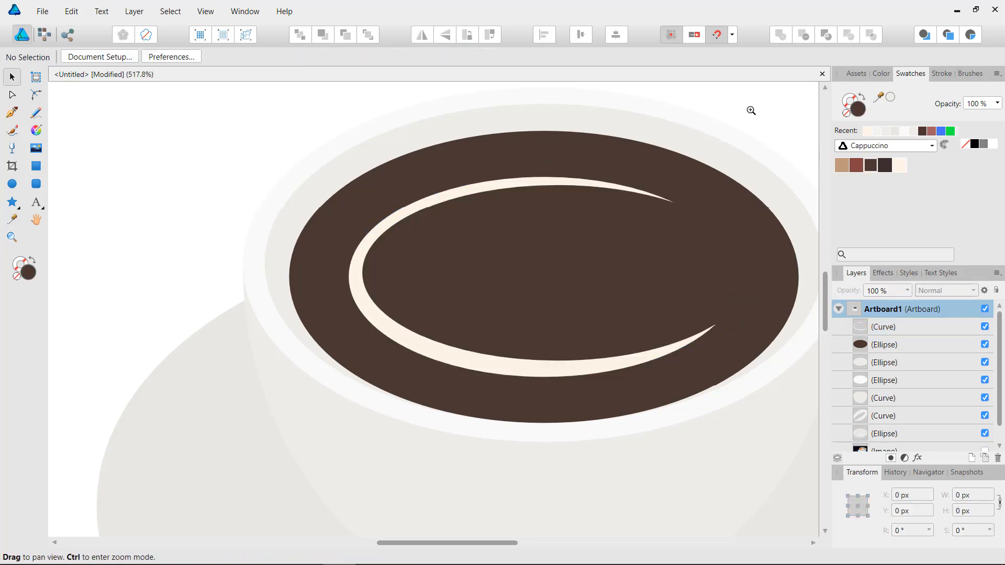
left_click_drag(751, 110, 742, 110)
left_click_drag(561, 178, 344, 148)
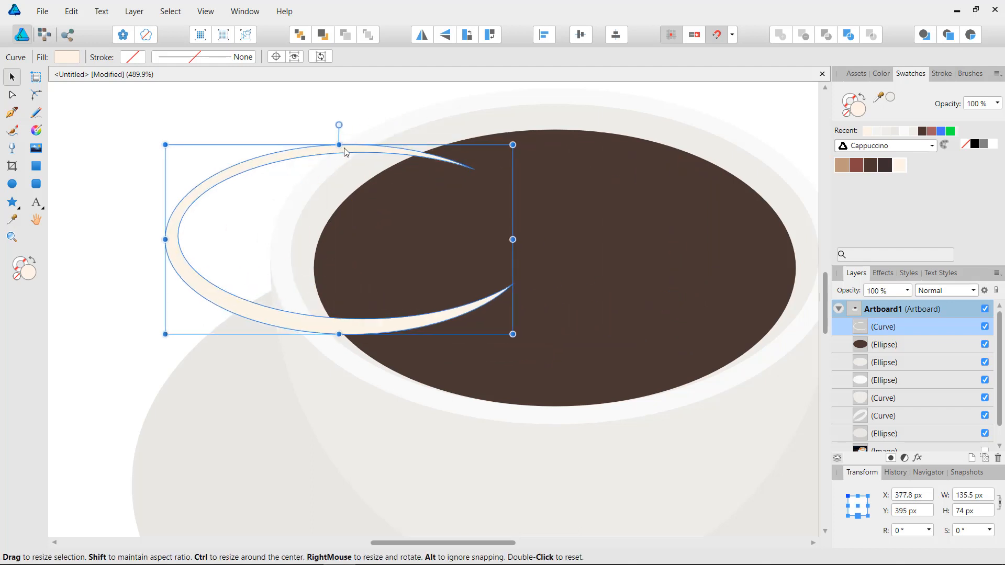
key("ctrl+z")
Step: Scale the cream crescent down about its centre to about 116.5 × 49.4 px and deselect it
left_click_drag(718, 173, 694, 203)
key("Escape")
scroll(736, 128, "down", 2)
left_click_drag(721, 140, 349, 168)
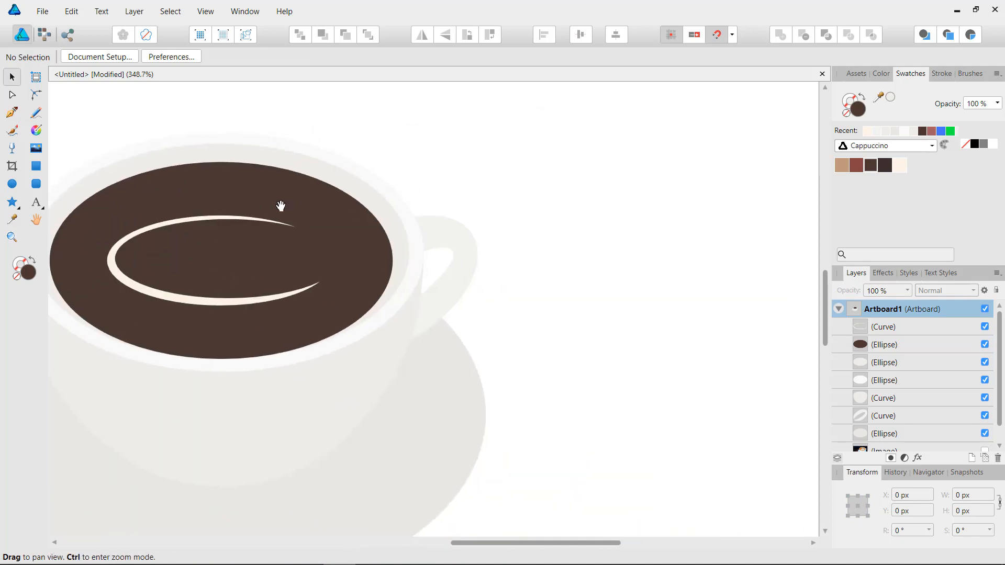
left_click_drag(280, 208, 448, 189)
Step: Duplicate the cream crescent, flip the copy horizontally, and shrink it to about 74 × 34 px nested inside the original
left_click(377, 204)
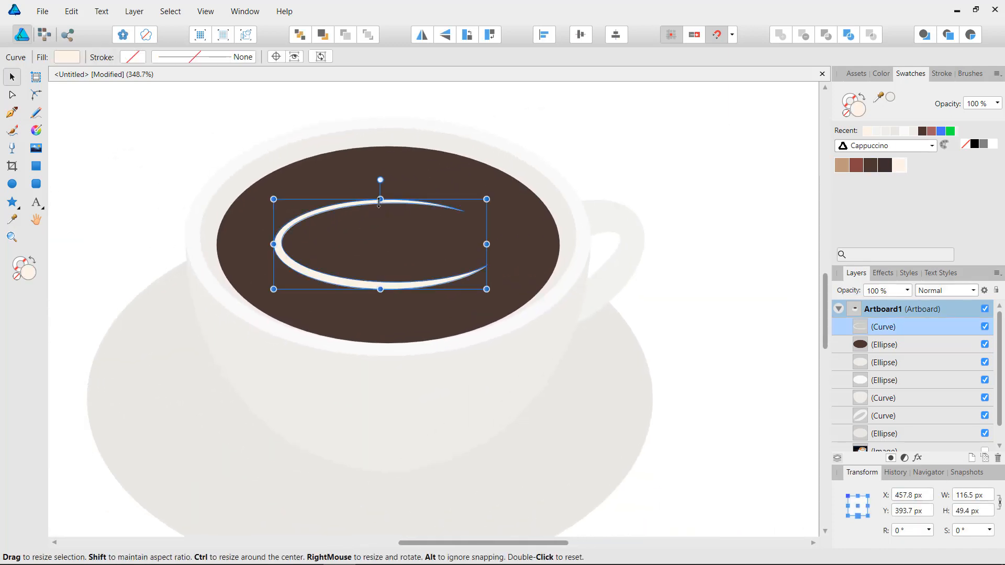
key("ctrl+j")
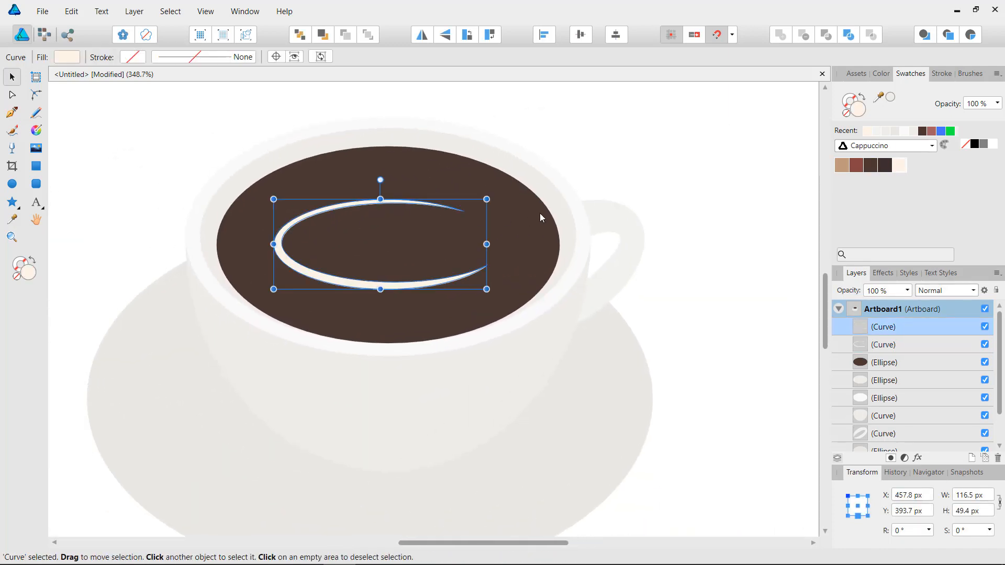
left_click(421, 35)
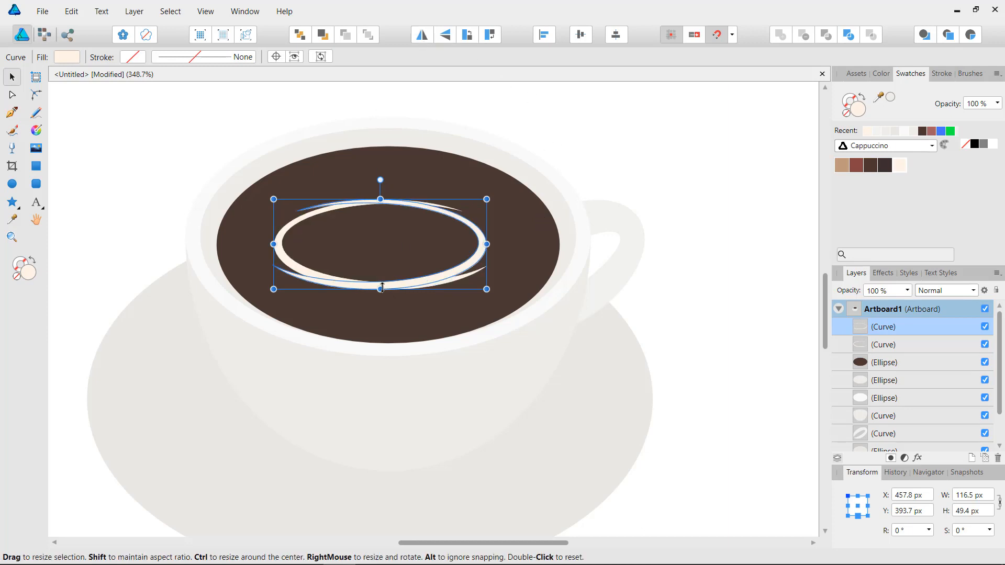
left_click_drag(273, 289, 352, 259)
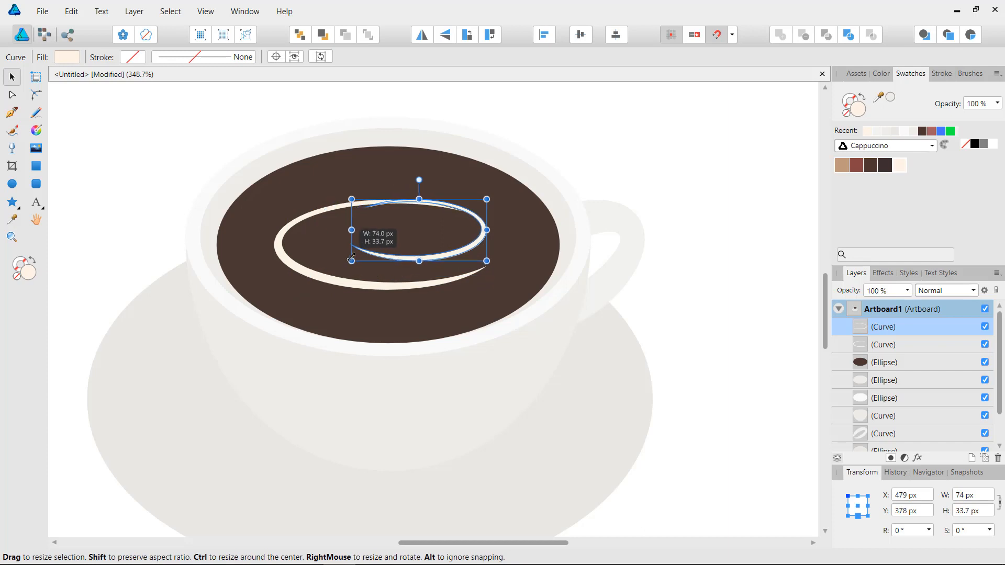
left_click_drag(436, 201, 418, 215)
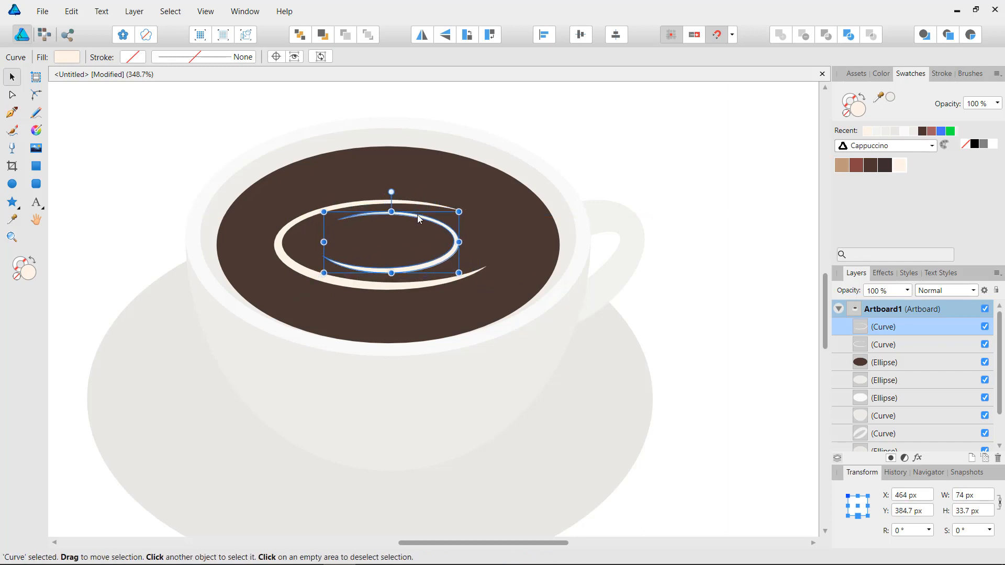
left_click(707, 147)
left_click_drag(715, 159, 607, 228)
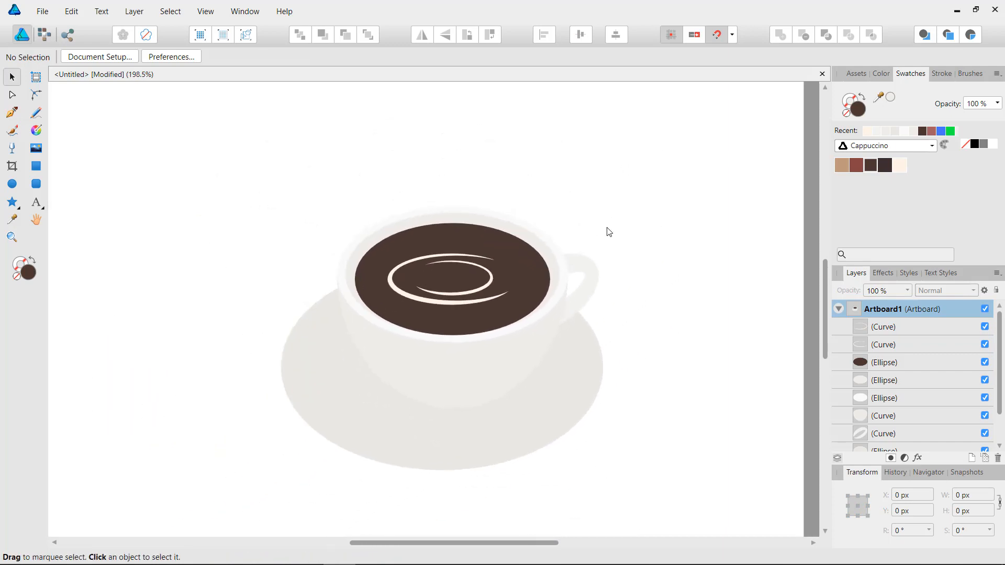
Step: Group all the cup, coffee and saucer shapes, and enlarge the group to about 369 × 302 px
key("ctrl+space")
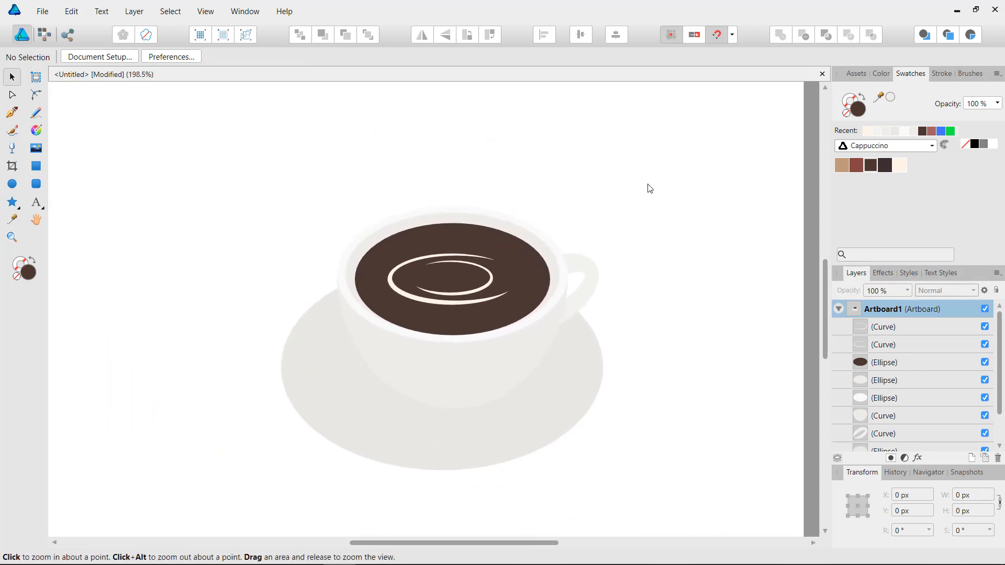
left_click_drag(650, 189, 354, 195)
left_click_drag(276, 168, 698, 475)
left_click_drag(544, 346, 503, 363)
key("ctrl+g")
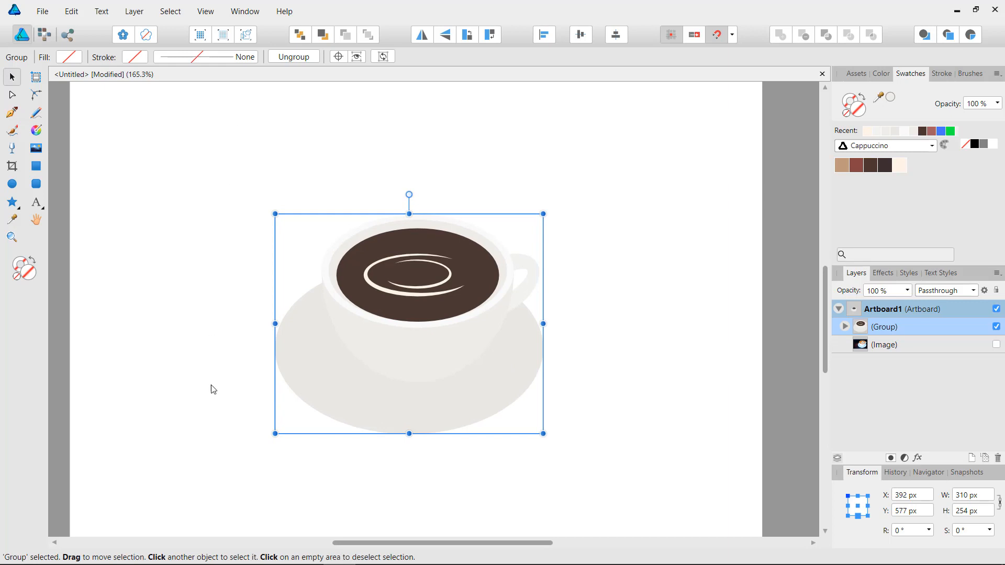
key("space")
left_click_drag(615, 176, 527, 177)
left_click(601, 186)
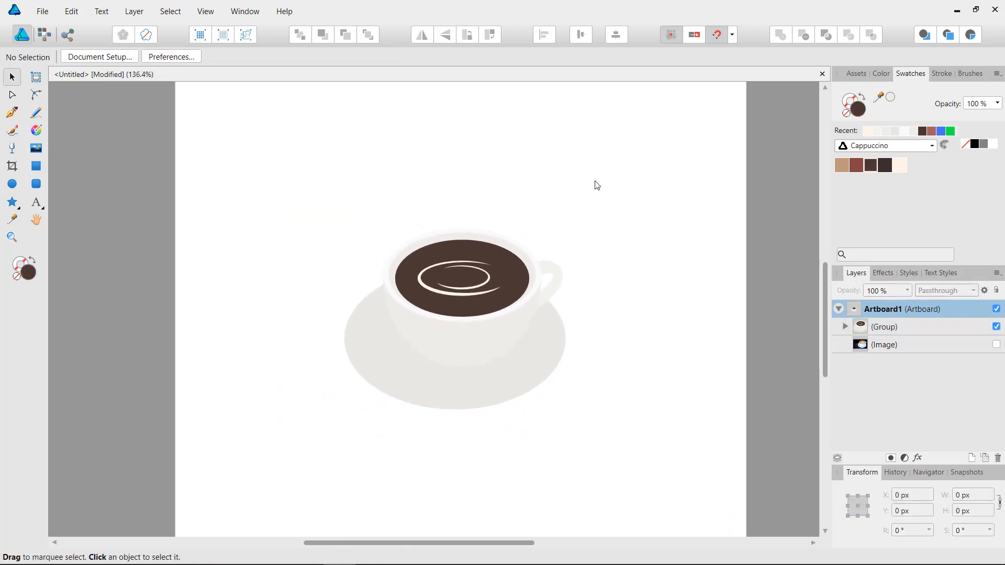
key("ctrl+1")
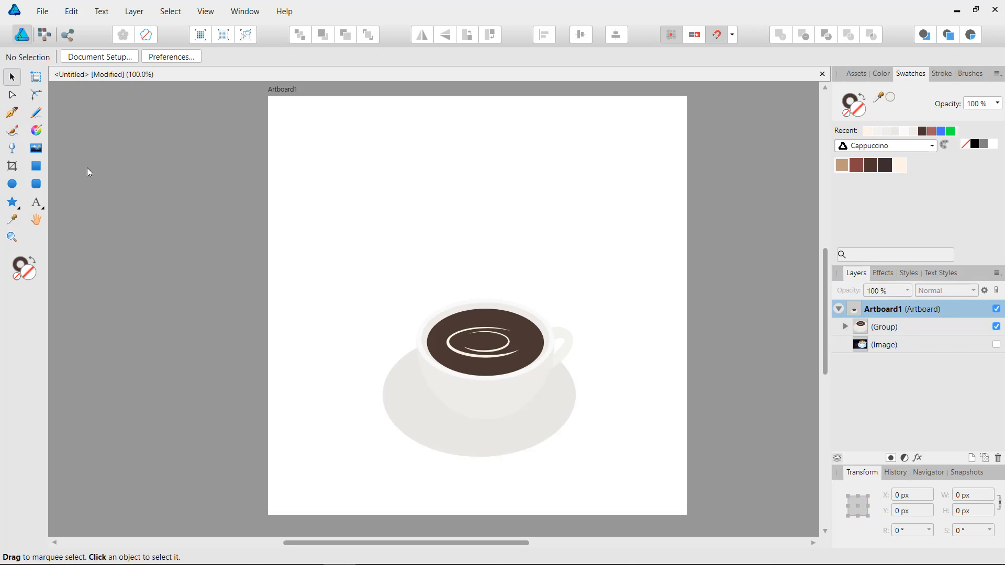
Step: Draw a tall rectangle around the cup, narrow it to about 505 × 706 px, and centre it vertically on the artboard
left_click(42, 166)
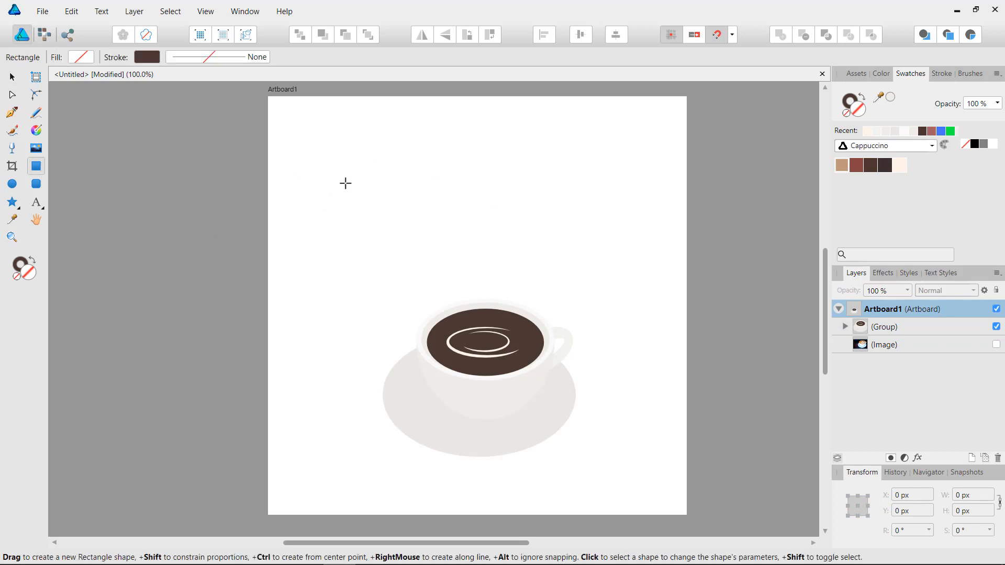
left_click_drag(336, 134, 613, 503)
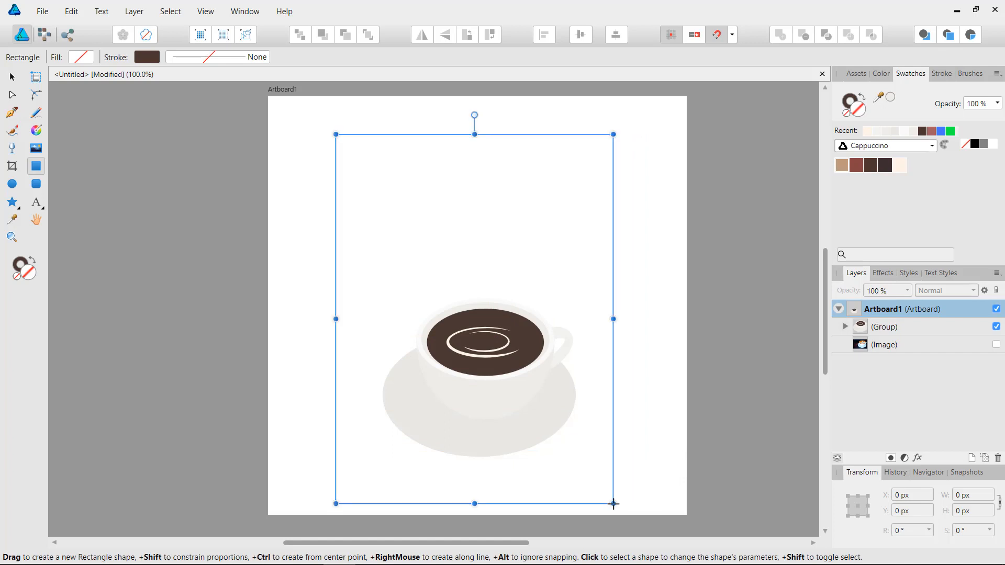
left_click(12, 77)
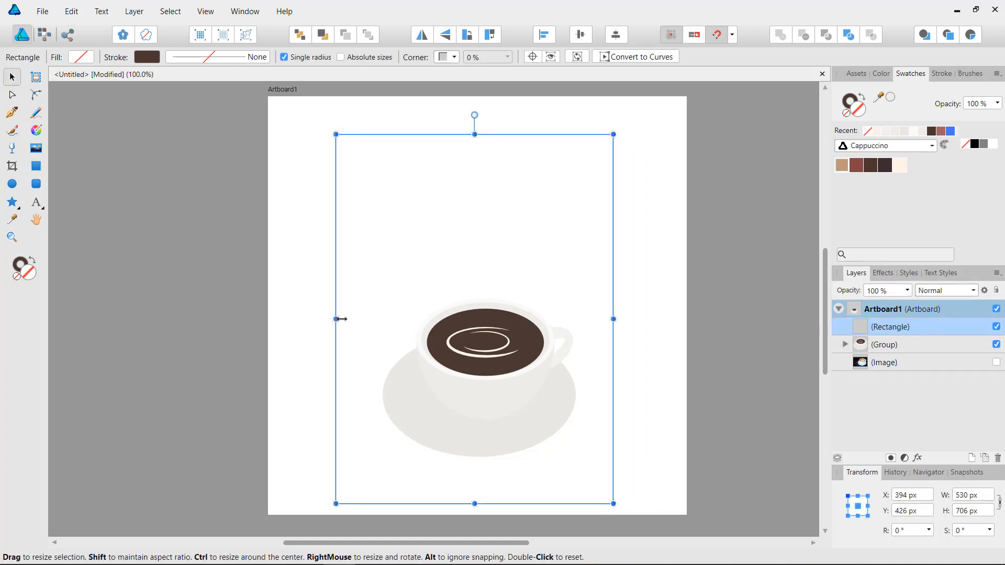
left_click_drag(337, 319, 349, 319)
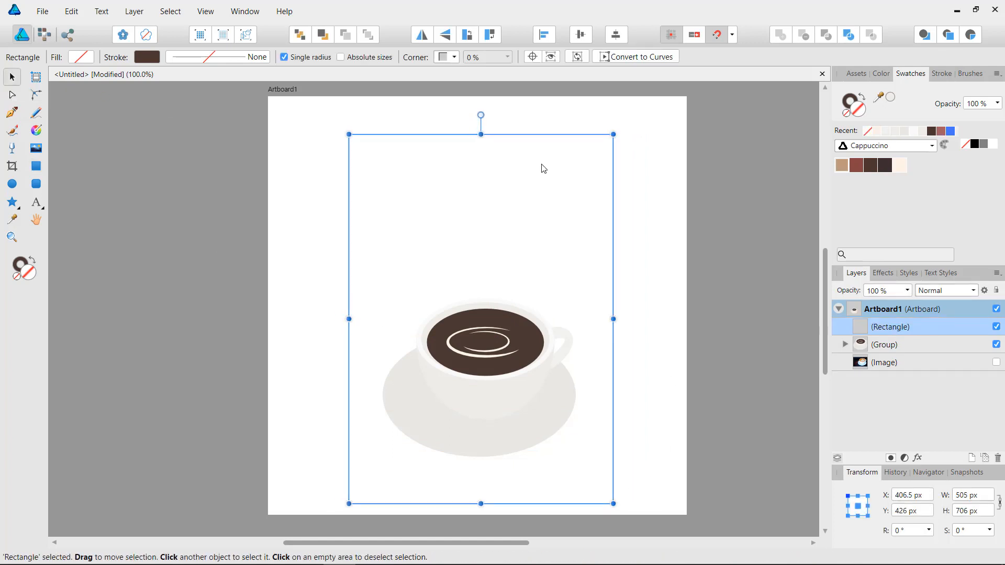
left_click_drag(517, 138, 516, 124)
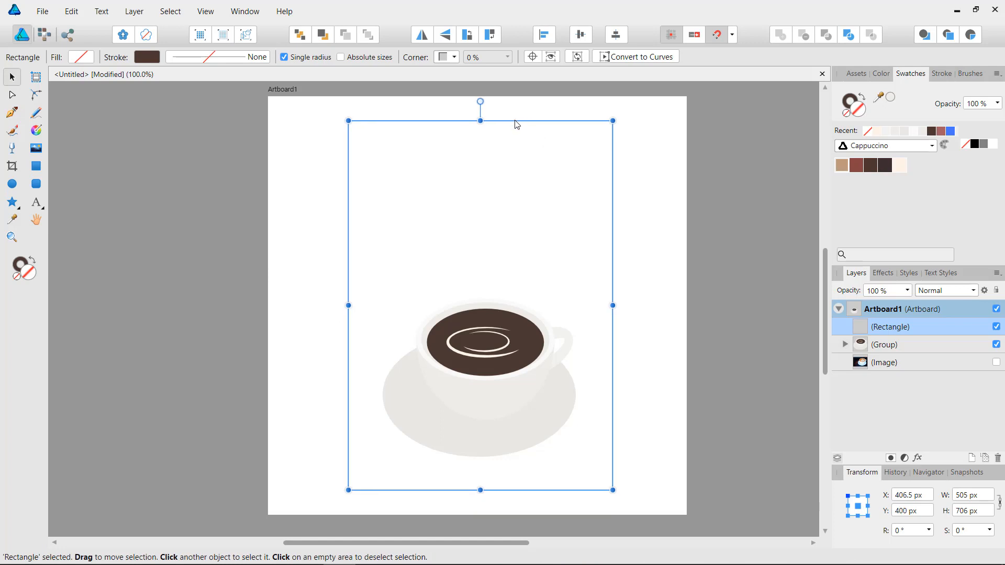
Step: Move the cup group up to about Y 503 px, and swap the tall rectangle's stroke and fill colours to make it solid dark brown
left_click(495, 361)
left_click_drag(489, 378, 491, 361)
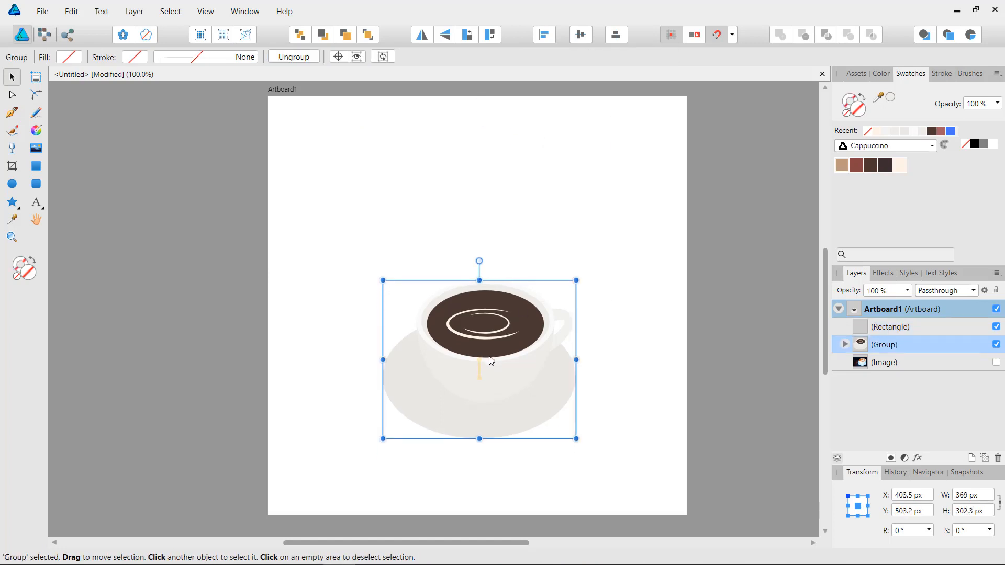
left_click(906, 329)
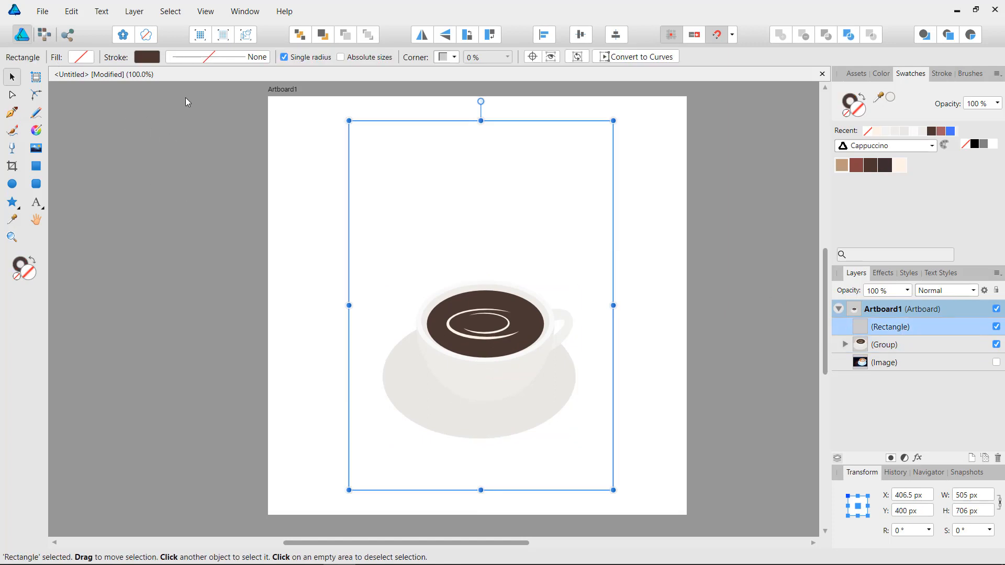
key("shift+x")
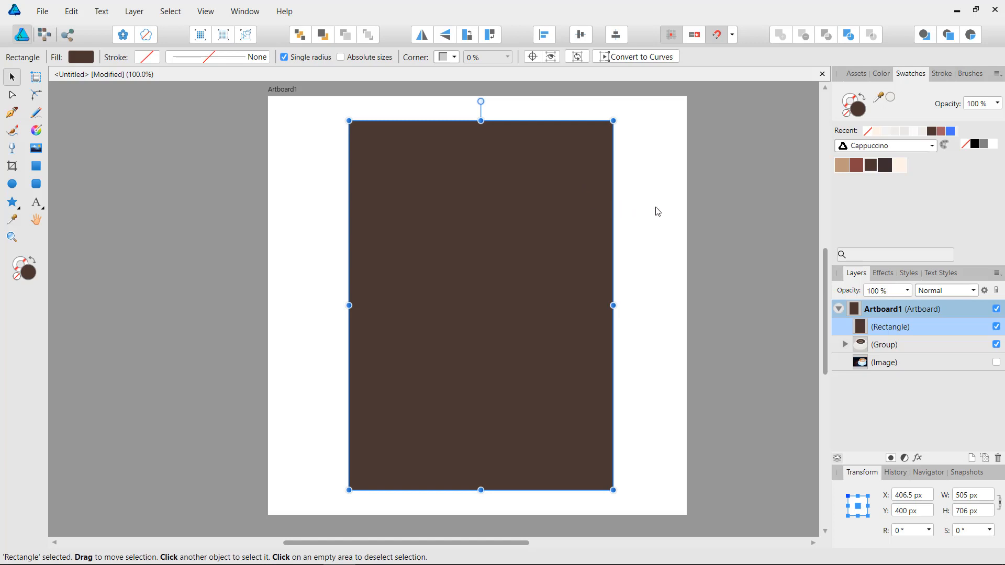
Step: Duplicate the brown rectangle, fill the copy with the palette's cream swatch, and resize it to about 427 × 541 px with a deeper lower border
key("ctrl+j")
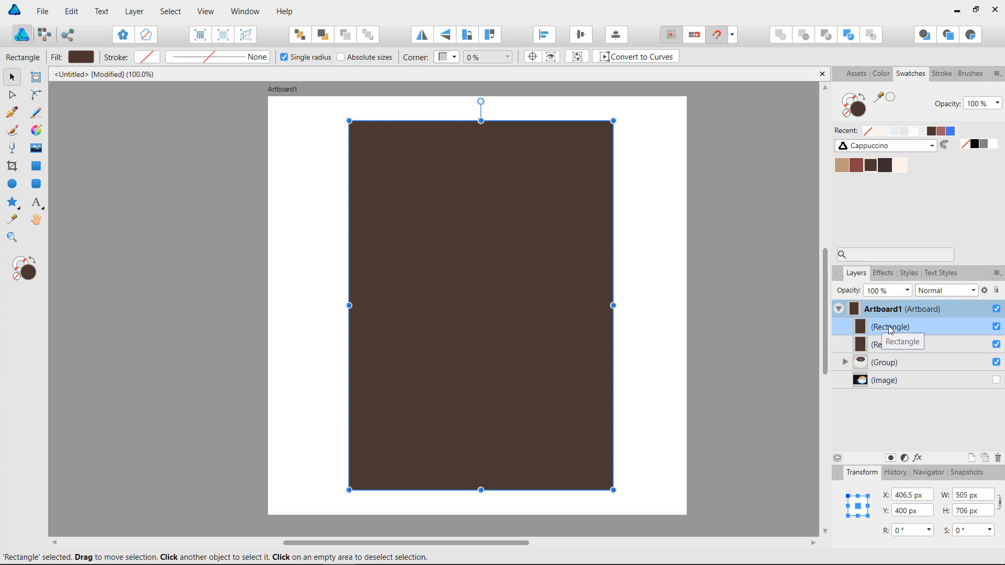
left_click(905, 165)
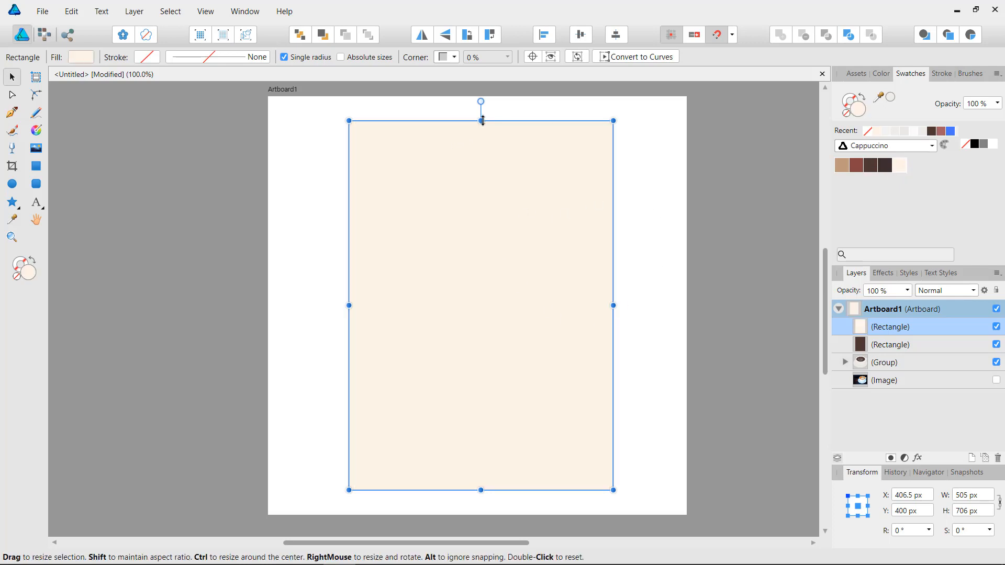
left_click_drag(481, 120, 480, 140)
left_click_drag(613, 315, 593, 315)
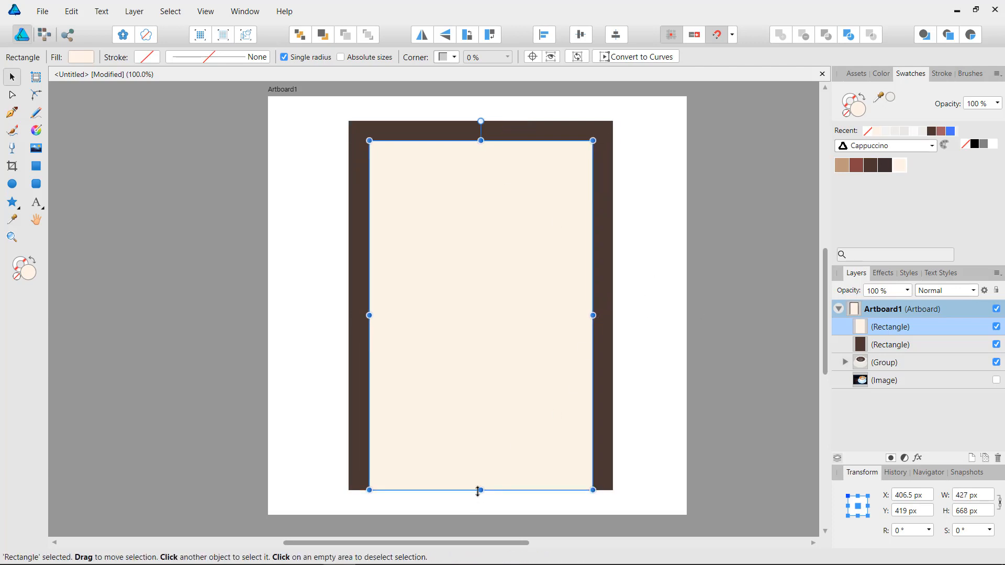
left_click_drag(482, 483, 490, 423)
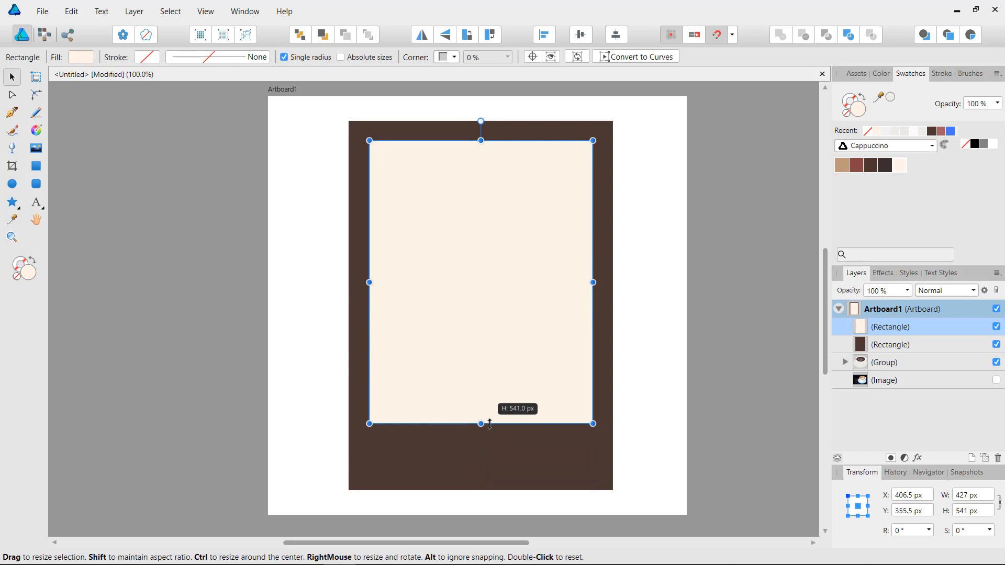
left_click_drag(490, 423, 489, 424)
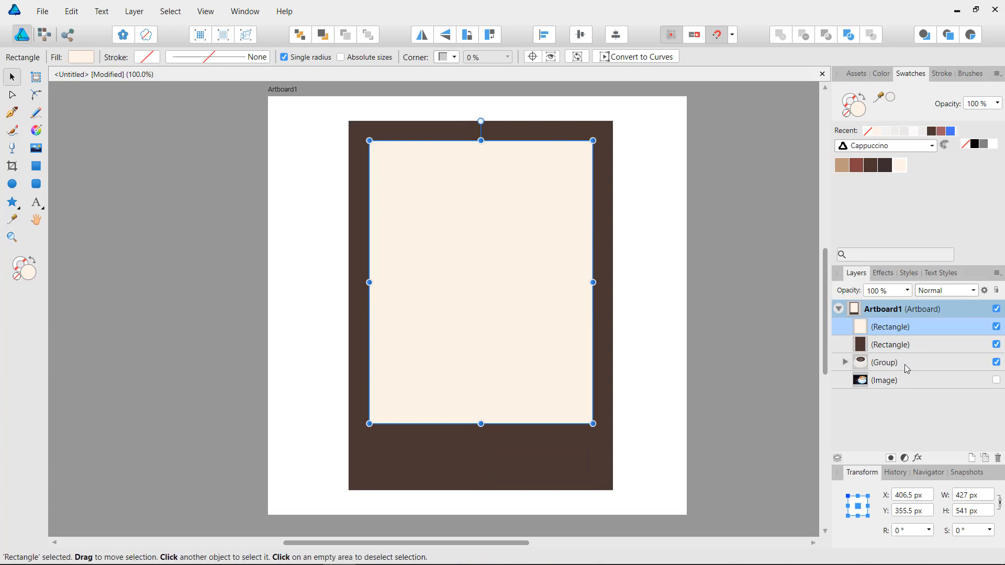
Step: Move both the cream and brown rectangles below the cup group in the stacking order, and deselect them
left_click(884, 345, "shift")
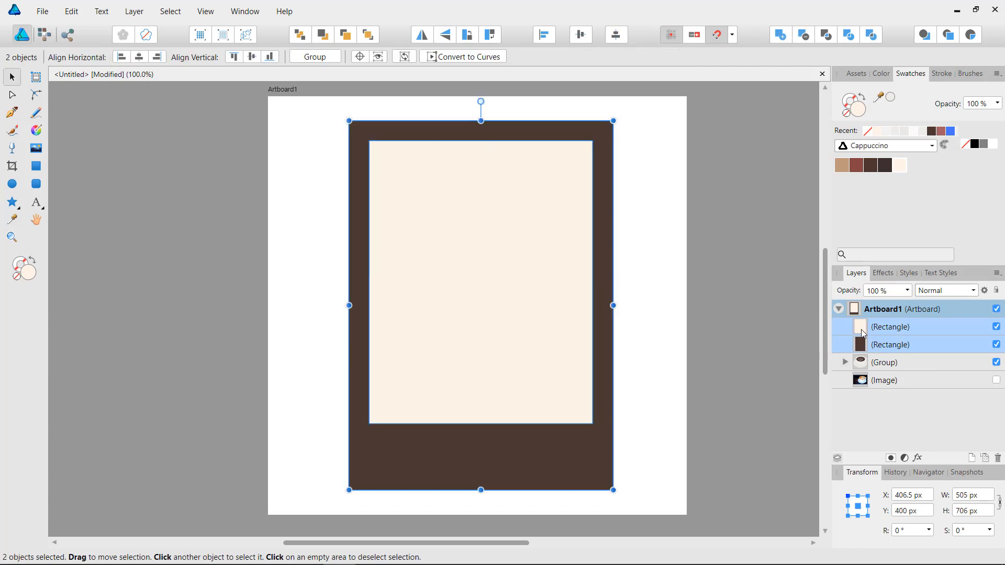
left_click_drag(862, 364, 861, 372)
left_click_drag(863, 375, 863, 372)
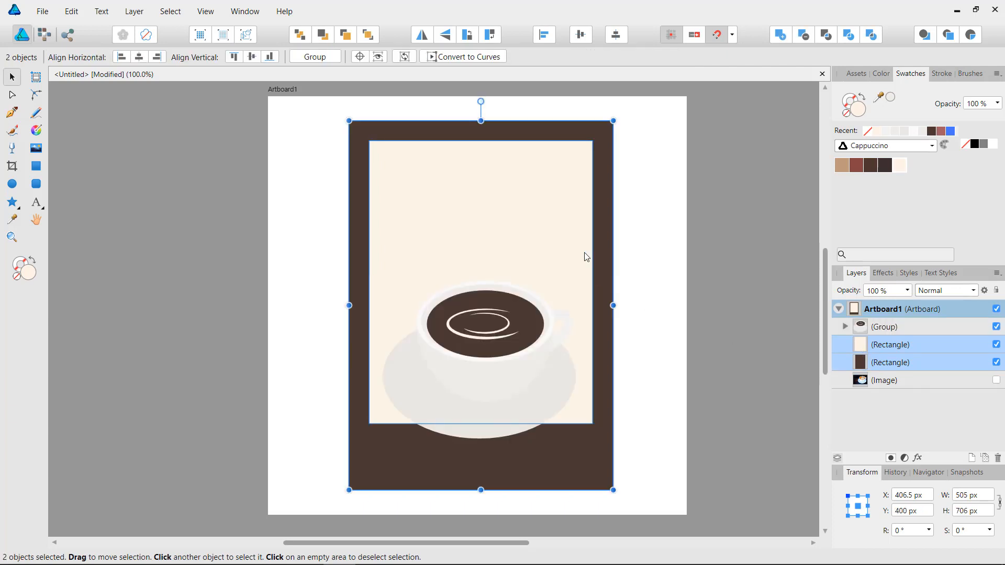
left_click(726, 247)
Step: Move the cup group up onto the cream rectangle's lower edge, and extend that rectangle downward to about 555 px tall
left_click(484, 340)
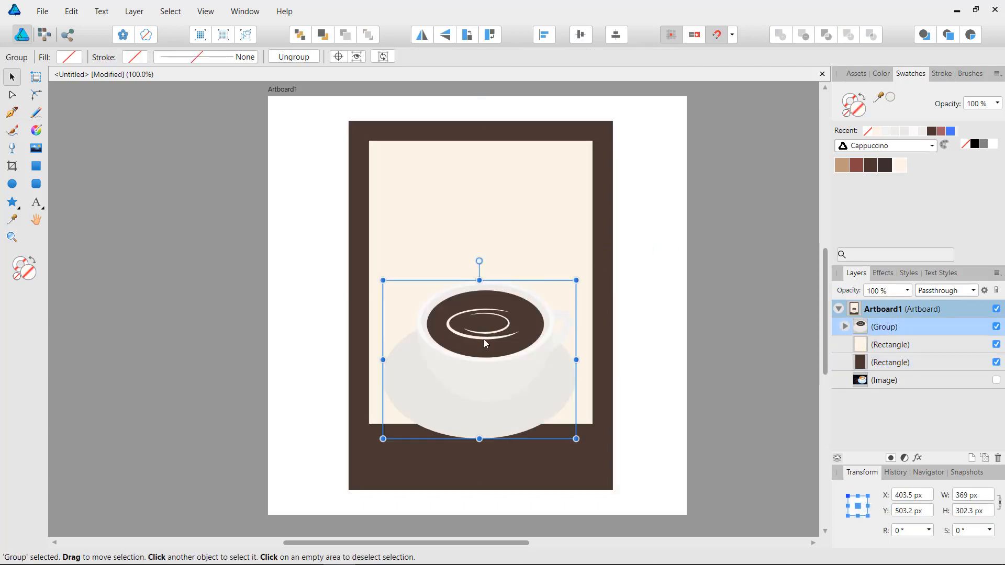
left_click_drag(483, 339, 482, 325)
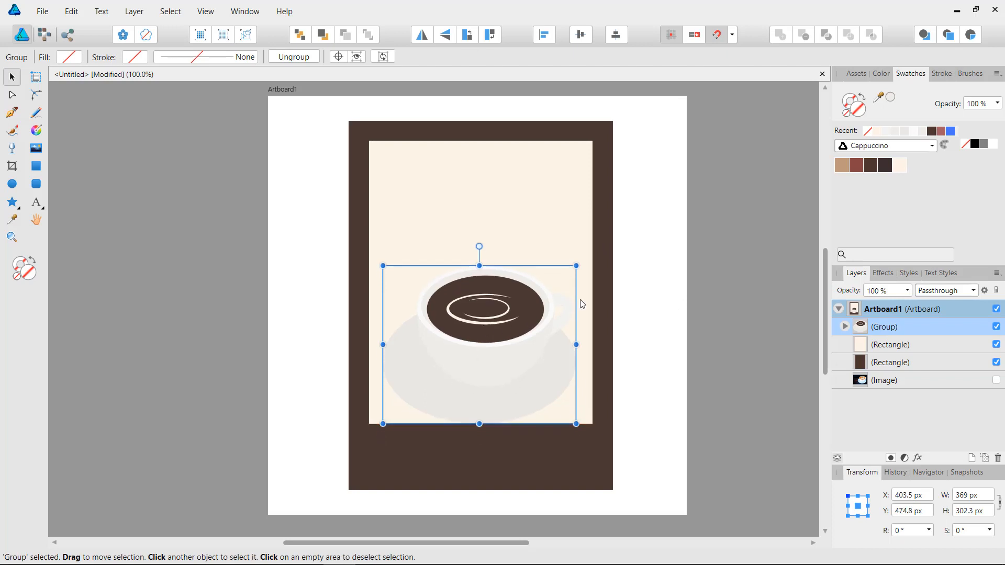
key("ctrl+d")
left_click(518, 193)
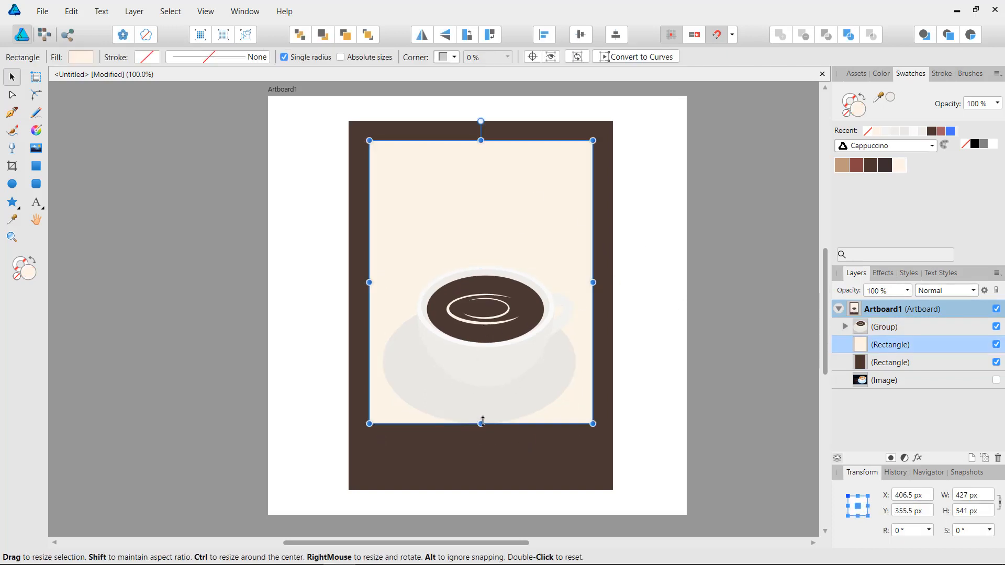
left_click_drag(480, 423, 481, 430)
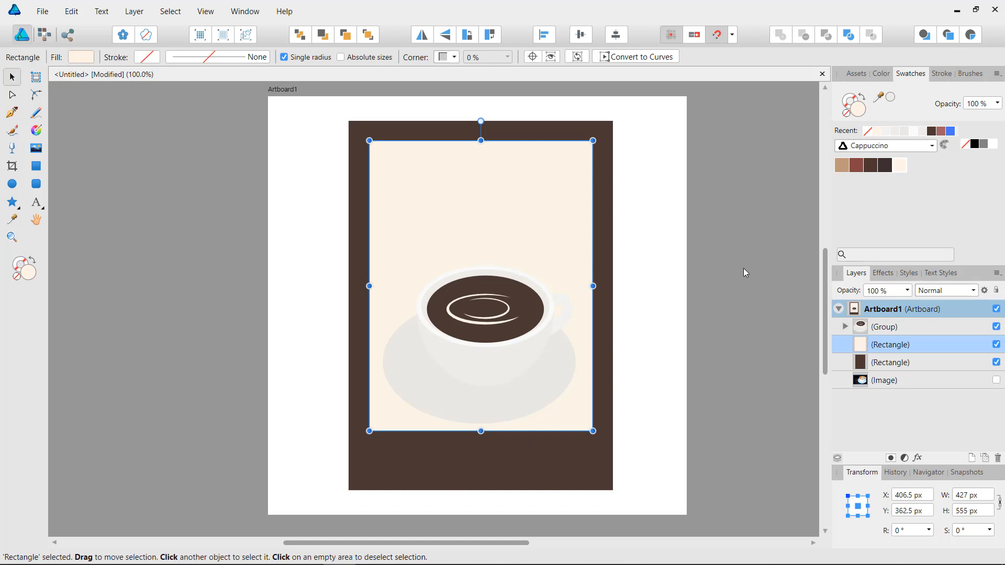
Step: Move the cup group down to about Y 489 px so the saucer meets the inner cream rectangle's lower edge, and deselect it
left_click(743, 268)
left_click_drag(471, 314, 471, 321)
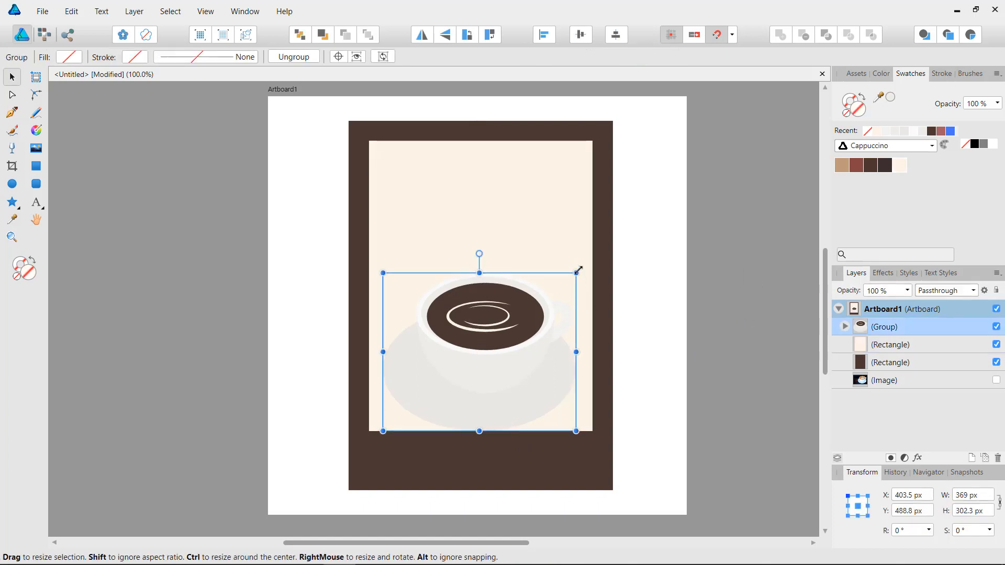
left_click(738, 237)
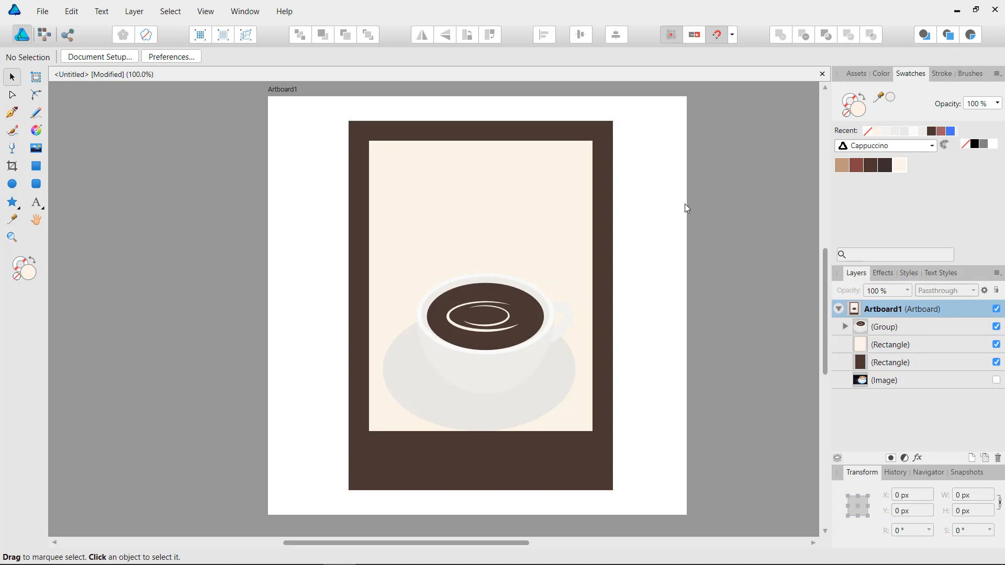
Step: Fill the outer brown frame rectangle with the palette's cream swatch, and deselect it
left_click(606, 129)
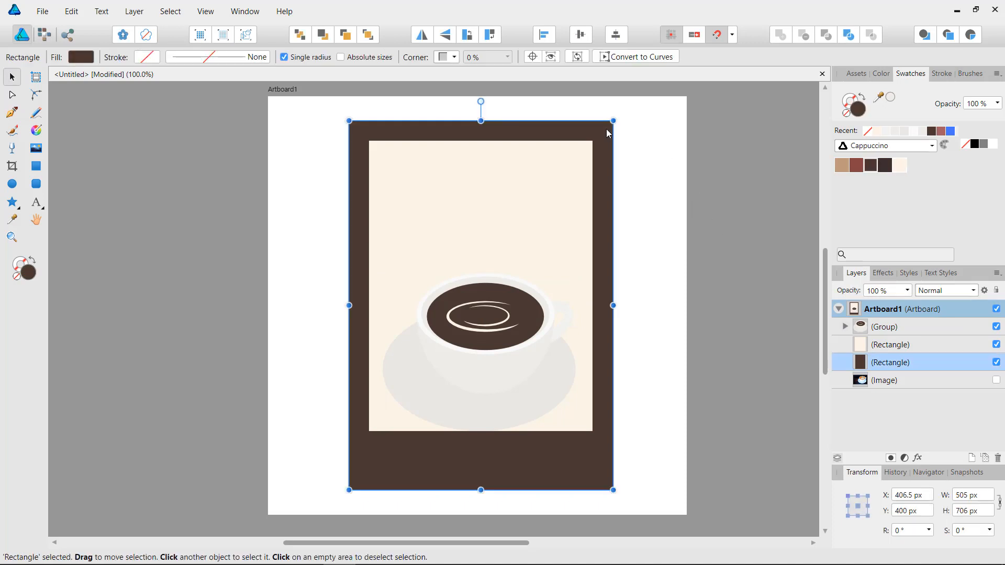
left_click(900, 164)
left_click(709, 202)
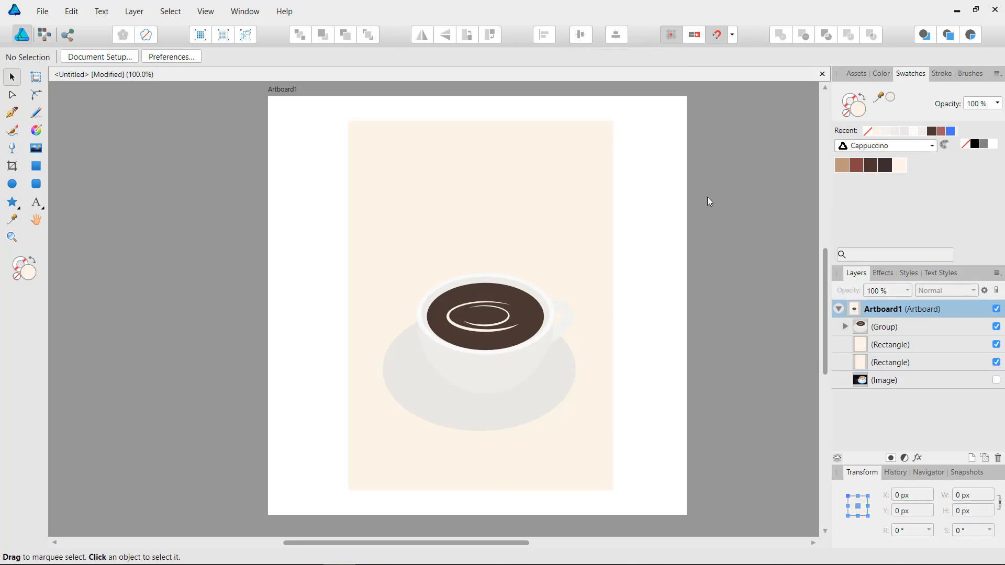
Step: Duplicate the inner cream rectangle, and narrow the copy and the original into adjoining left and right halves about 213 and 214 px wide
left_click(555, 174)
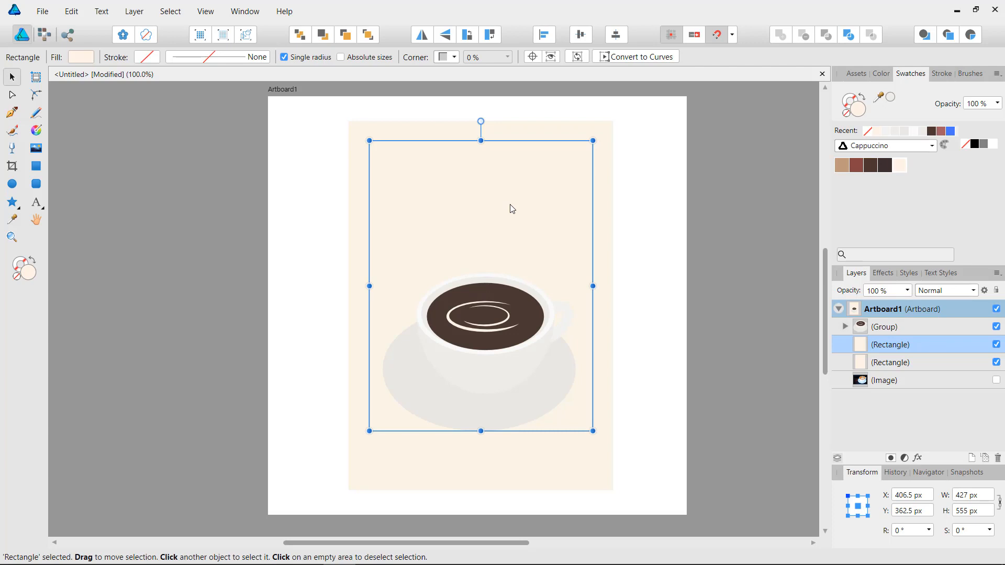
key("ctrl+j")
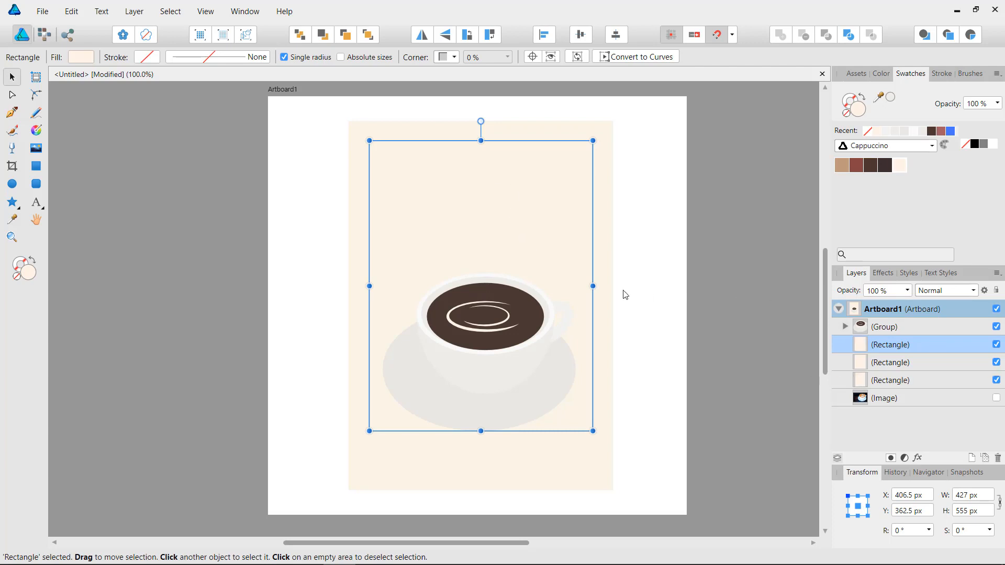
left_click_drag(583, 284, 481, 281)
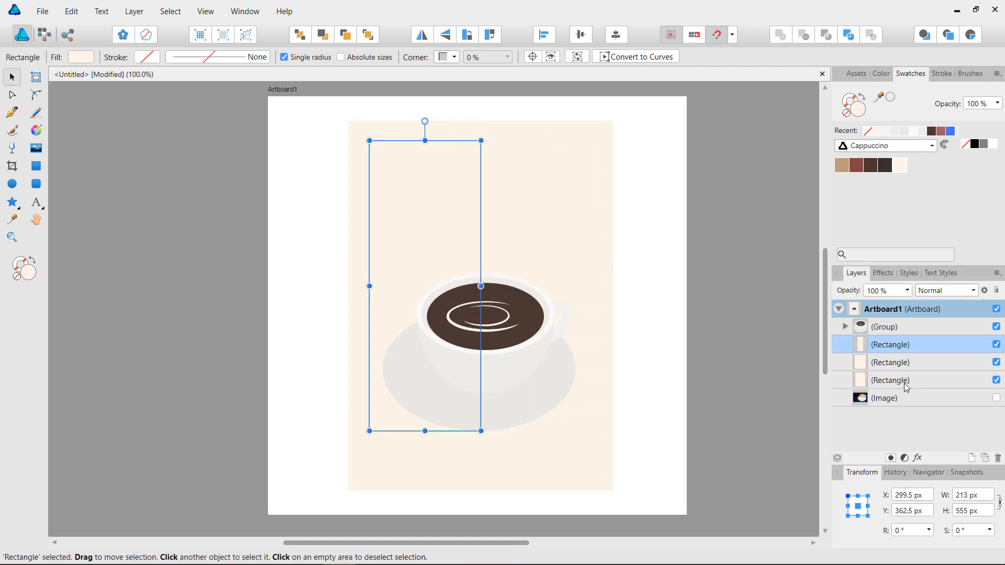
left_click(885, 363)
left_click_drag(375, 287, 481, 286)
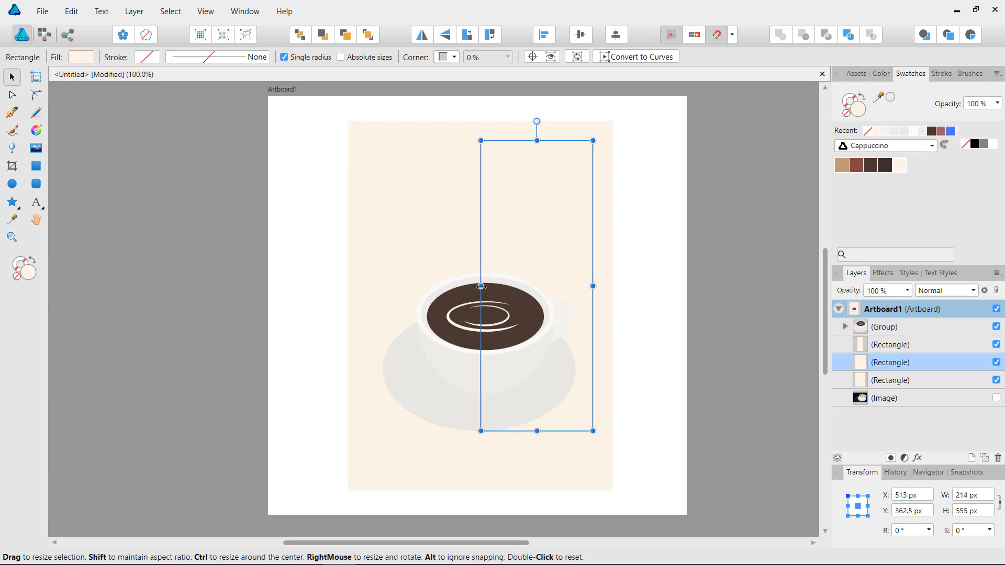
Step: Fill the left half rectangle with the palette's tan swatch and the right half with the reddish-brown swatch
left_click(443, 162)
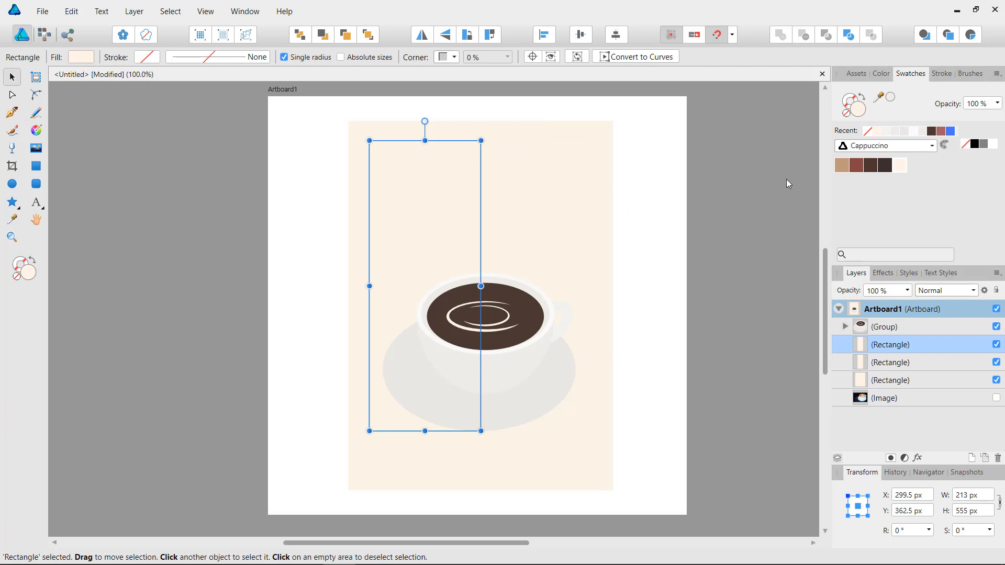
left_click(847, 169)
left_click(549, 180)
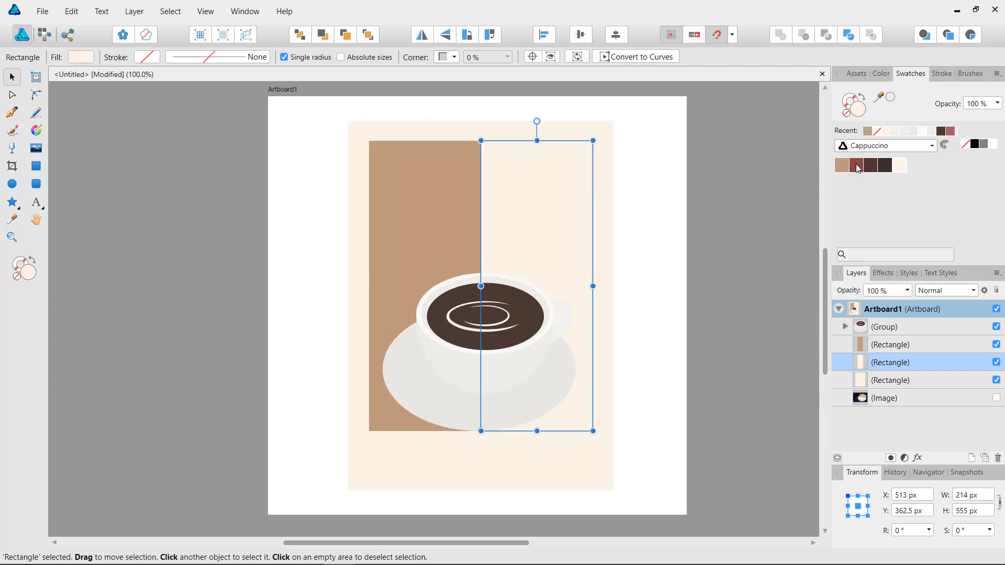
left_click(856, 166)
left_click(733, 218)
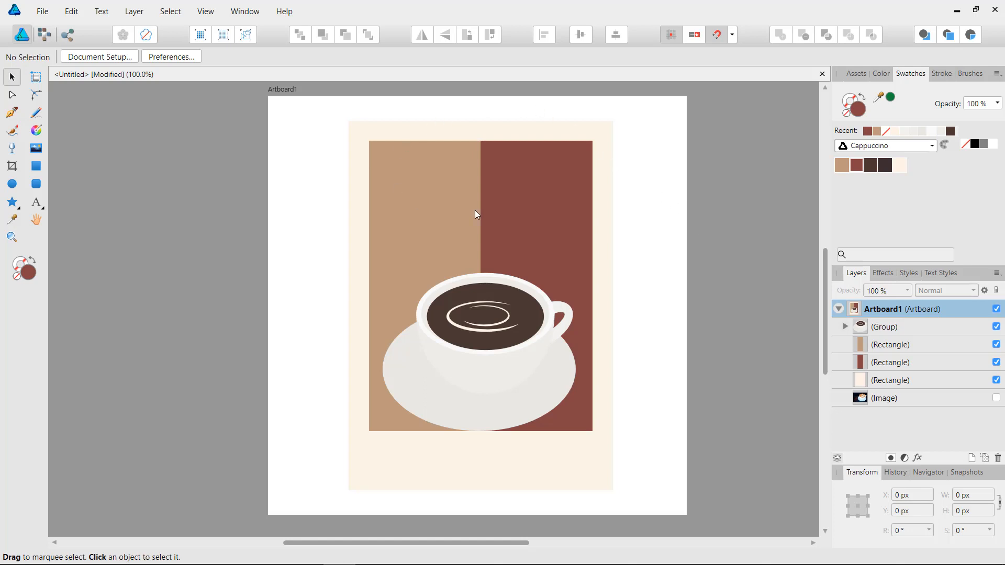
Step: Try the palette's reddish-brown, two dark brown and cream swatches as the left half rectangle's fill
left_click(469, 190)
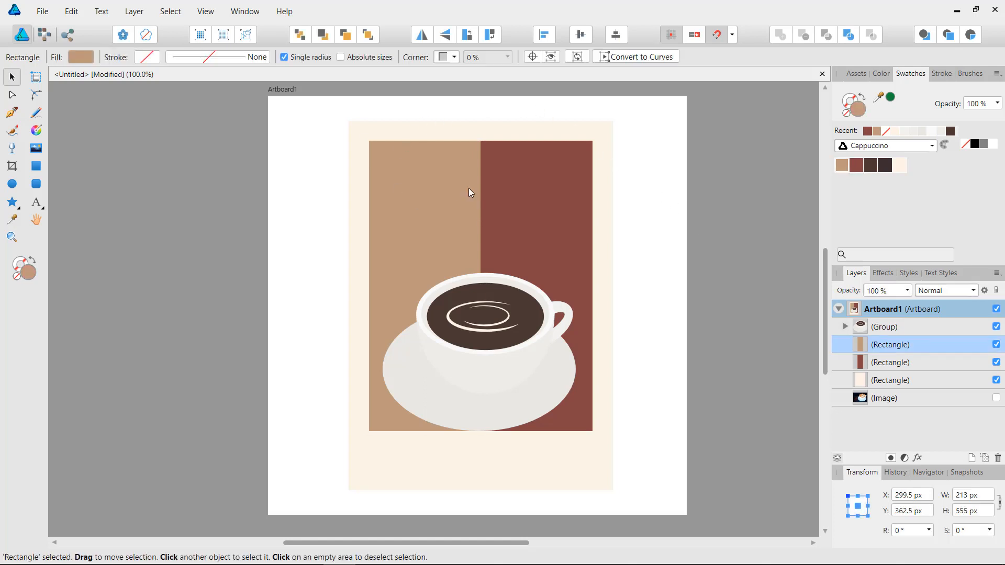
left_click(856, 165)
left_click(870, 165)
left_click(884, 166)
left_click(897, 167)
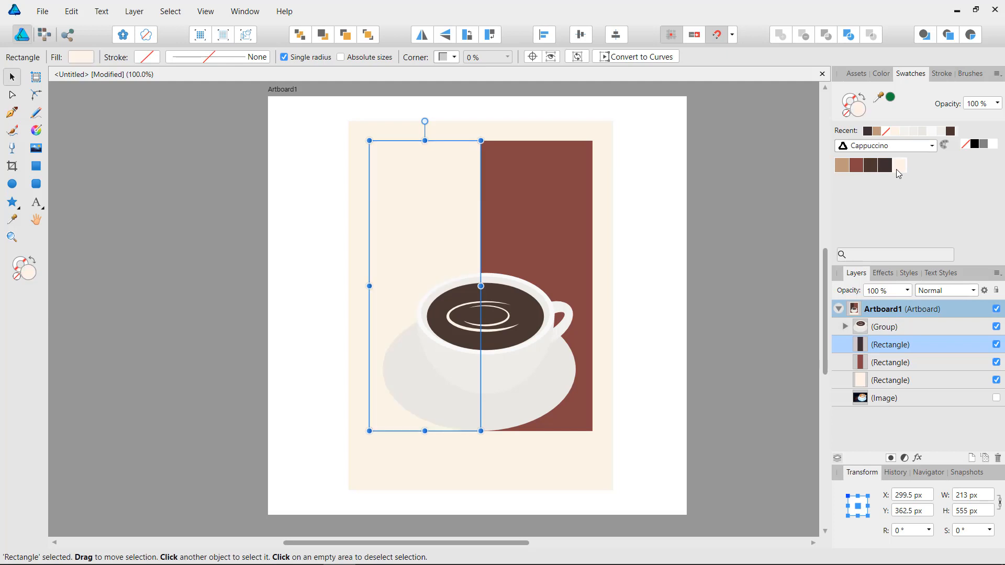
Step: Give the left half rectangle the reddish-brown Cappuccino 2 fill, and shift its hue to 115 to make it green
left_click(856, 166)
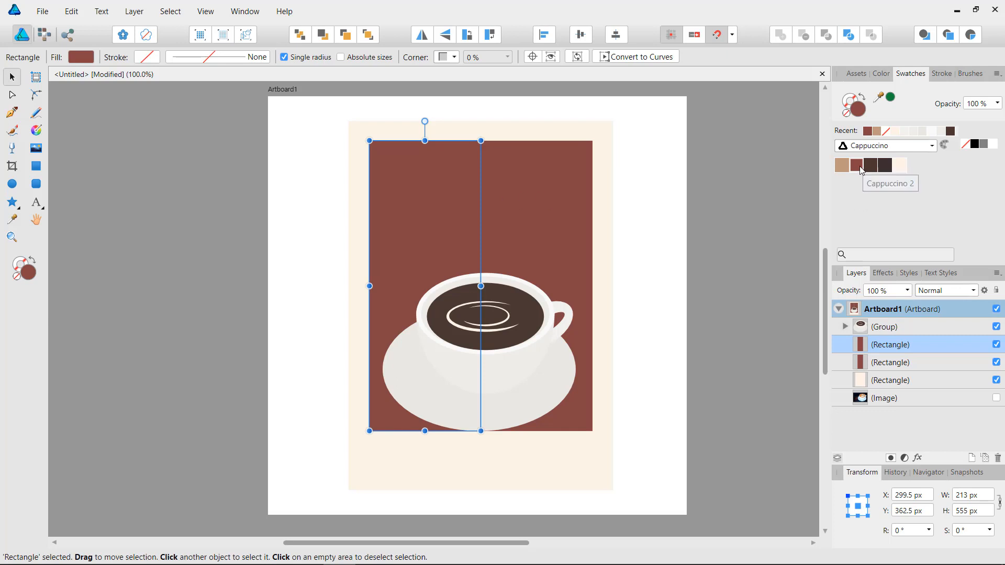
double_click(30, 274)
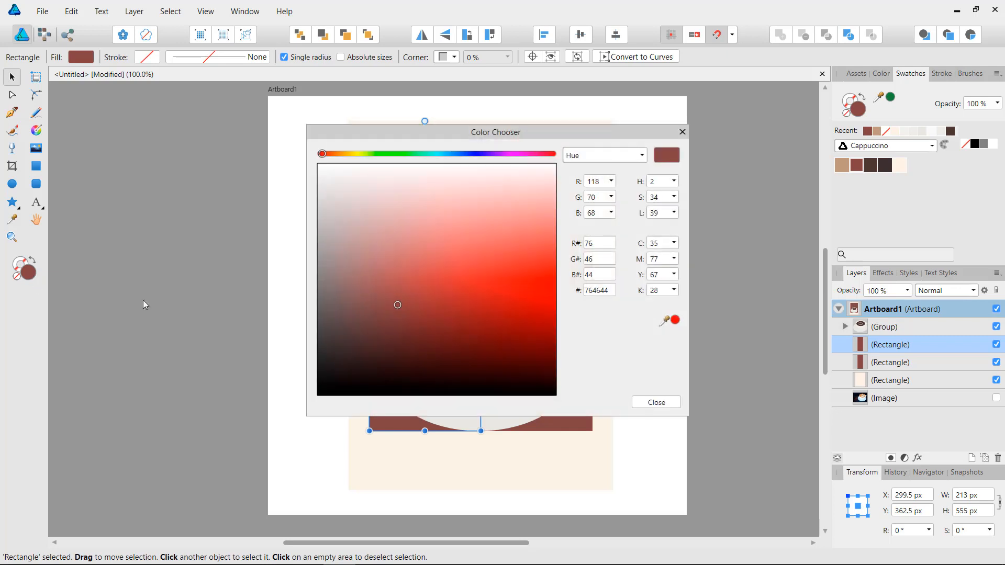
left_click_drag(444, 131, 664, 82)
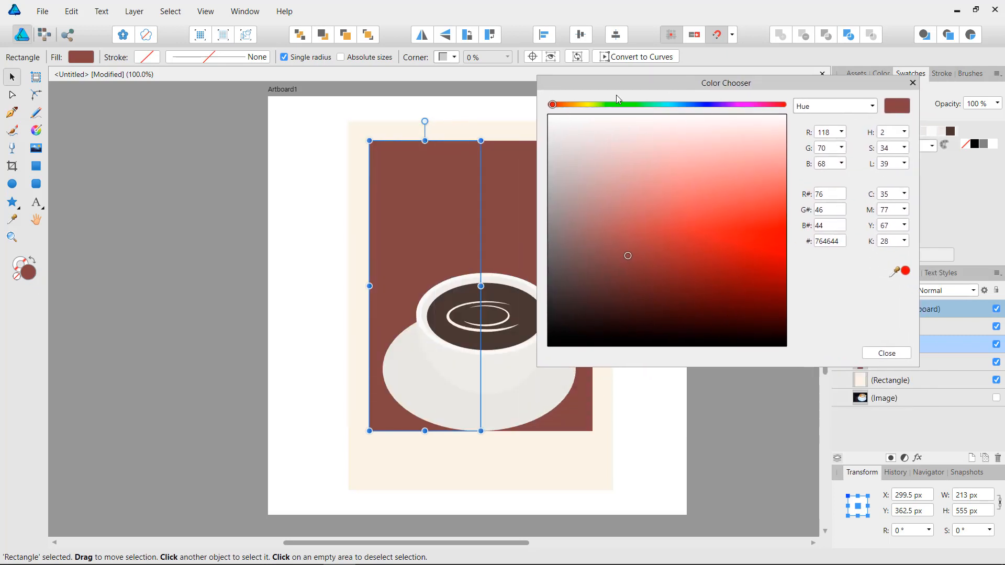
left_click_drag(553, 105, 625, 118)
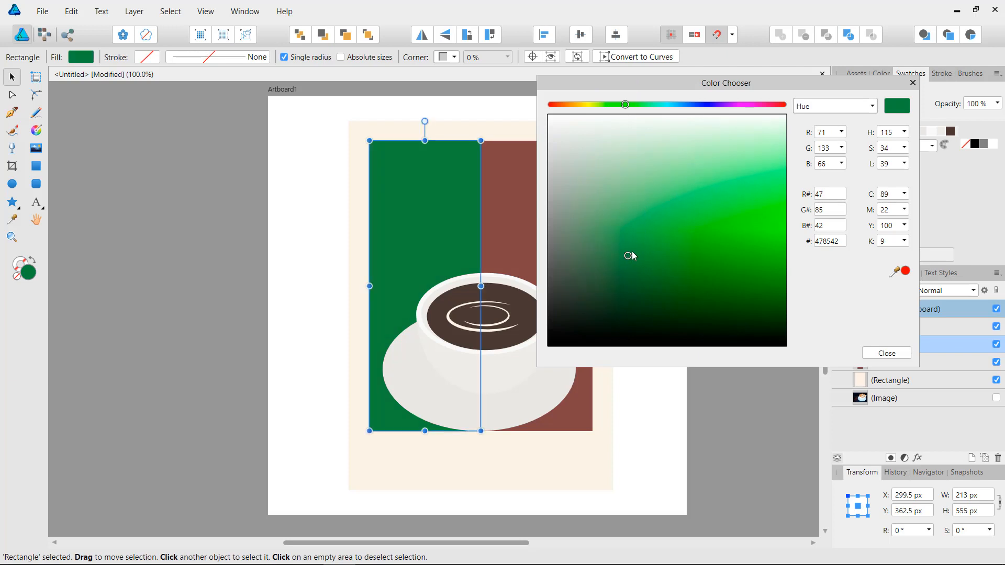
mouse_move(624, 105)
left_mouse_down()
mouse_move(607, 107)
mouse_move(638, 111)
mouse_move(610, 114)
mouse_move(626, 115)
left_mouse_up()
left_click_drag(658, 84, 569, 59)
left_click(798, 329)
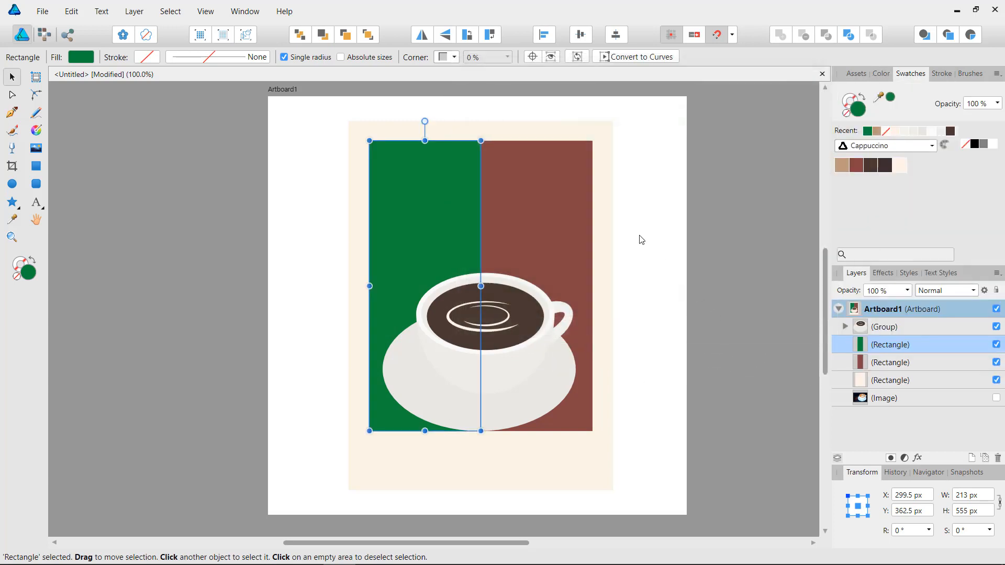
Step: Open the Color Chooser for the right half rectangle's fill, and place it clear of the artwork
left_click(568, 178)
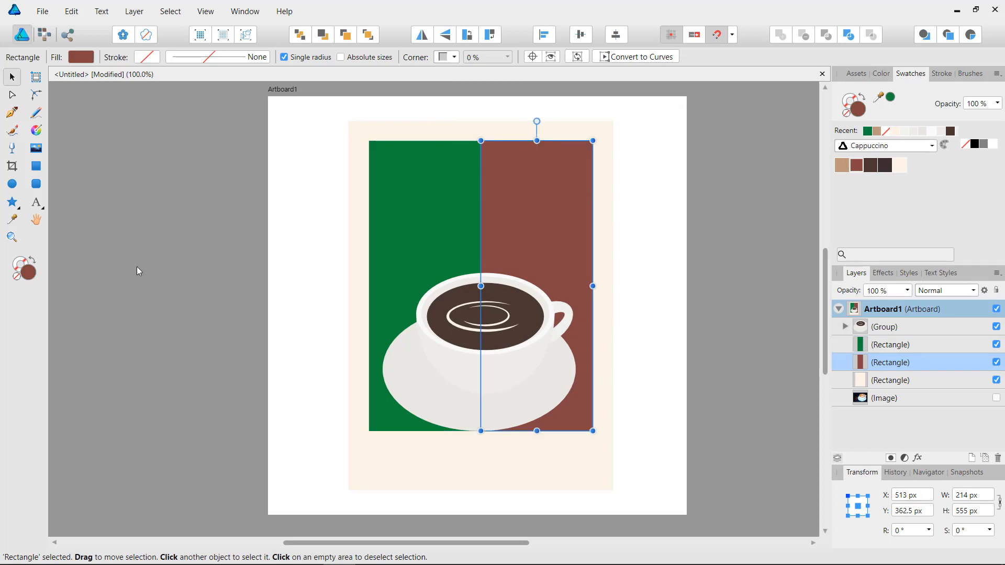
double_click(33, 276)
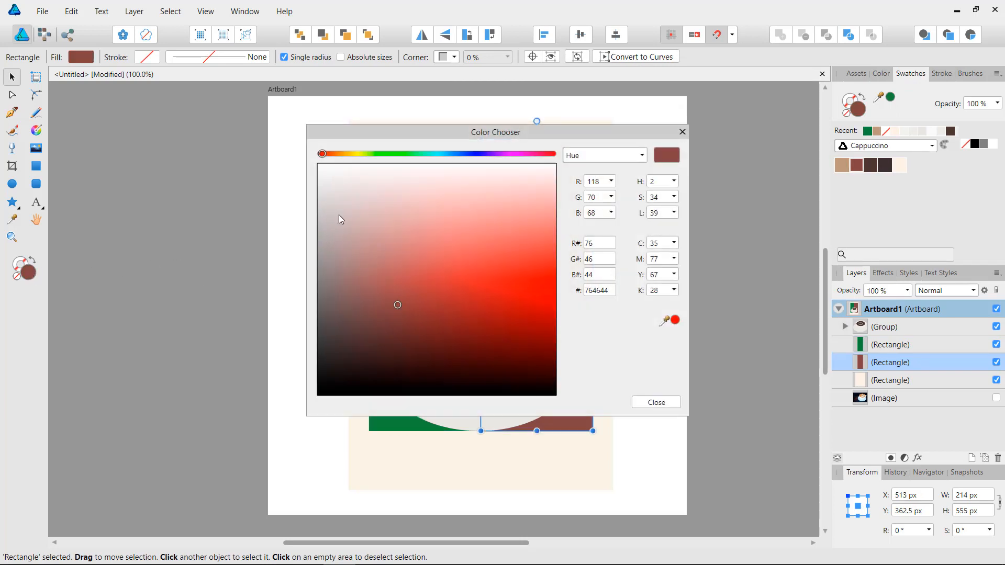
left_click_drag(413, 134, 716, 73)
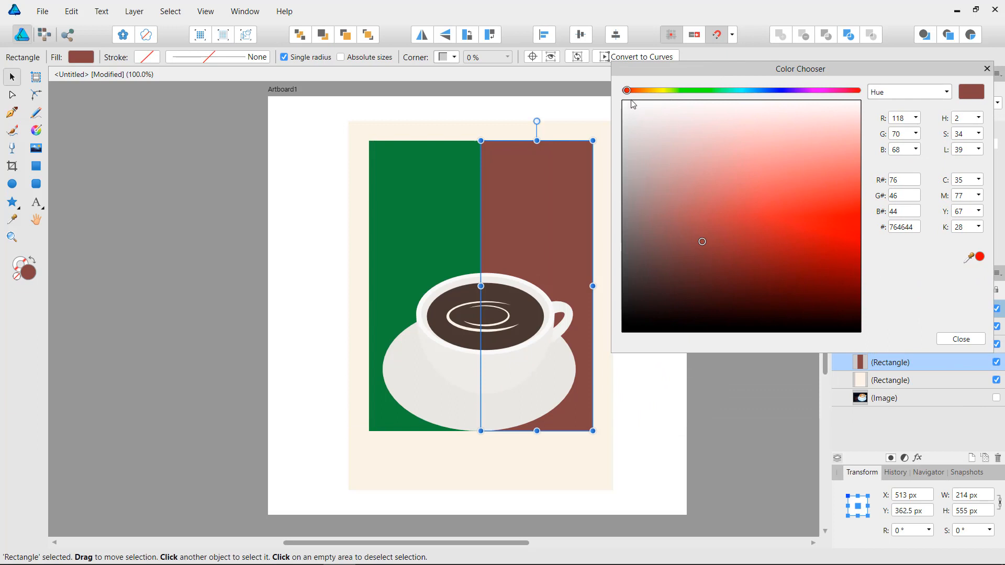
Step: Try shifting the hue of the right half rectangle's fill to 360
left_click_drag(627, 90, 856, 91)
left_click_drag(773, 73, 747, 30)
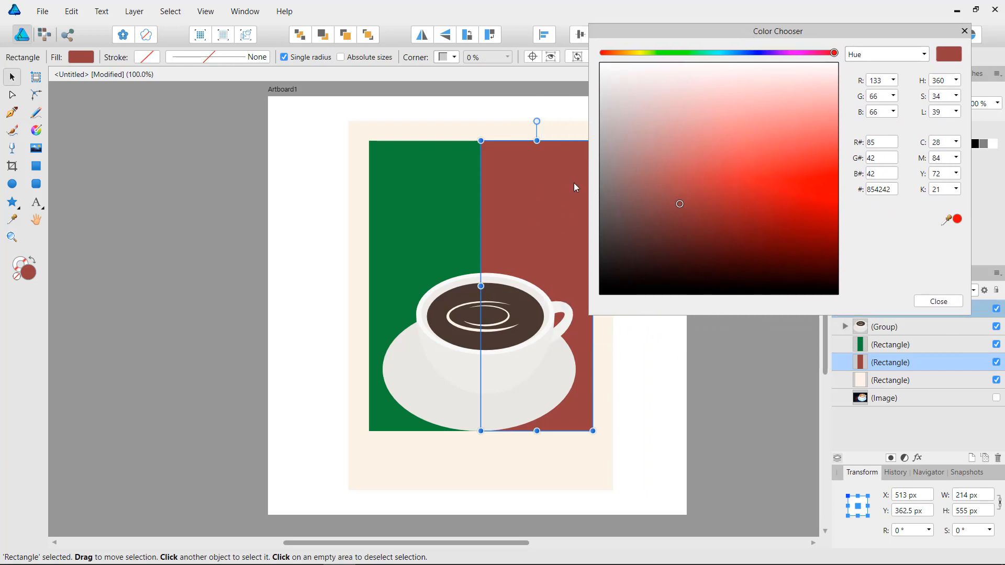
left_click_drag(677, 33, 727, 41)
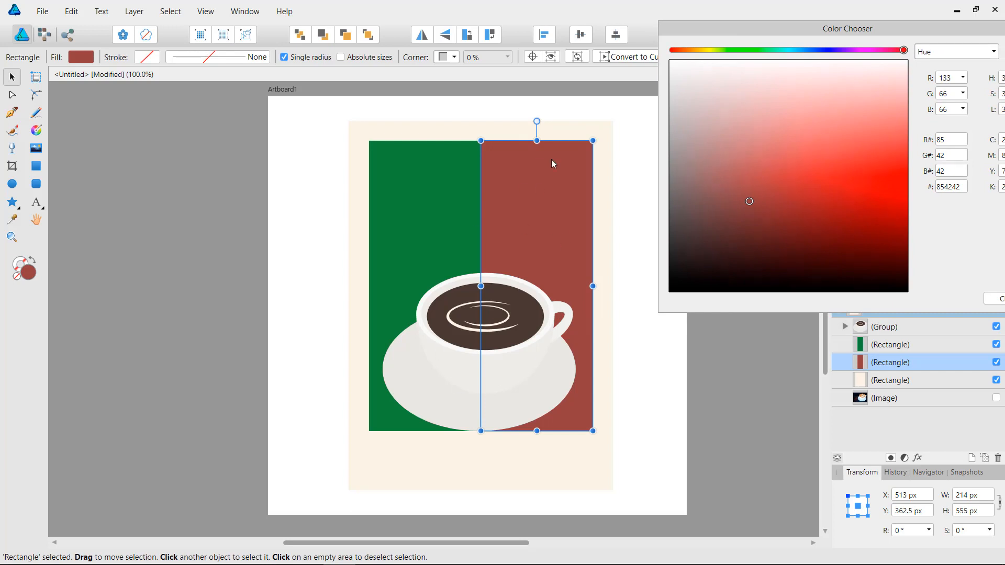
left_click_drag(841, 30, 743, 20)
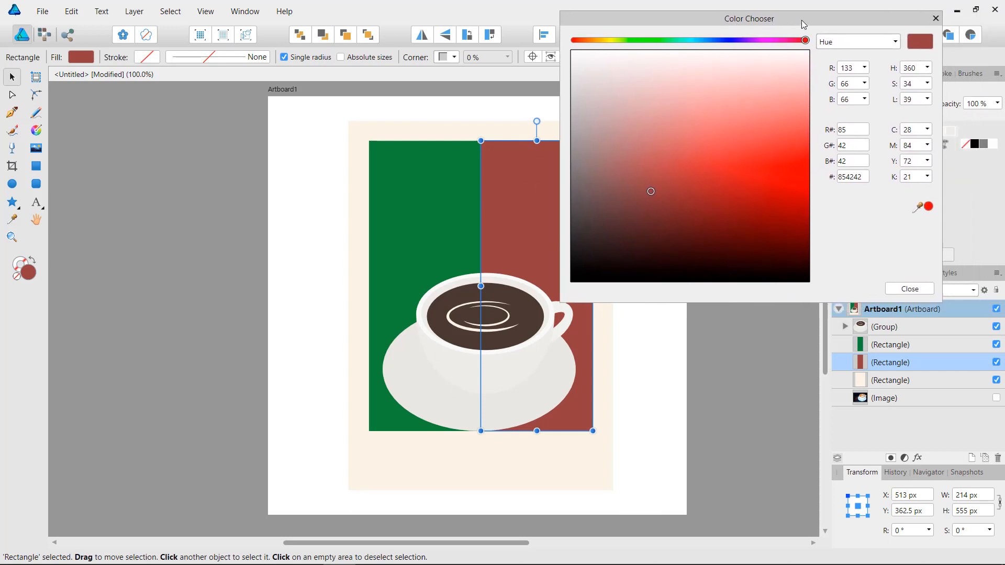
left_click_drag(828, 23, 880, 63)
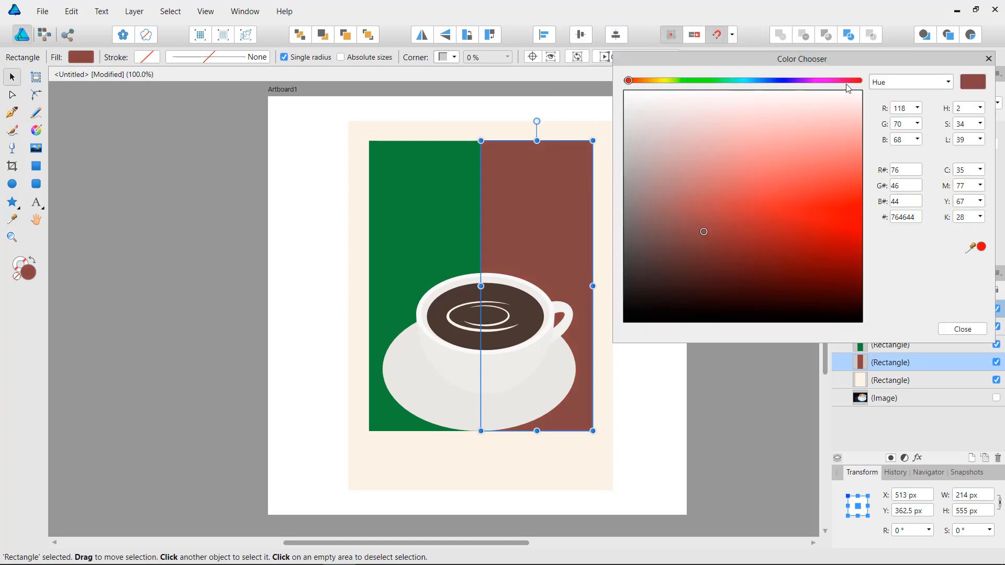
Step: Switch the Color Chooser to Saturation, and raise the right half rectangle's fill saturation to 54 for a stronger red
left_click(909, 84)
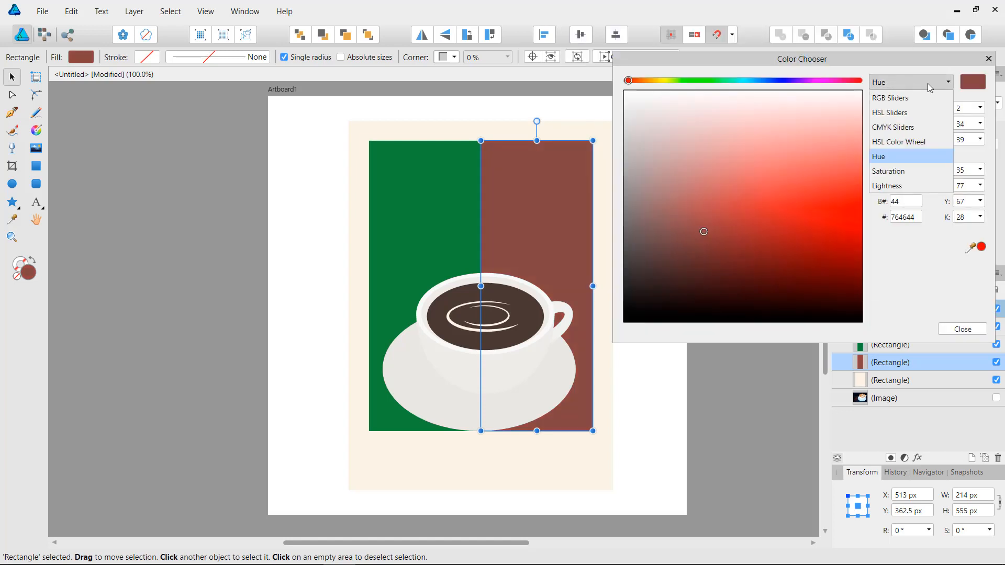
left_click(893, 175)
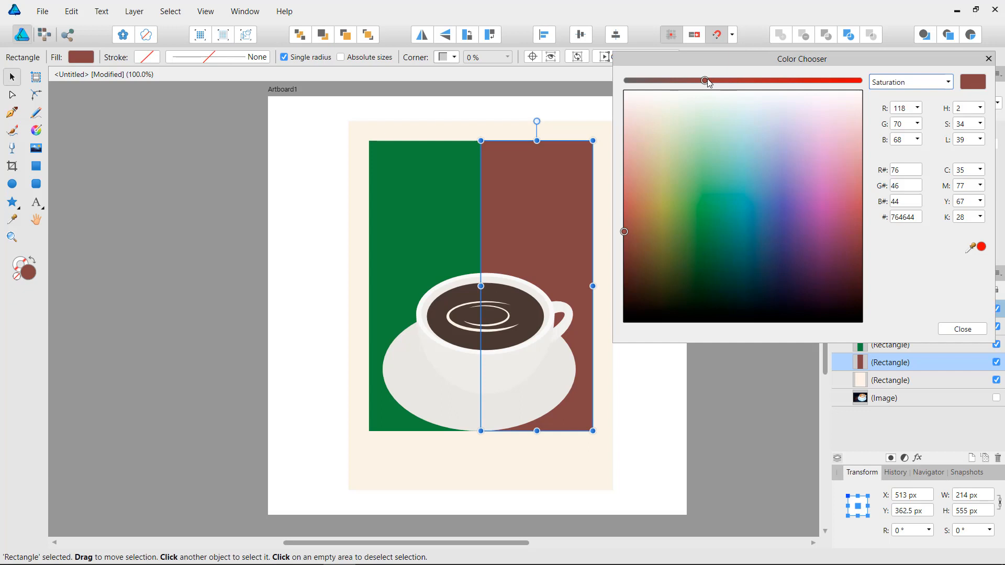
left_click_drag(708, 82, 753, 90)
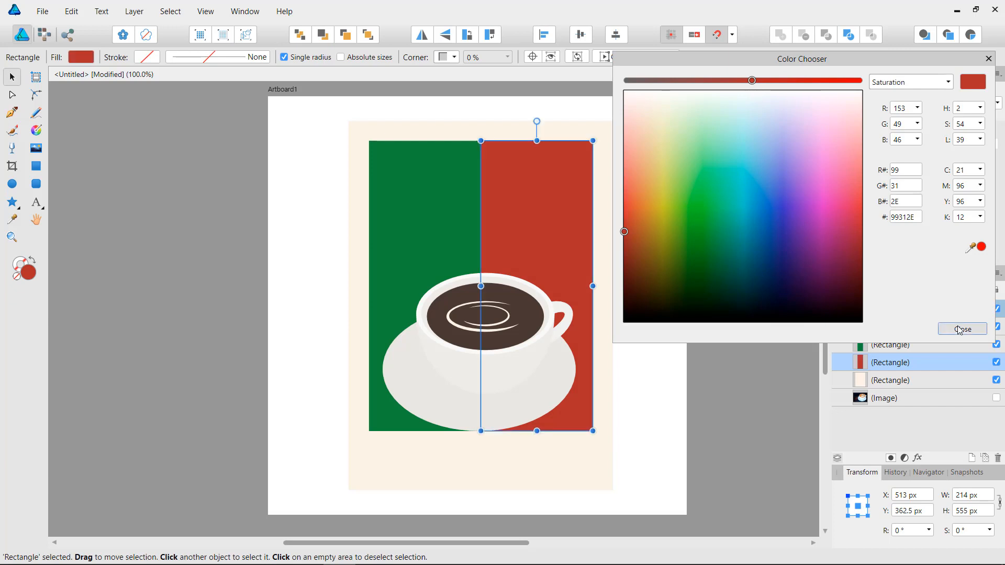
left_click(960, 329)
left_click(717, 169)
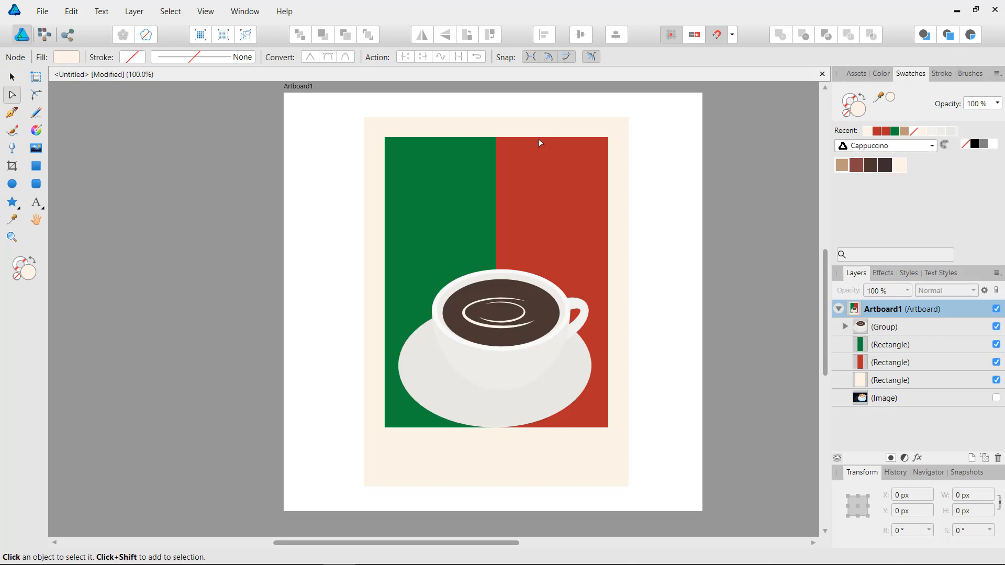
Step: Draw an unfilled S-curve stroked in the darkest brown swatch, about 134 × 354 px, from the coffee's centre to the upper cream border, and duplicate it
left_click(12, 113)
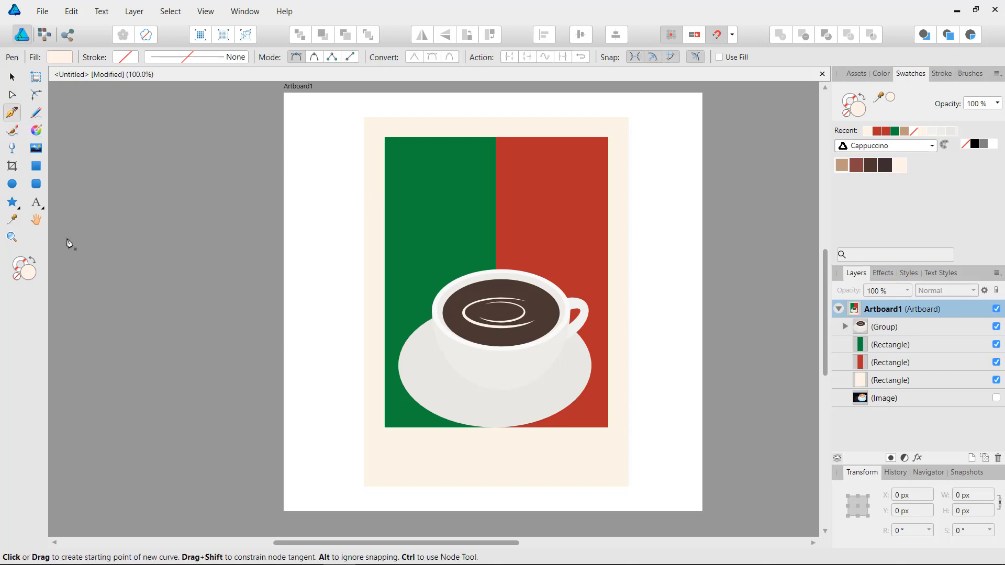
key("slash")
key("x")
left_click(884, 165)
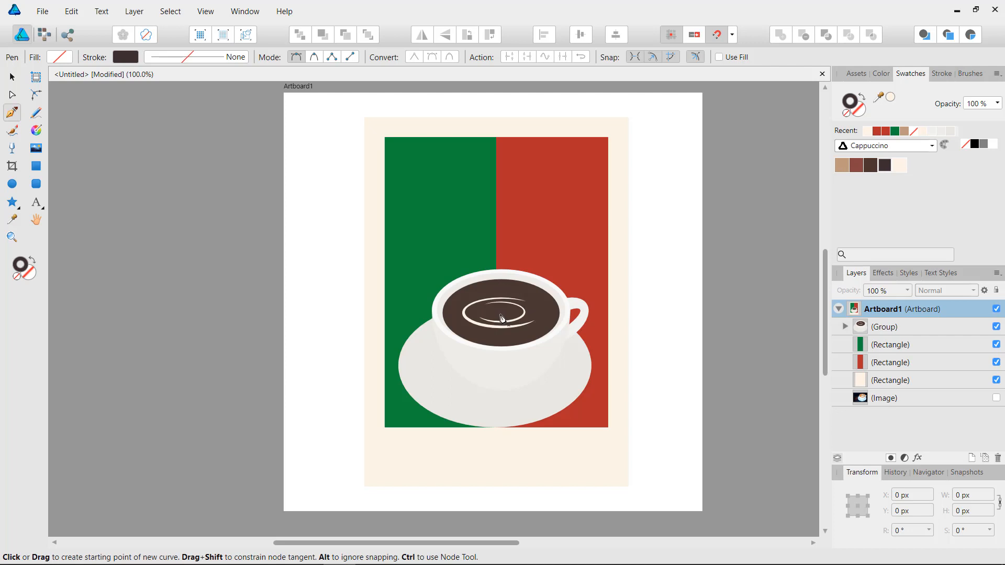
left_click_drag(499, 313, 440, 312)
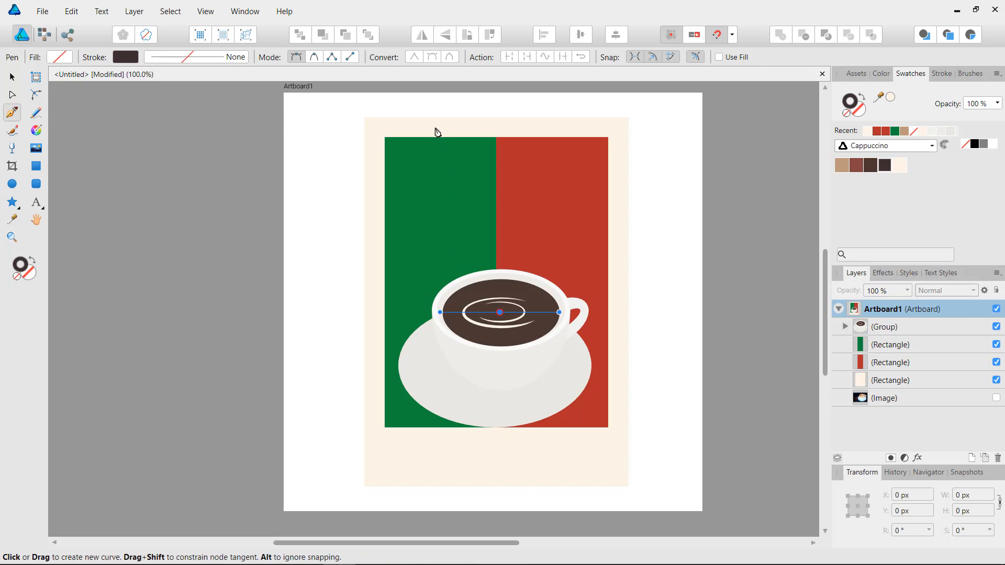
left_click_drag(429, 127, 339, 128)
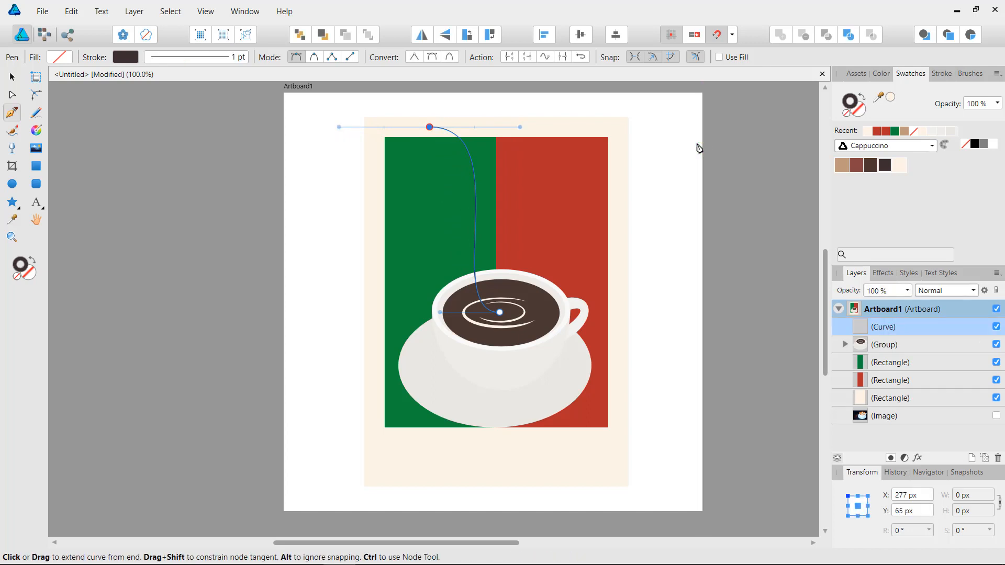
left_click(685, 190, "ctrl")
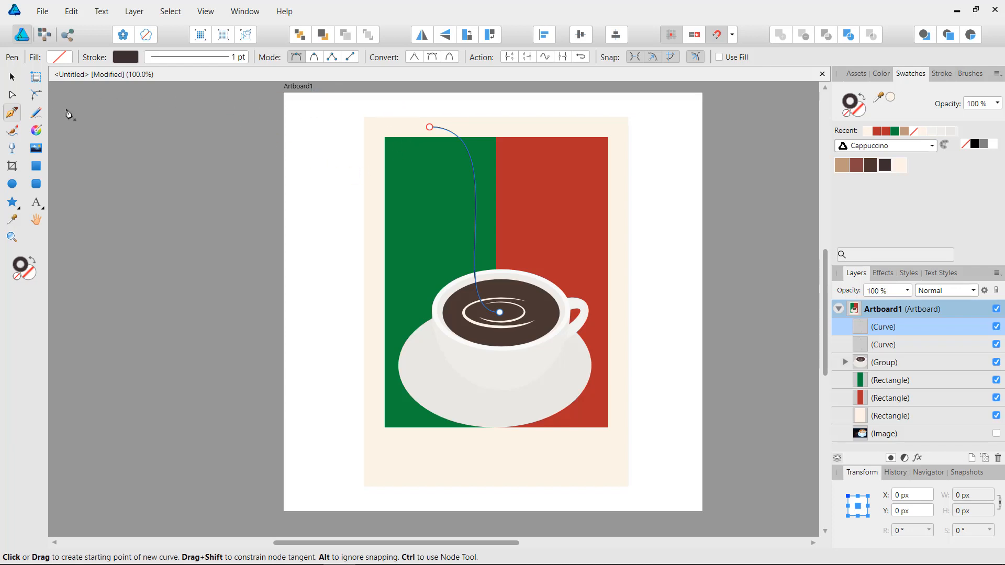
left_click(11, 77)
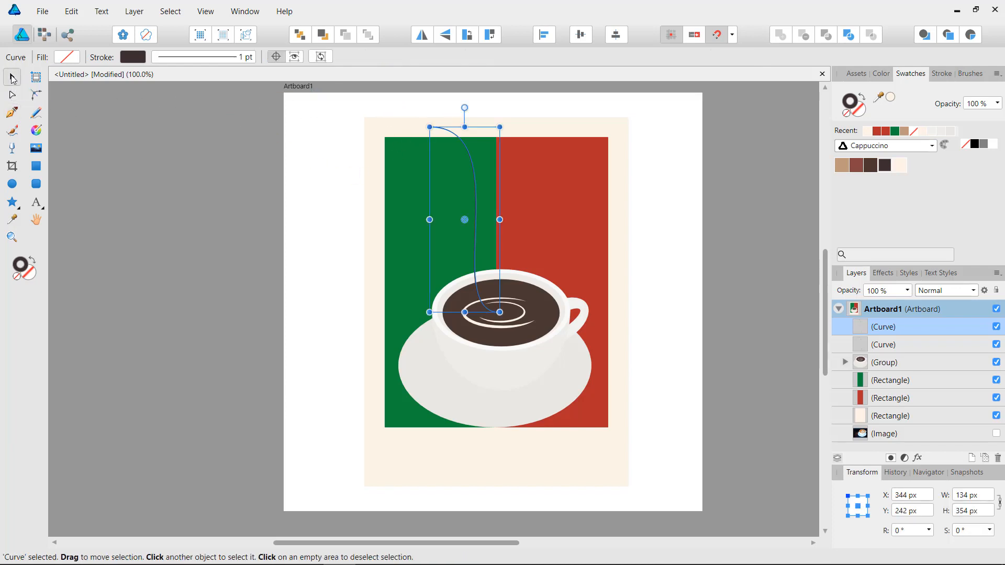
Step: Move the duplicate curve's rotation centre to its lower end in the coffee, and rotate the curve clockwise to -39.6°
left_click(281, 54)
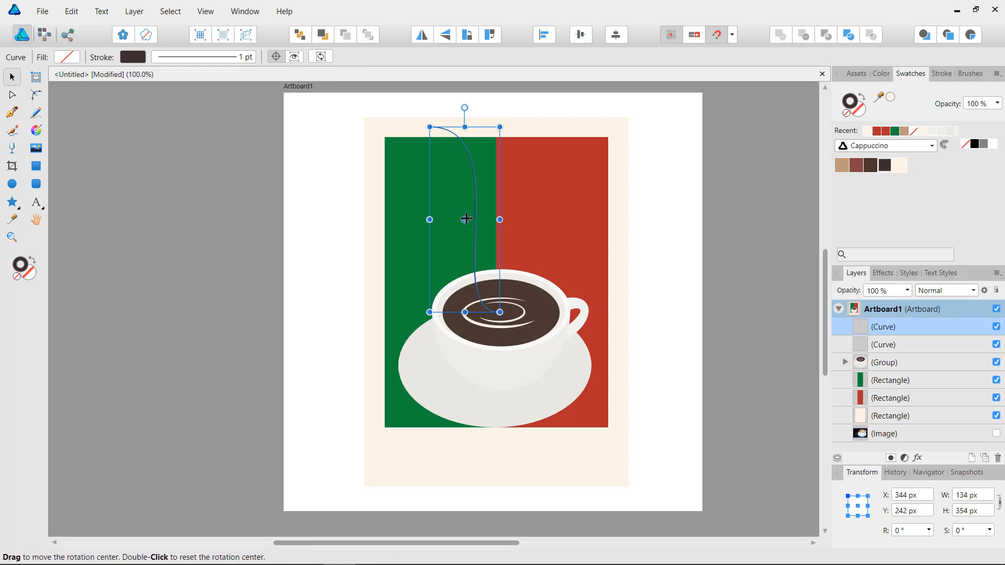
left_click_drag(464, 219, 498, 312)
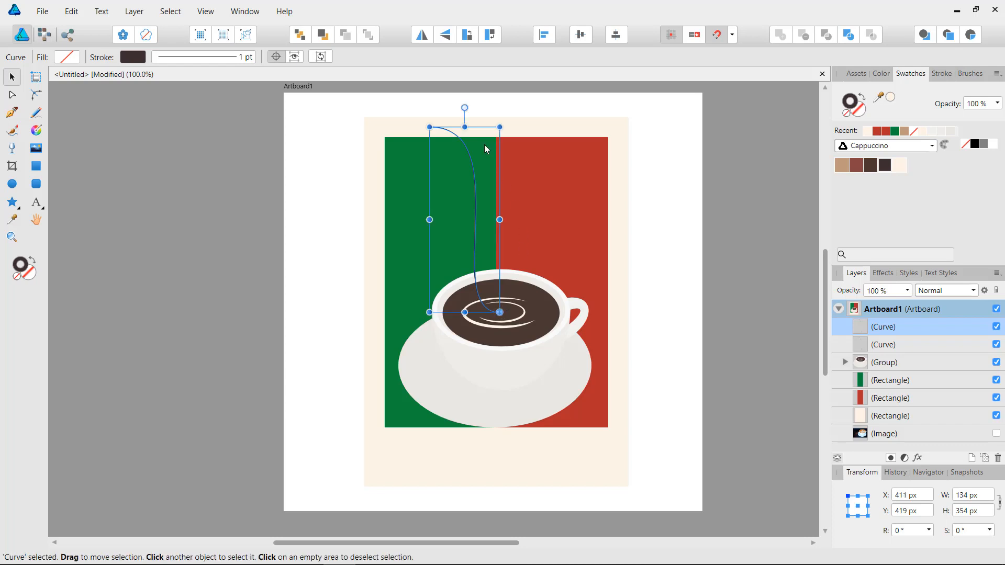
left_click_drag(465, 104, 601, 148)
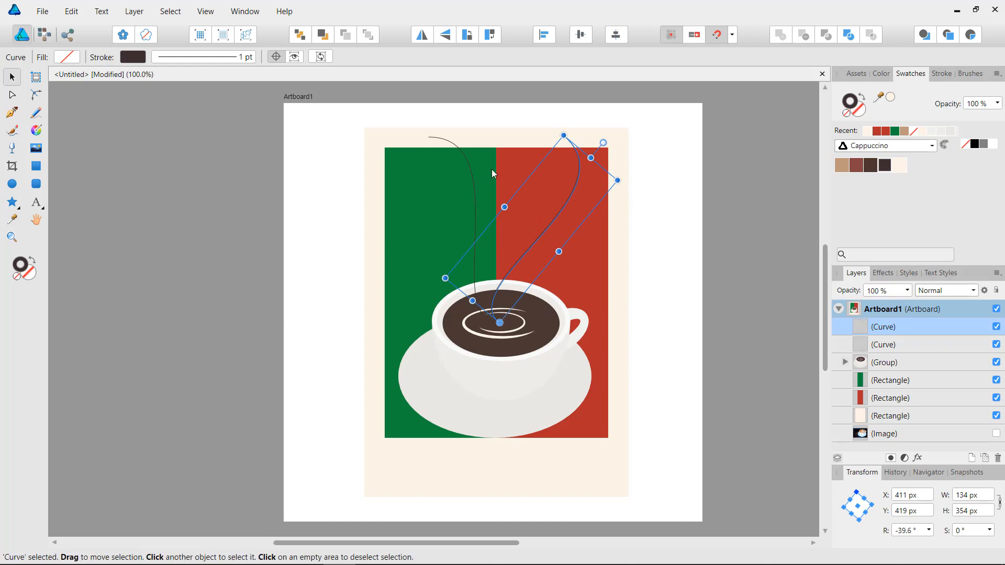
left_click(696, 183)
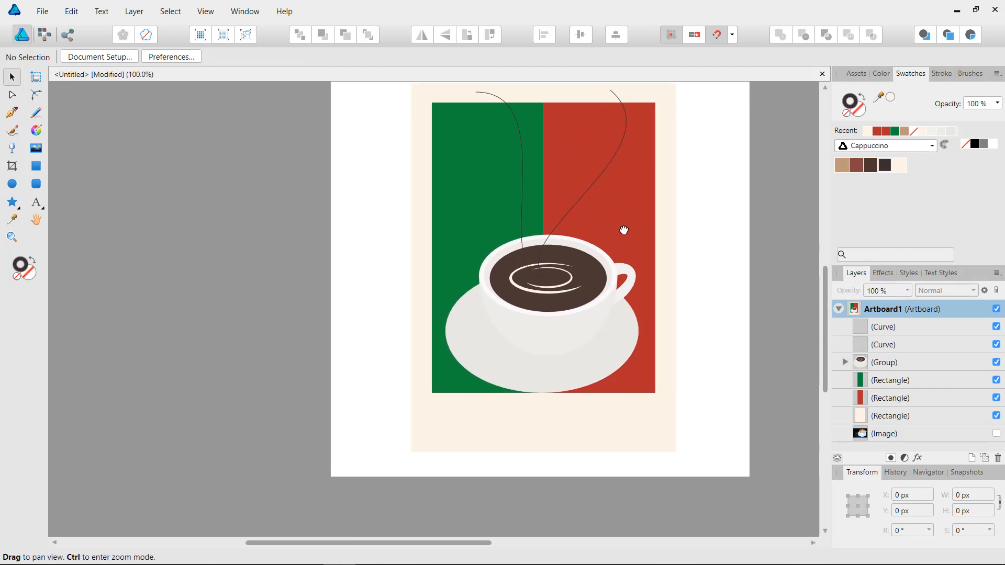
left_click_drag(509, 242, 578, 303)
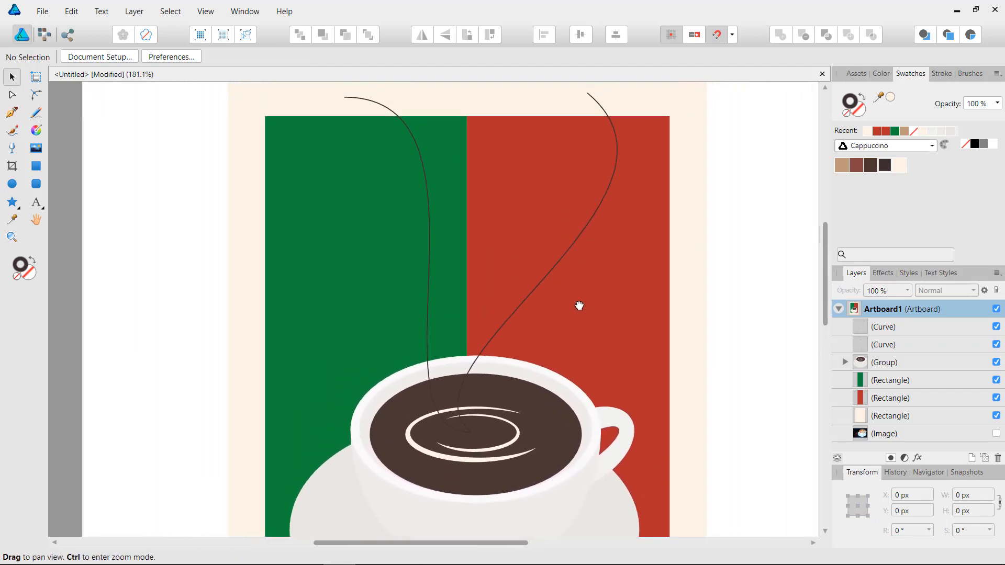
Step: Move the original curve's rotation centre to its lower end in the coffee, and rotate the curve slightly clockwise
left_click(381, 107)
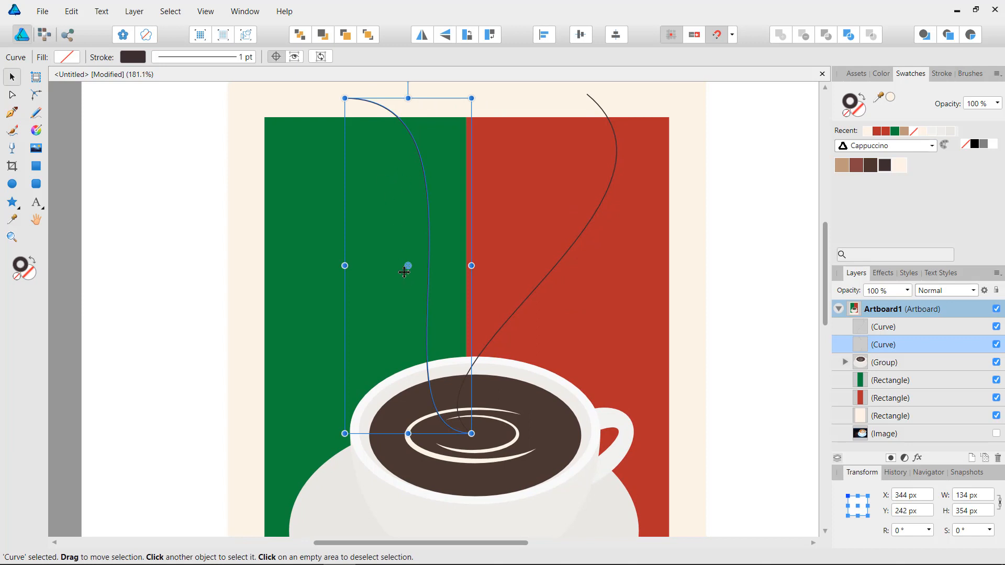
mouse_move(408, 266)
left_mouse_down()
mouse_move(457, 364)
mouse_move(472, 433)
left_mouse_up()
scroll(408, 80, "up", 2)
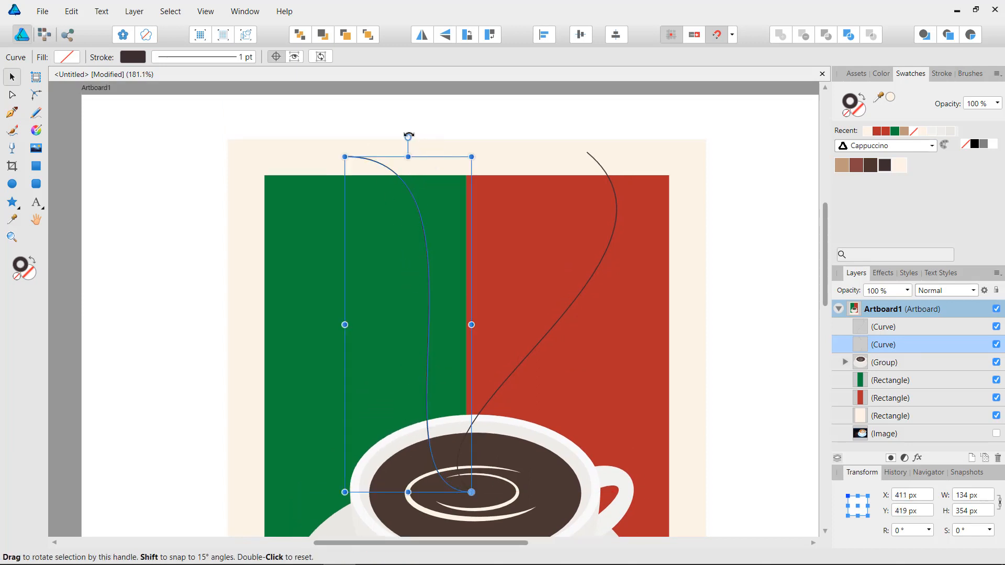
left_click_drag(412, 135, 438, 134)
Step: Rotate the right-hand curve slightly back toward the left one, and shift both curves together slightly to the right
left_click(599, 164)
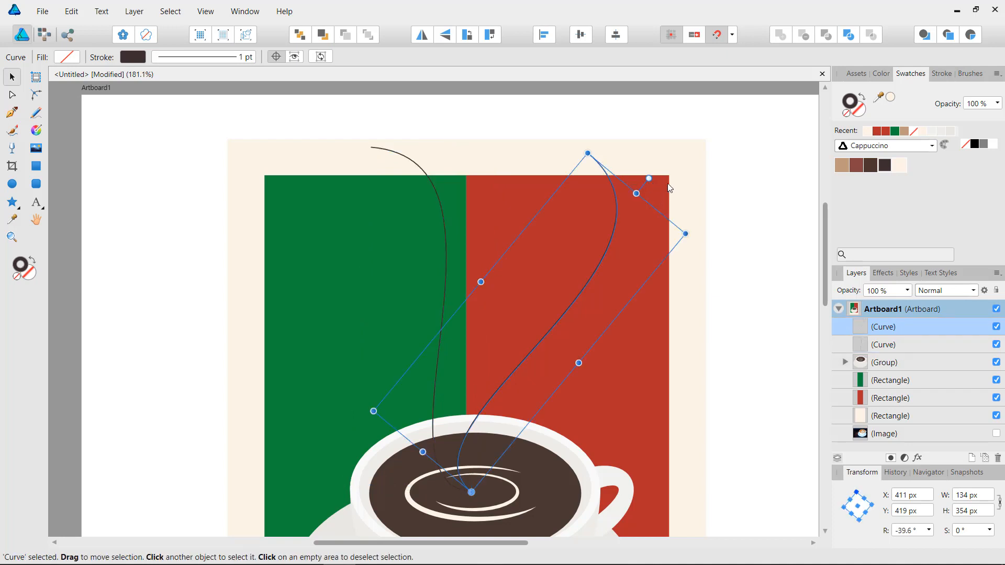
left_click_drag(649, 178, 607, 164)
left_click(431, 215, "shift")
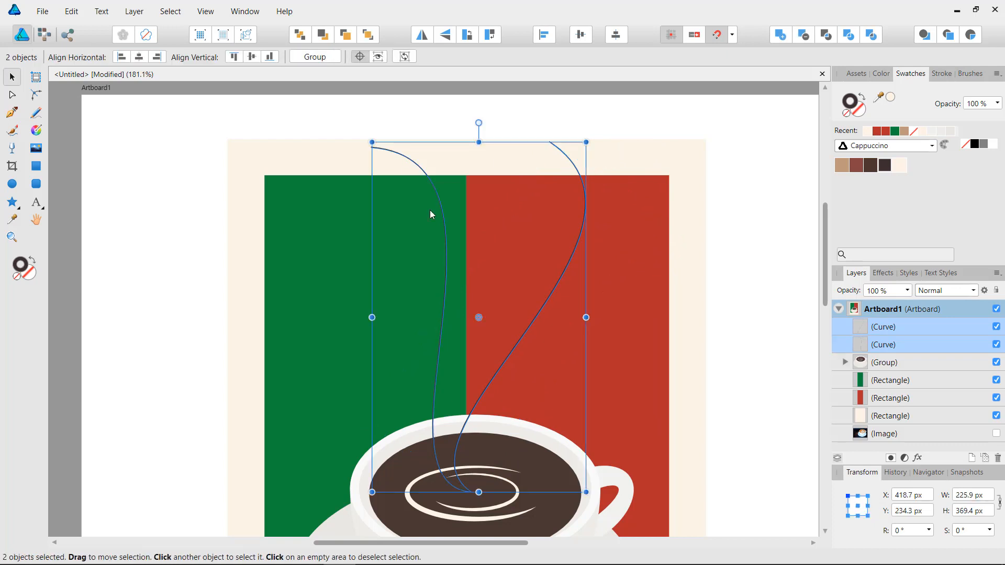
left_click_drag(583, 223, 589, 224)
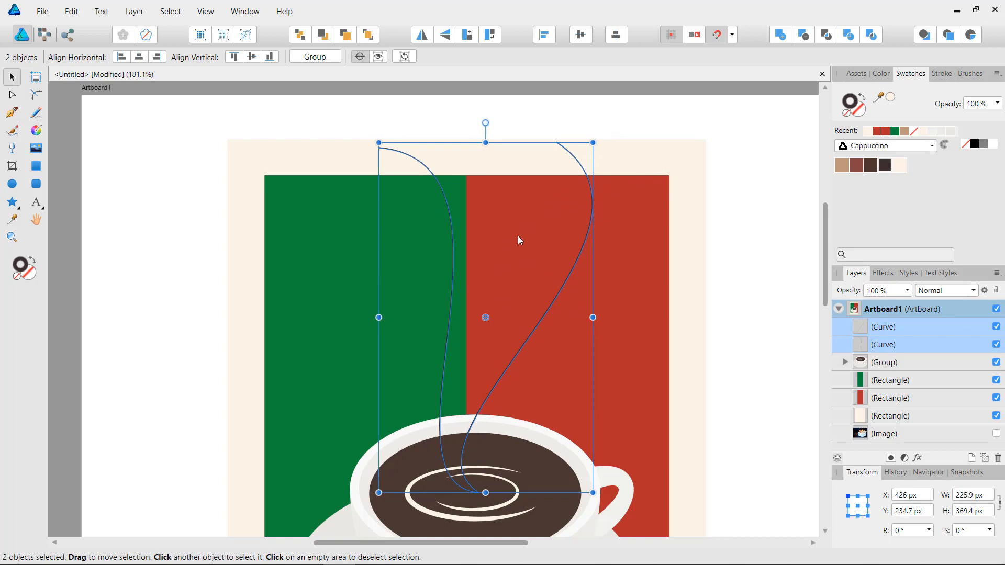
Step: Join the two curves at the coffee's centre and close the resulting path across the top
left_click(12, 96)
left_click(12, 113)
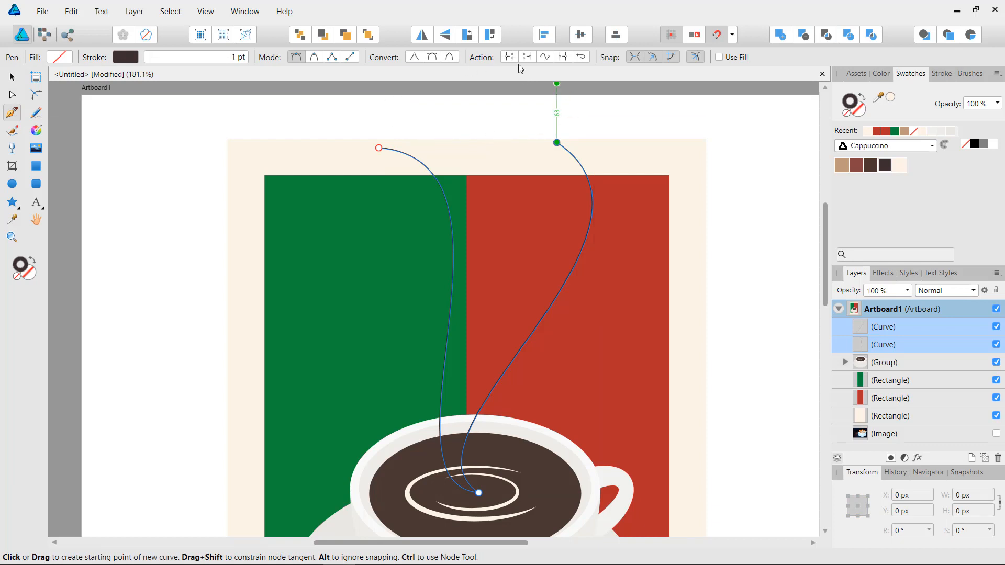
left_click(567, 58)
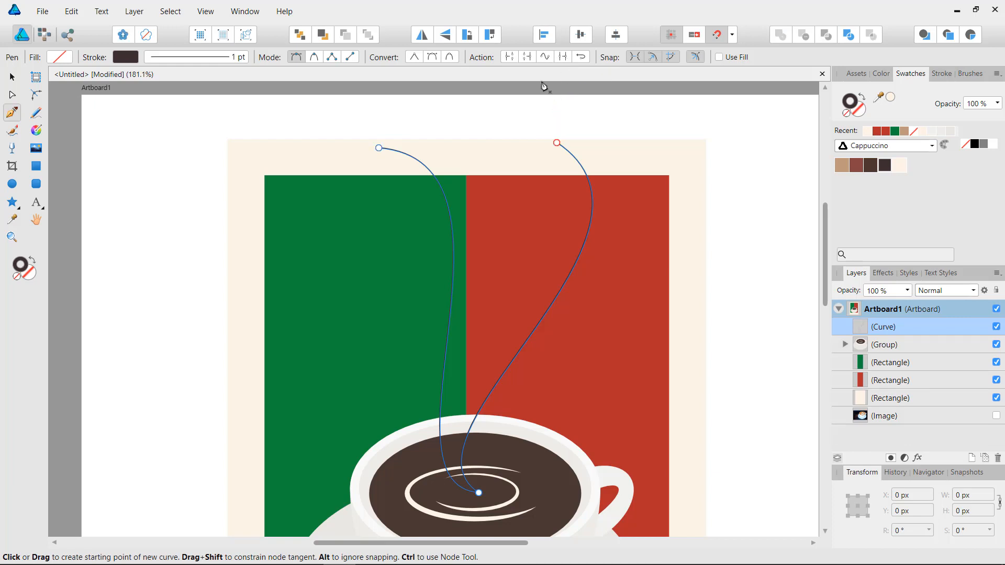
left_click(528, 58)
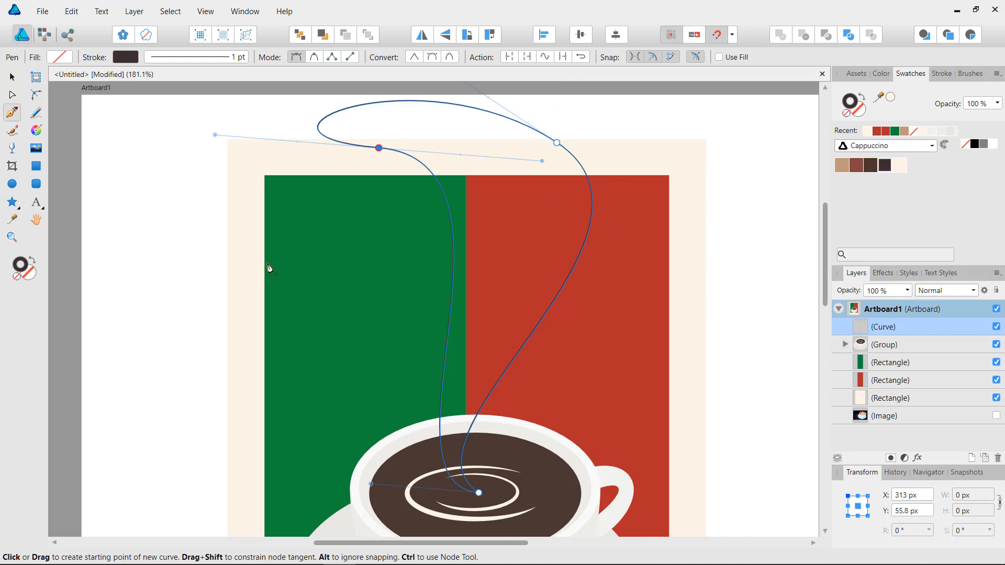
Step: Swap the closed steam shape's stroke colour to its fill, and recolour the fill with cream sampled from the poster border
key("shift+x")
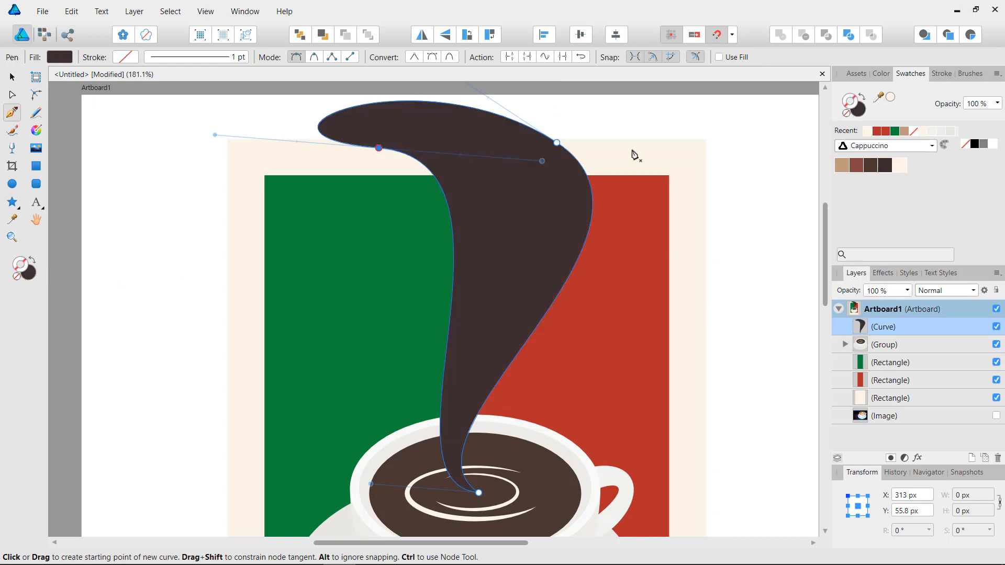
key("i")
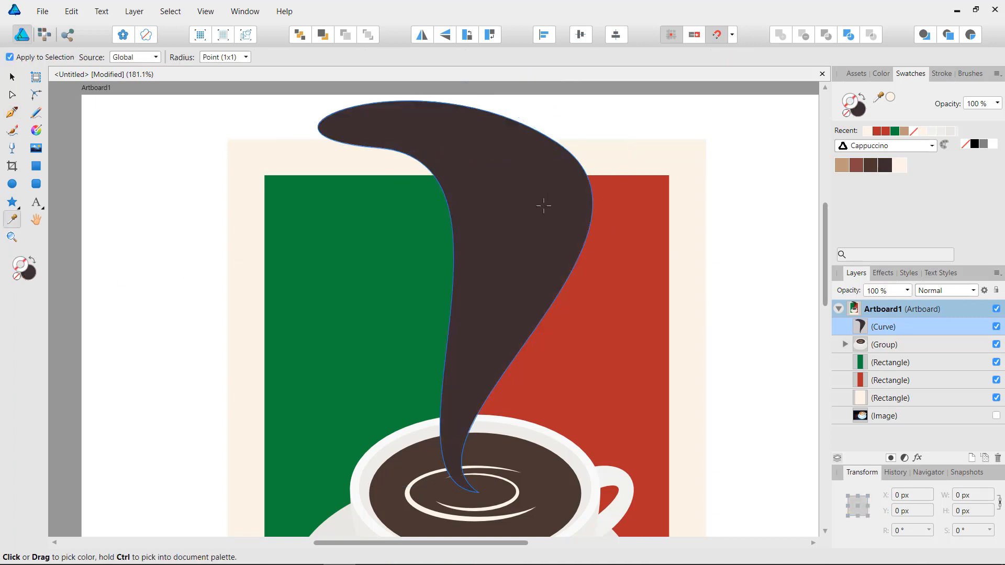
key("x")
left_click(631, 156)
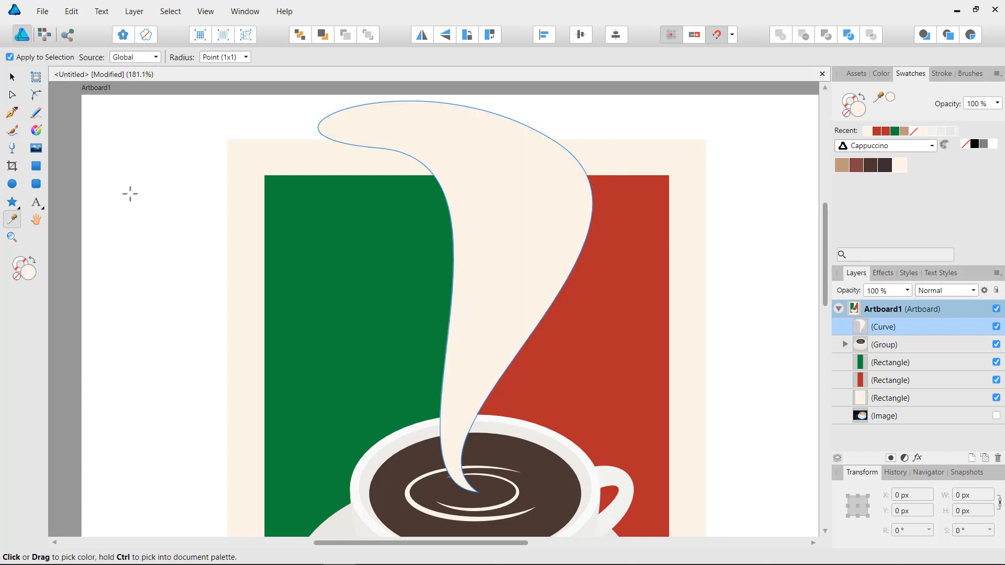
left_click(12, 77)
left_click(131, 186)
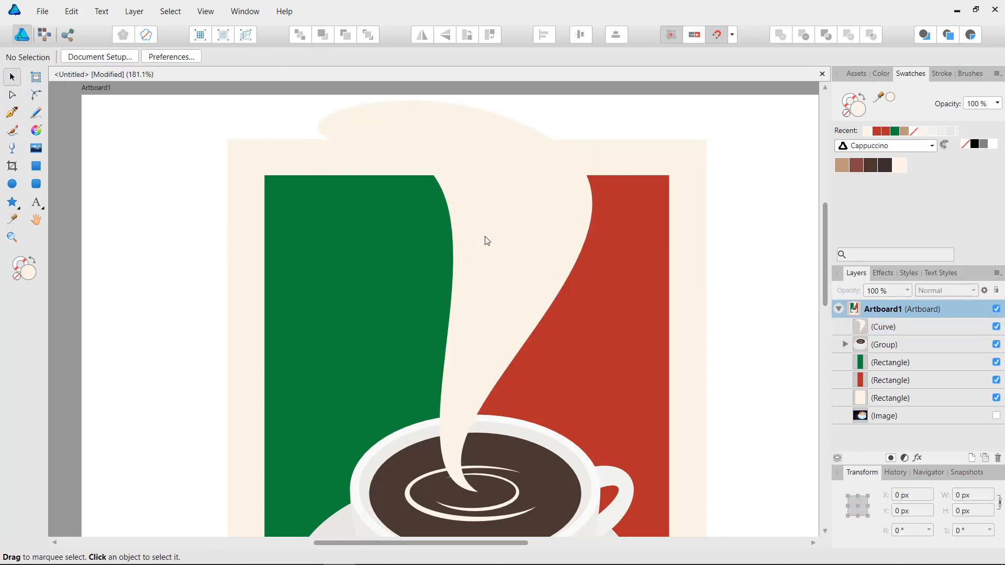
Step: Shorten the outer handle of the steam shape's upper-left node, and move the upper-right node down within the cream border
left_click(508, 204)
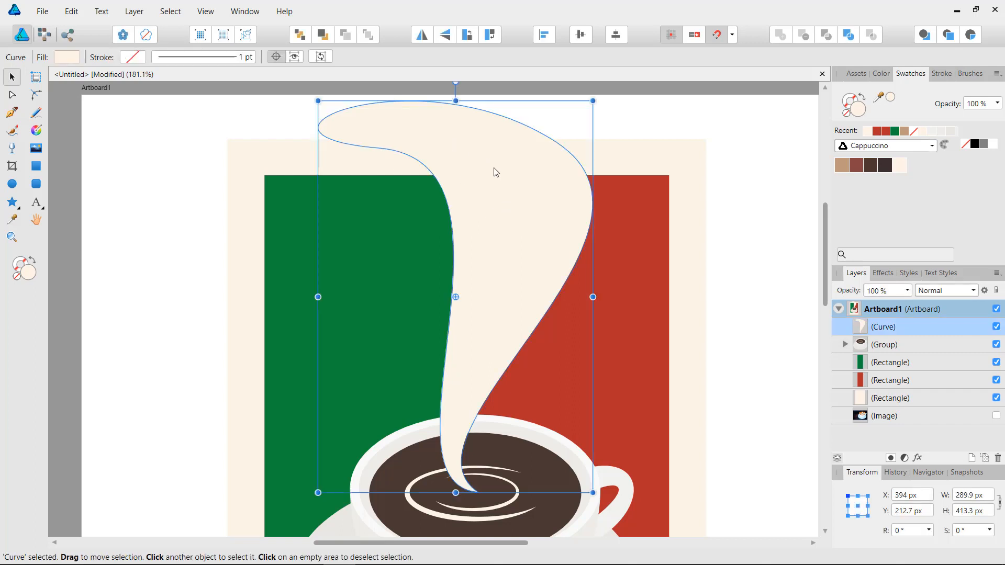
left_click(13, 95)
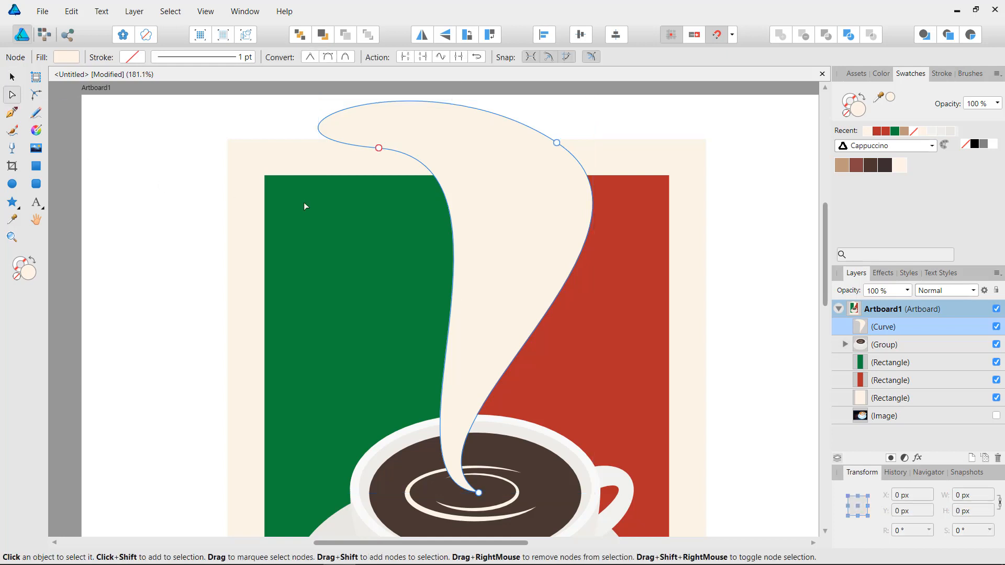
left_click(379, 149)
scroll(483, 193, "up", 2)
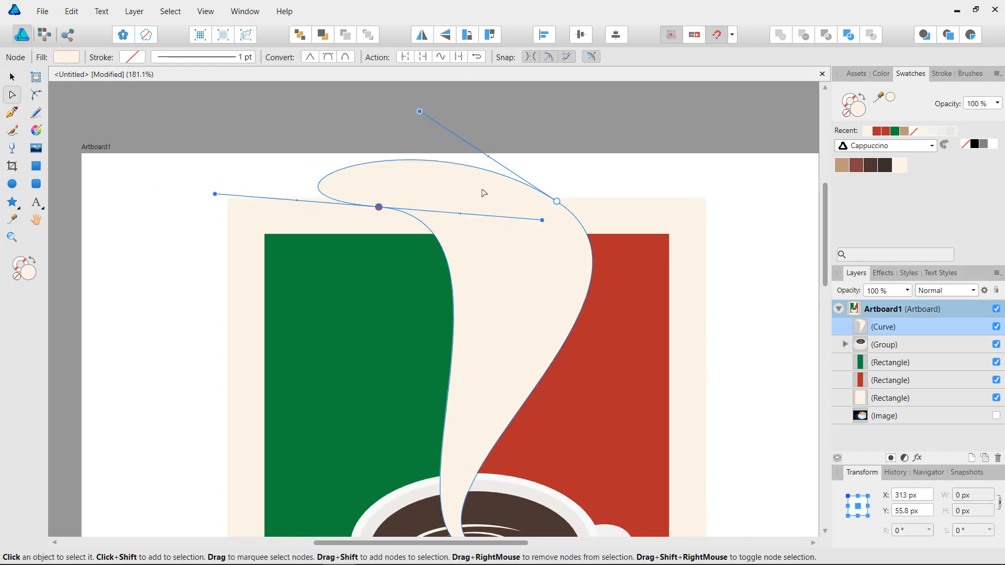
left_click_drag(215, 194, 350, 204)
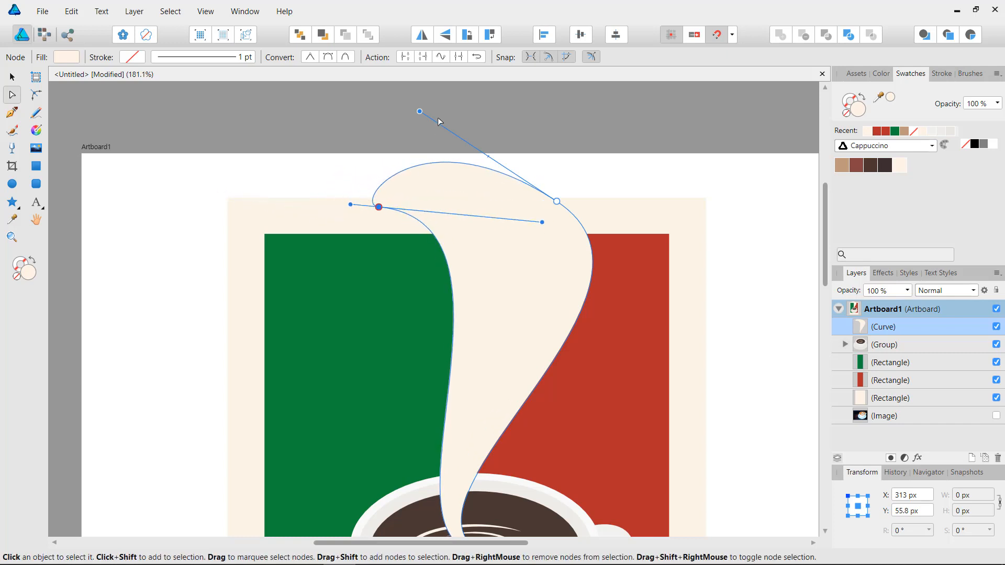
left_click_drag(420, 112, 542, 220)
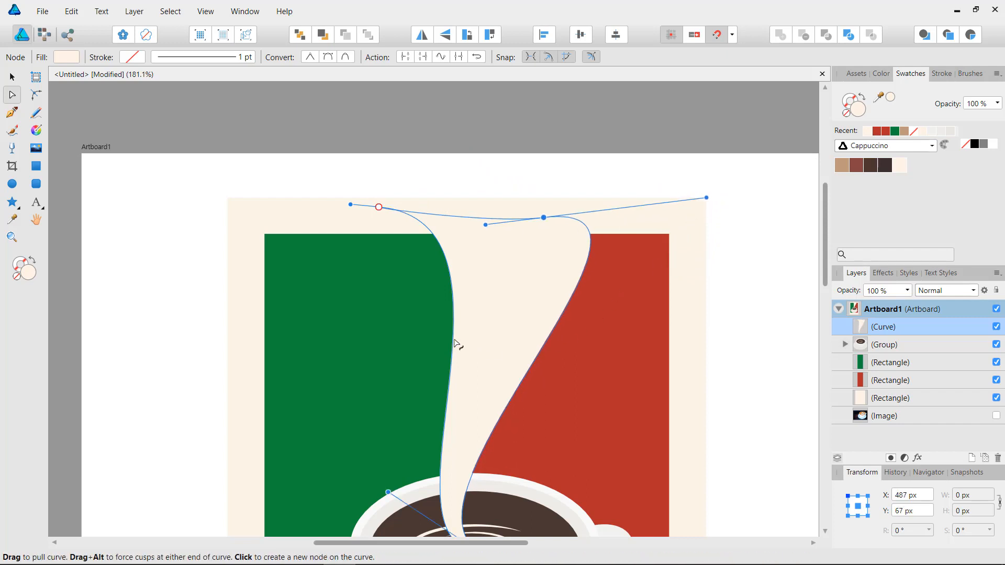
Step: Reshape the steam's left edge by moving its upper-left node outward to about 260, 63 px and angling the long handle downward
left_click_drag(454, 344, 471, 334)
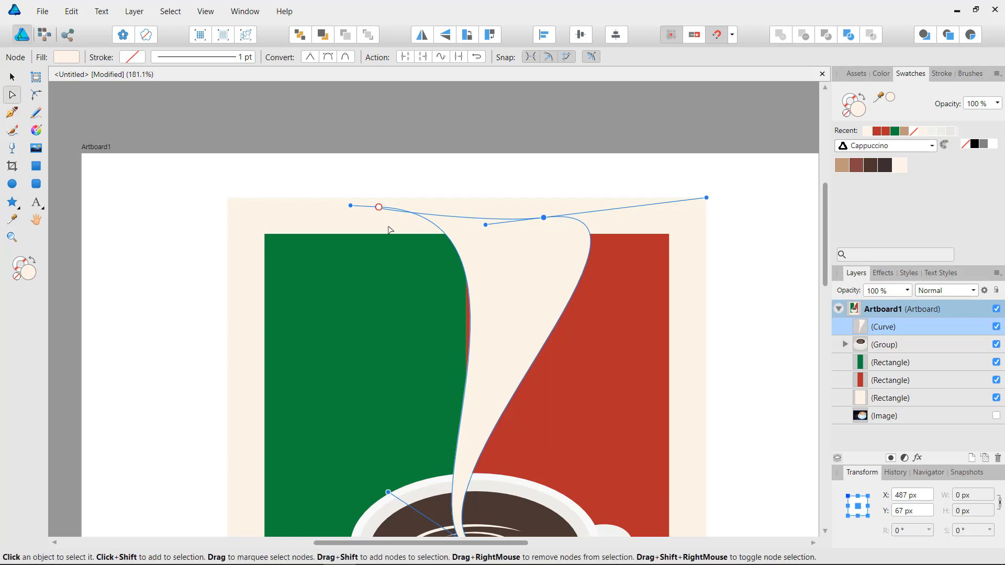
left_click_drag(380, 208, 329, 214)
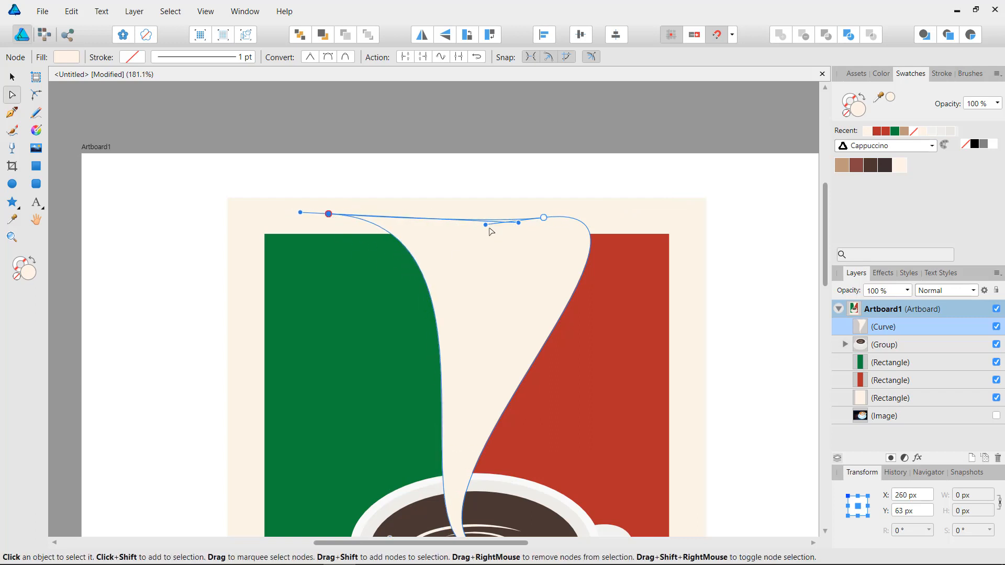
left_click_drag(518, 224, 524, 289)
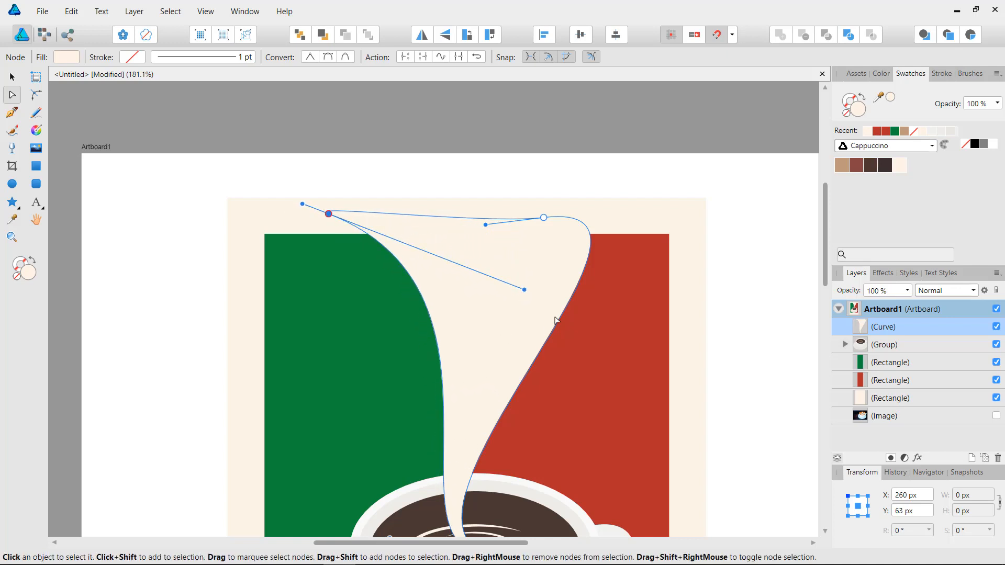
Step: Add a node midway along the steam's right edge, tilt its handles for a fuller bulge, and place it at about 487, 253 px
scroll(541, 387, "down", 1)
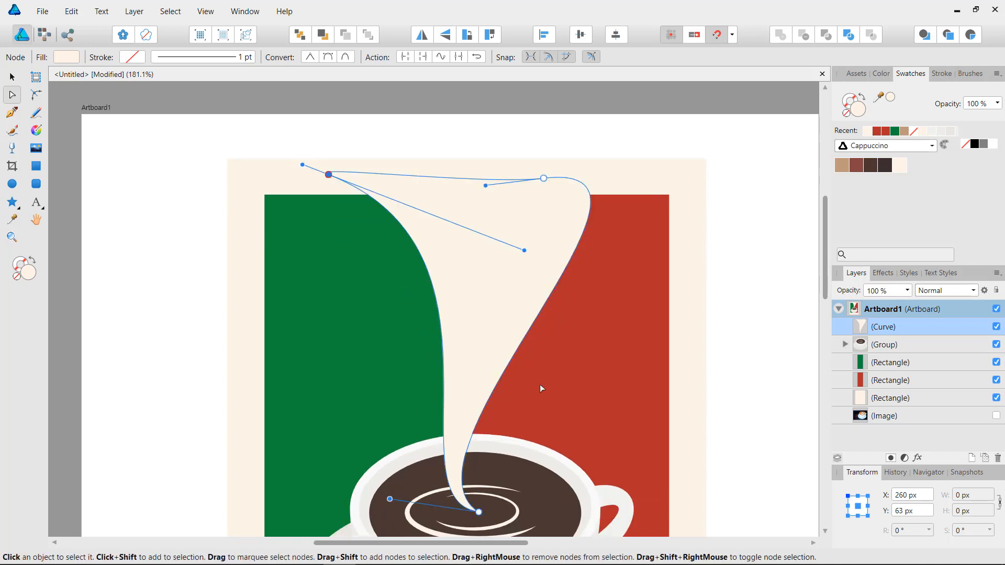
left_click(529, 328)
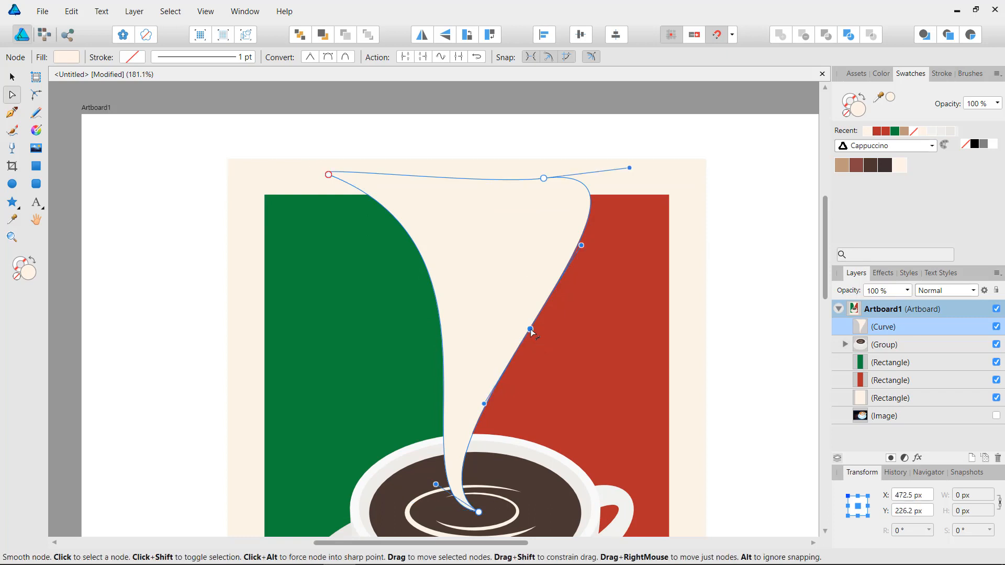
mouse_move(530, 329)
left_mouse_down()
mouse_move(512, 321)
mouse_move(521, 319)
left_mouse_up()
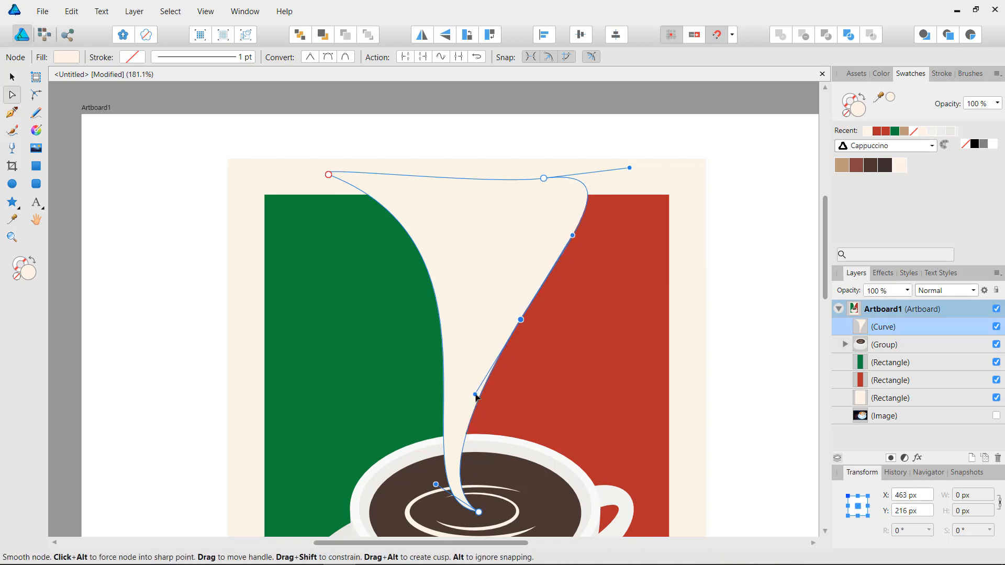
left_click_drag(476, 396, 472, 369)
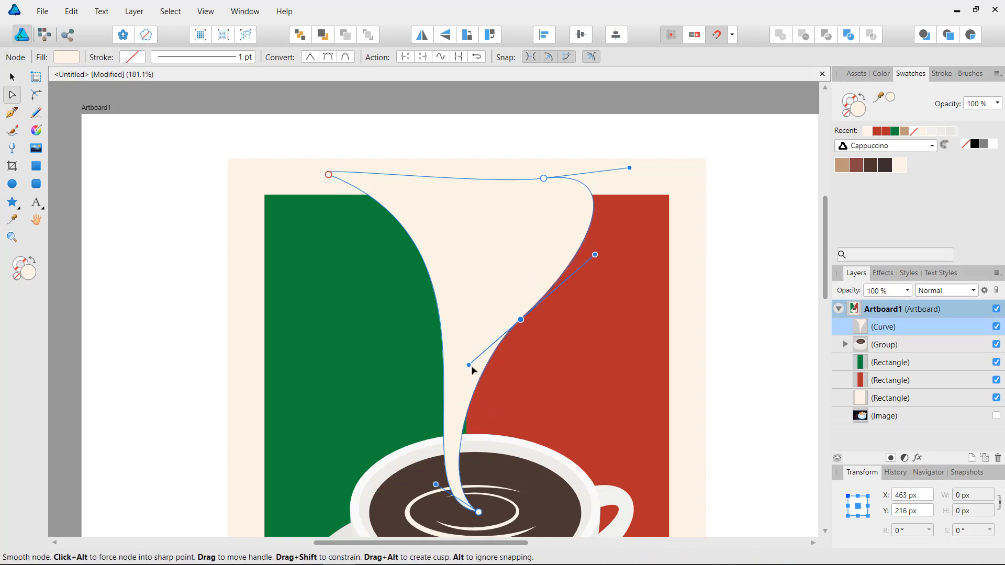
left_click_drag(523, 322, 544, 357)
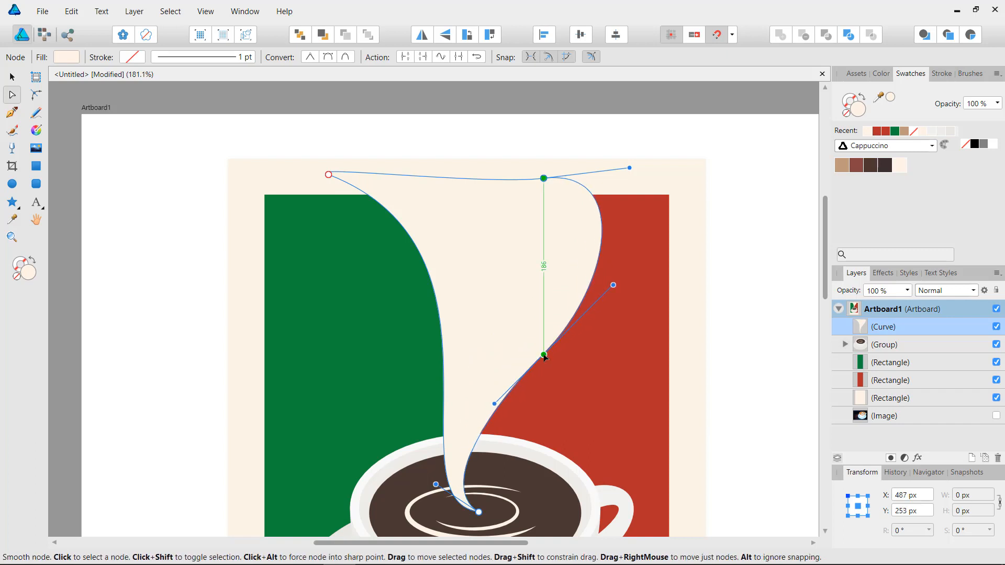
Step: Refine the steam outline by moving the upper nodes to about 264, 71 px and 472, 64 px and adjusting both side edges' handles
left_click_drag(329, 175, 333, 183)
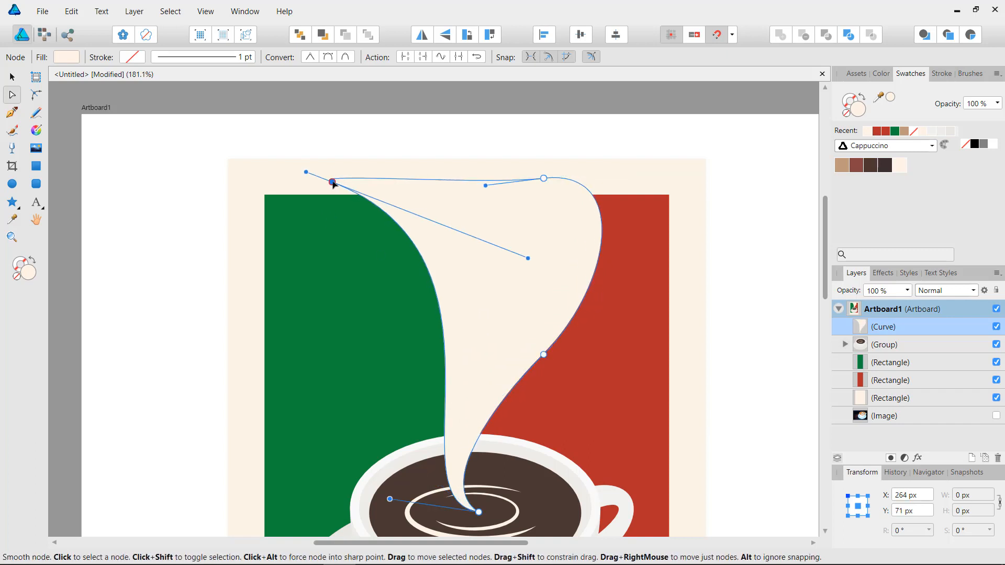
left_click_drag(531, 261, 534, 332)
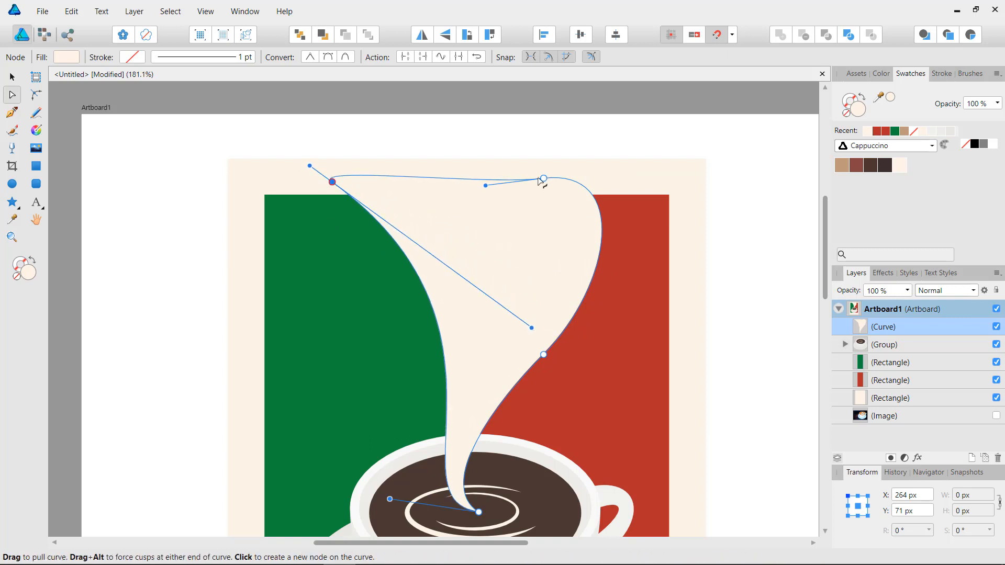
left_click_drag(540, 179, 526, 176)
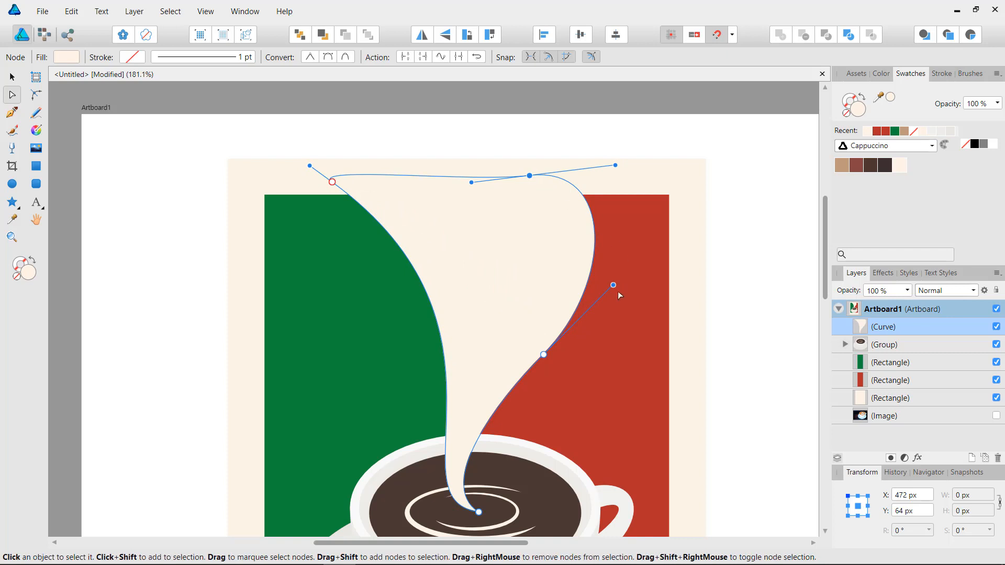
left_click_drag(613, 286, 596, 294)
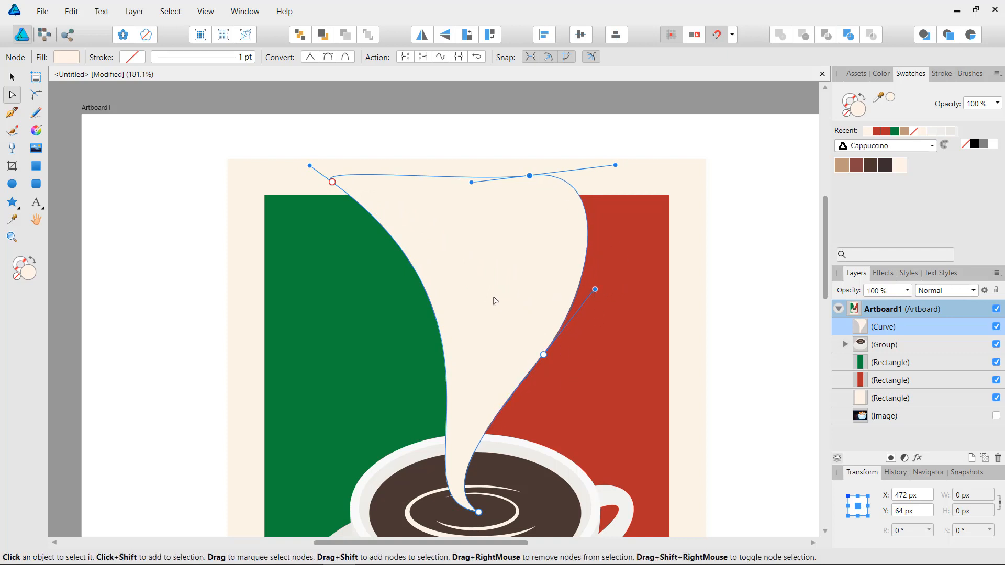
left_click(12, 77)
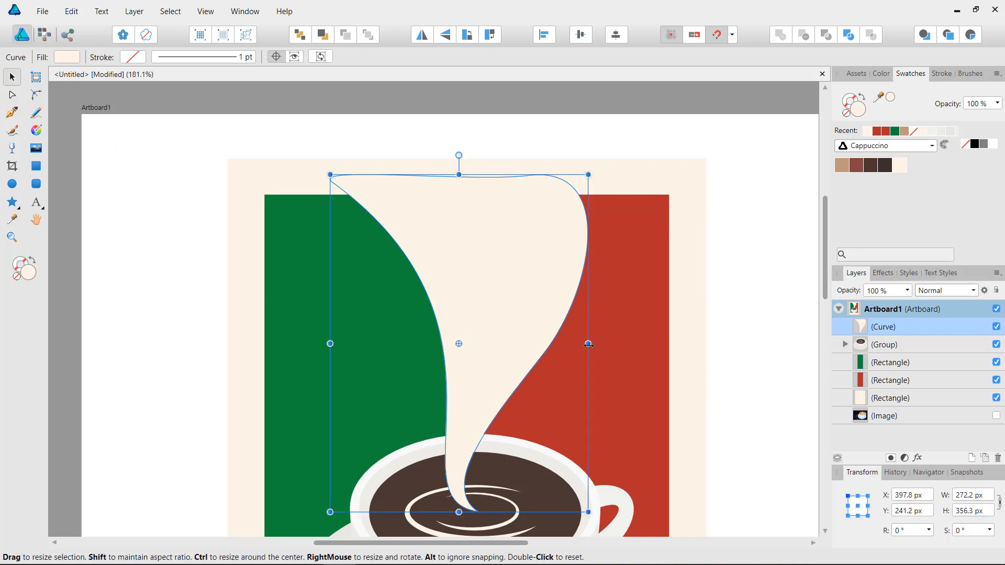
Step: Narrow the steam shape to about 224 px wide and reposition it over the coffee at about X 399, Y 244 px
left_click_drag(585, 345, 540, 351)
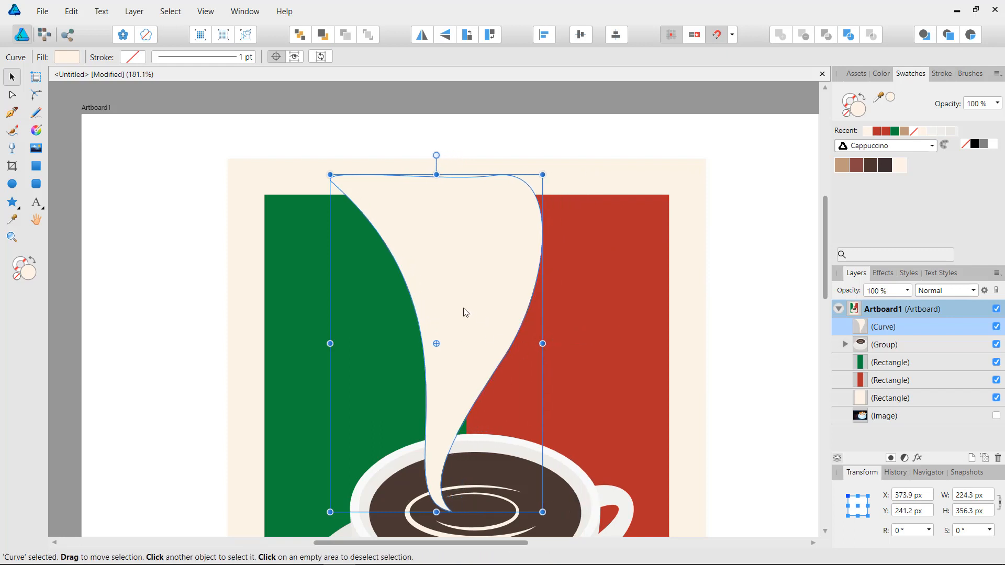
left_click_drag(464, 309, 486, 312)
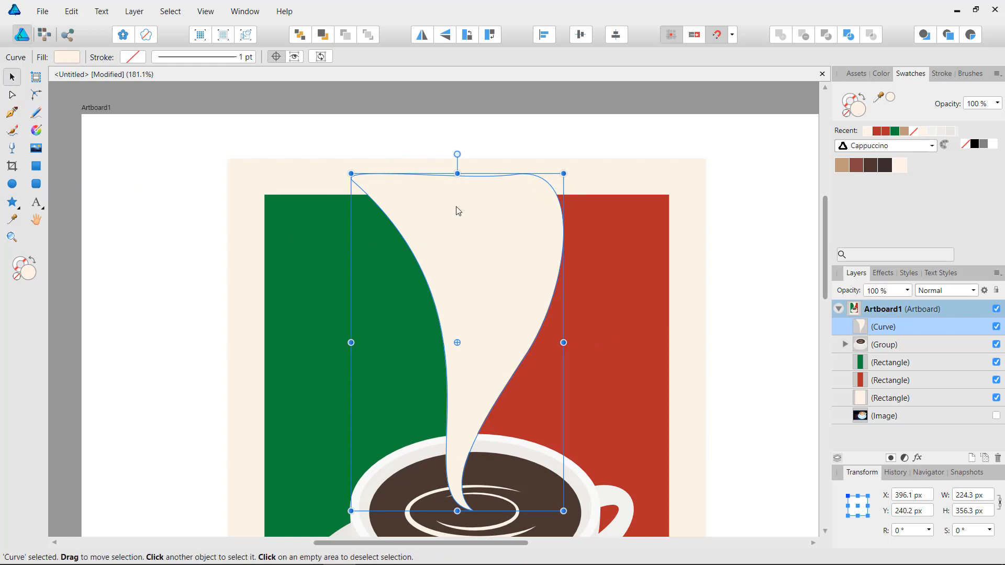
left_click(180, 218)
scroll(184, 209, "down", 3)
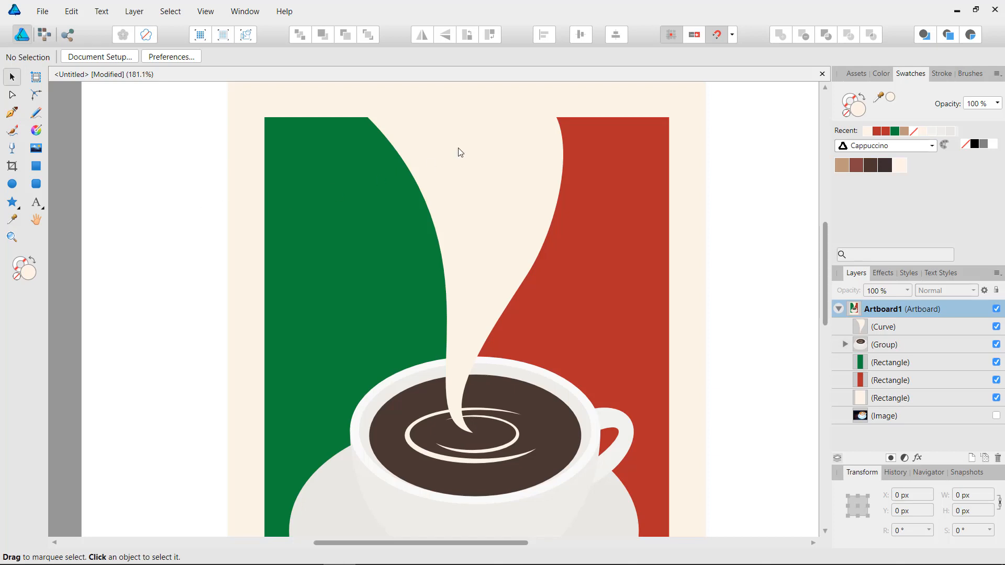
left_click_drag(491, 178, 453, 257)
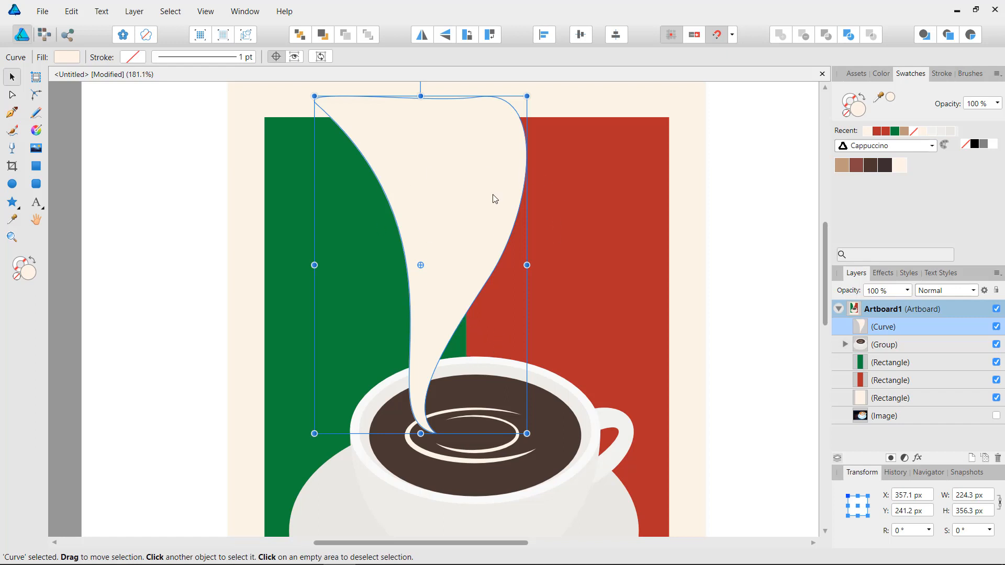
left_click_drag(460, 195, 498, 197)
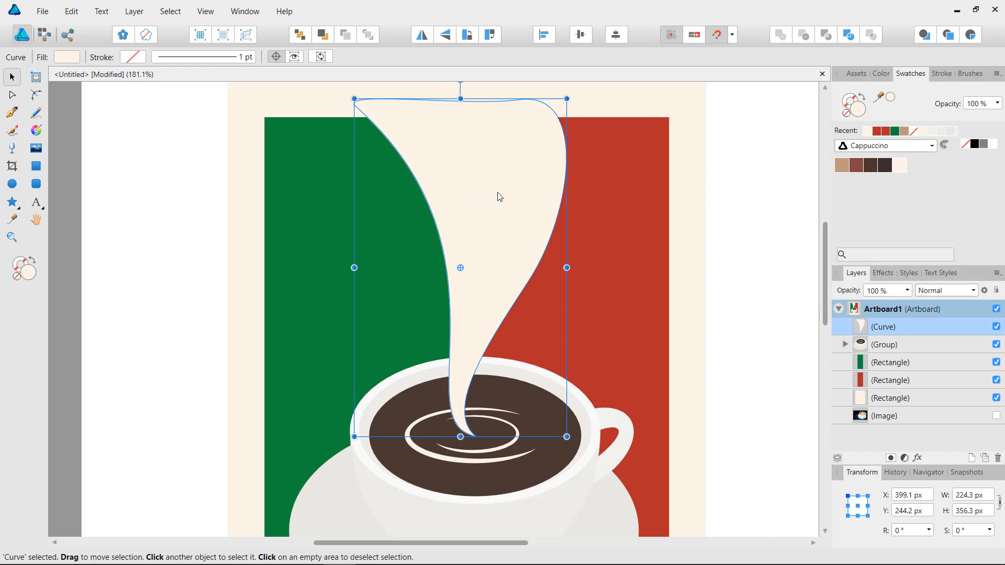
Step: Review the whole poster composition, checking the steam, cup and the empty cream area beneath the coloured panels
left_click(747, 155)
key("ctrl+space")
left_click_drag(747, 155, 596, 172)
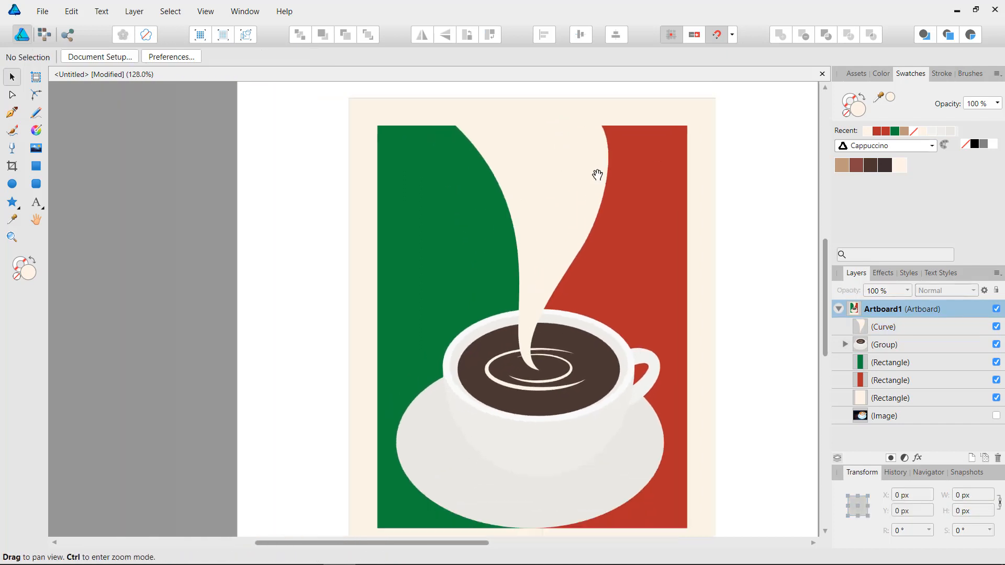
left_click_drag(661, 196, 629, 186)
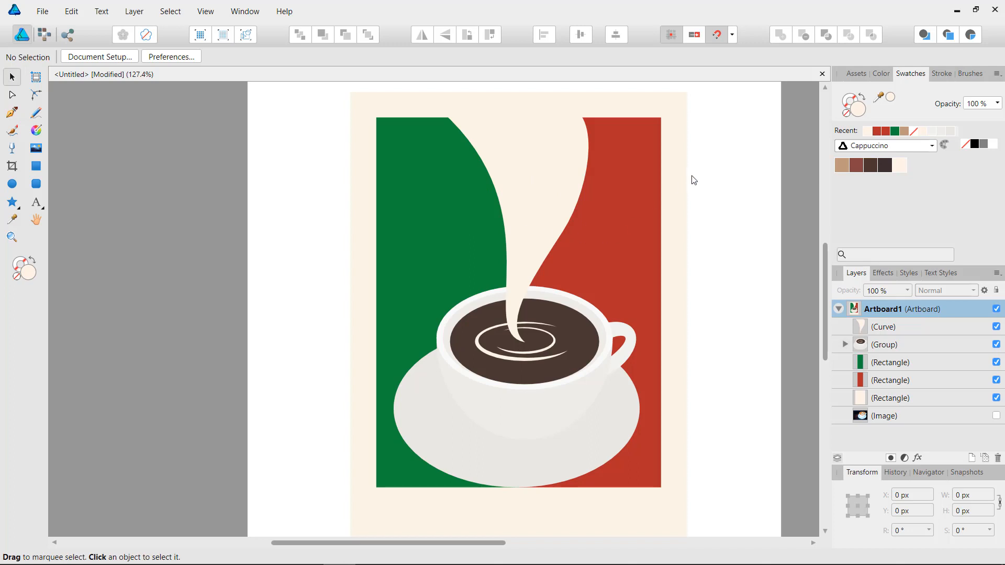
scroll(701, 175, "down", 4)
left_click_drag(729, 219, 692, 236)
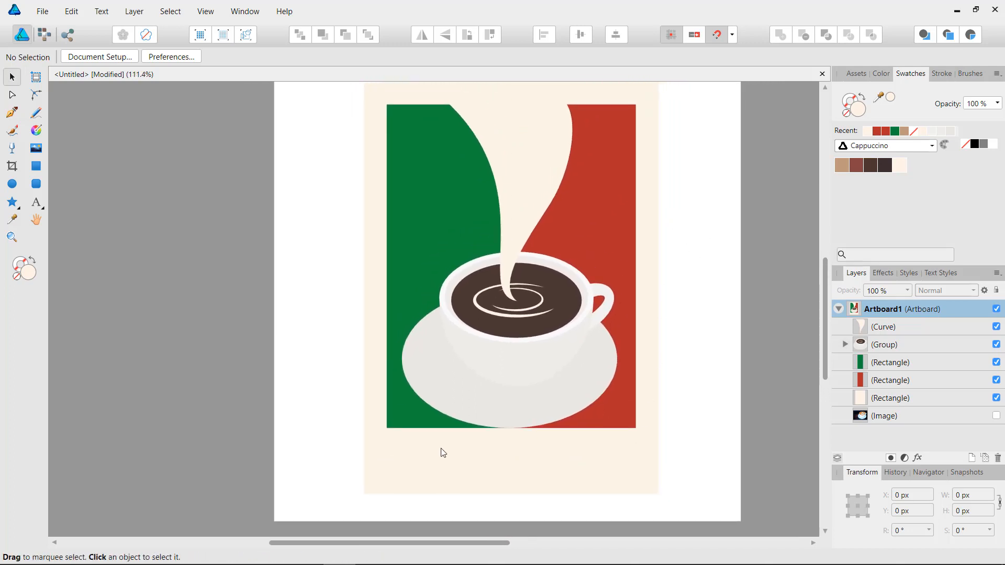
scroll(724, 256, "up", 1)
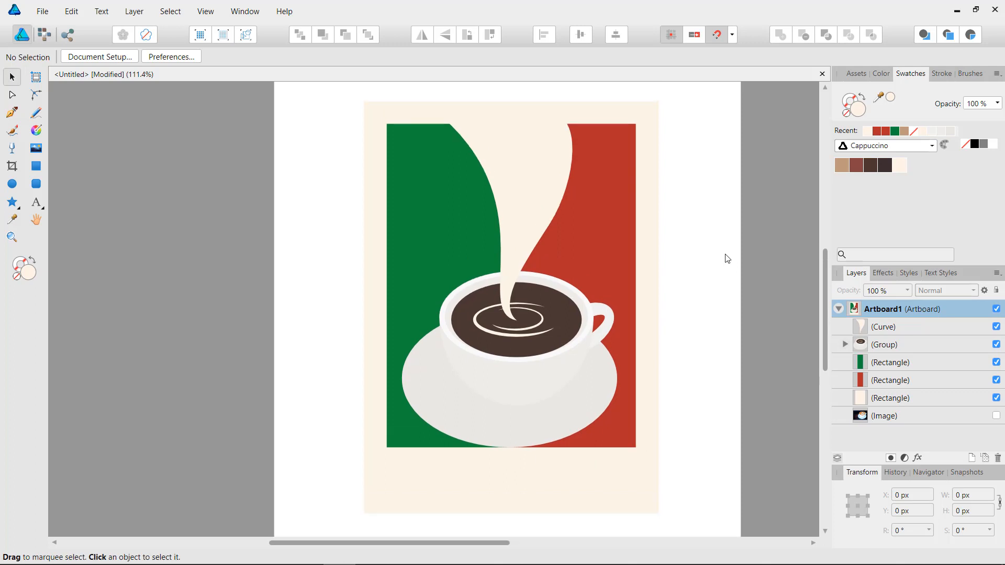
left_click_drag(729, 250, 693, 260)
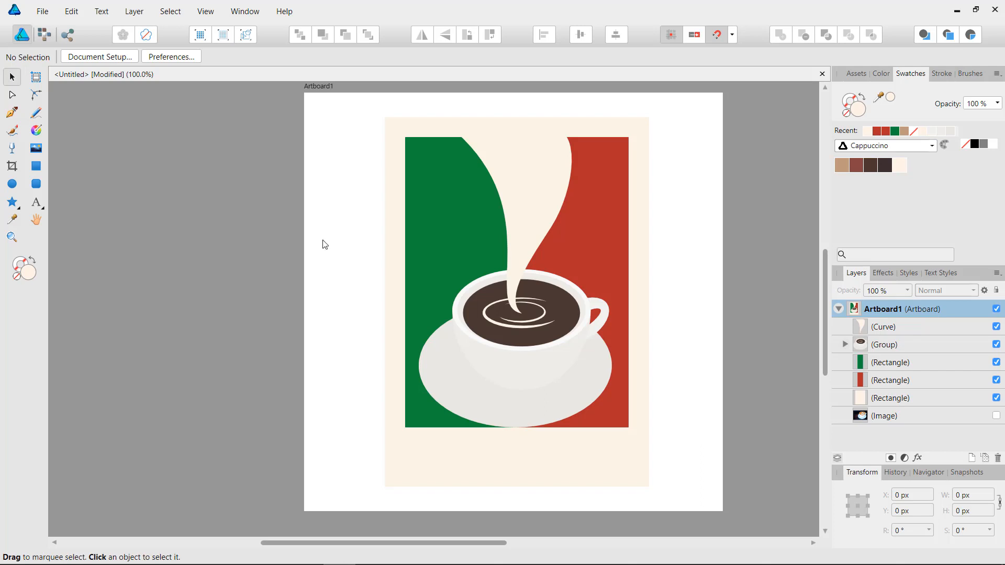
Step: Add artistic text reading COFFEE at about 107.5 pt in the cream area beneath the green and red panels
left_click(35, 205)
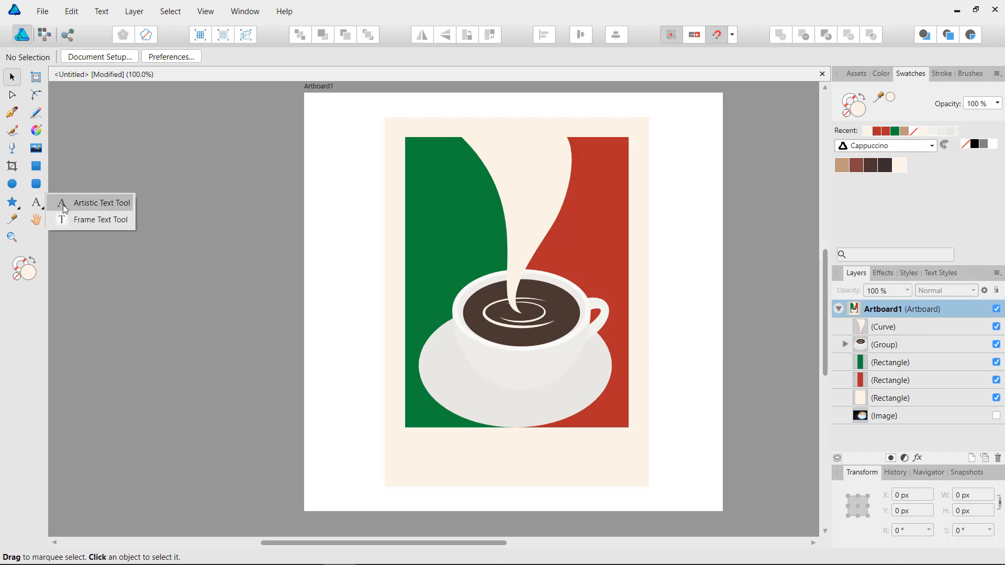
left_click(63, 206)
left_click_drag(540, 466, 530, 349)
left_click_drag(435, 381, 486, 383)
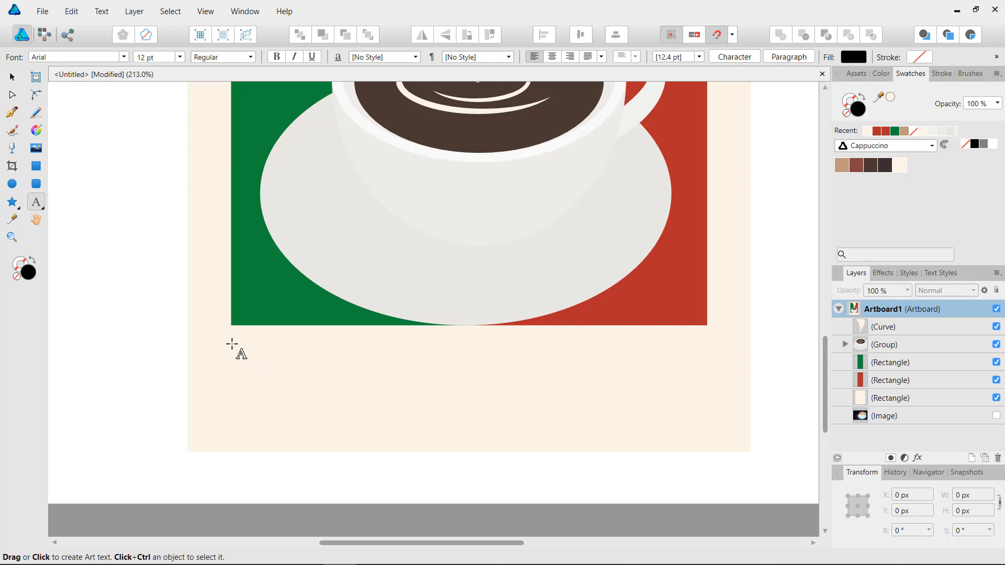
left_click_drag(232, 343, 271, 430)
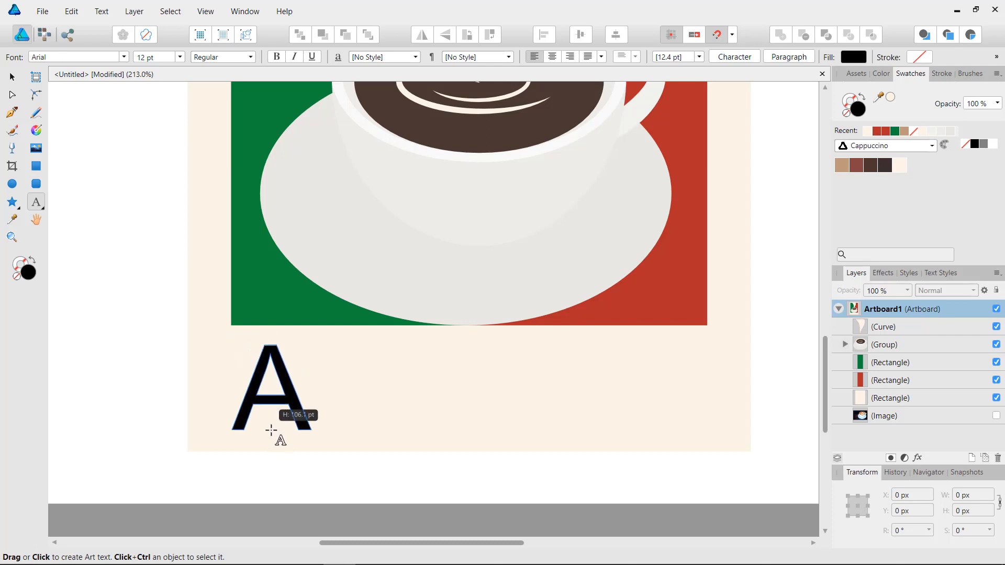
left_click_drag(271, 430, 273, 431)
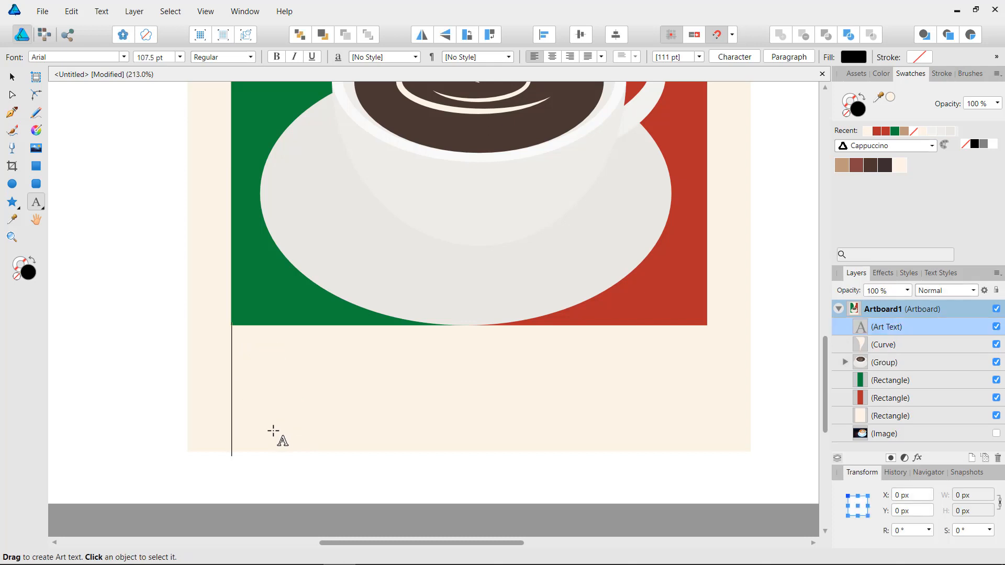
type("COFFEE")
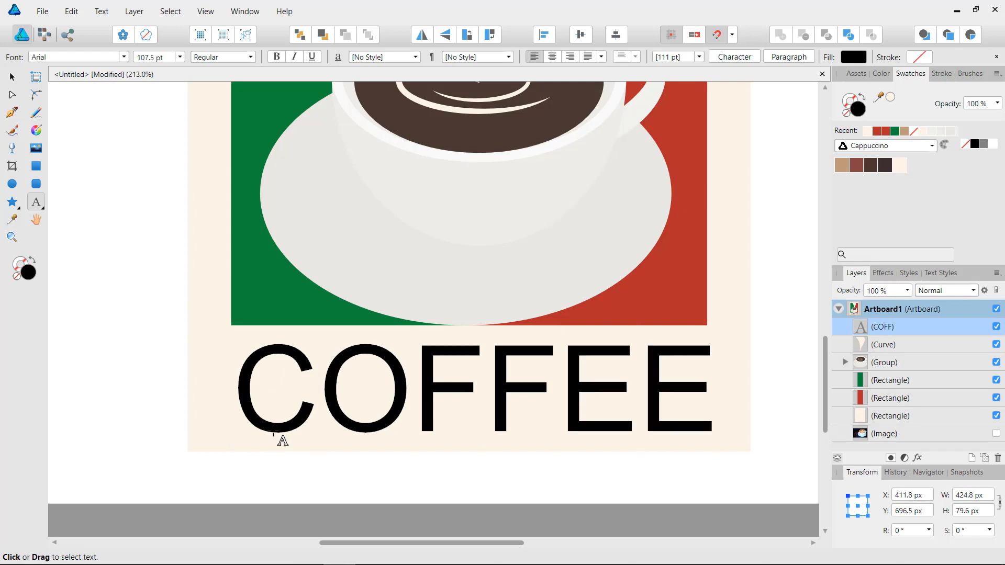
key("Escape")
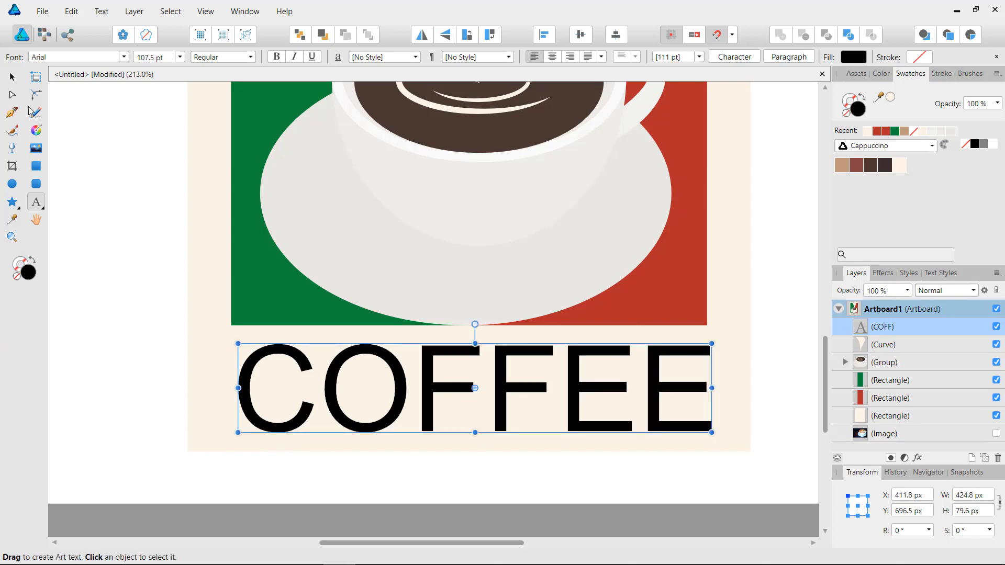
Step: Nudge the COFFEE text left to about X 408 px so it lines up with the edges of the coloured panels
left_click(13, 77)
left_click_drag(387, 357, 382, 356)
left_click(730, 288)
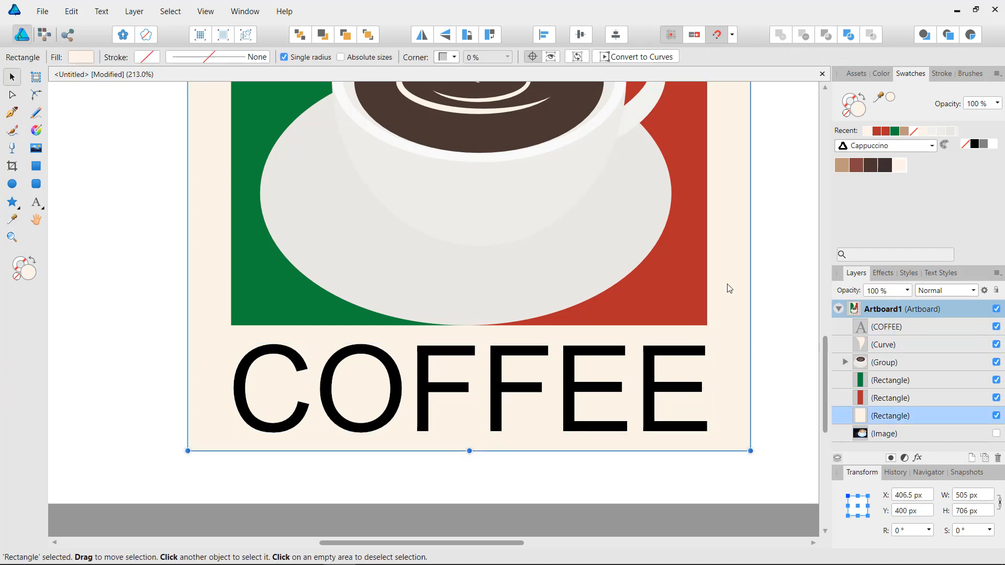
left_click(794, 251)
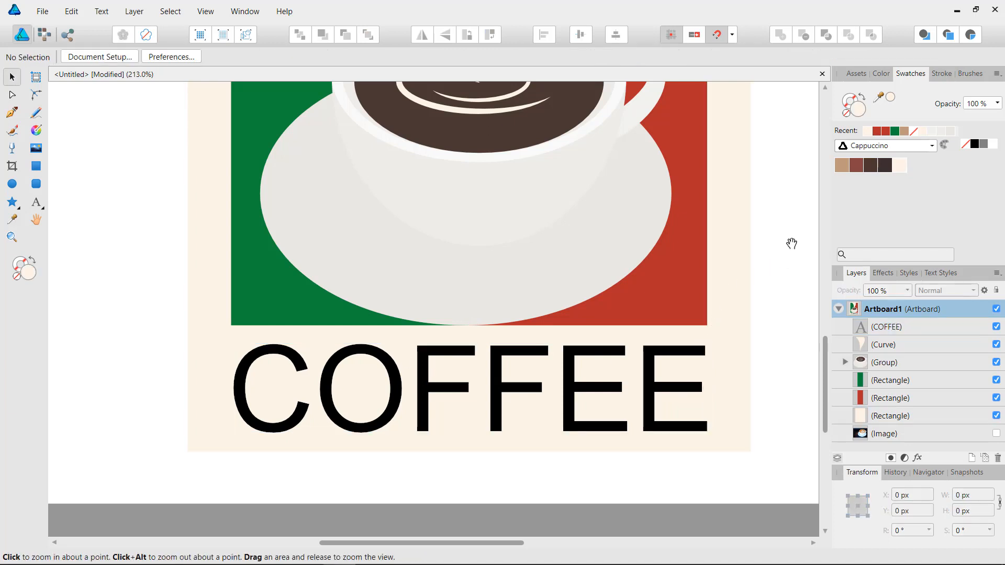
left_click_drag(792, 243, 668, 275)
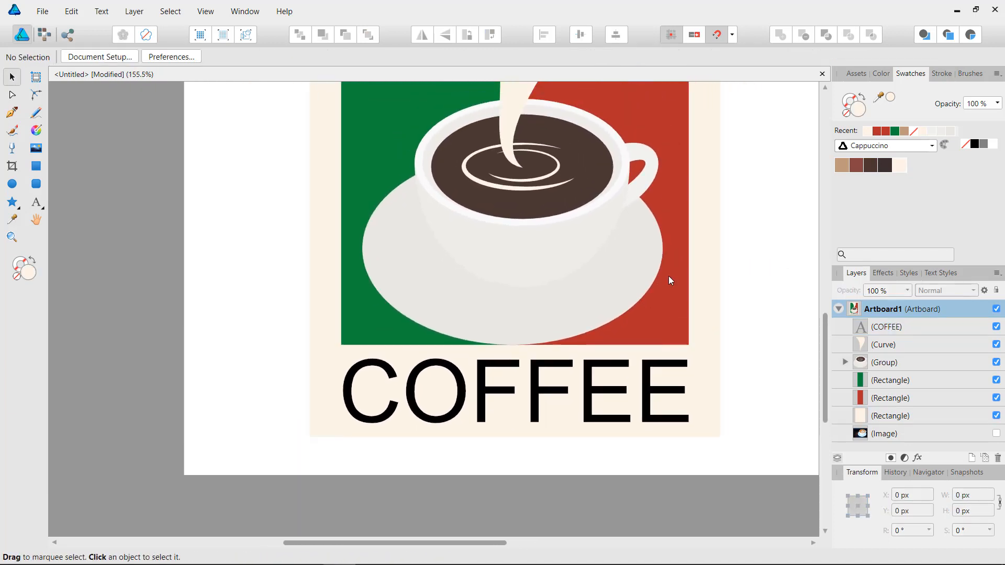
Step: Change the COFFEE text's font to Leckerli One Regular and fill it with the darkest brown Cappuccino swatch
left_click(593, 379)
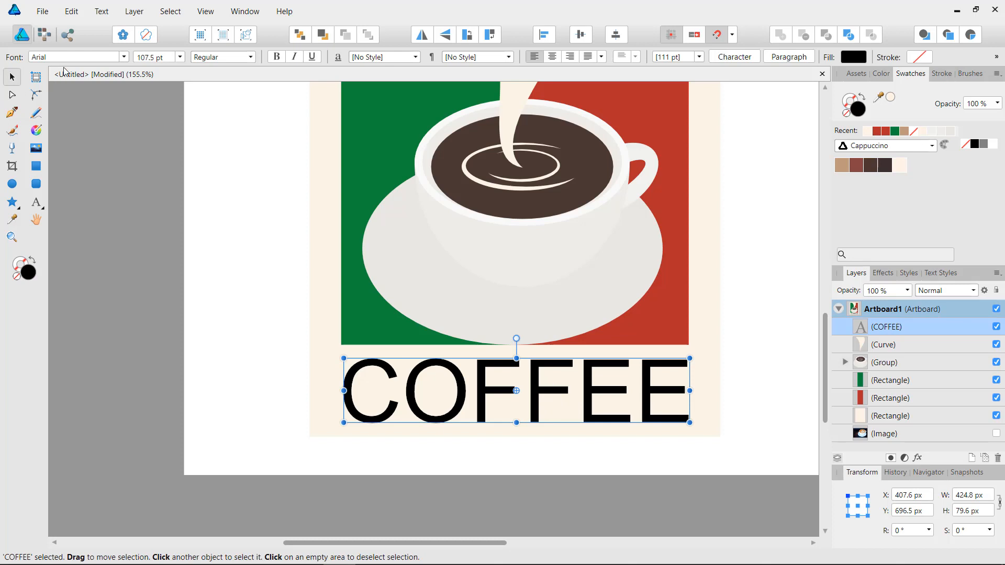
left_click(79, 58)
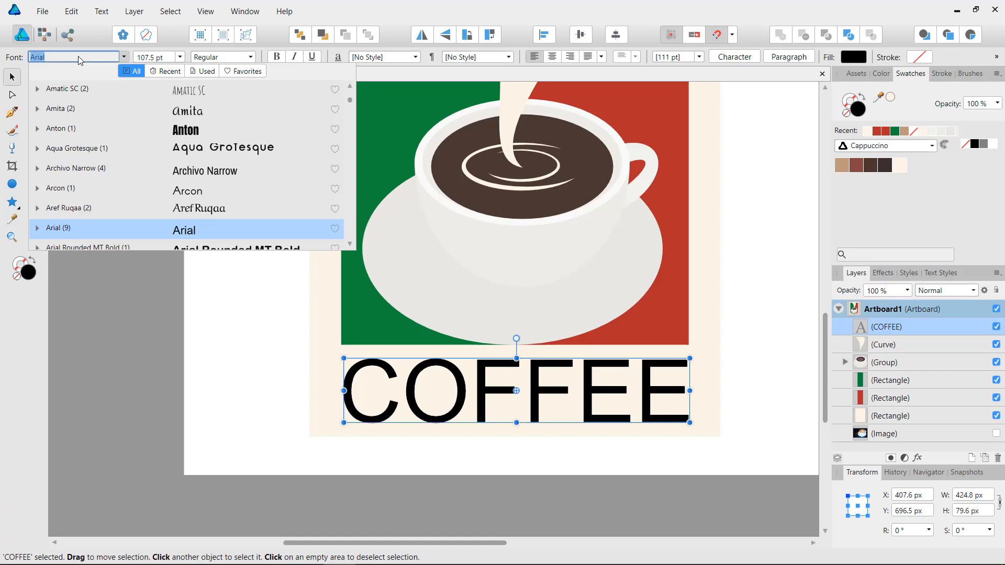
type("lec")
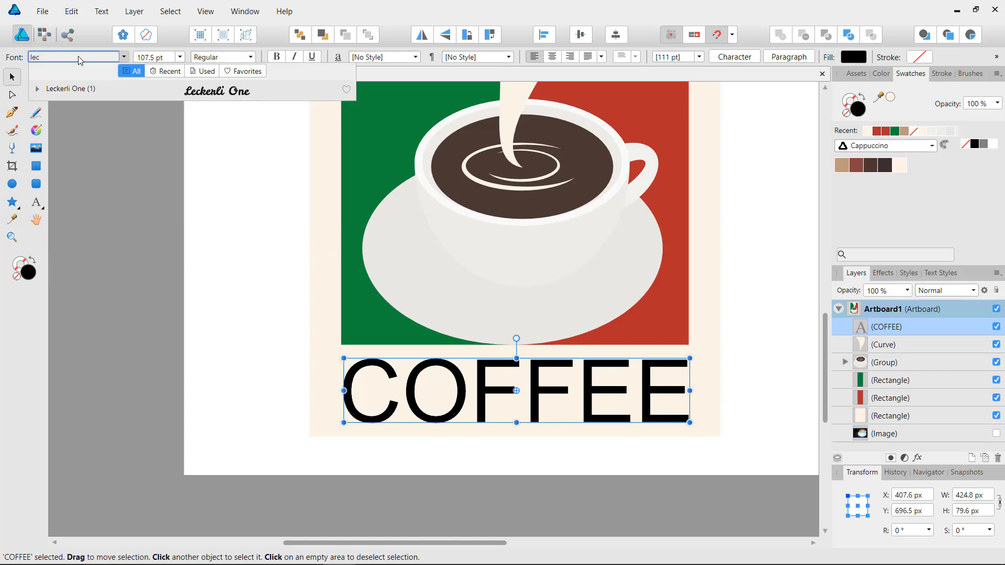
left_click(37, 89)
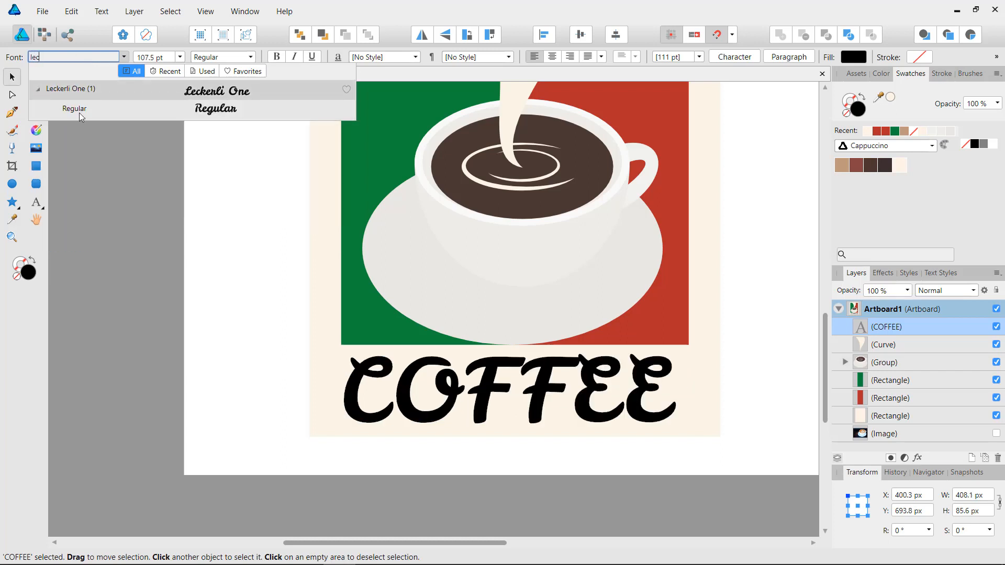
left_click(219, 112)
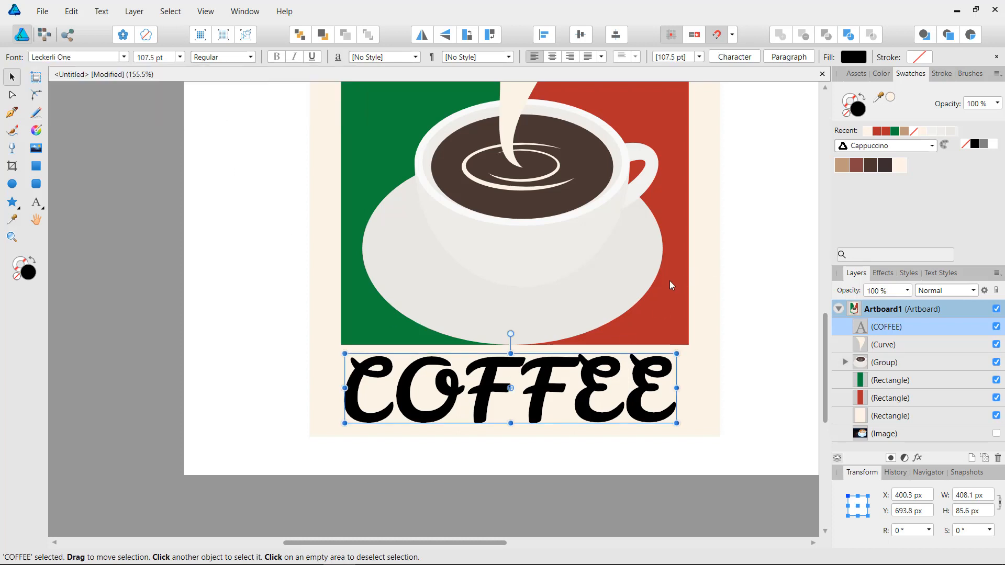
left_click(885, 166)
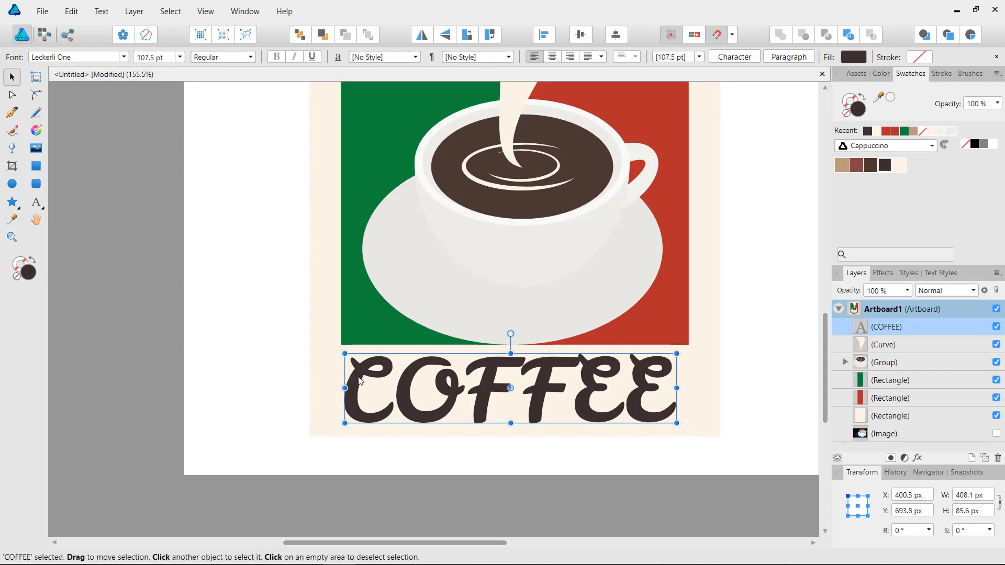
Step: Set the COFFEE text's tracking to 50 ‰ and reduce its font size to 96 pt
left_click(734, 57)
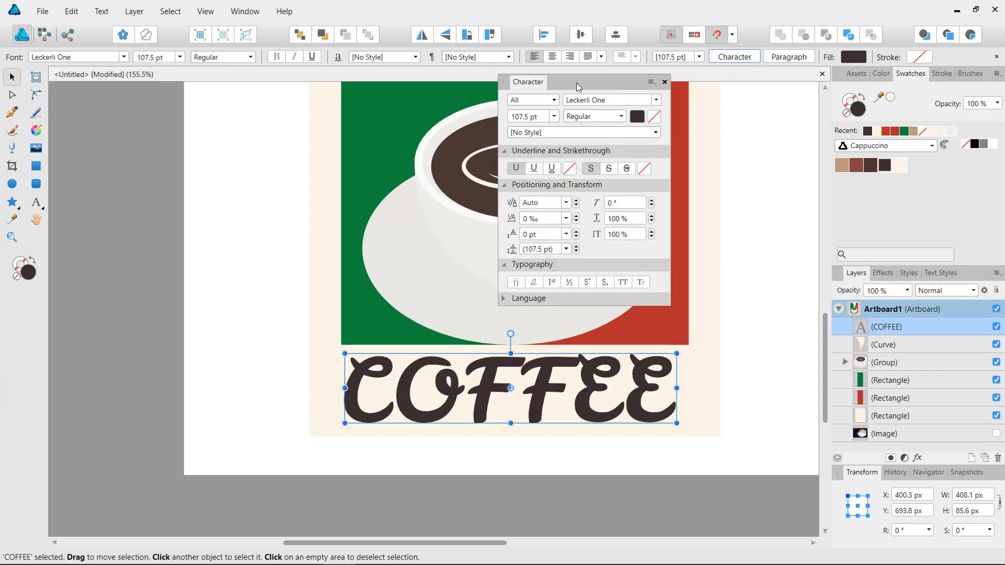
left_click_drag(576, 83, 743, 42)
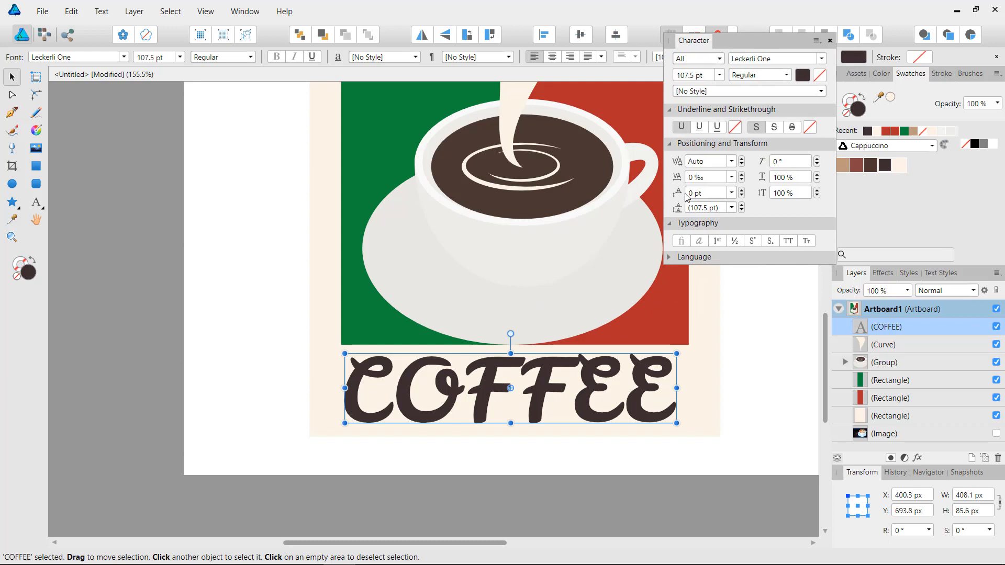
left_click(731, 177)
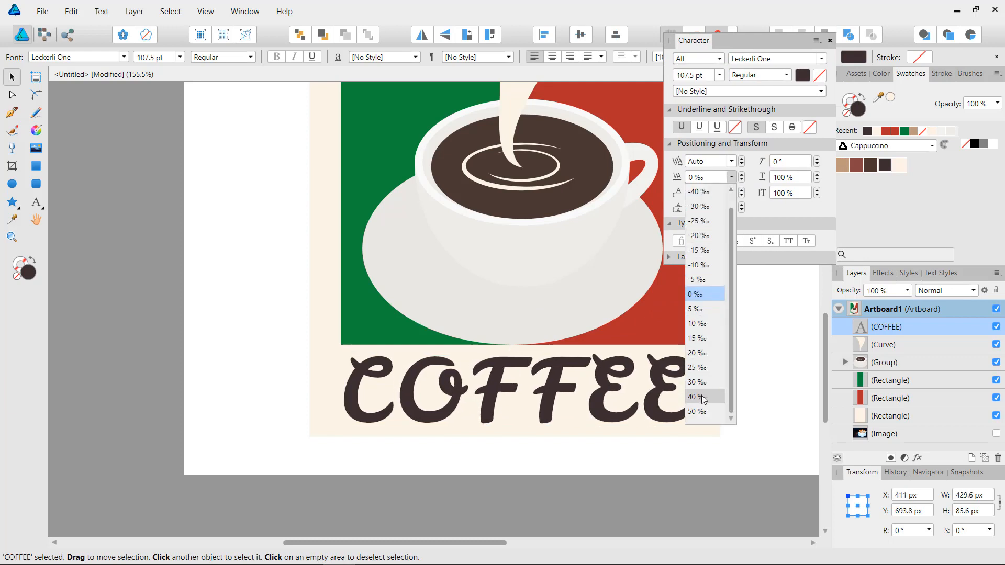
left_click(697, 412)
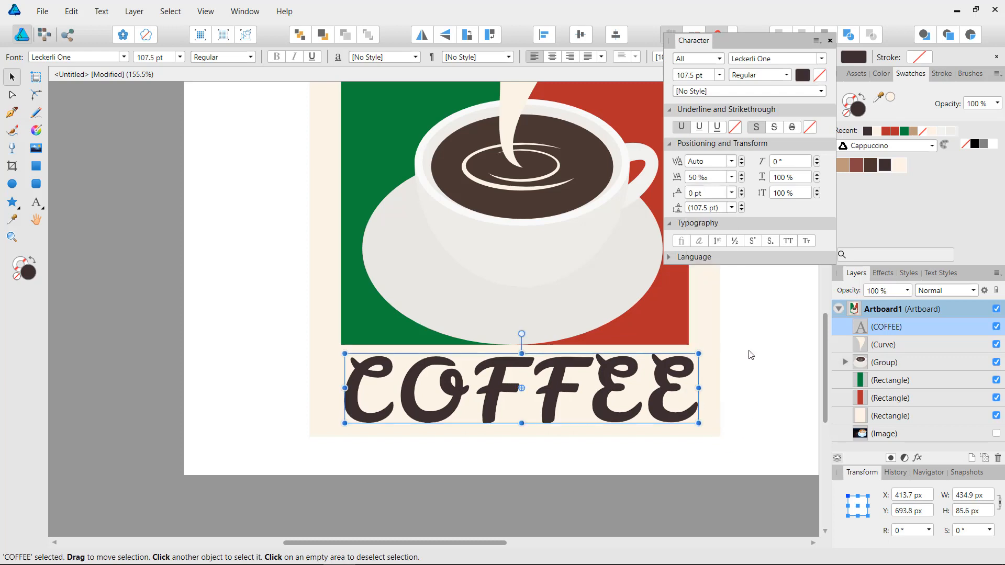
key("ctrl+shift+comma")
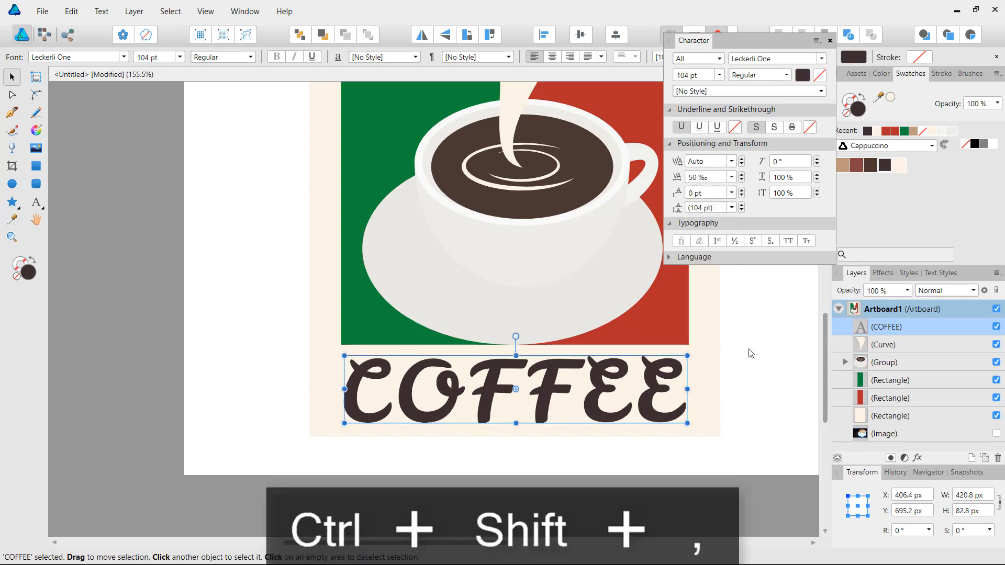
key("ctrl+shift+comma")
key("ctrl+shift+comma")
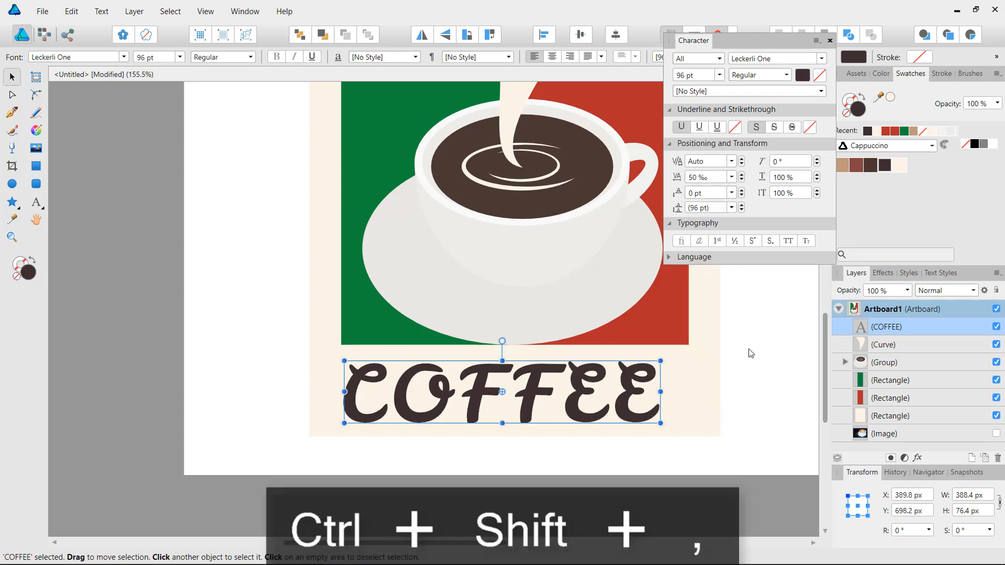
Step: Increase the COFFEE text's tracking to 114 ‰ so it spans nearly the width of the coloured panels
left_click(731, 209)
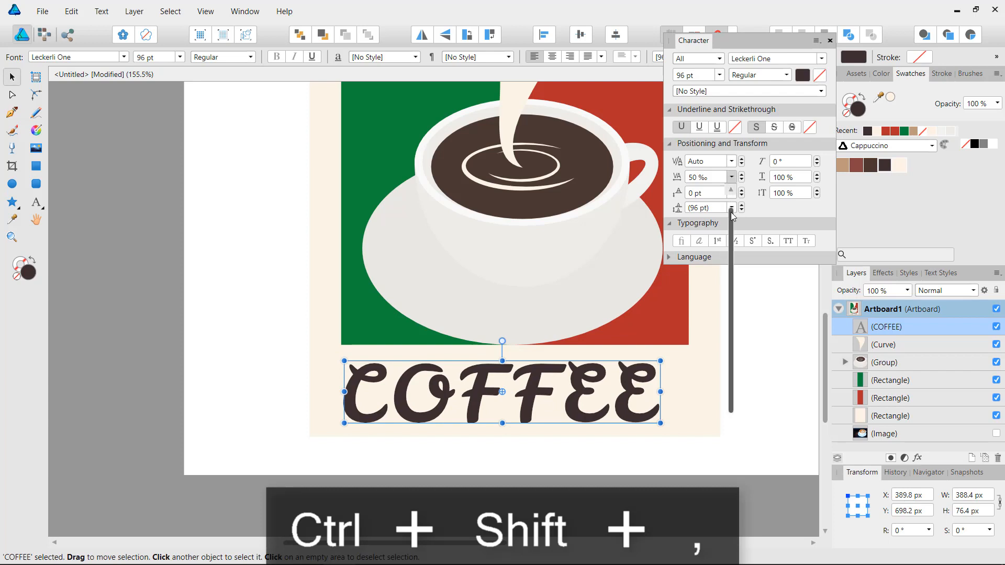
left_click(732, 177)
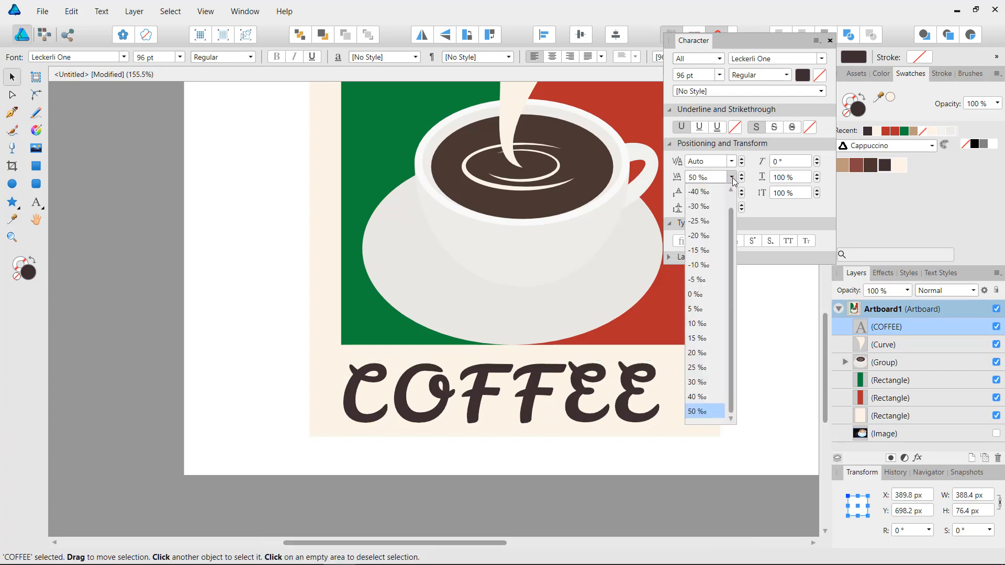
left_click(702, 412)
scroll(713, 177, "up", 16)
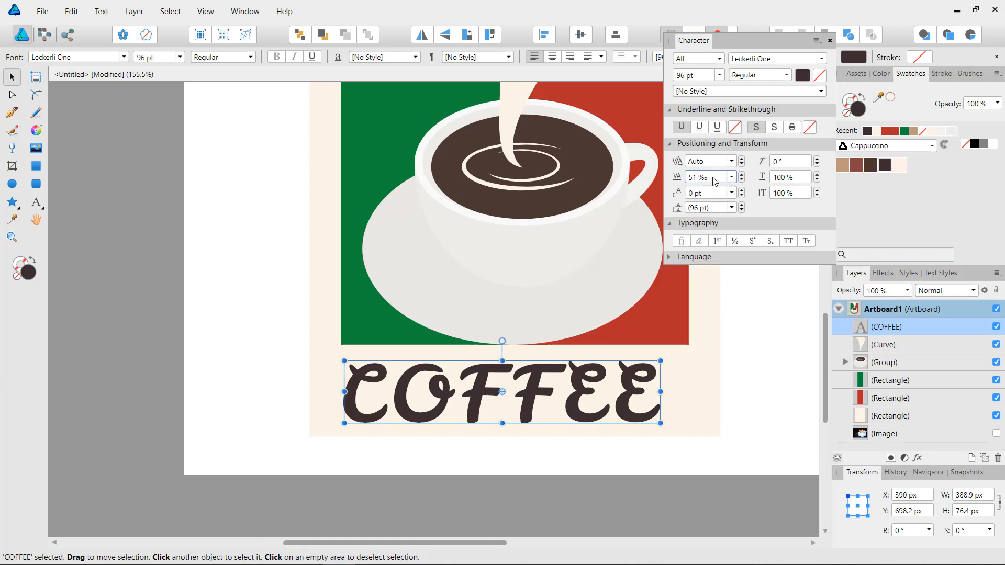
scroll(714, 181, "up", 16)
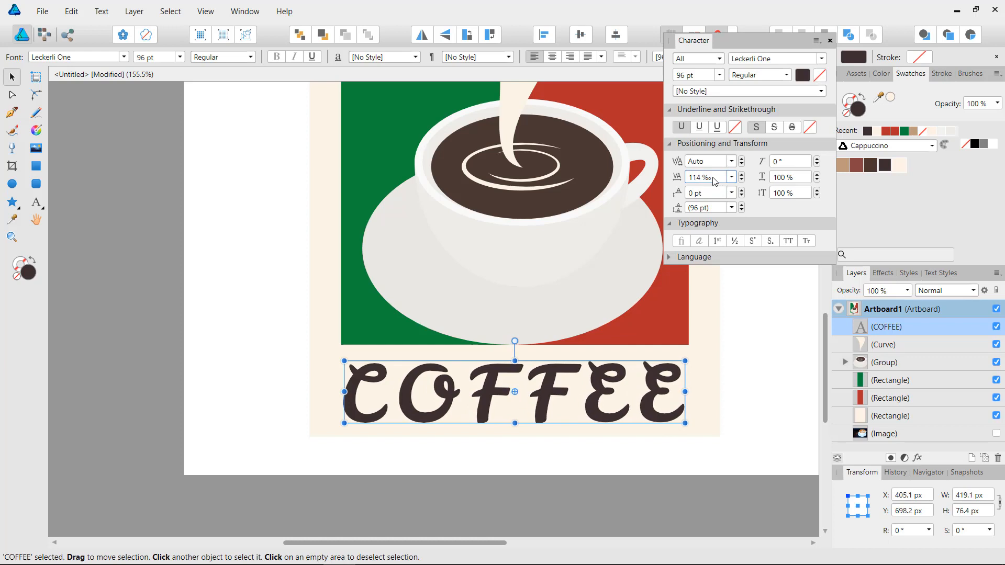
Step: Increase the COFFEE text's tracking to 120 ‰ and deselect it to check its fit against the coloured panels
scroll(715, 181, "up", 3)
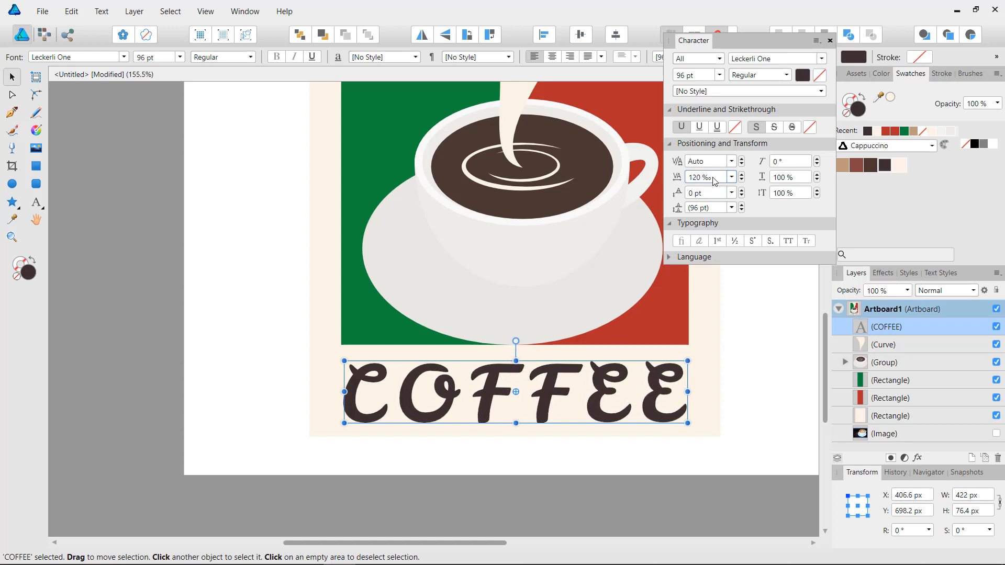
left_click(115, 124)
scroll(359, 298, "down", 3)
left_click_drag(481, 321, 525, 382)
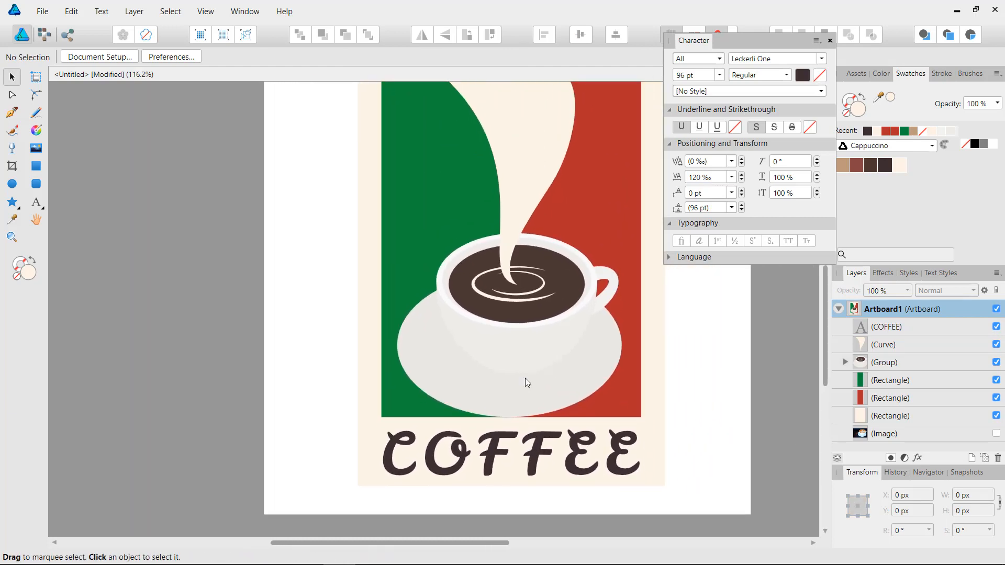
Step: Enlarge the COFFEE text to 104 pt and reduce its tracking to 50 ‰, with the character settings closed and the text deselected
left_click(585, 446)
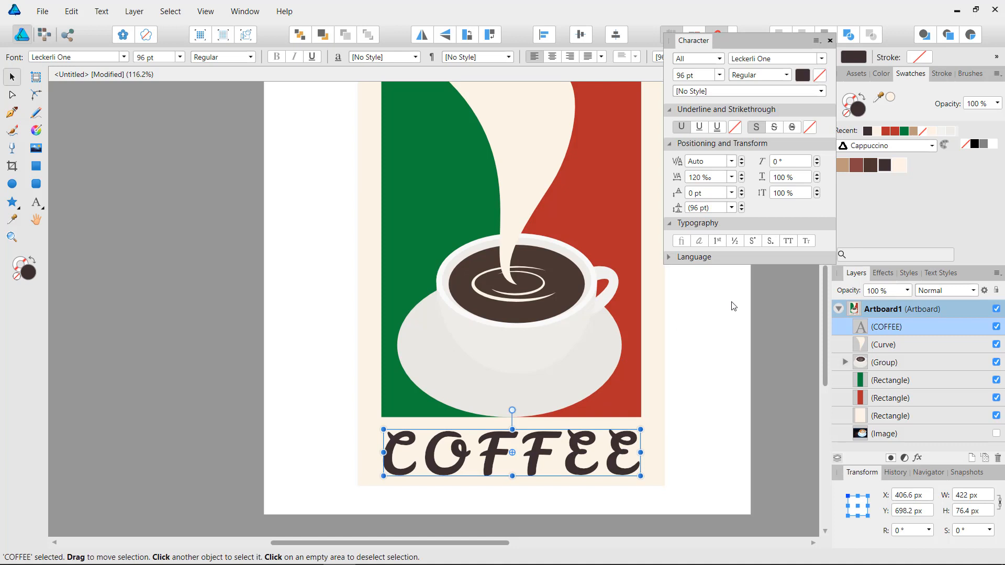
key("ctrl+shift+period")
key("ctrl+shift+period")
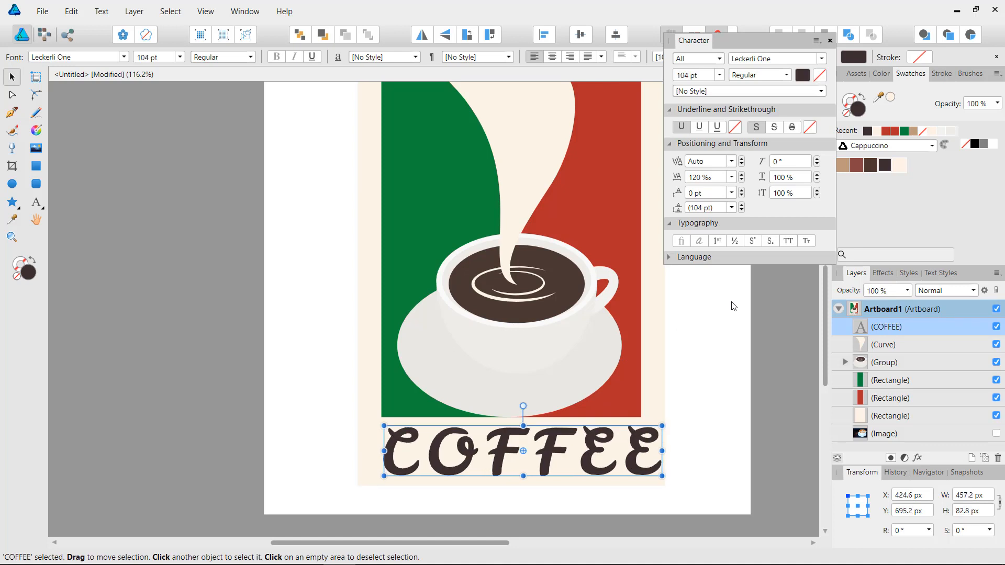
left_click(731, 177)
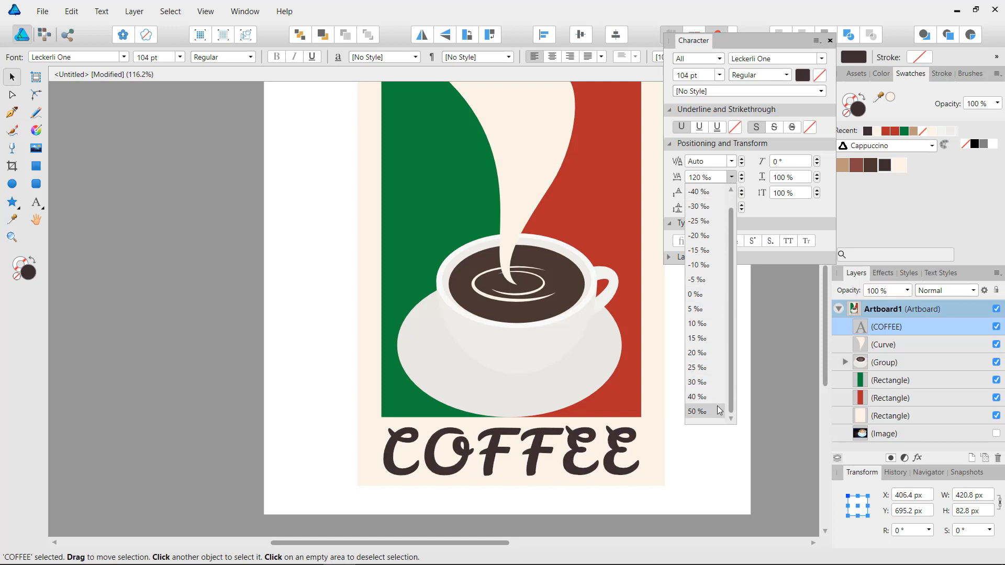
left_click(717, 407)
left_click(829, 41)
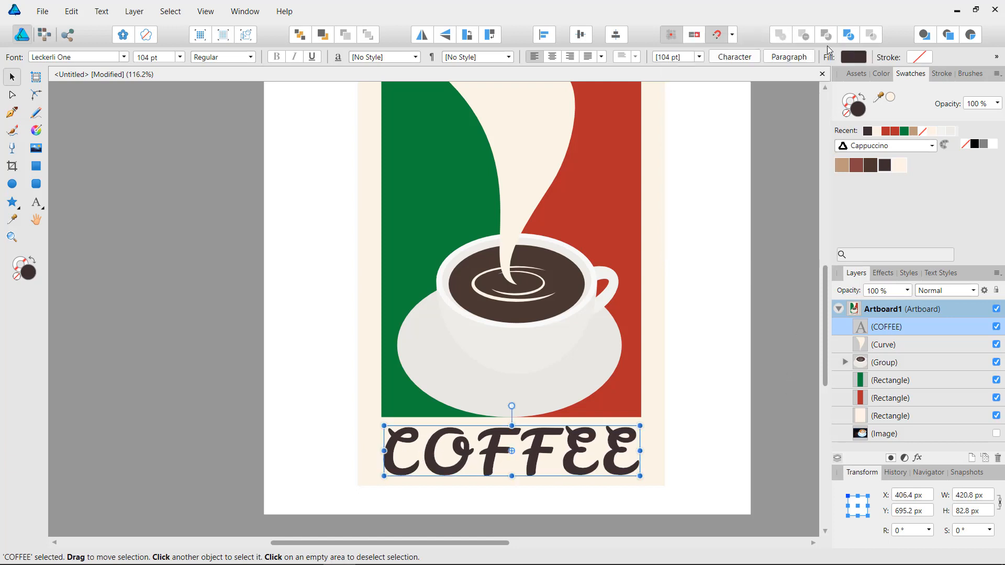
left_click(751, 221)
Step: Select all six visible poster objects and scale them down together about their centre to roughly four fifths of their size
left_click_drag(739, 153, 708, 216)
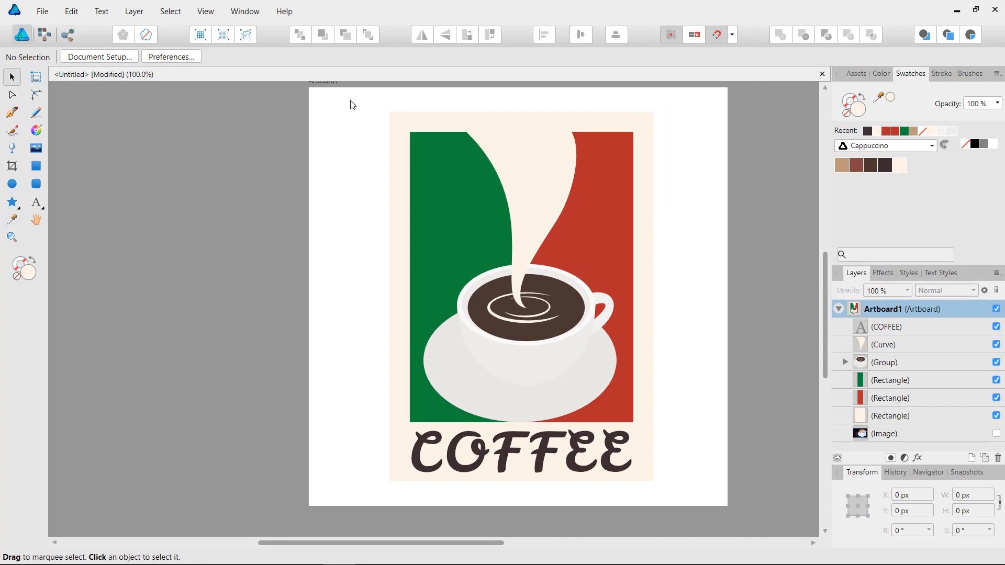
left_click_drag(351, 100, 707, 505)
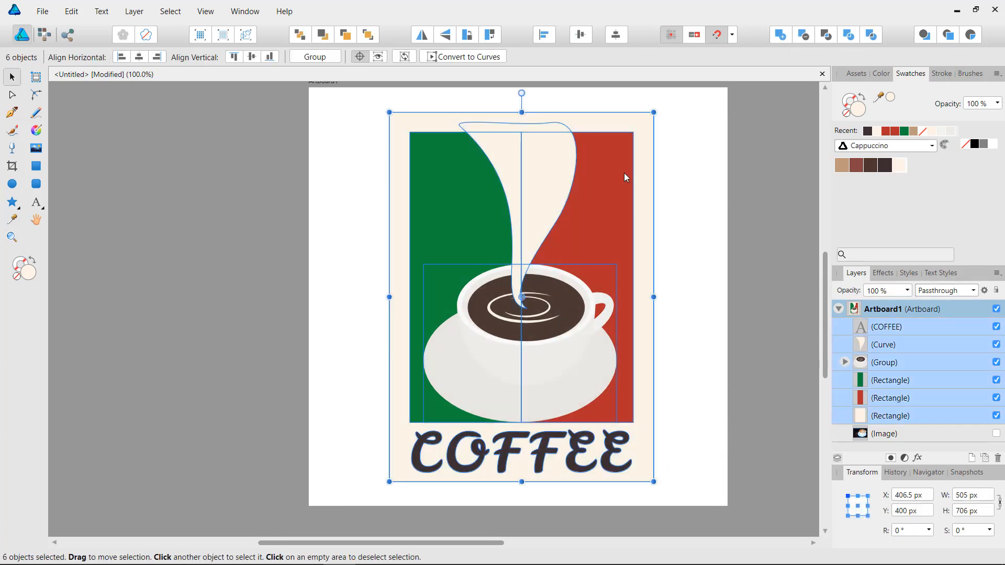
left_click_drag(654, 112, 648, 159)
left_click(684, 164)
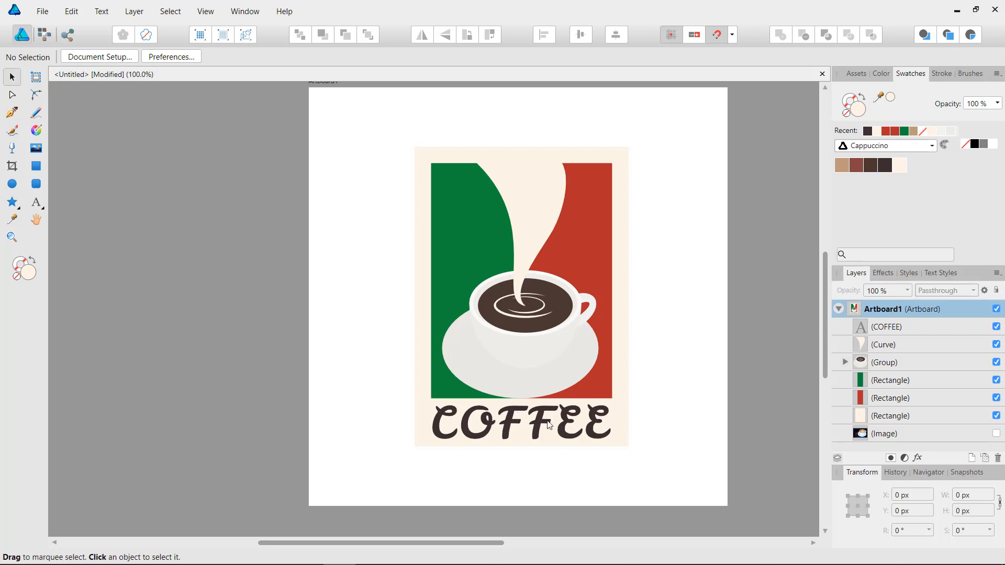
left_click_drag(667, 218, 640, 231)
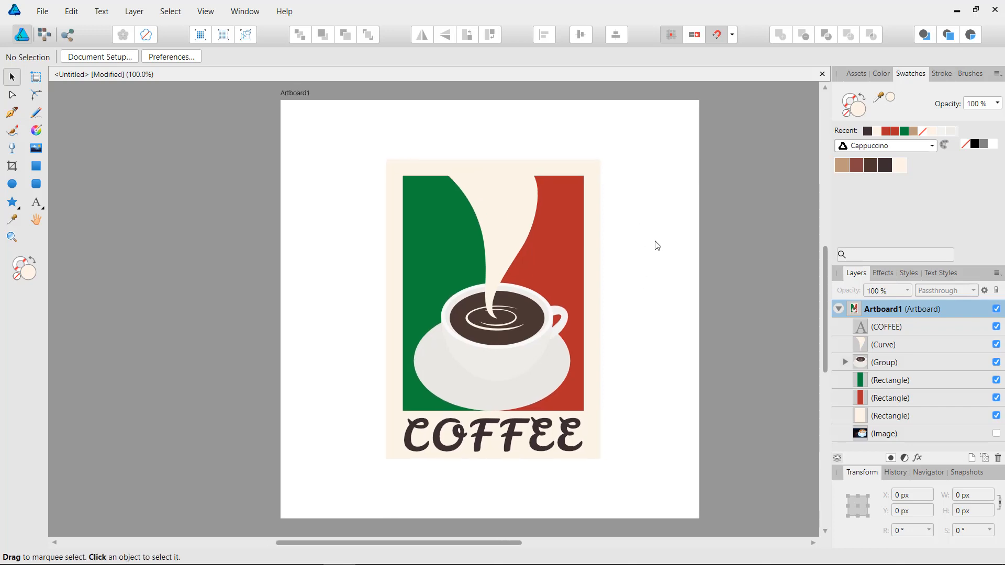